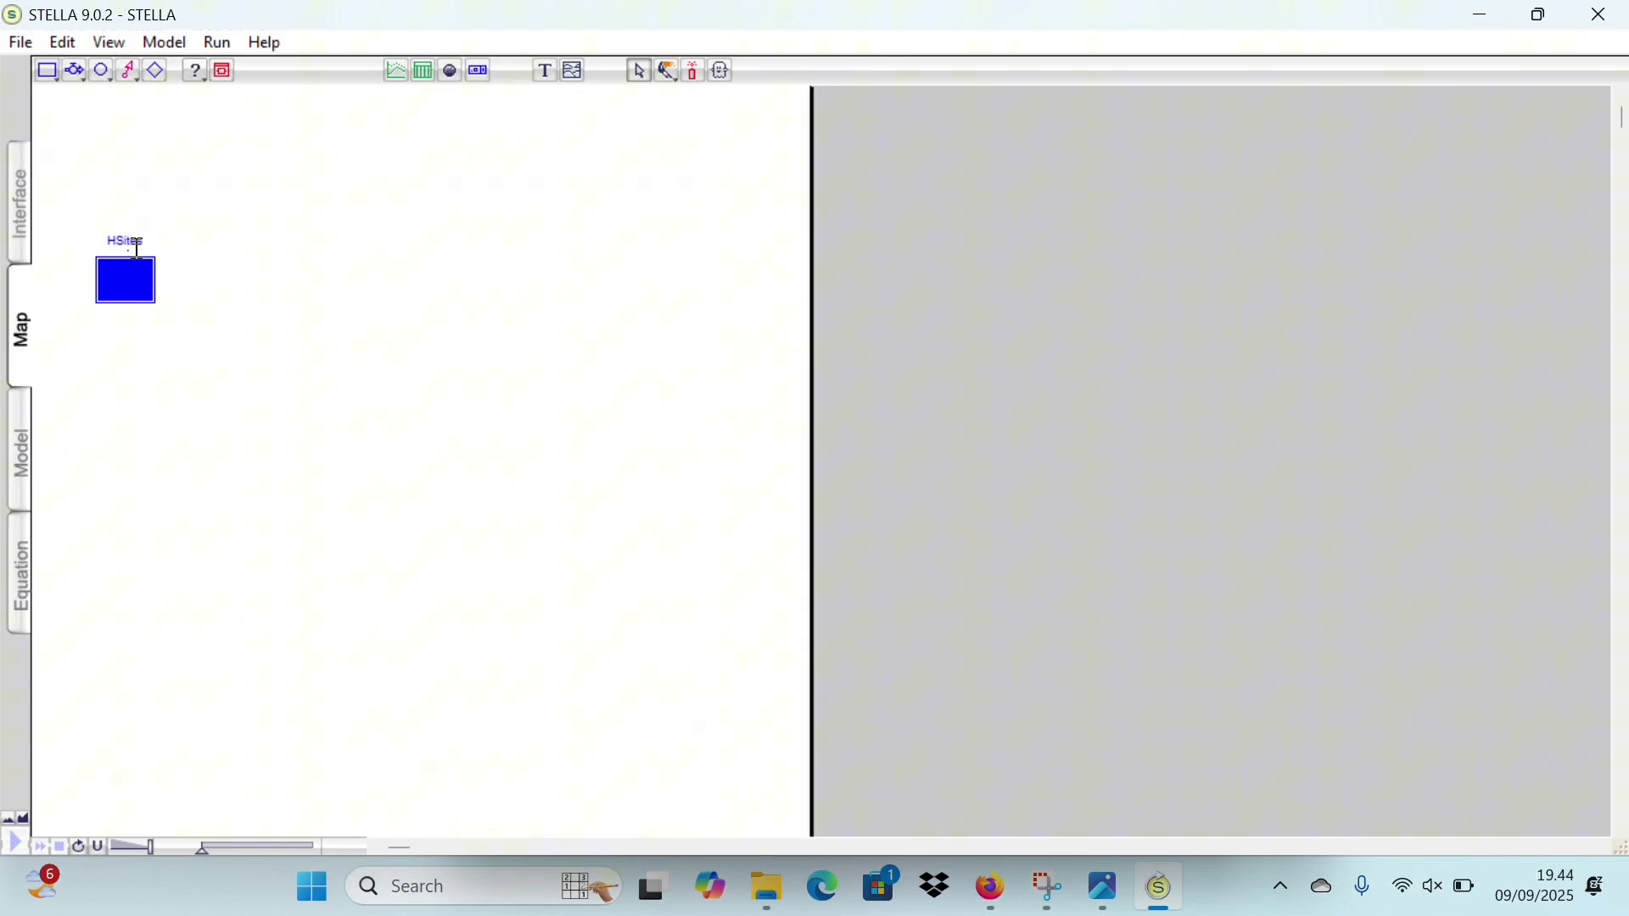
- Correct the stock's name to HiSites and draw a flow named RCG into it from a cloud above
left_click(113, 242)
type("i")
left_click(77, 73)
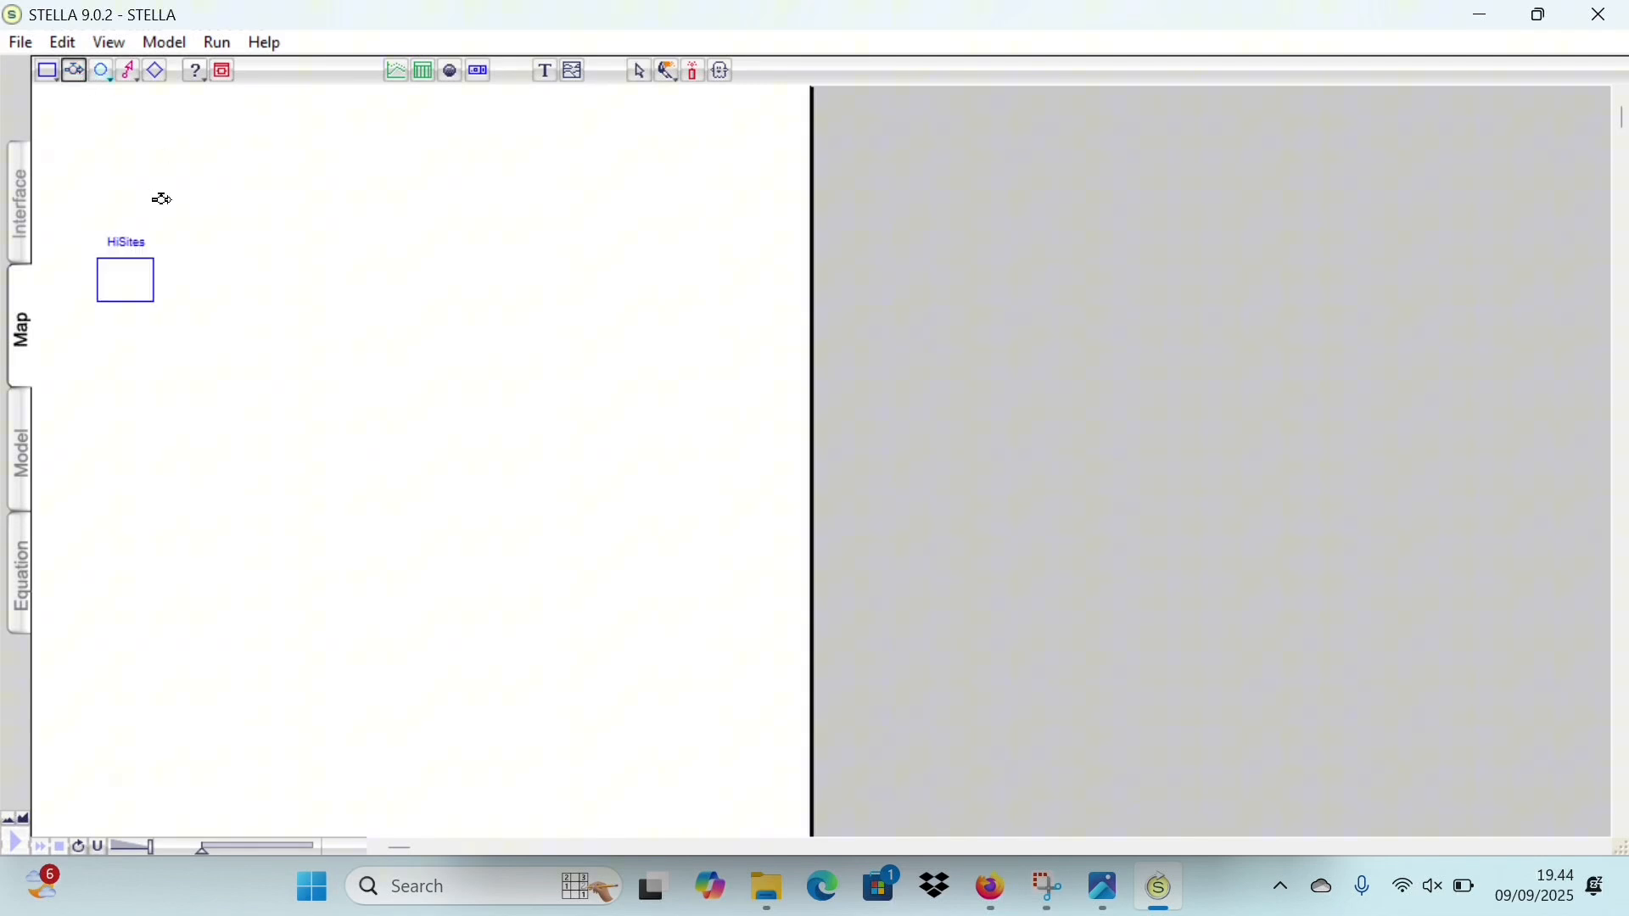
left_click_drag(129, 177, 121, 284)
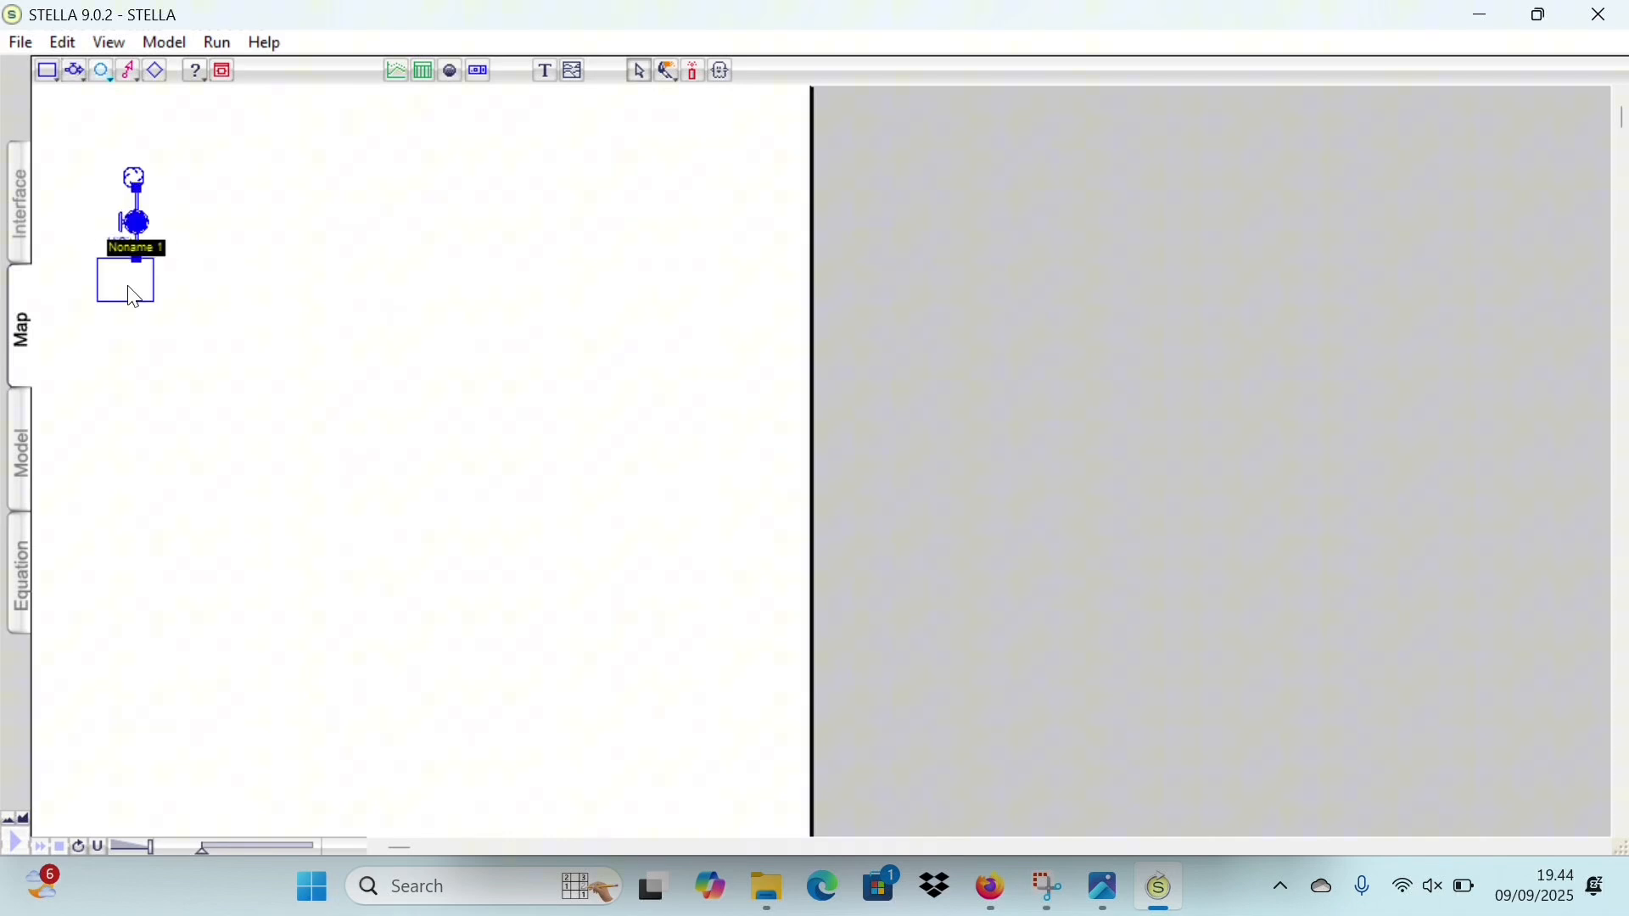
left_click(134, 222)
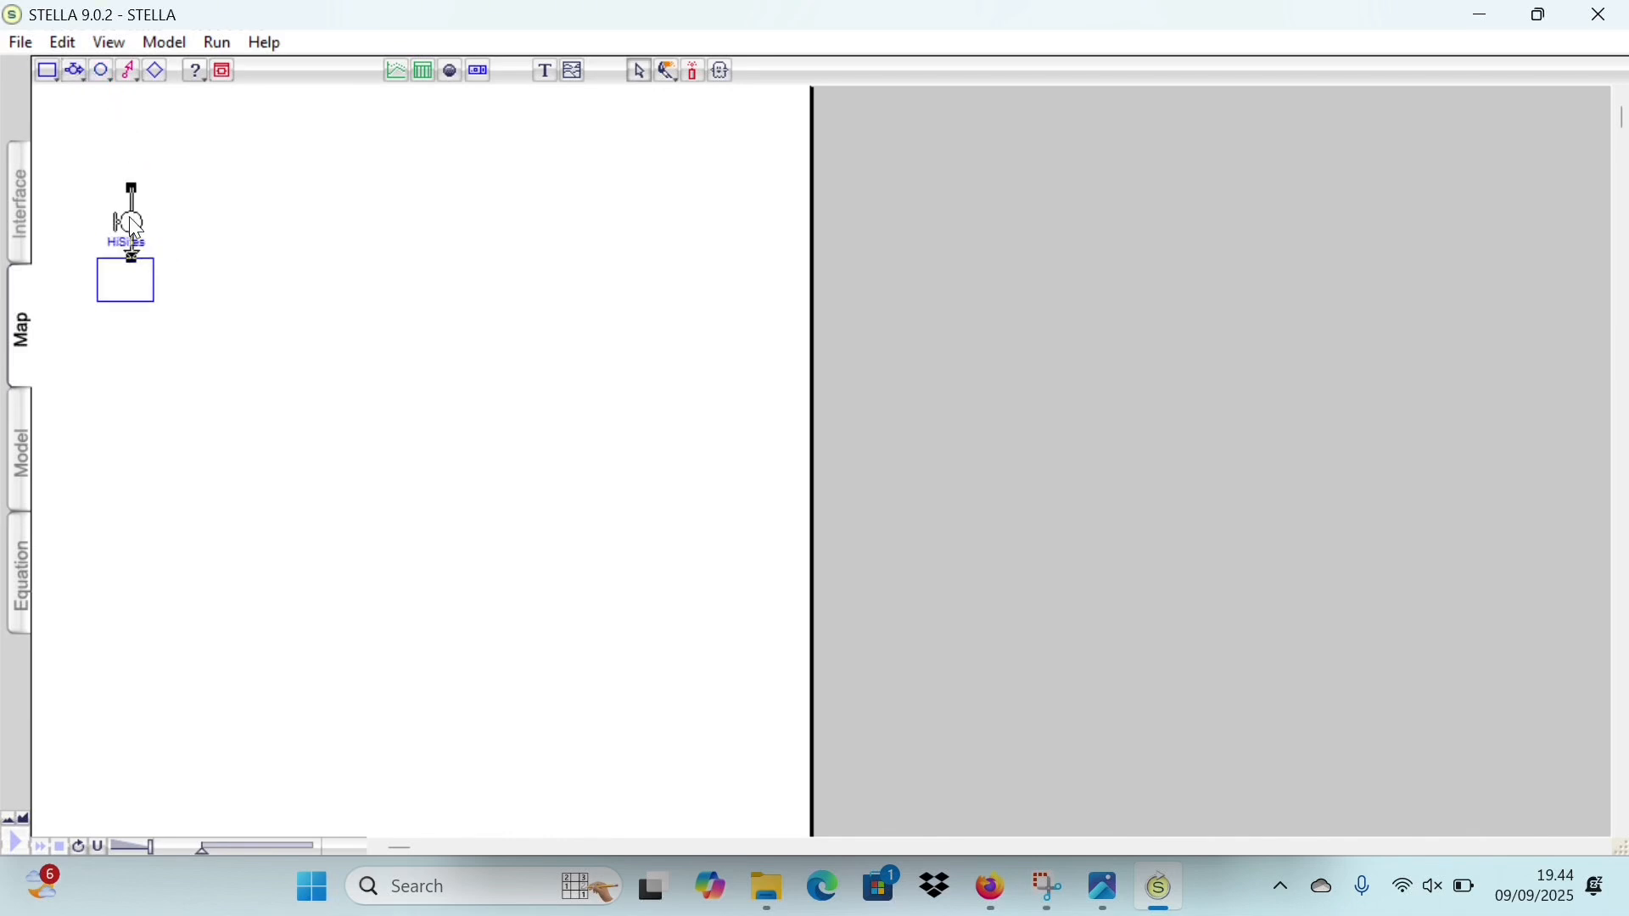
left_click_drag(123, 178, 132, 153)
left_click(133, 235)
key("Caps_Lock")
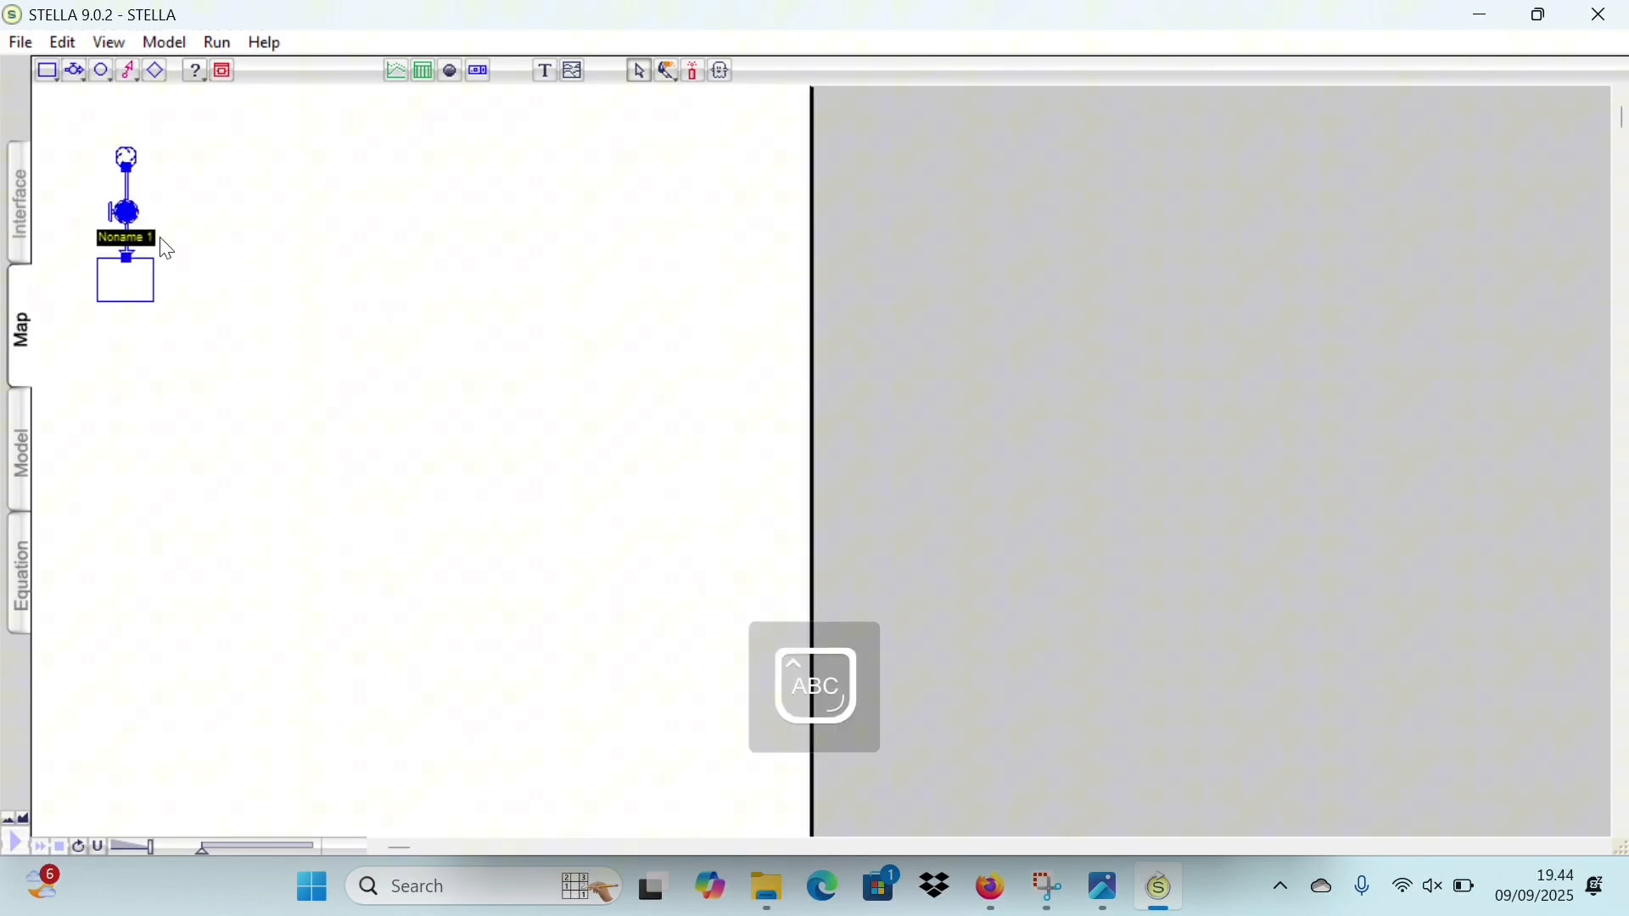
type("RCG")
key("Caps_Lock")
- Draw a flow named RSEN into the HiSites stock from a cloud below it
left_click(74, 71)
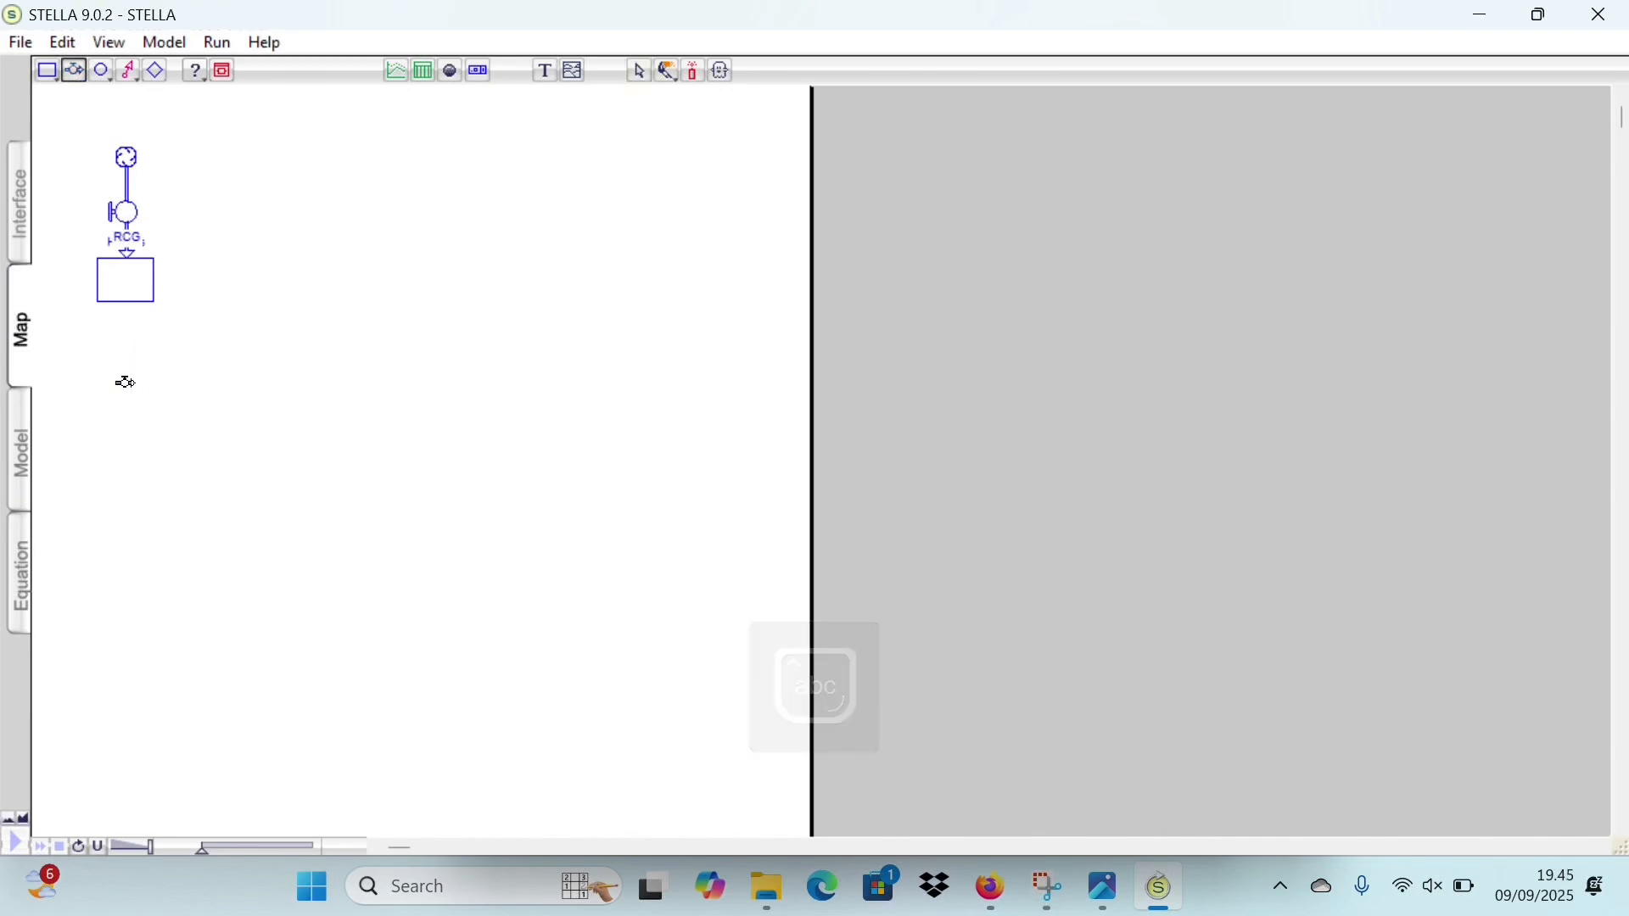
left_click_drag(132, 383, 115, 290)
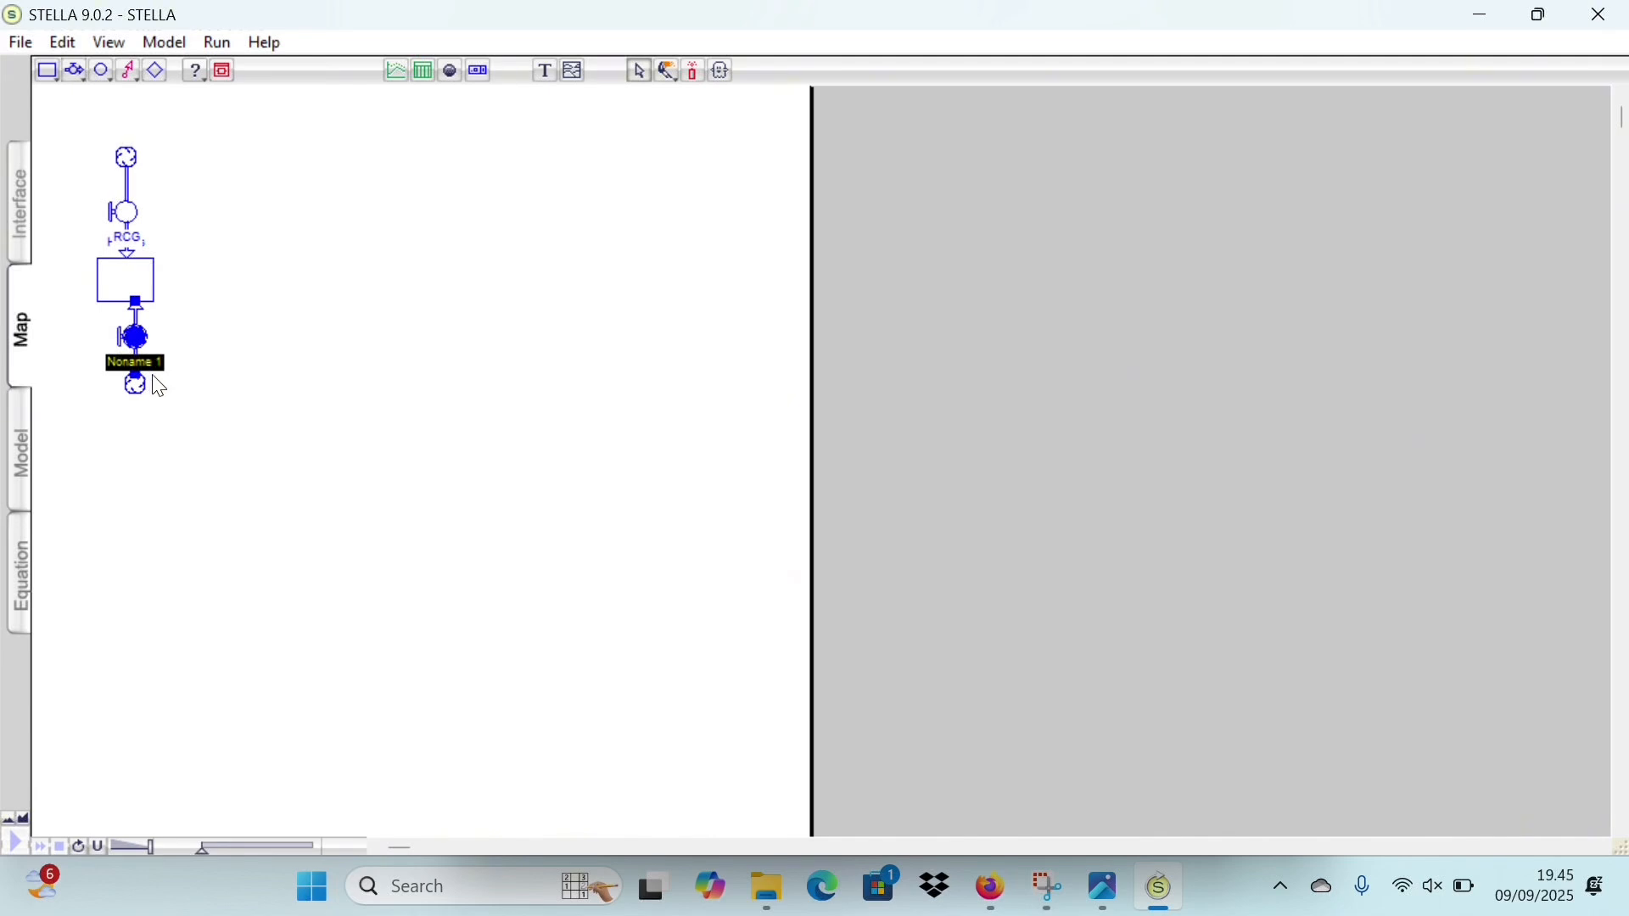
key("Caps_Lock")
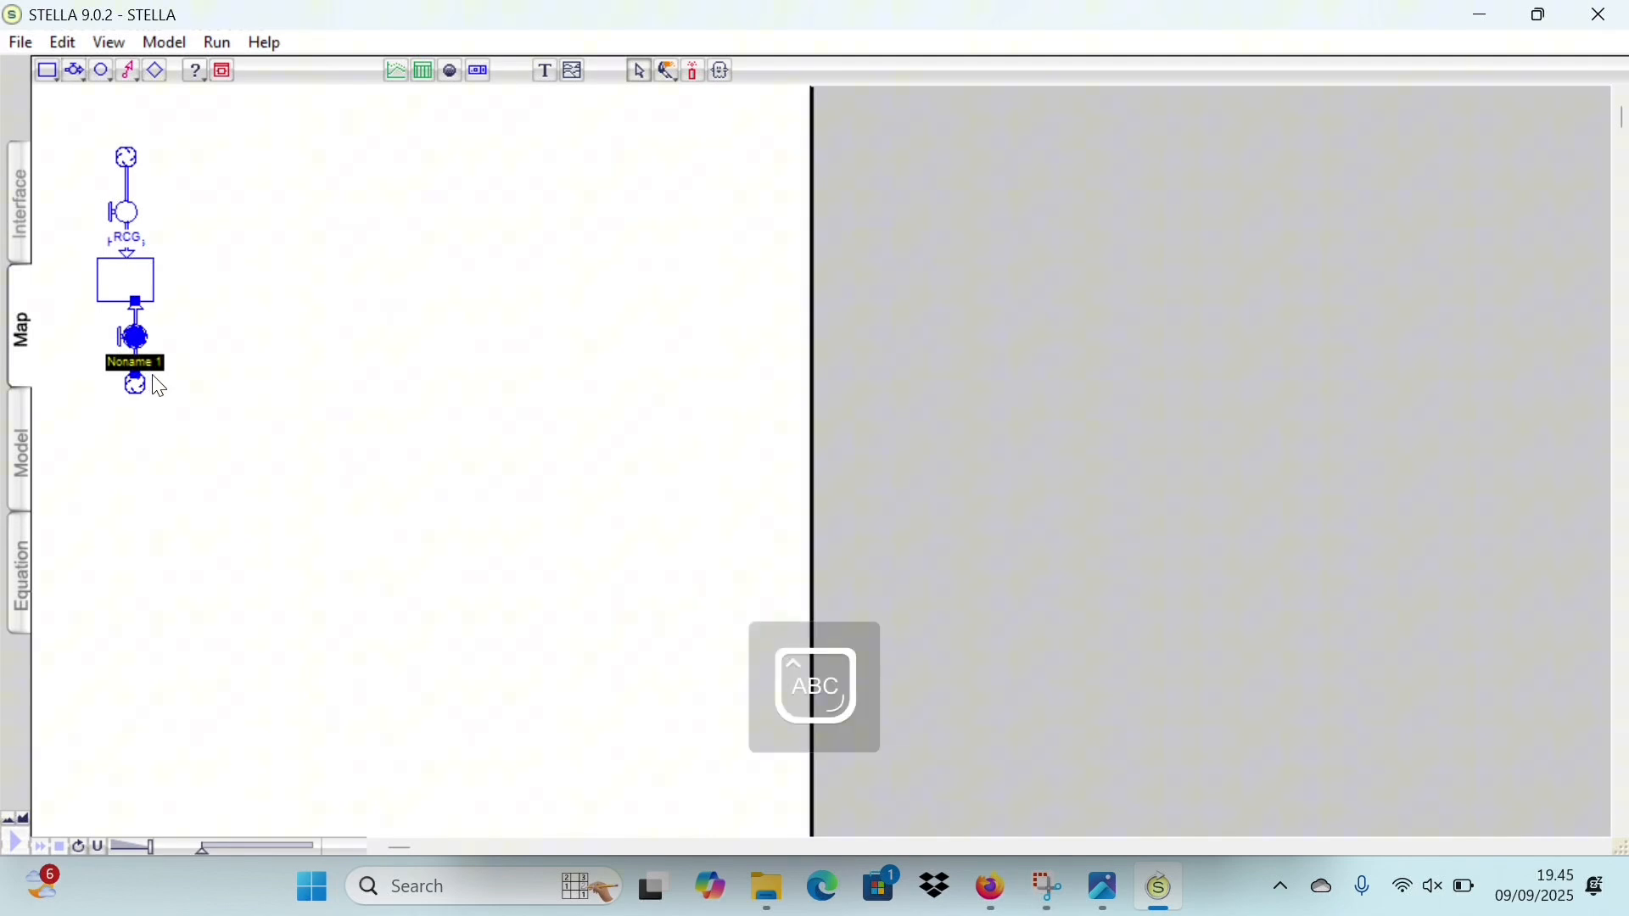
type("RSEN")
left_click(254, 399)
- Align the RSEN cloud under HiSites and lower it slightly, and raise the RCG cloud so the flow label clears the stock name
left_click(136, 387)
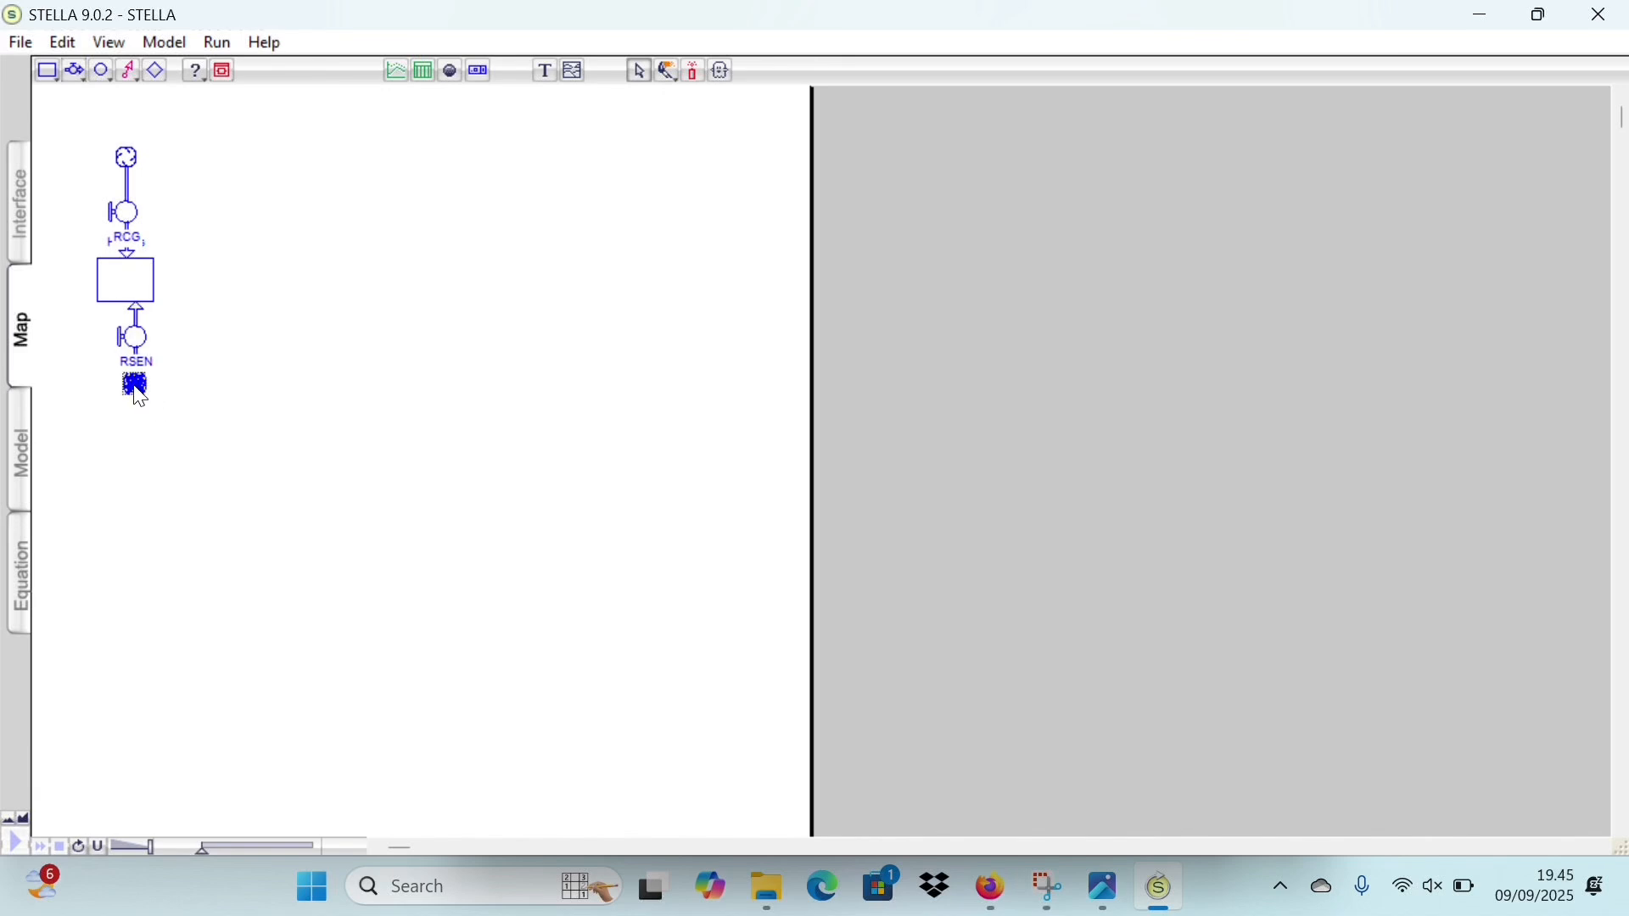
left_click_drag(134, 392, 124, 393)
left_click(141, 344)
left_click_drag(122, 388, 134, 409)
left_click(156, 225)
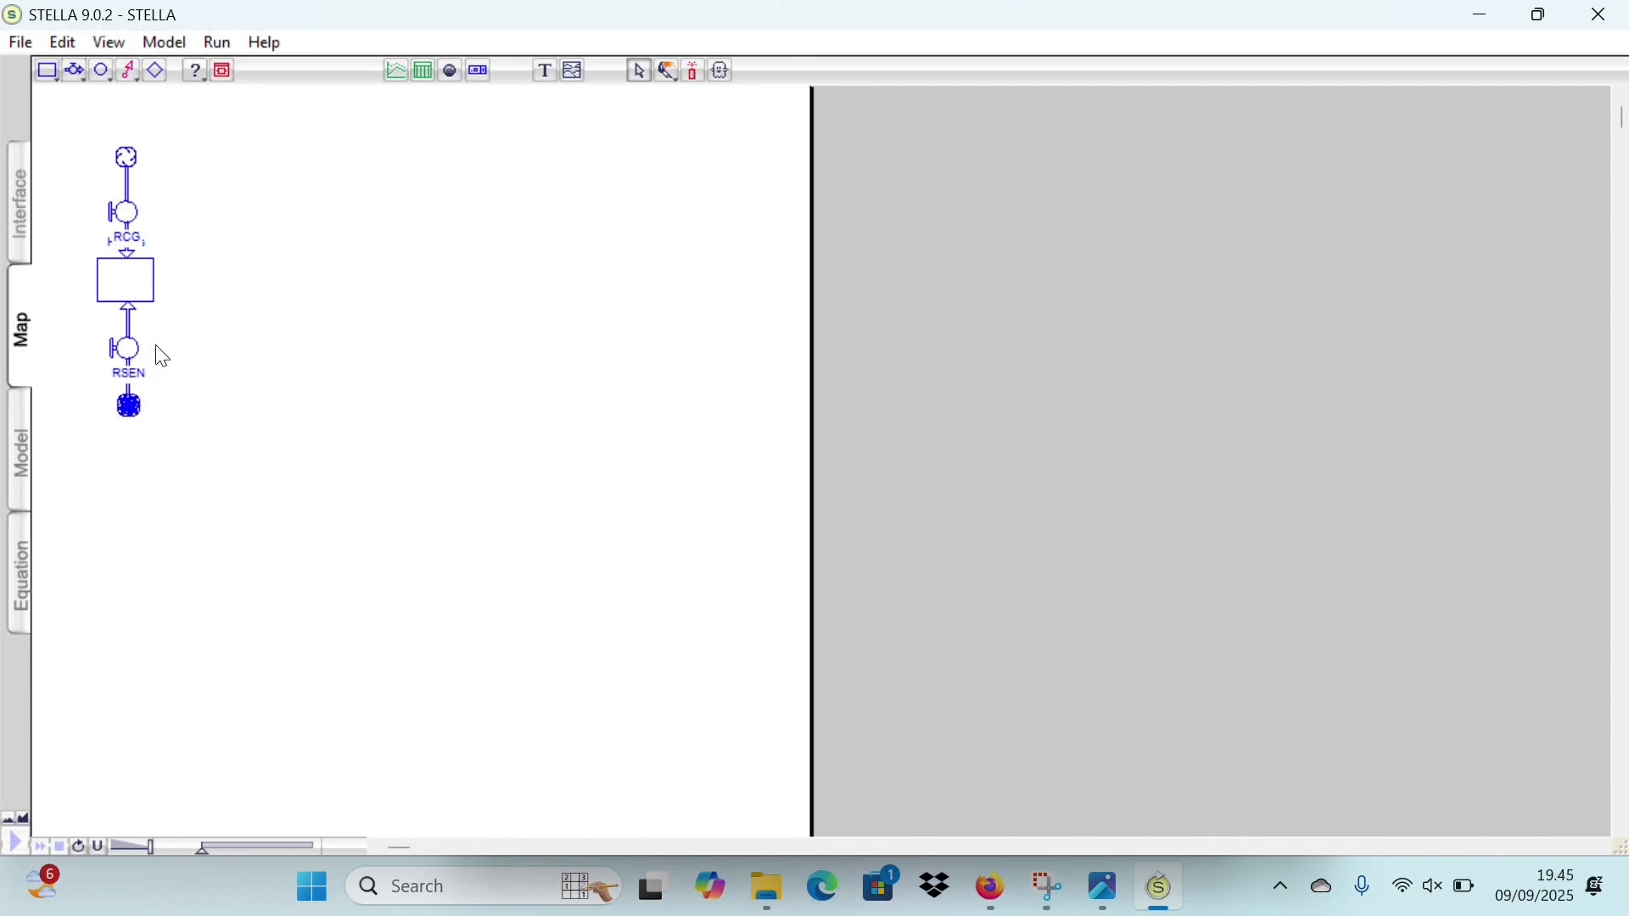
left_click(132, 223)
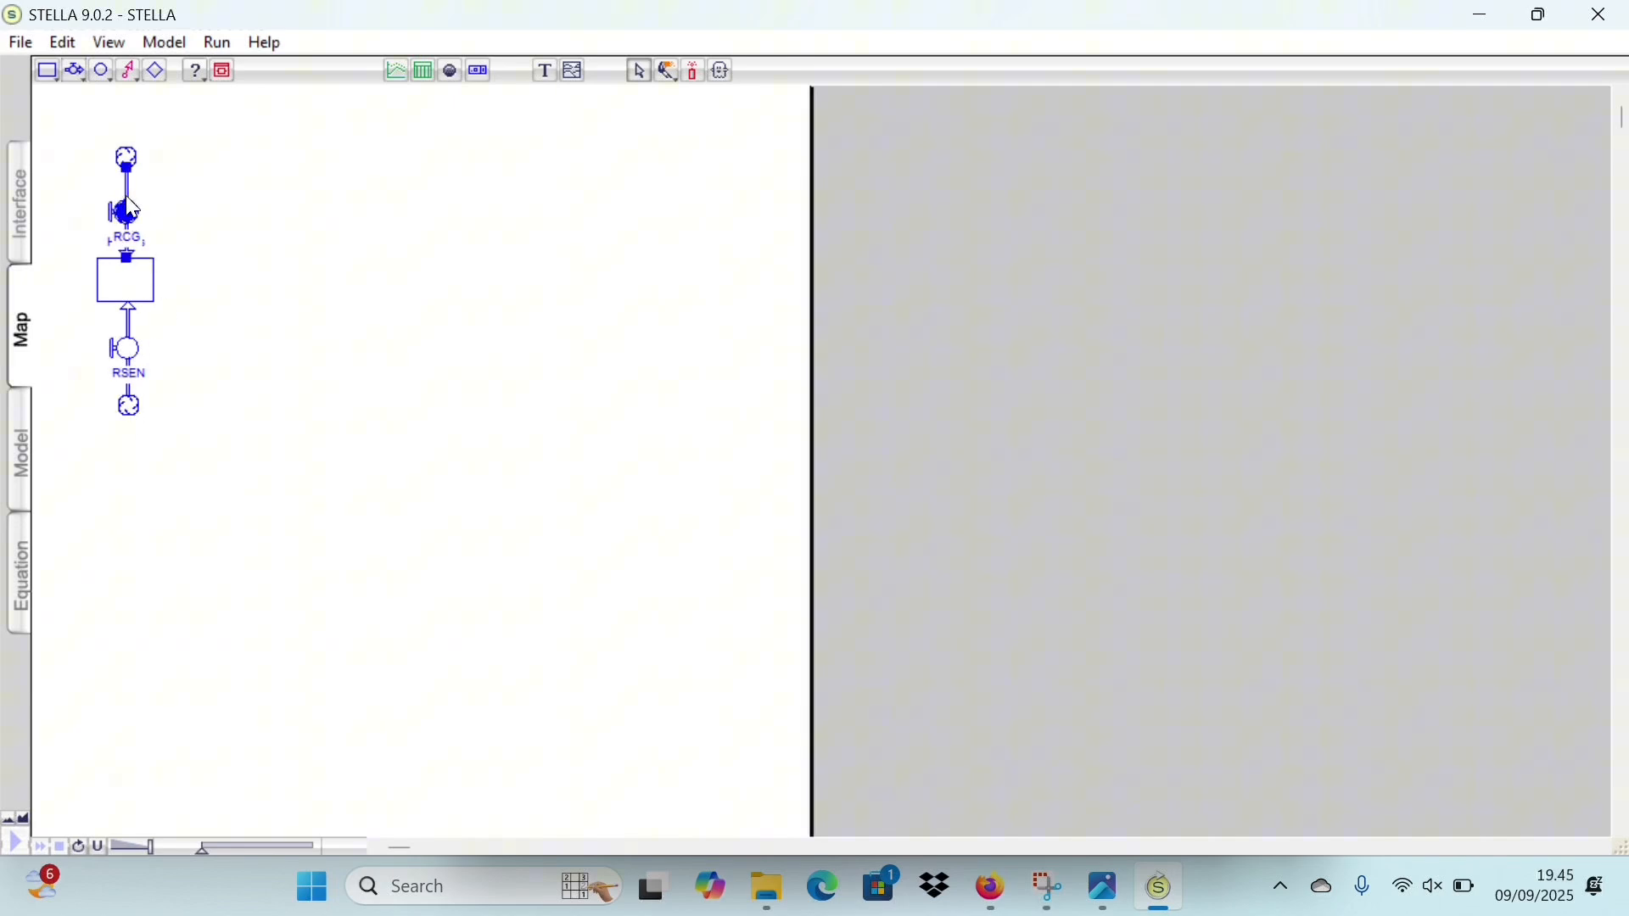
left_click(133, 159)
left_click_drag(133, 160, 132, 136)
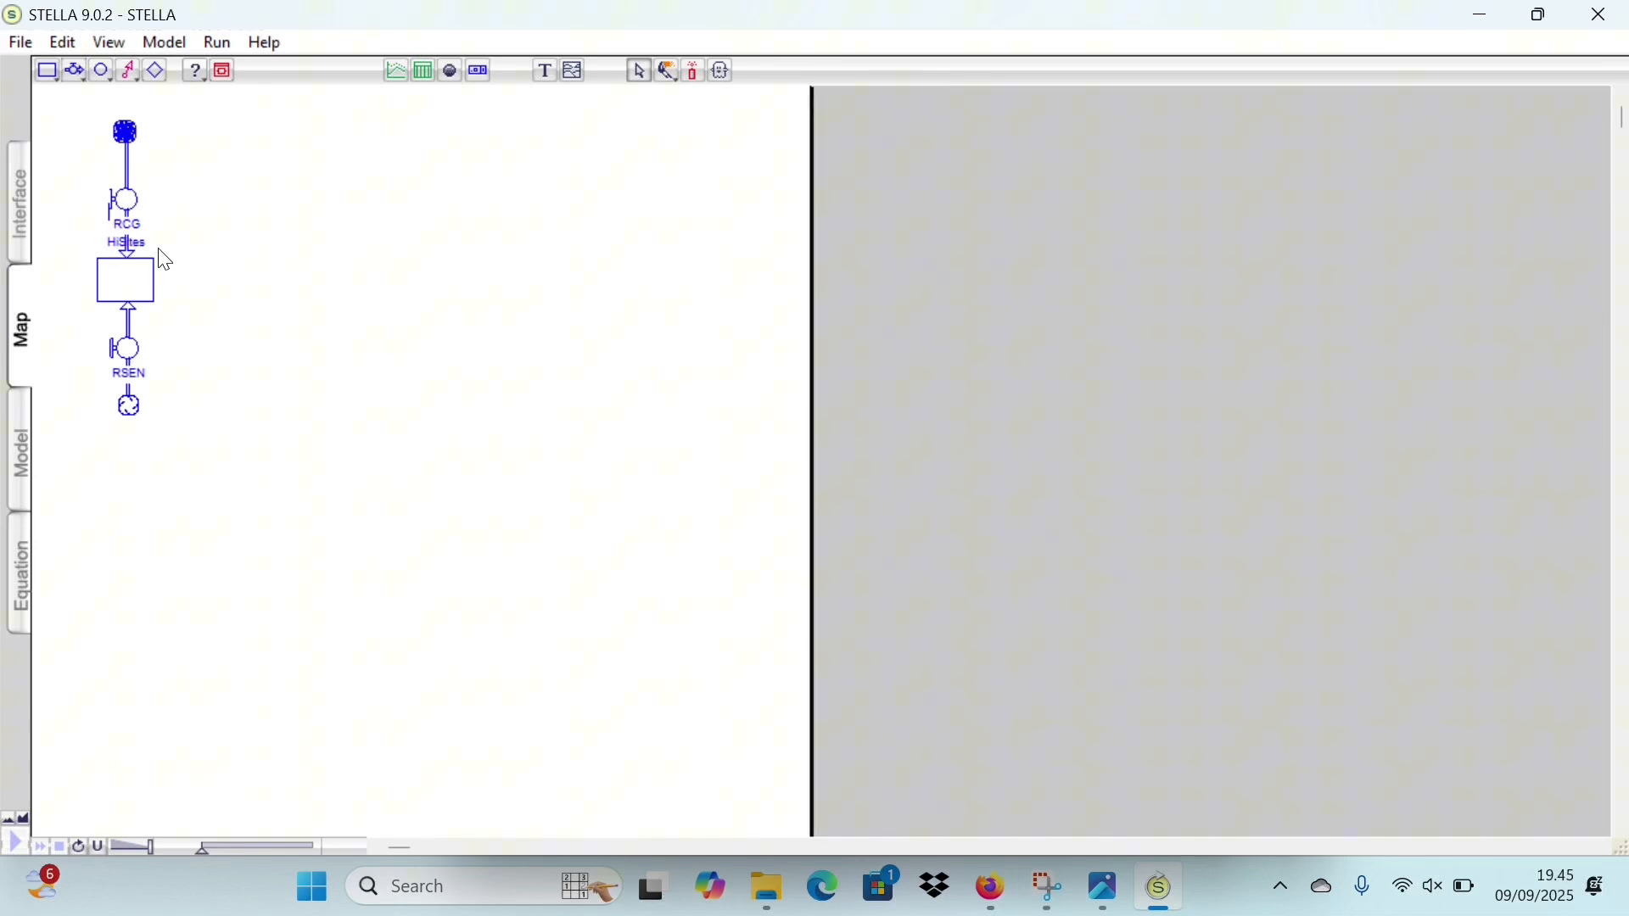
- Add a second stock named LatS beside HiSites, level with it
left_click(47, 70)
left_click(255, 286)
key("Caps_Lock")
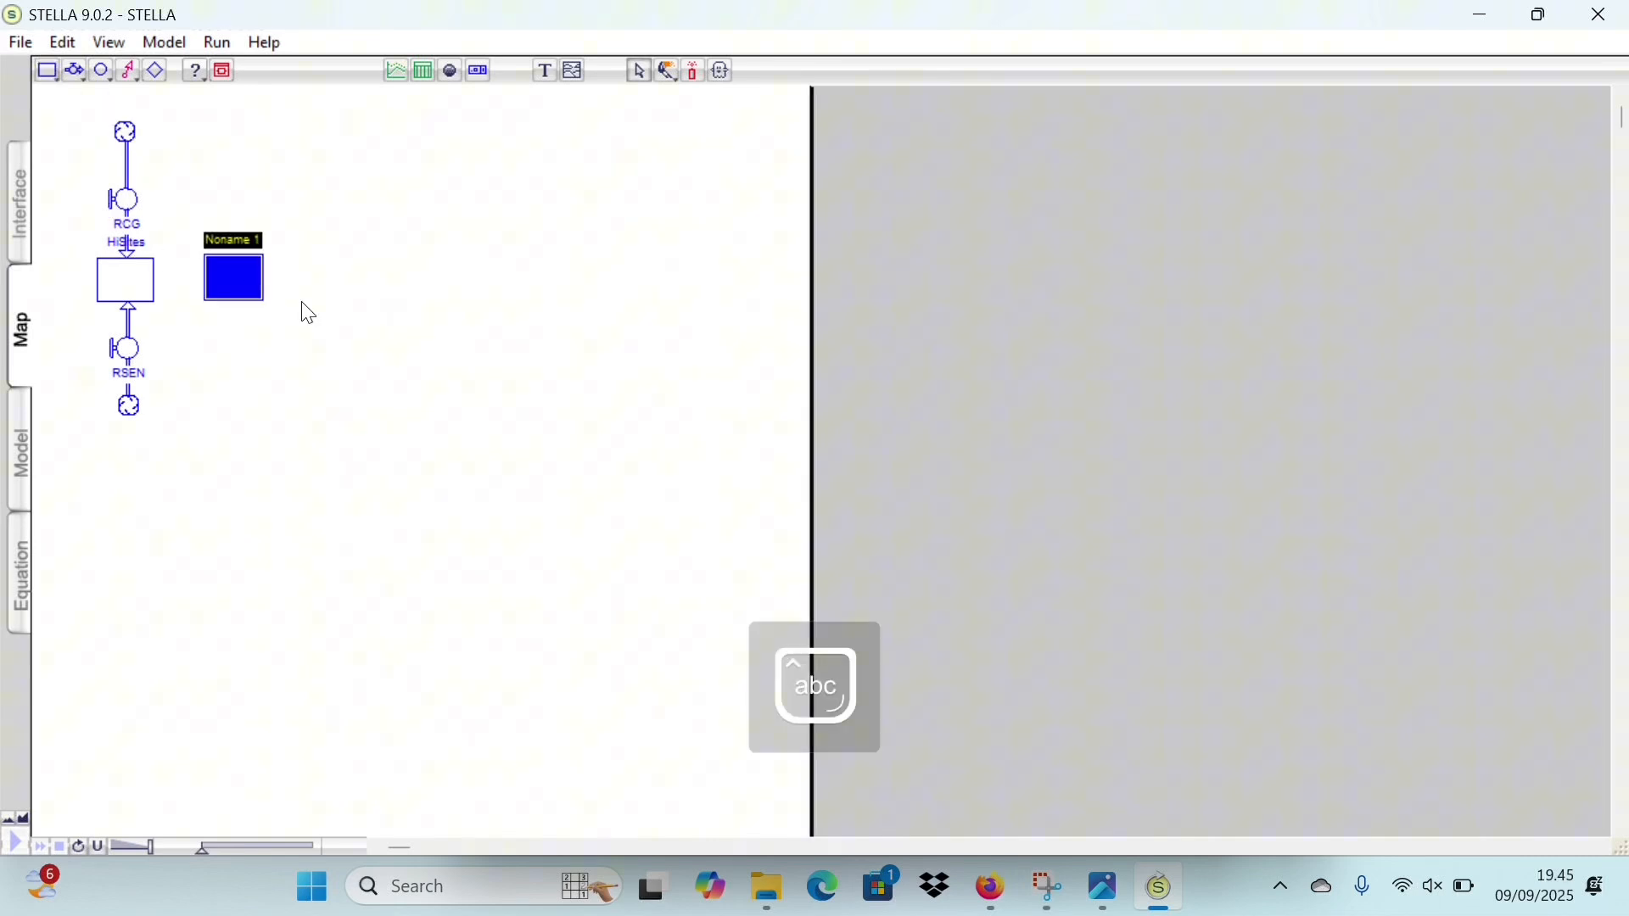
type("Lat")
key("Caps_Lock")
type("S")
key("Caps_Lock")
- Place a third stock beyond LatS and change the LatS stock type to Conveyor
left_click(46, 70)
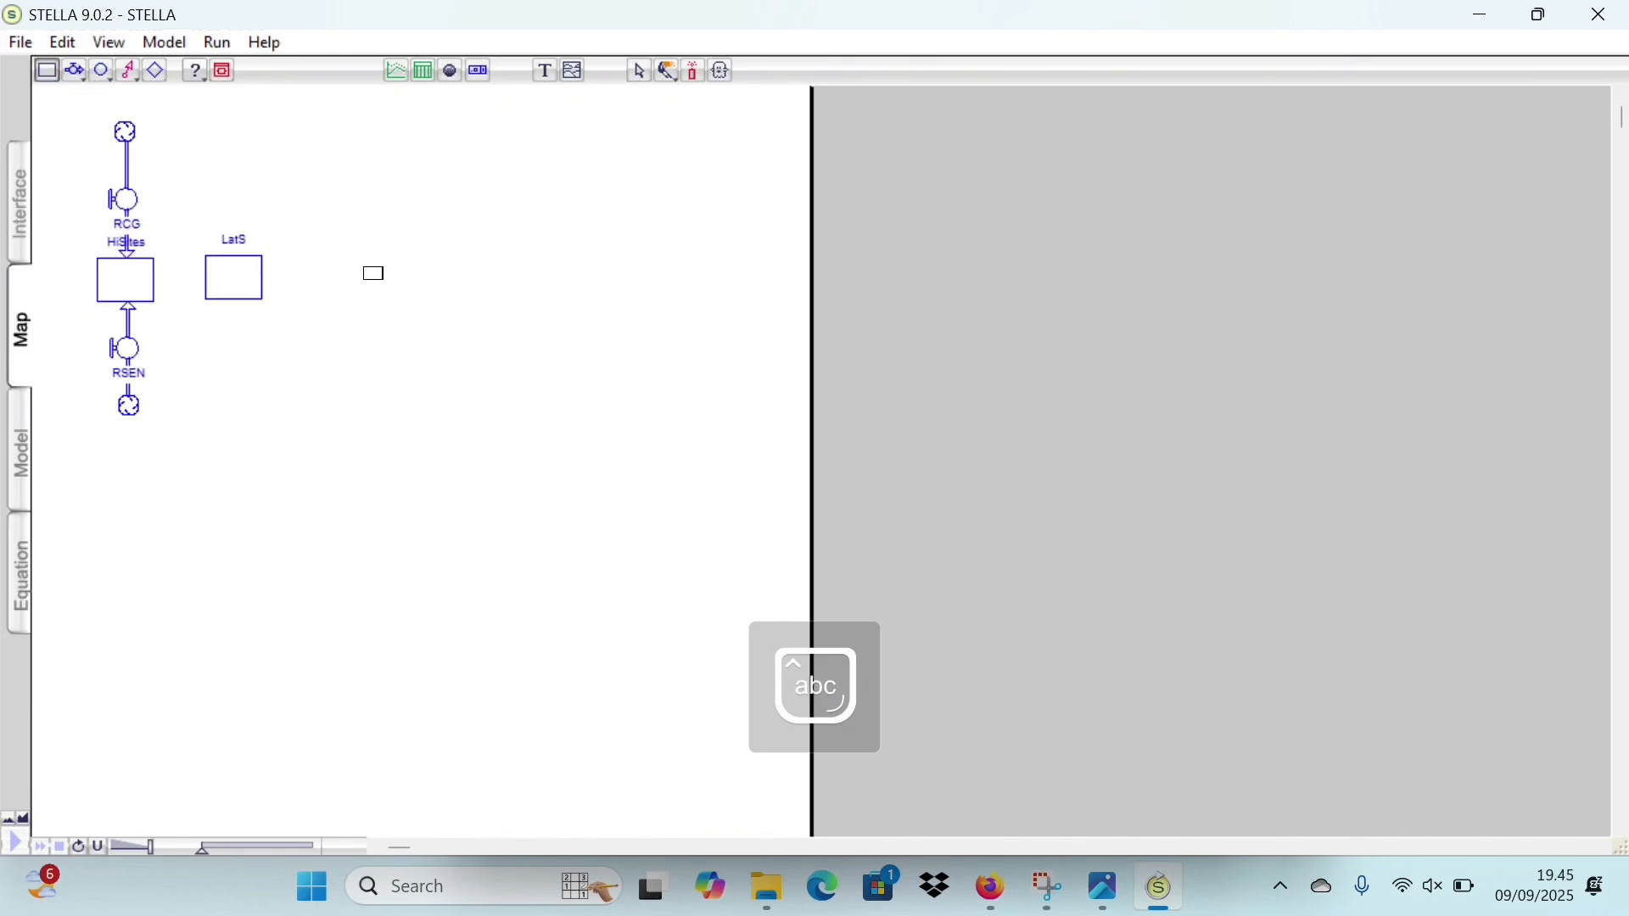
left_click(374, 278)
key("Caps_Lock")
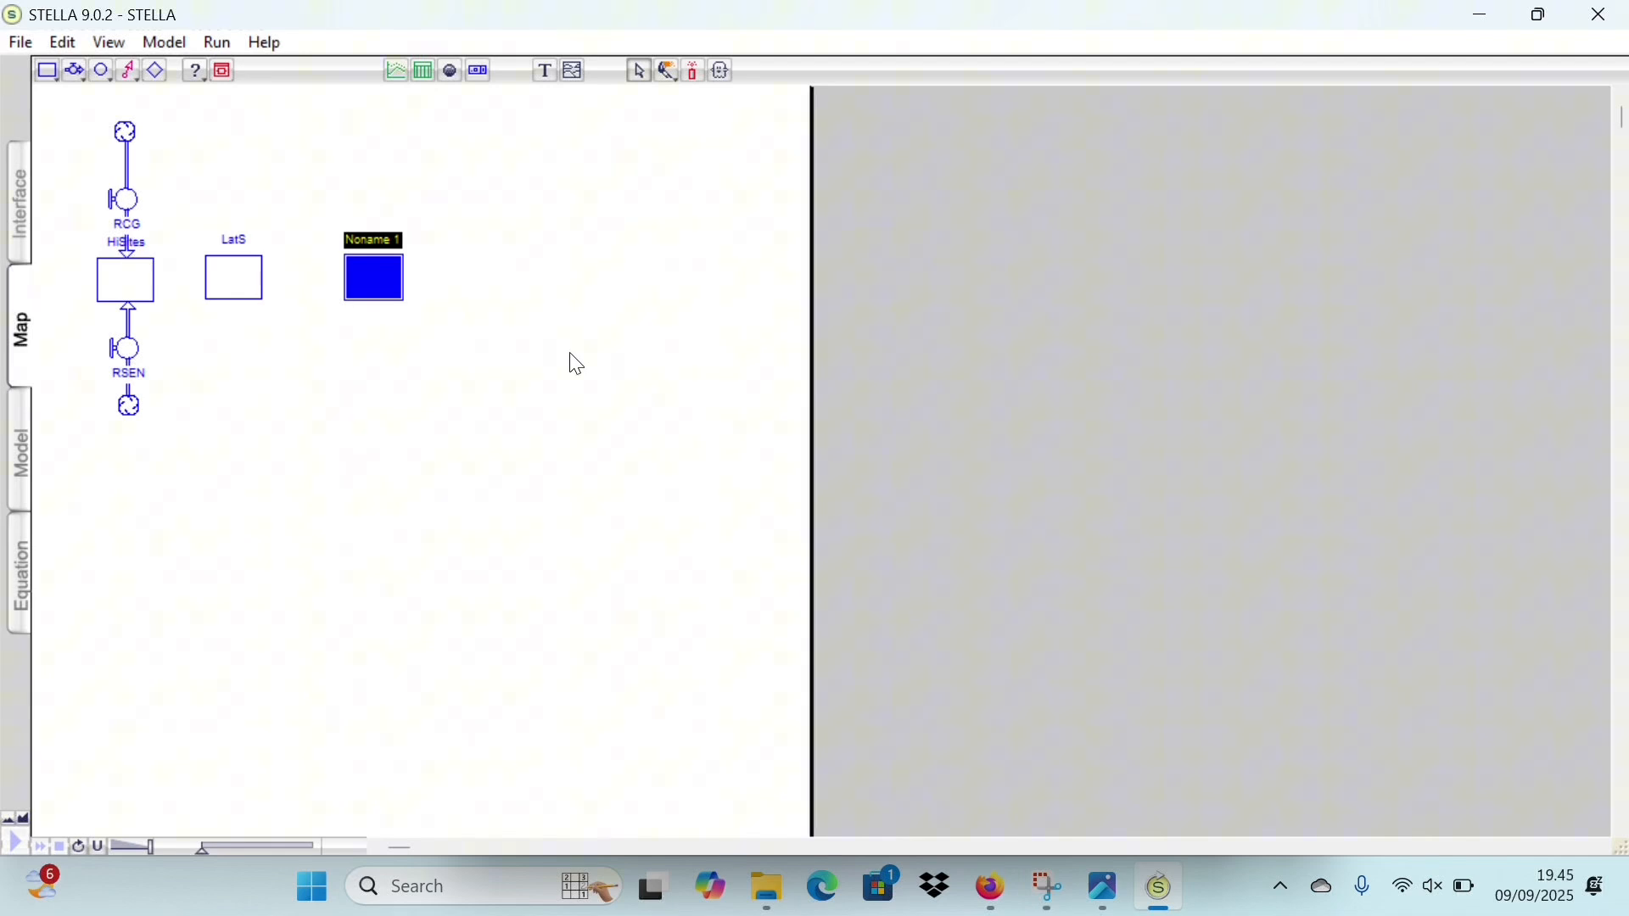
double_click(232, 277)
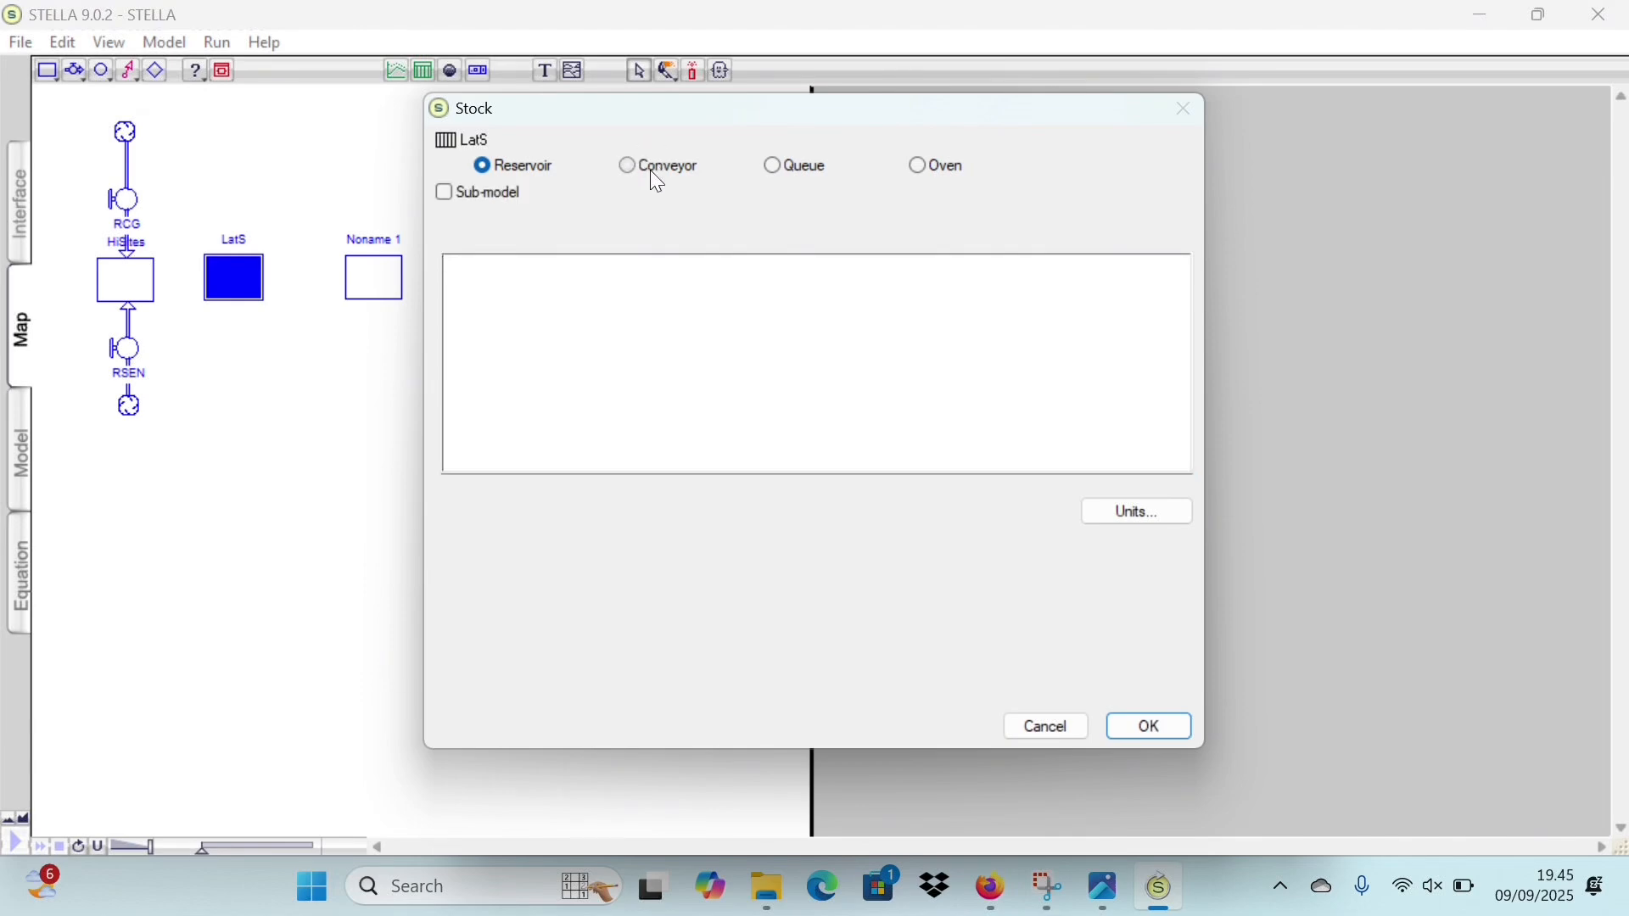
left_click(652, 169)
left_click(1164, 727)
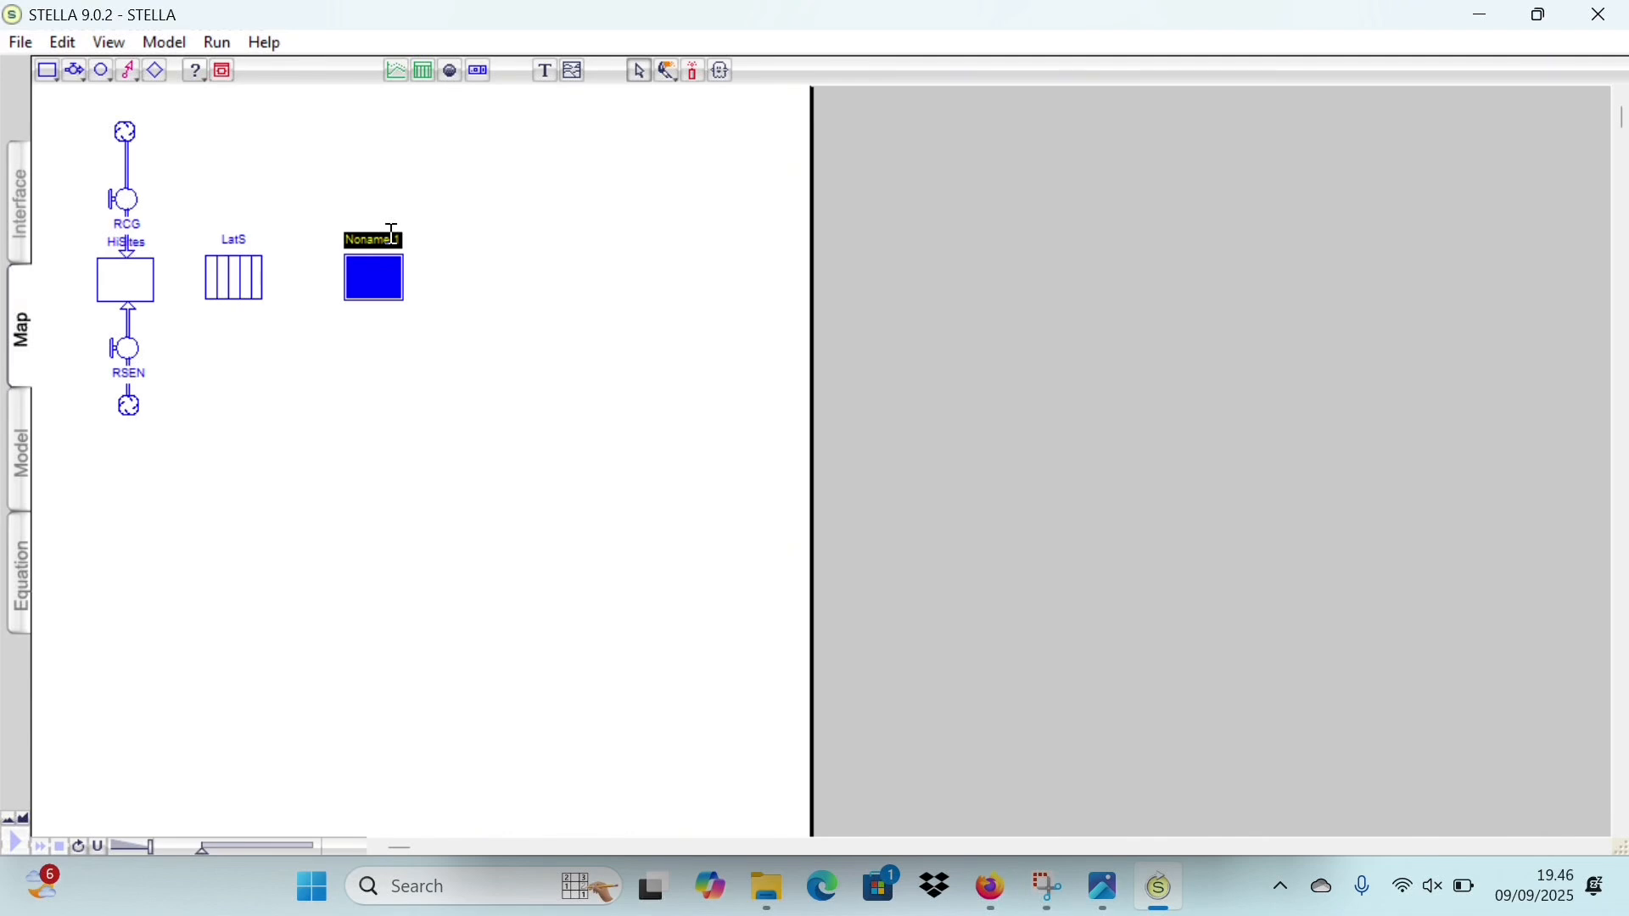
- Name the third stock InfS and change its type to Conveyor
key("Caps_Lock")
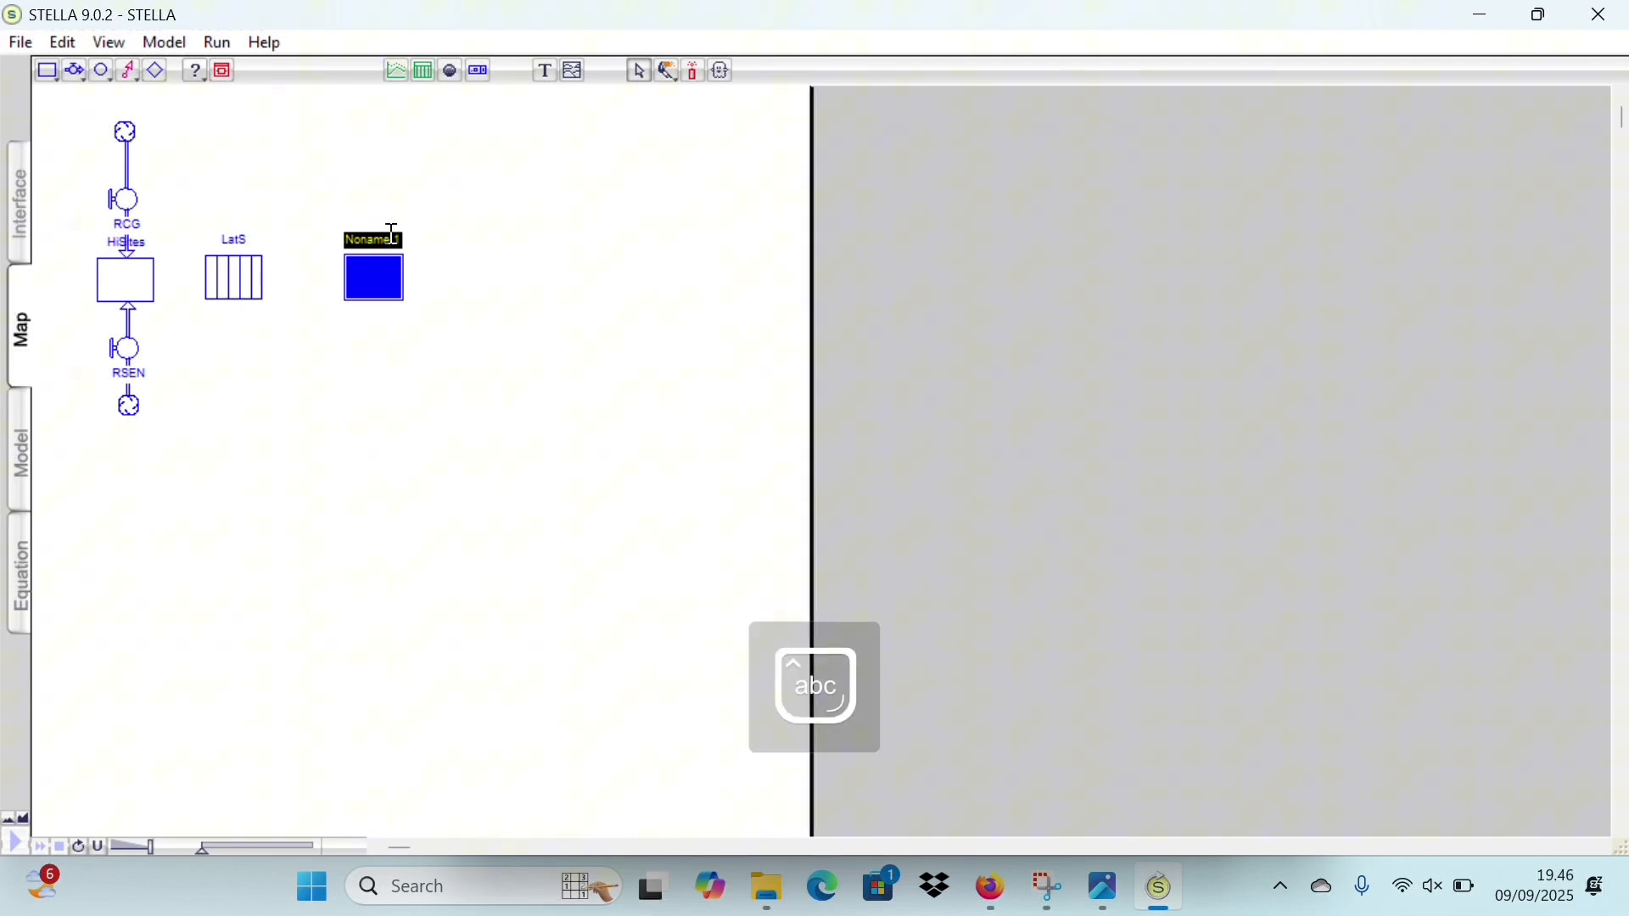
type("InfS")
double_click(369, 291)
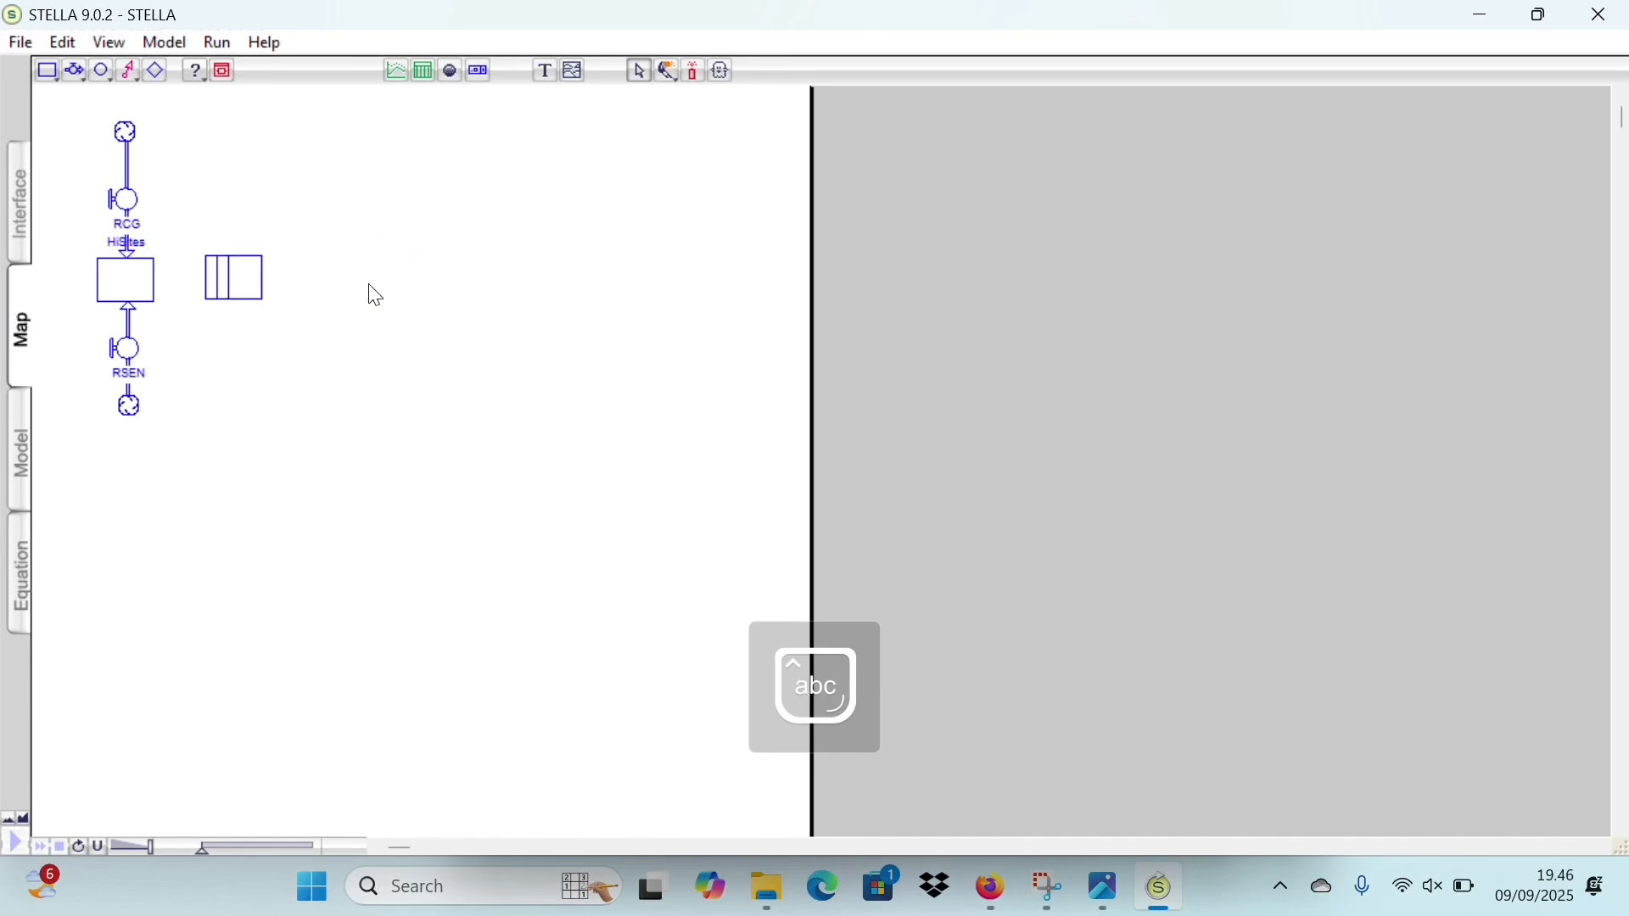
left_click(664, 166)
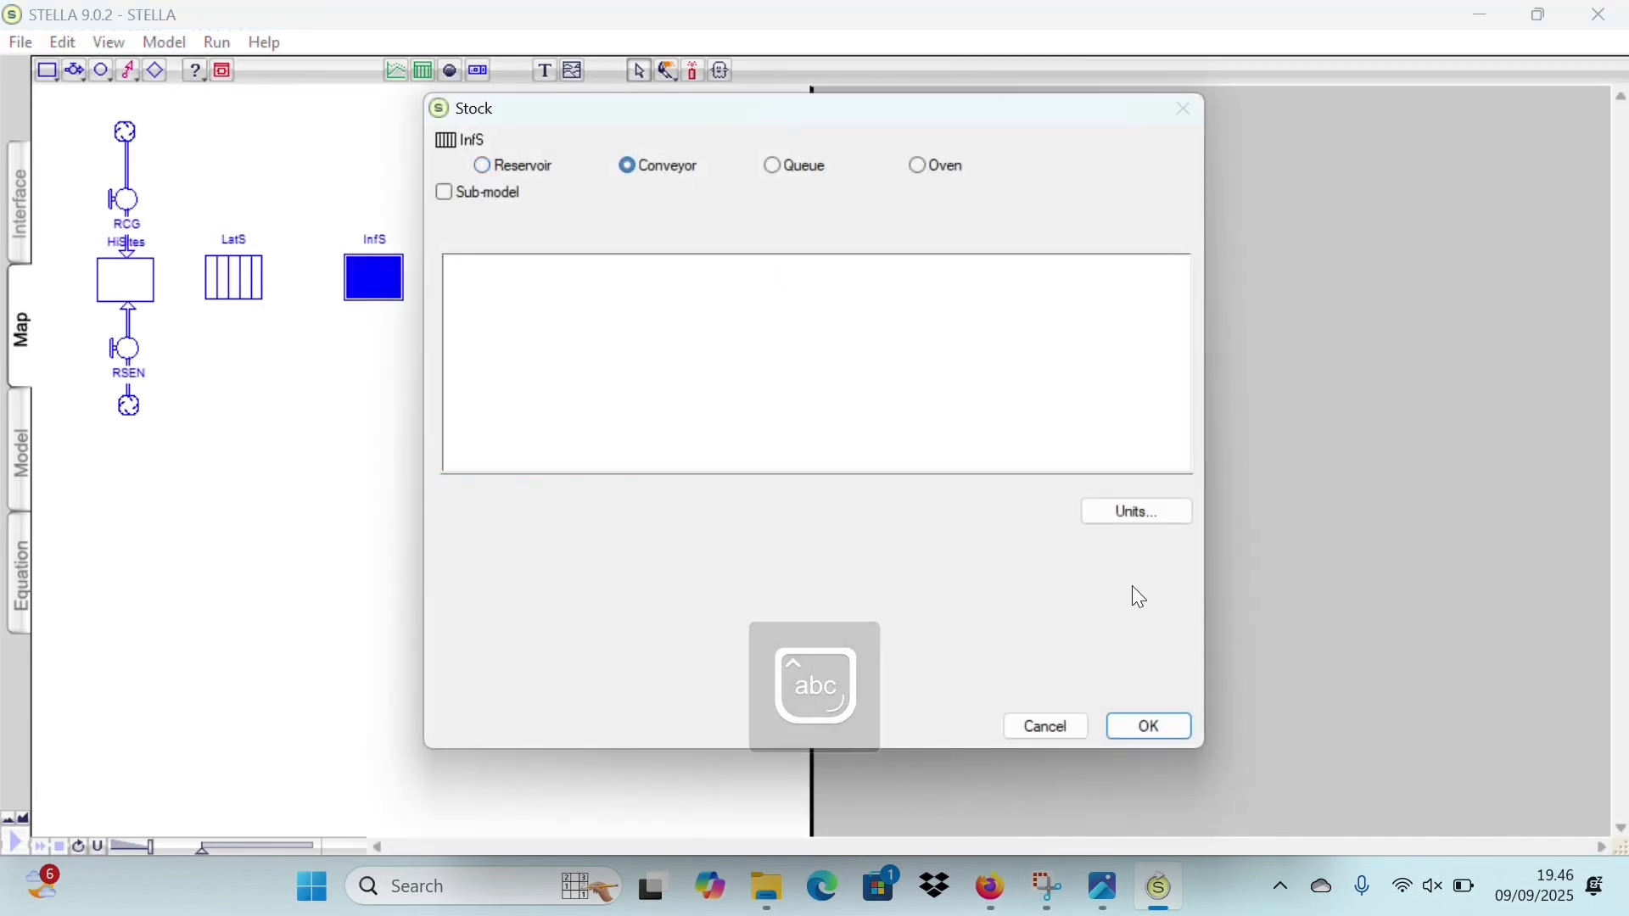
left_click(1151, 728)
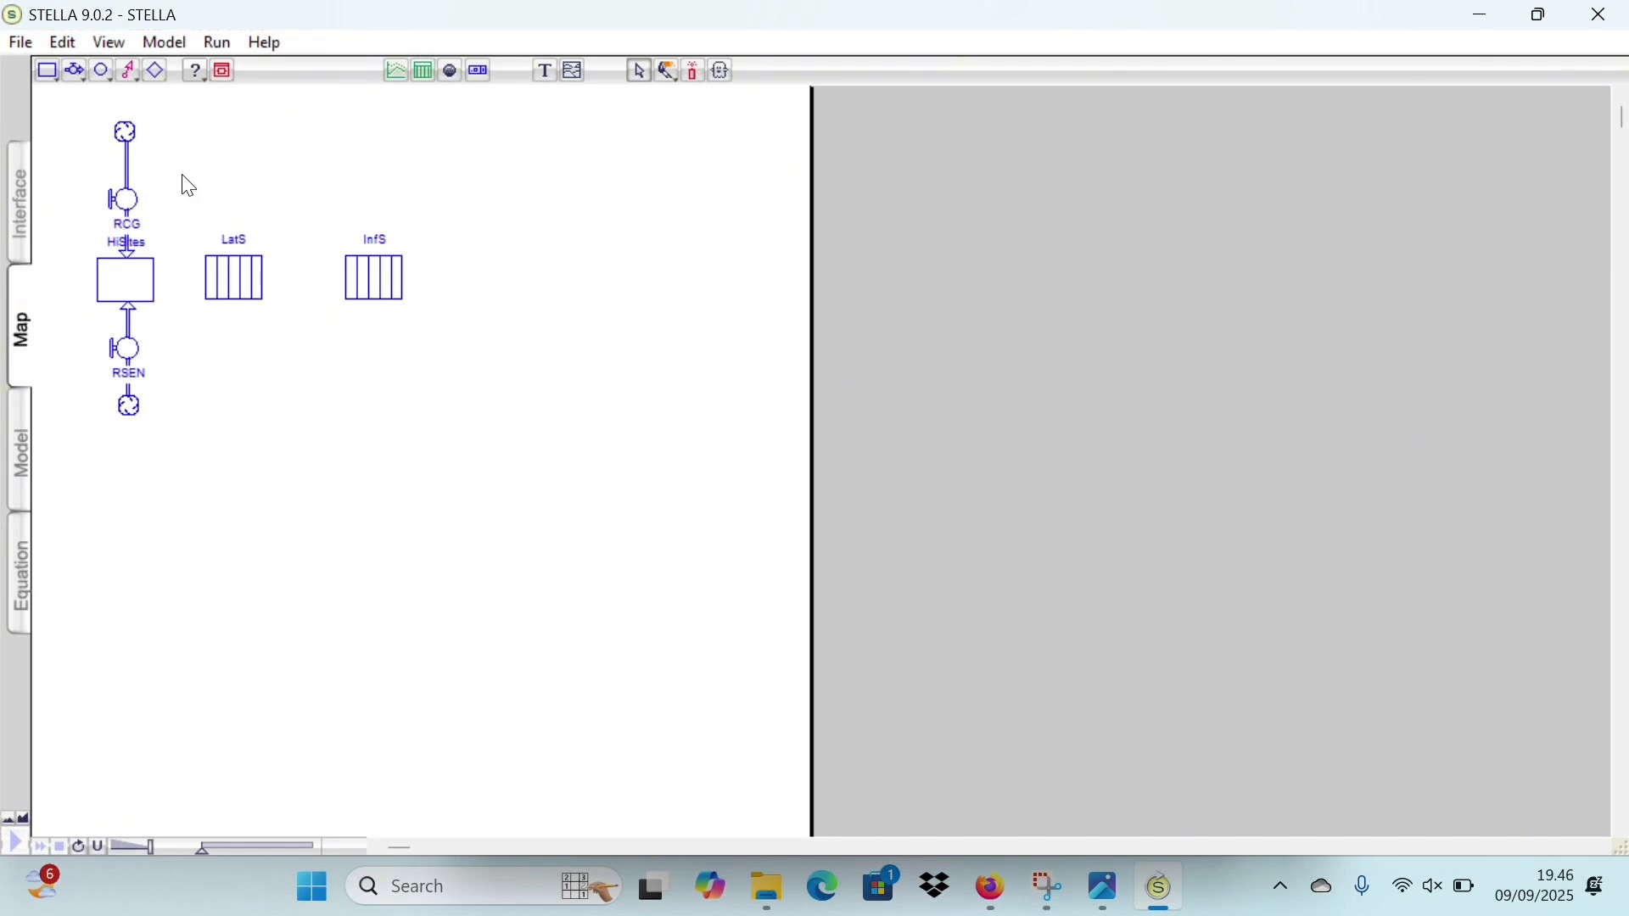
- Add a fourth stock named RemS beyond InfS
left_click(46, 70)
left_click(461, 266)
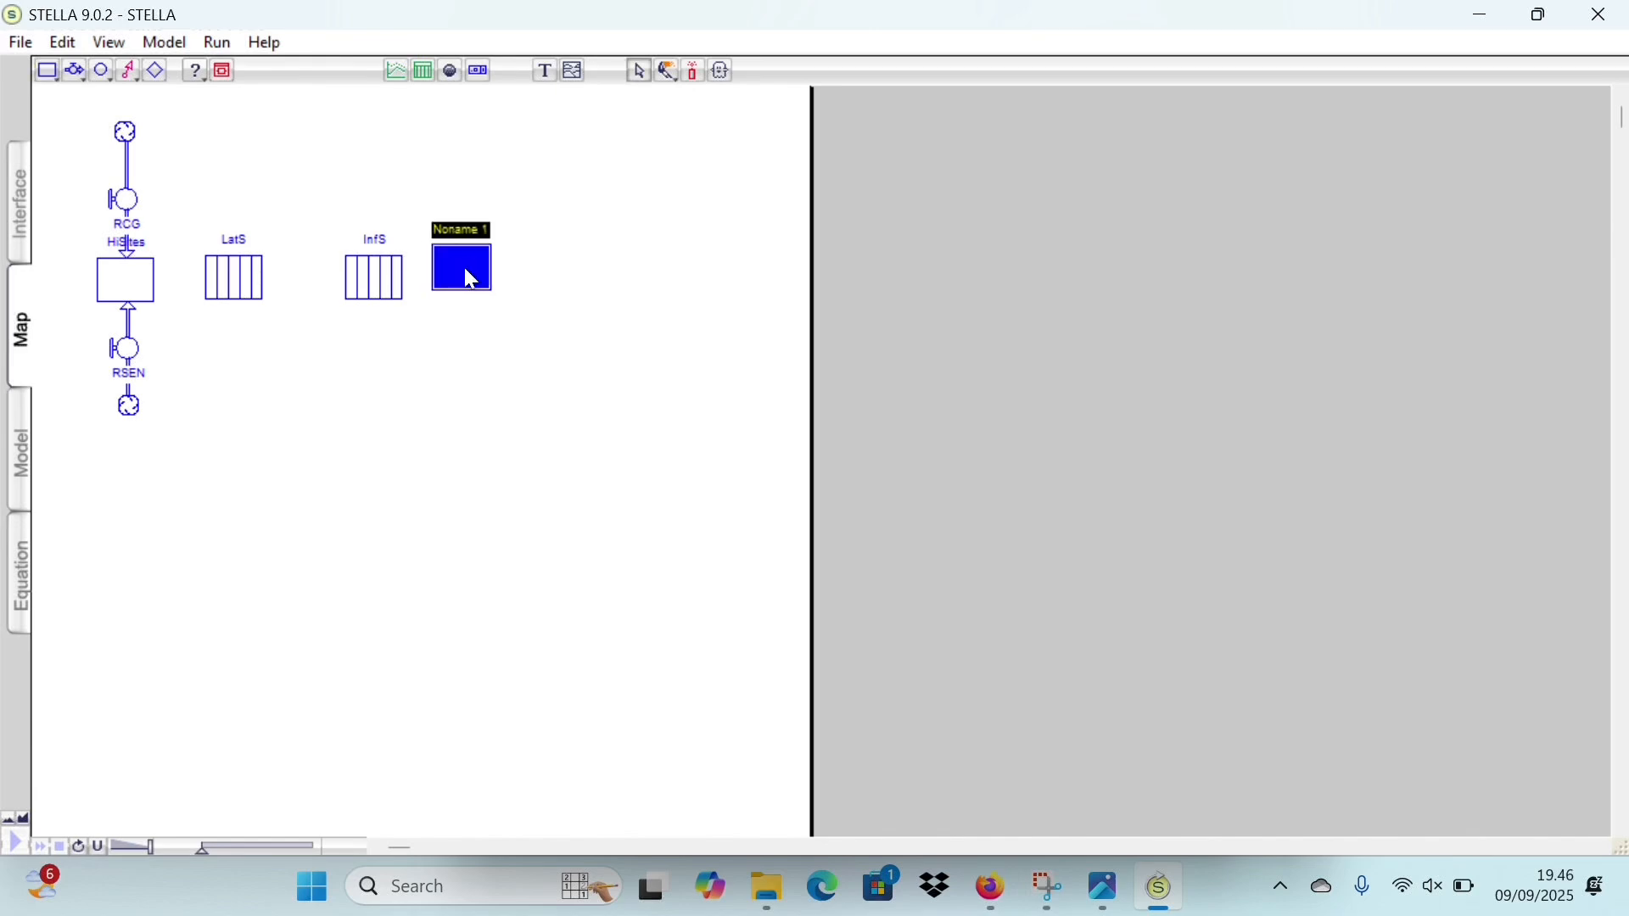
left_click(469, 229)
type("Re")
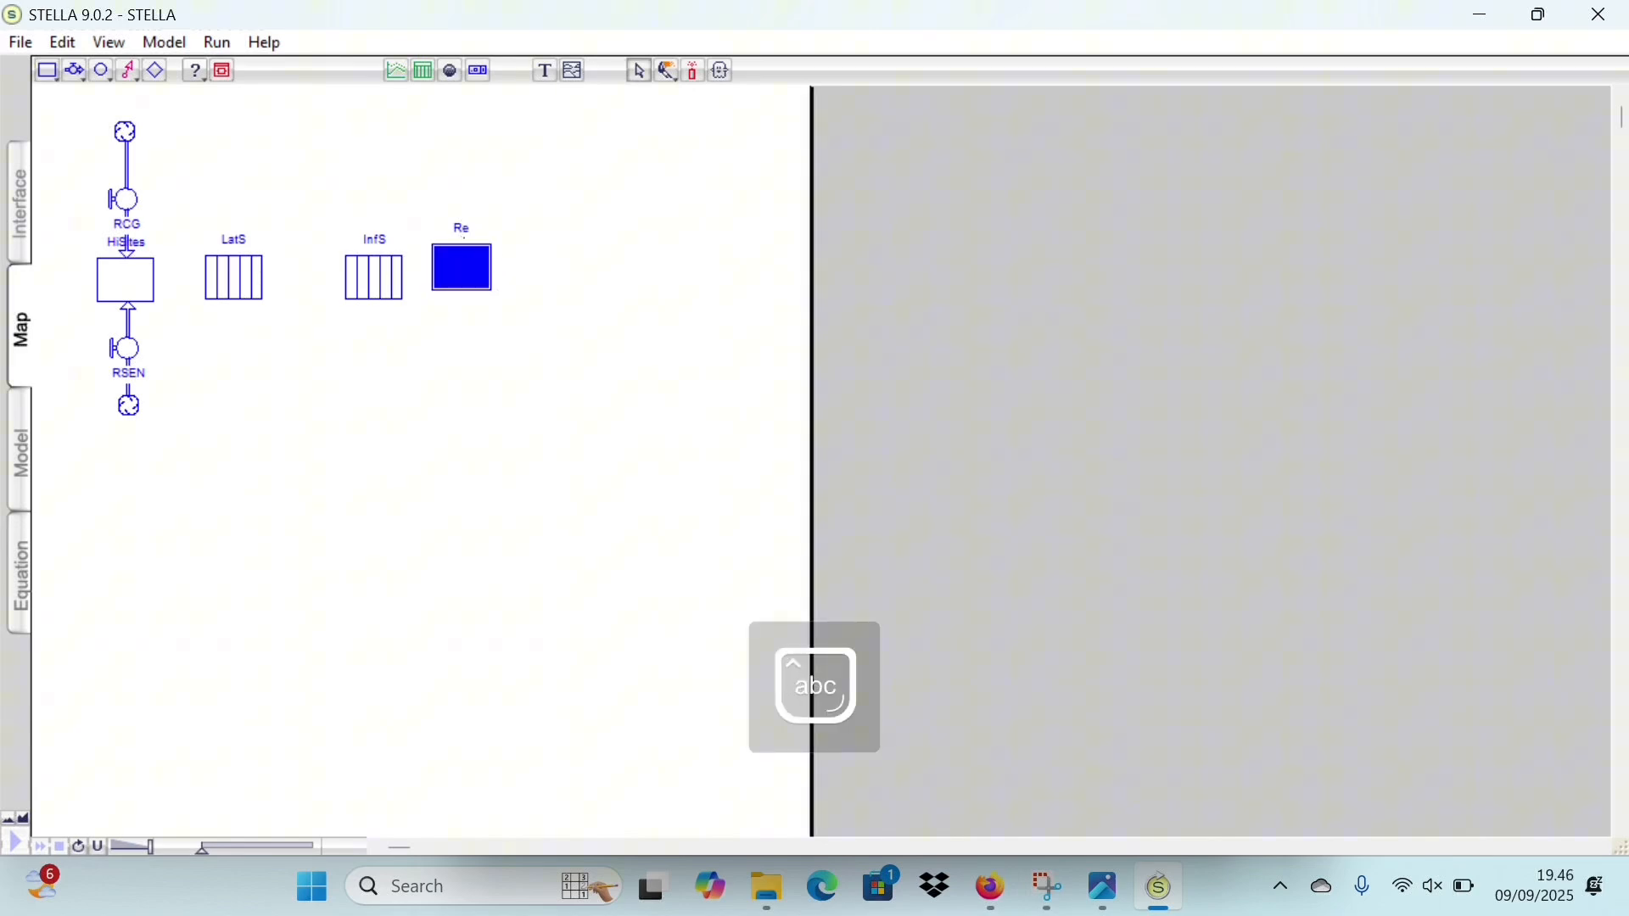
type("mS")
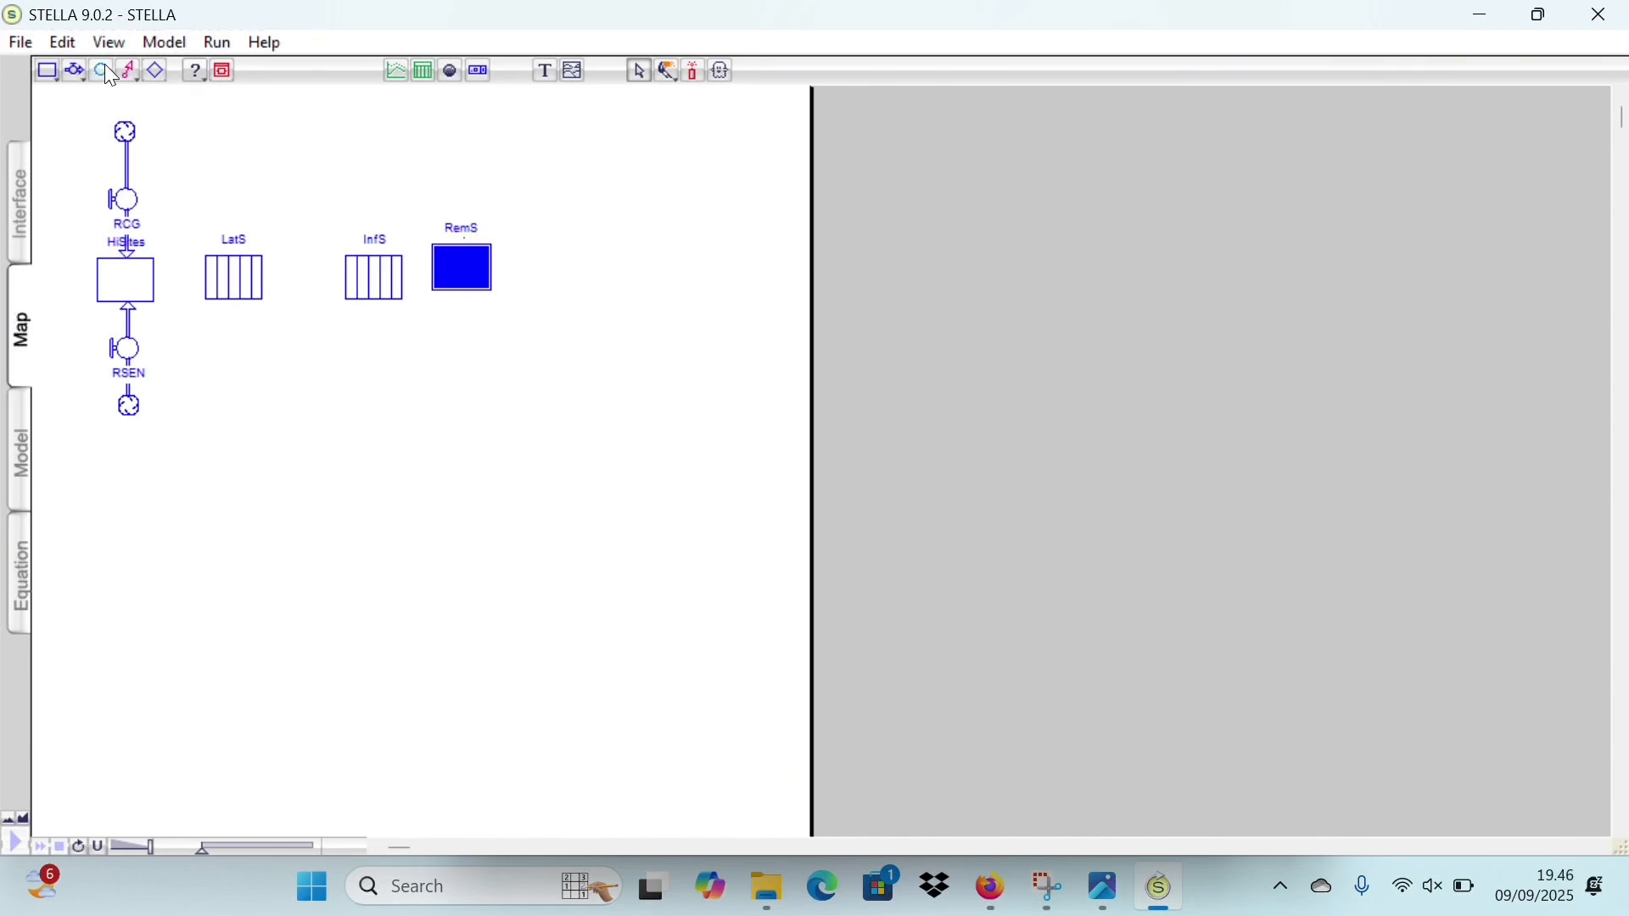
- Connect HiSites to LatS with a flow named INFECTION
left_click(129, 71)
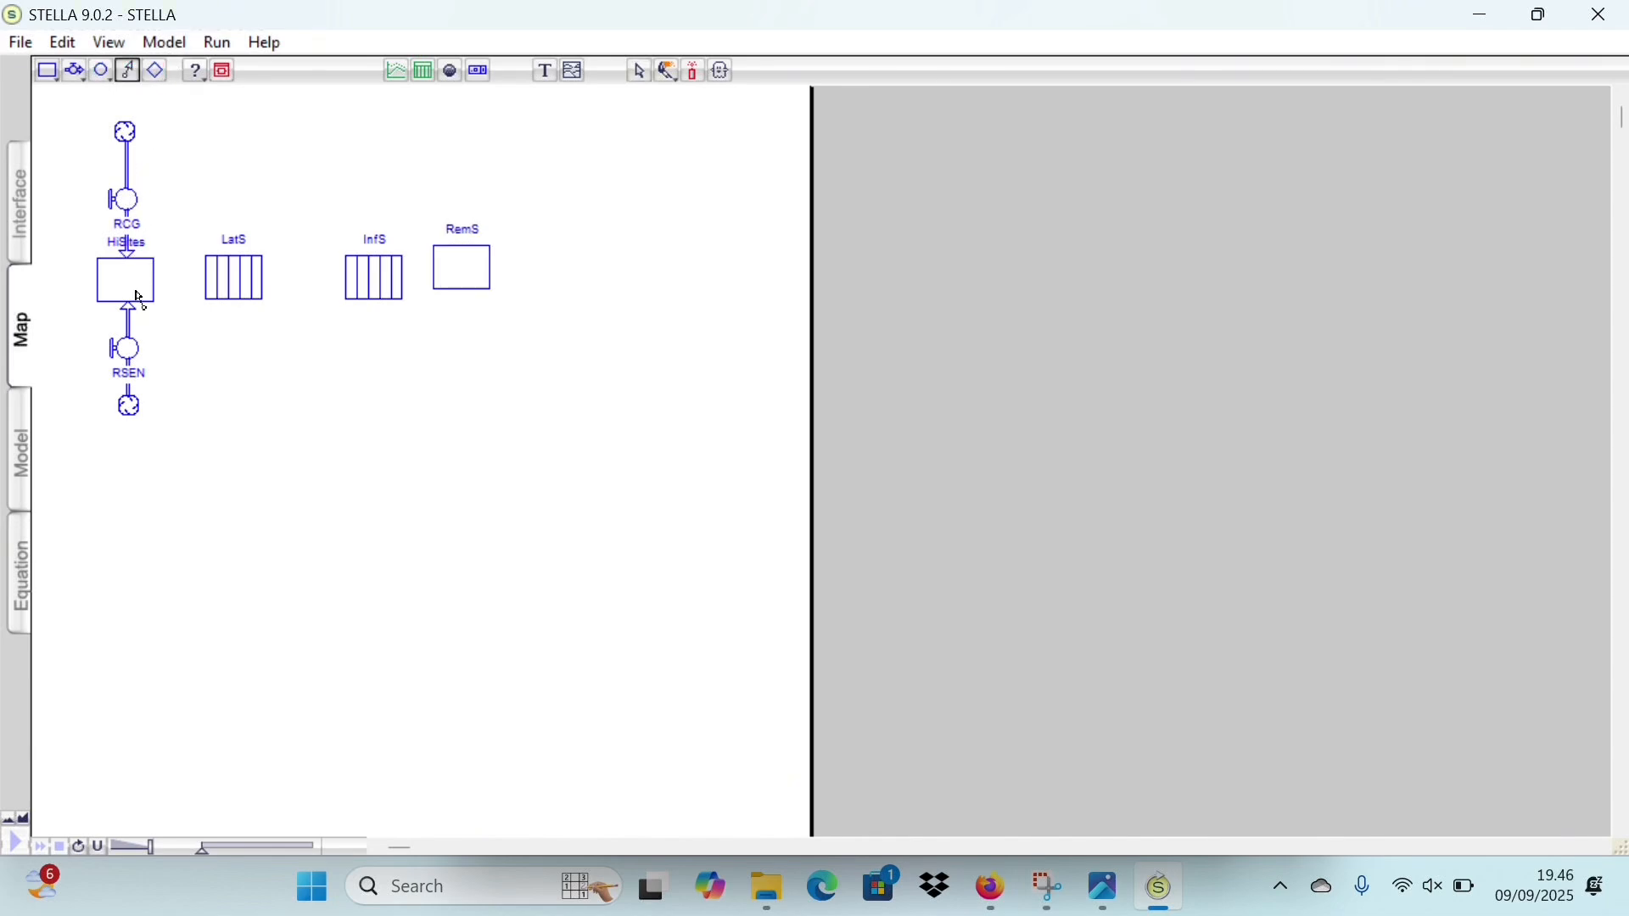
left_click_drag(141, 289, 207, 282)
left_click(67, 71)
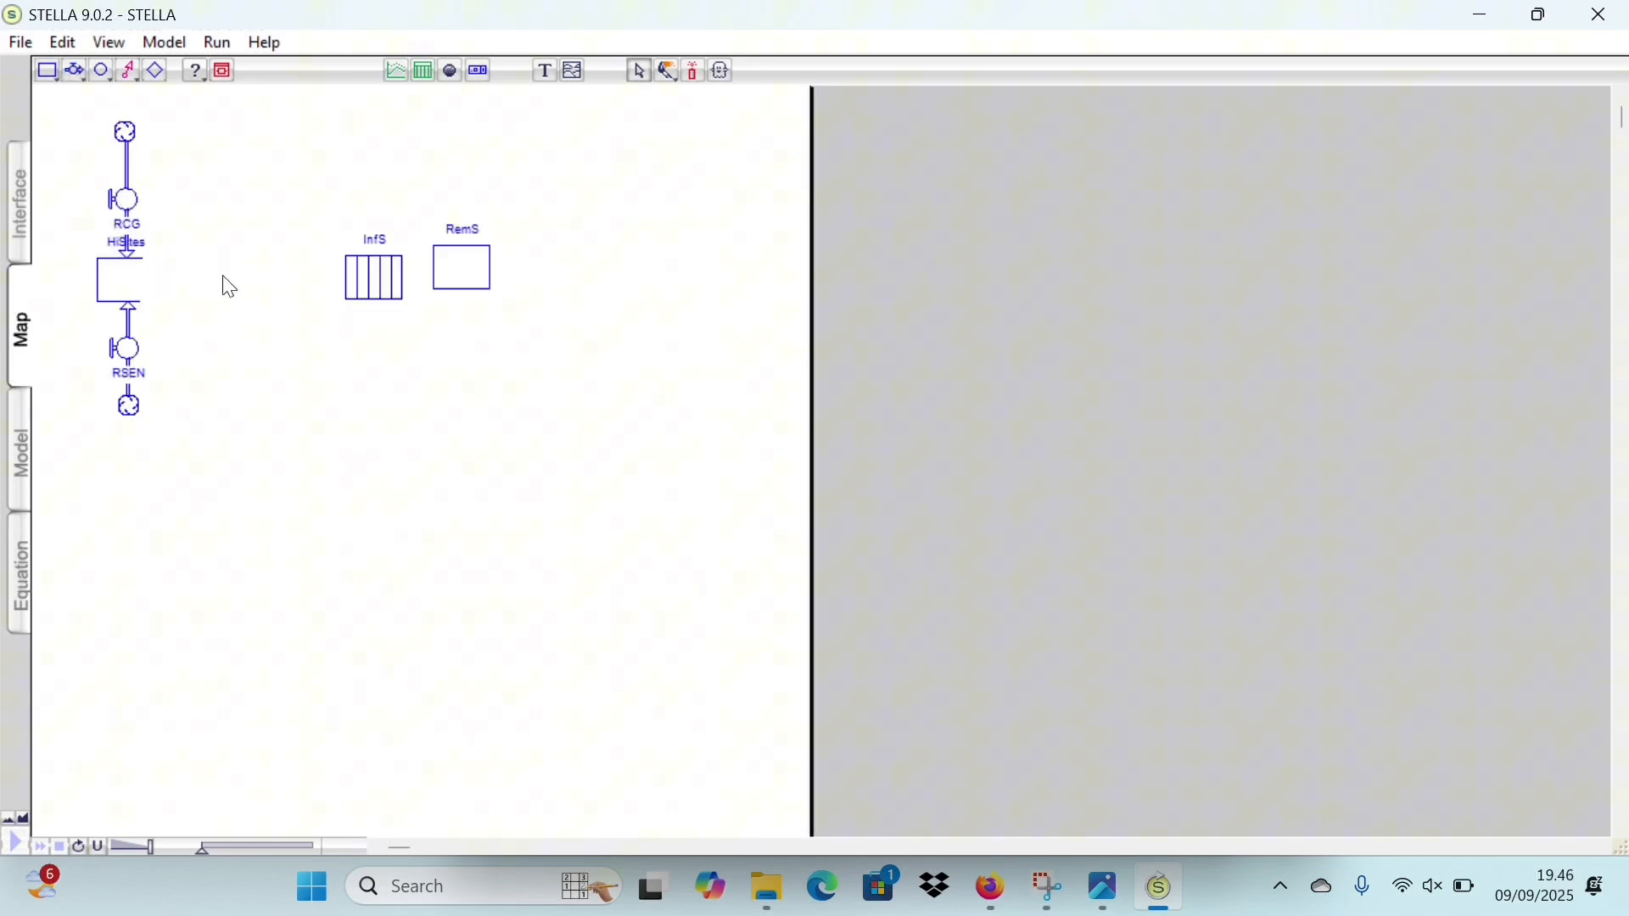
left_click_drag(140, 275, 222, 274)
key("Caps_Lock")
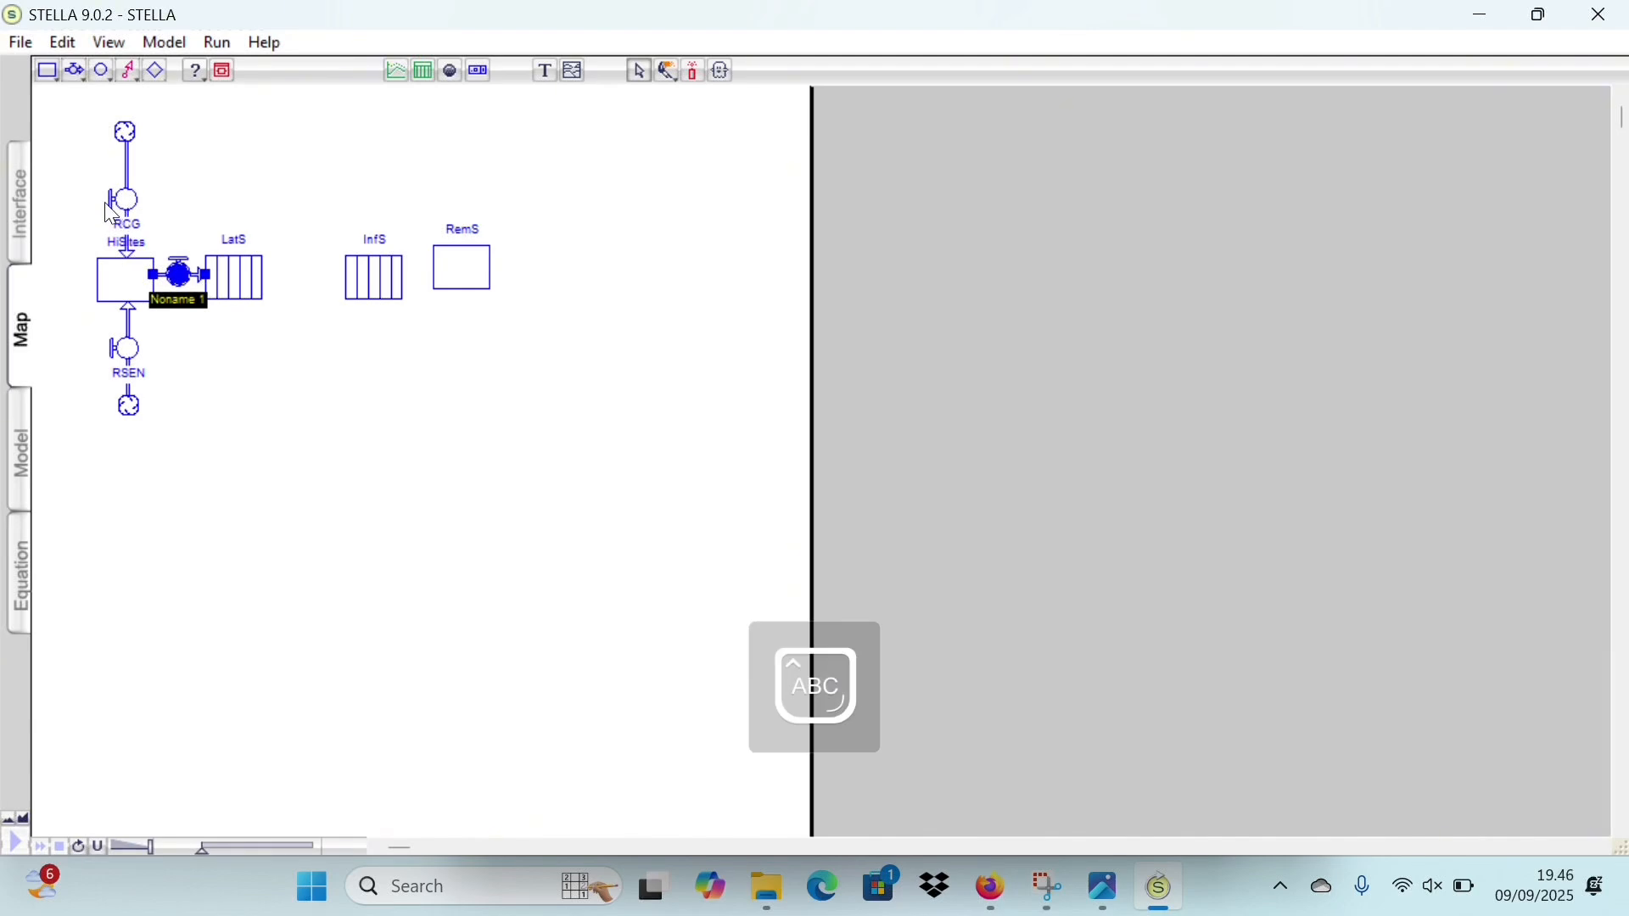
key("BackSpace")
type("INFECTION")
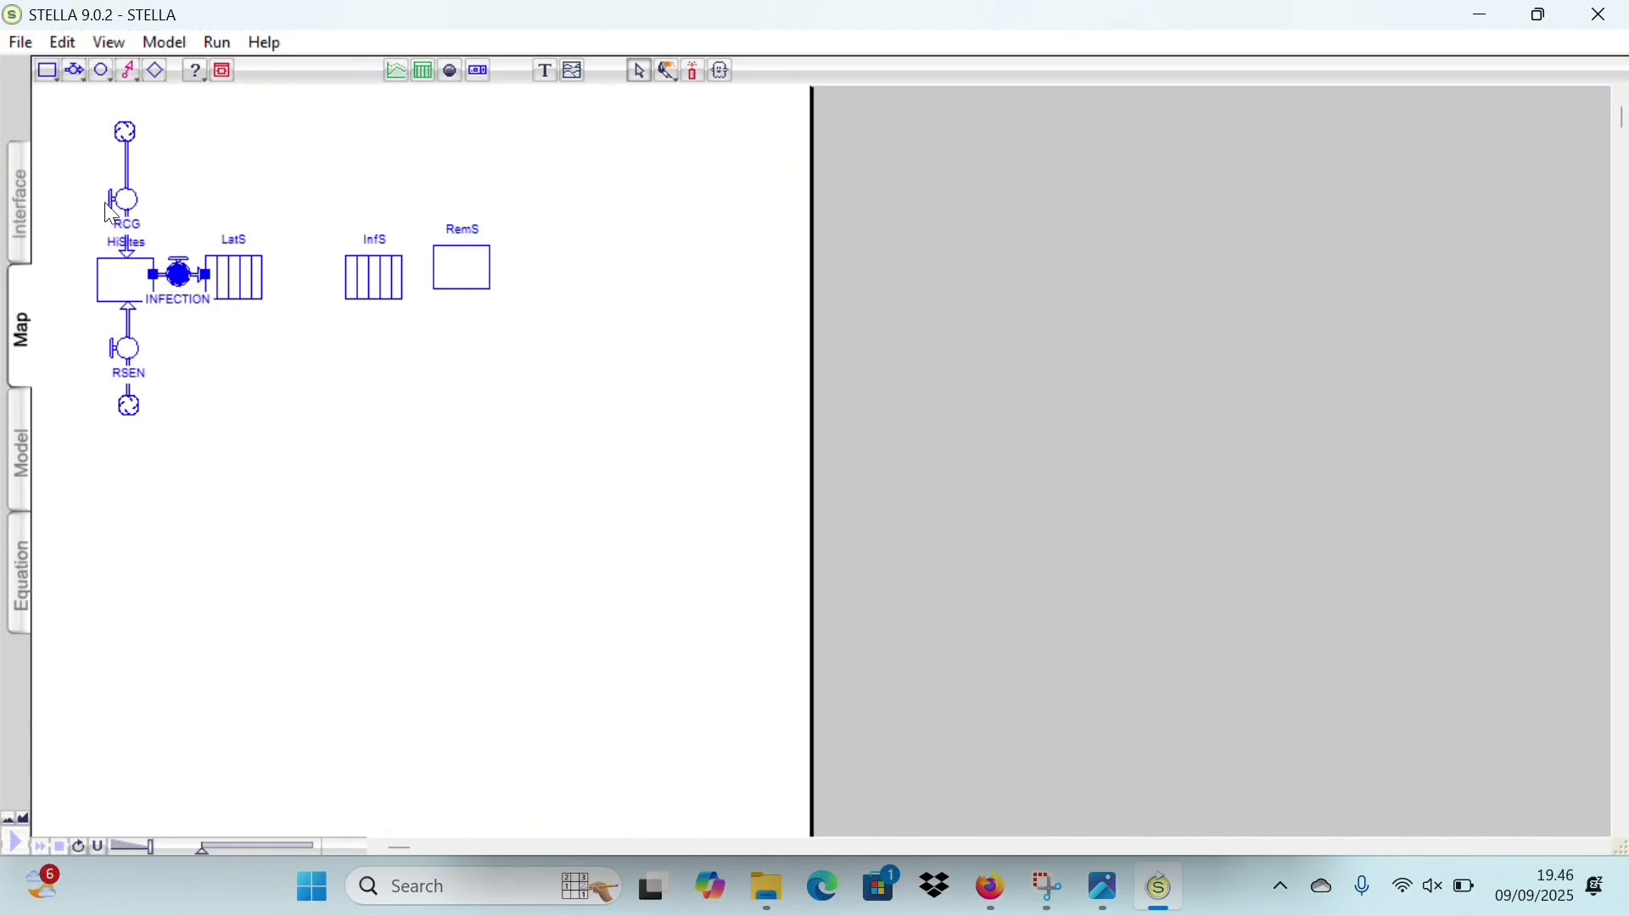
- Connect LatS to InfS with a flow named TRANSFERT
left_click(82, 67)
left_click_drag(263, 277, 371, 277)
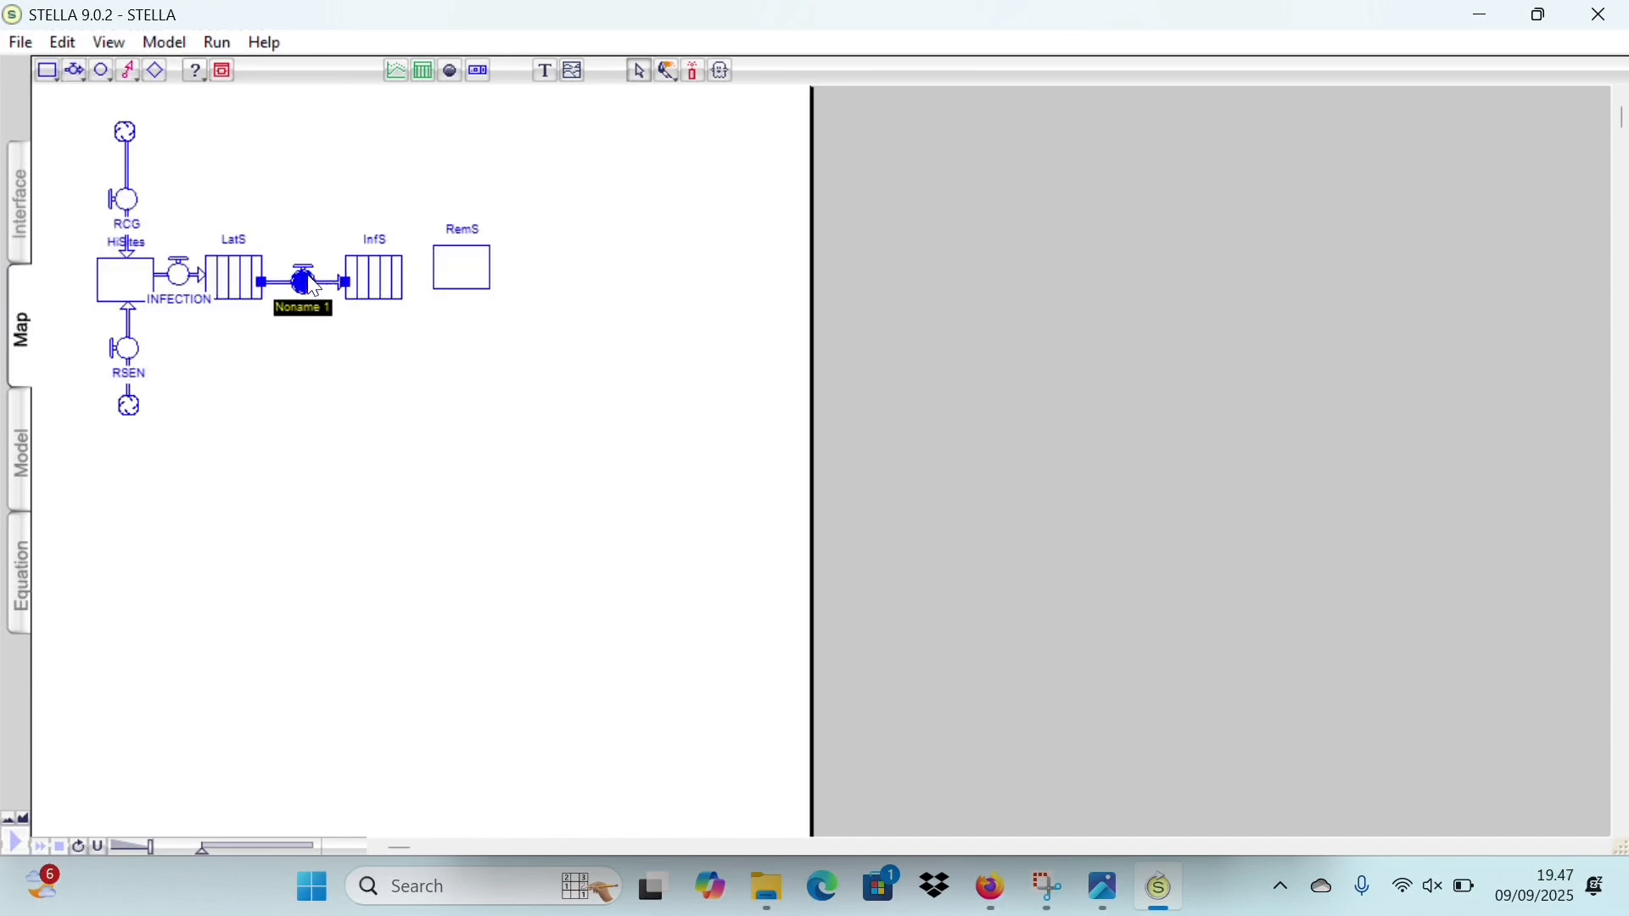
type("TRANSFERT")
left_click(212, 164)
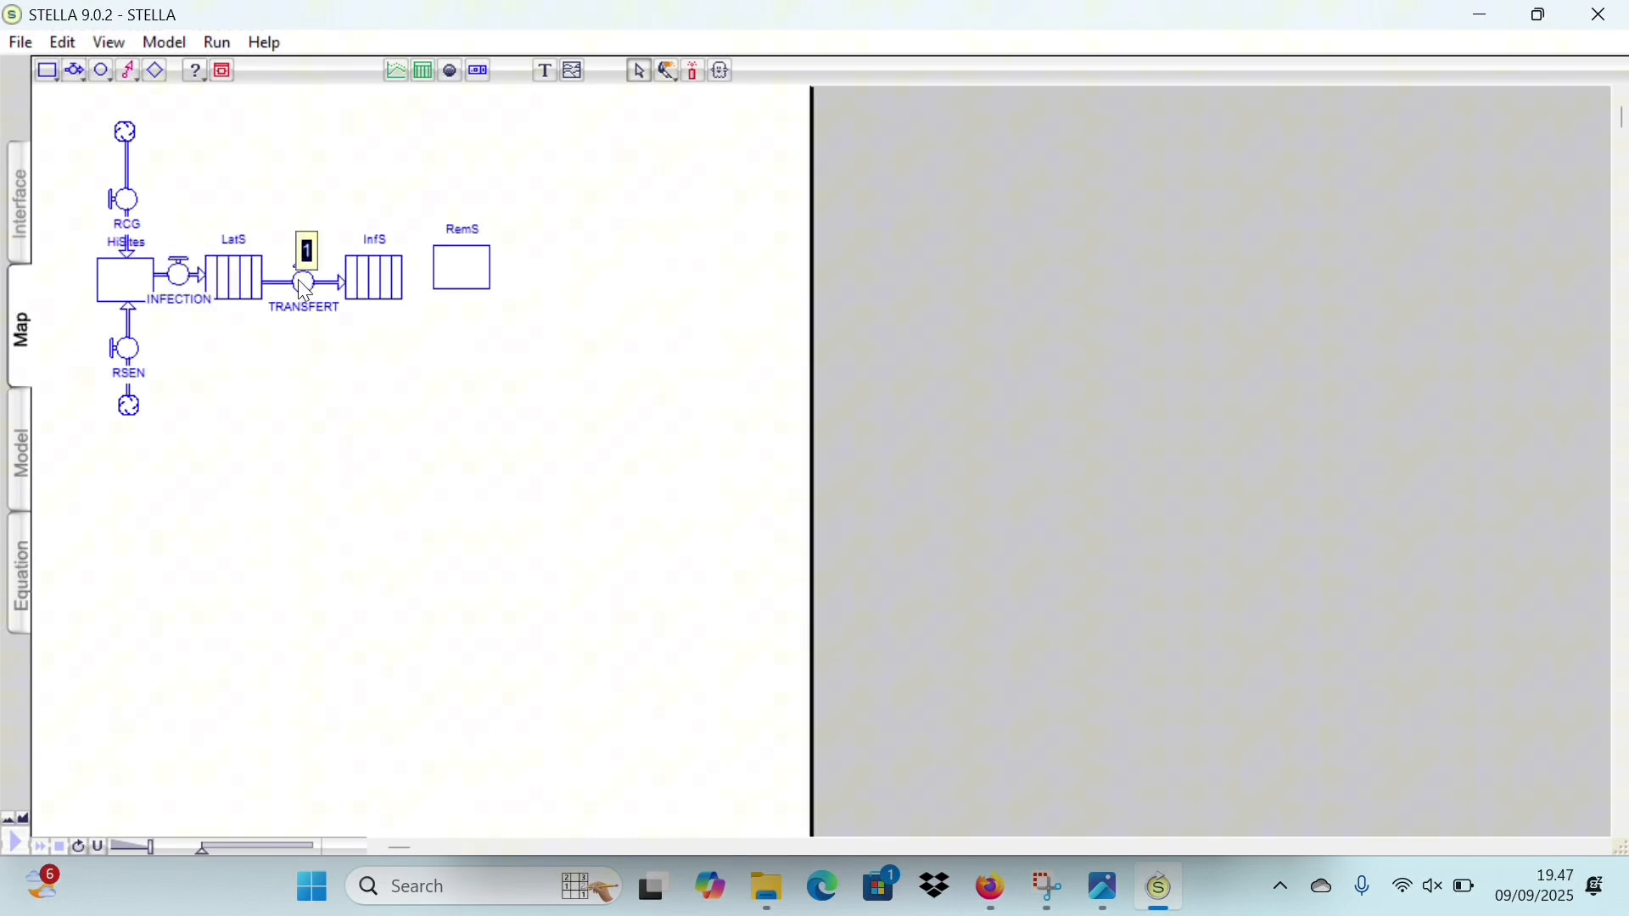
- Connect InfS to RemS with a flow named REMOVAL
left_click(74, 70)
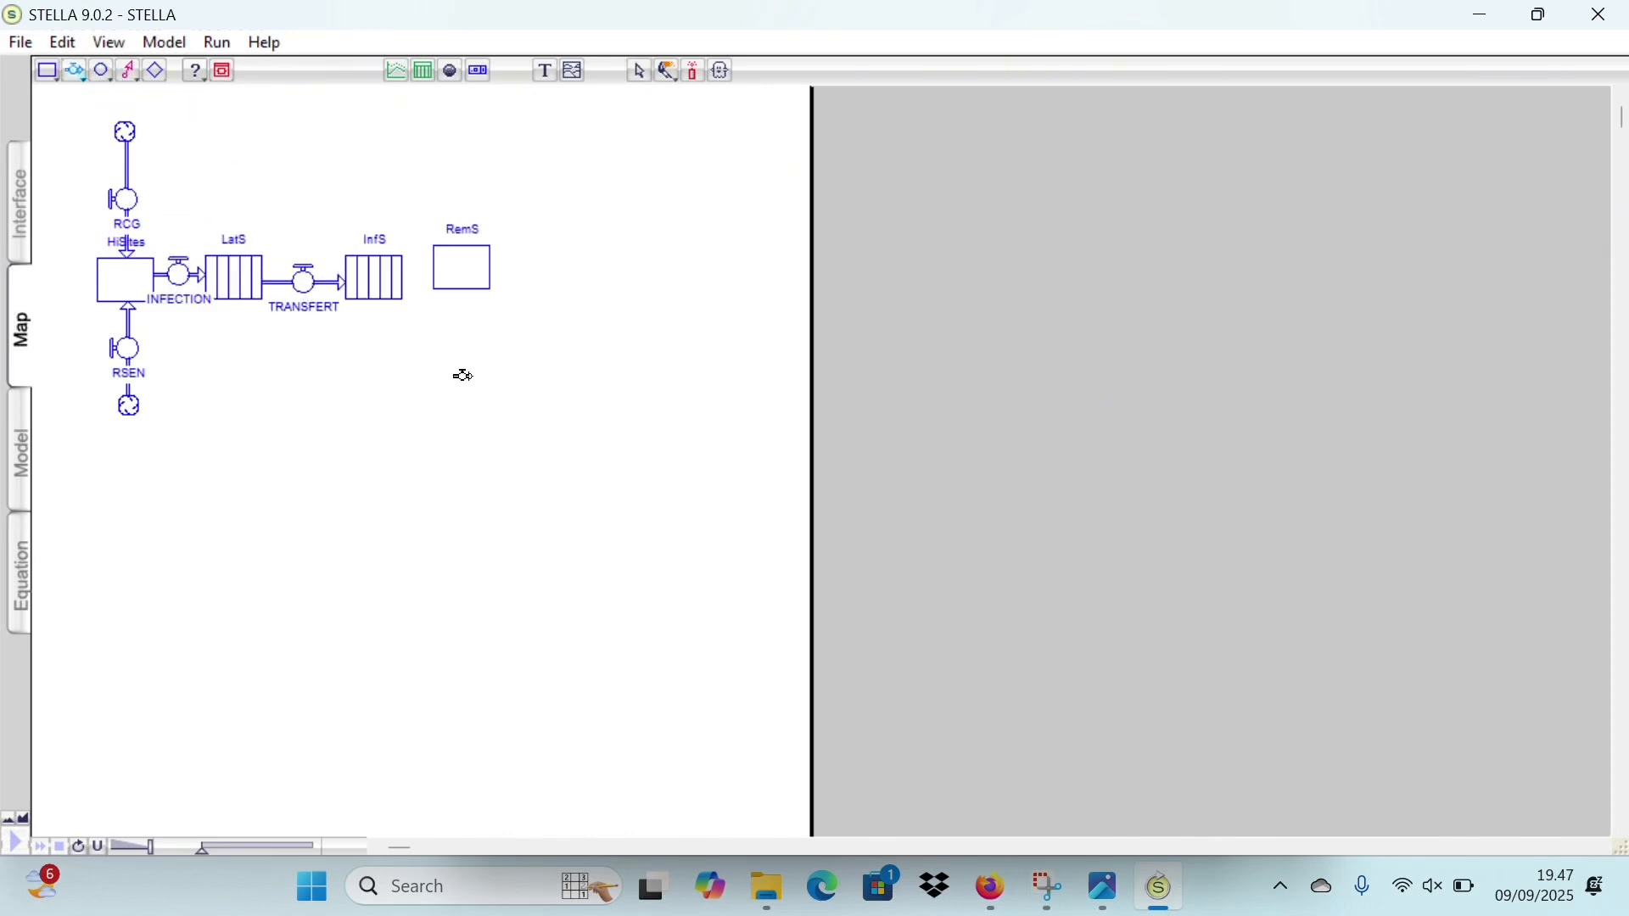
left_click_drag(366, 273, 459, 269)
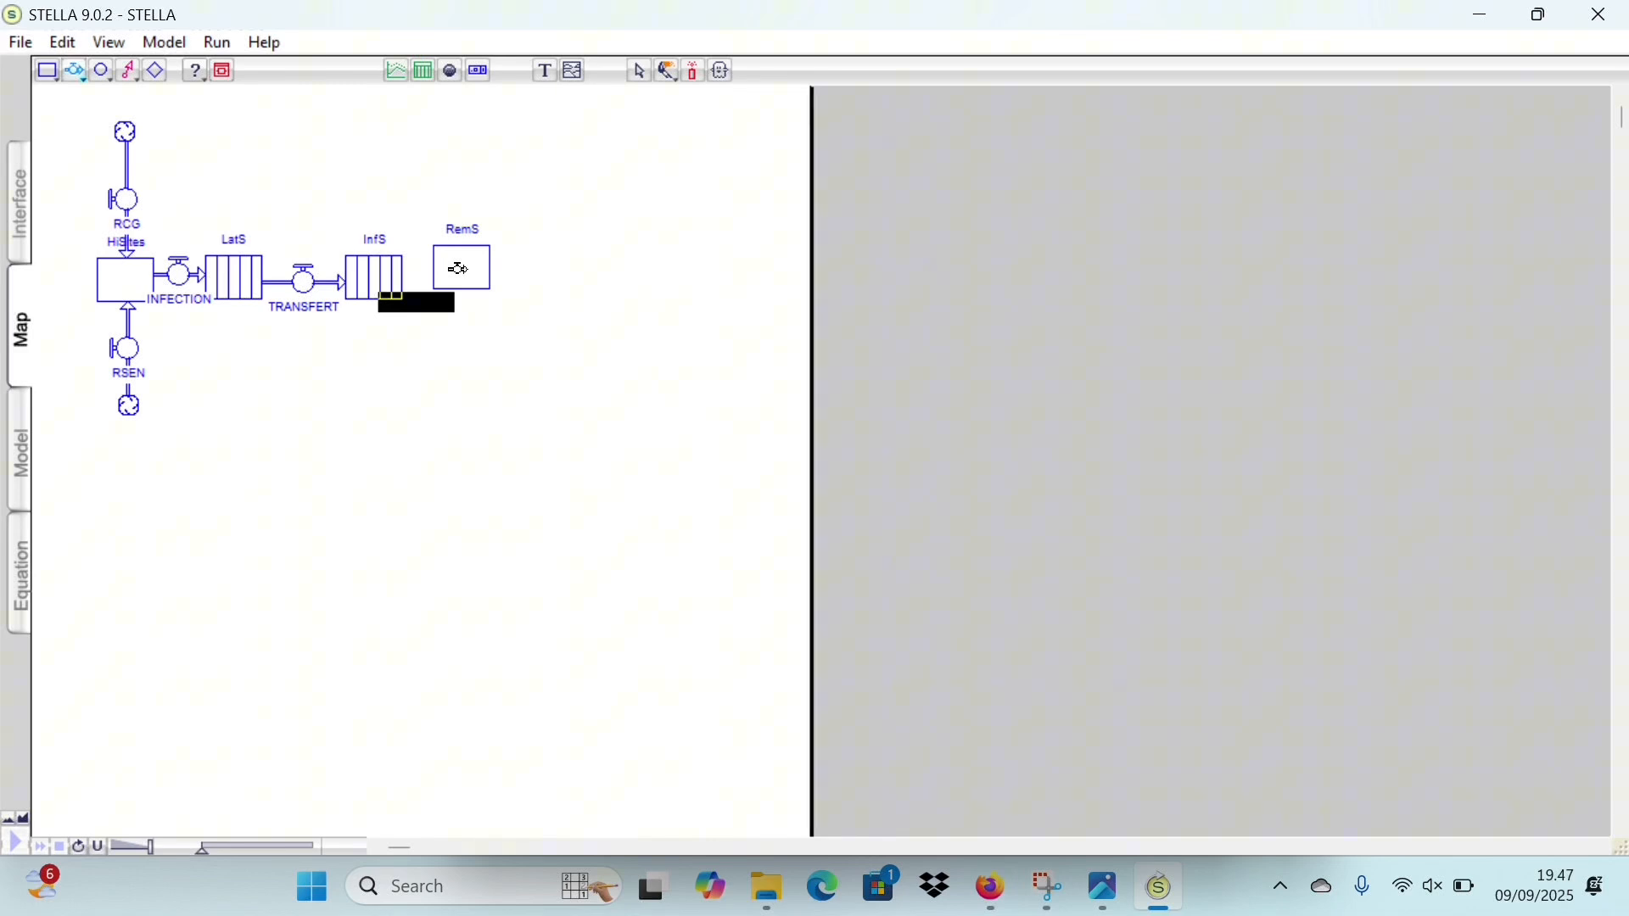
type("R")
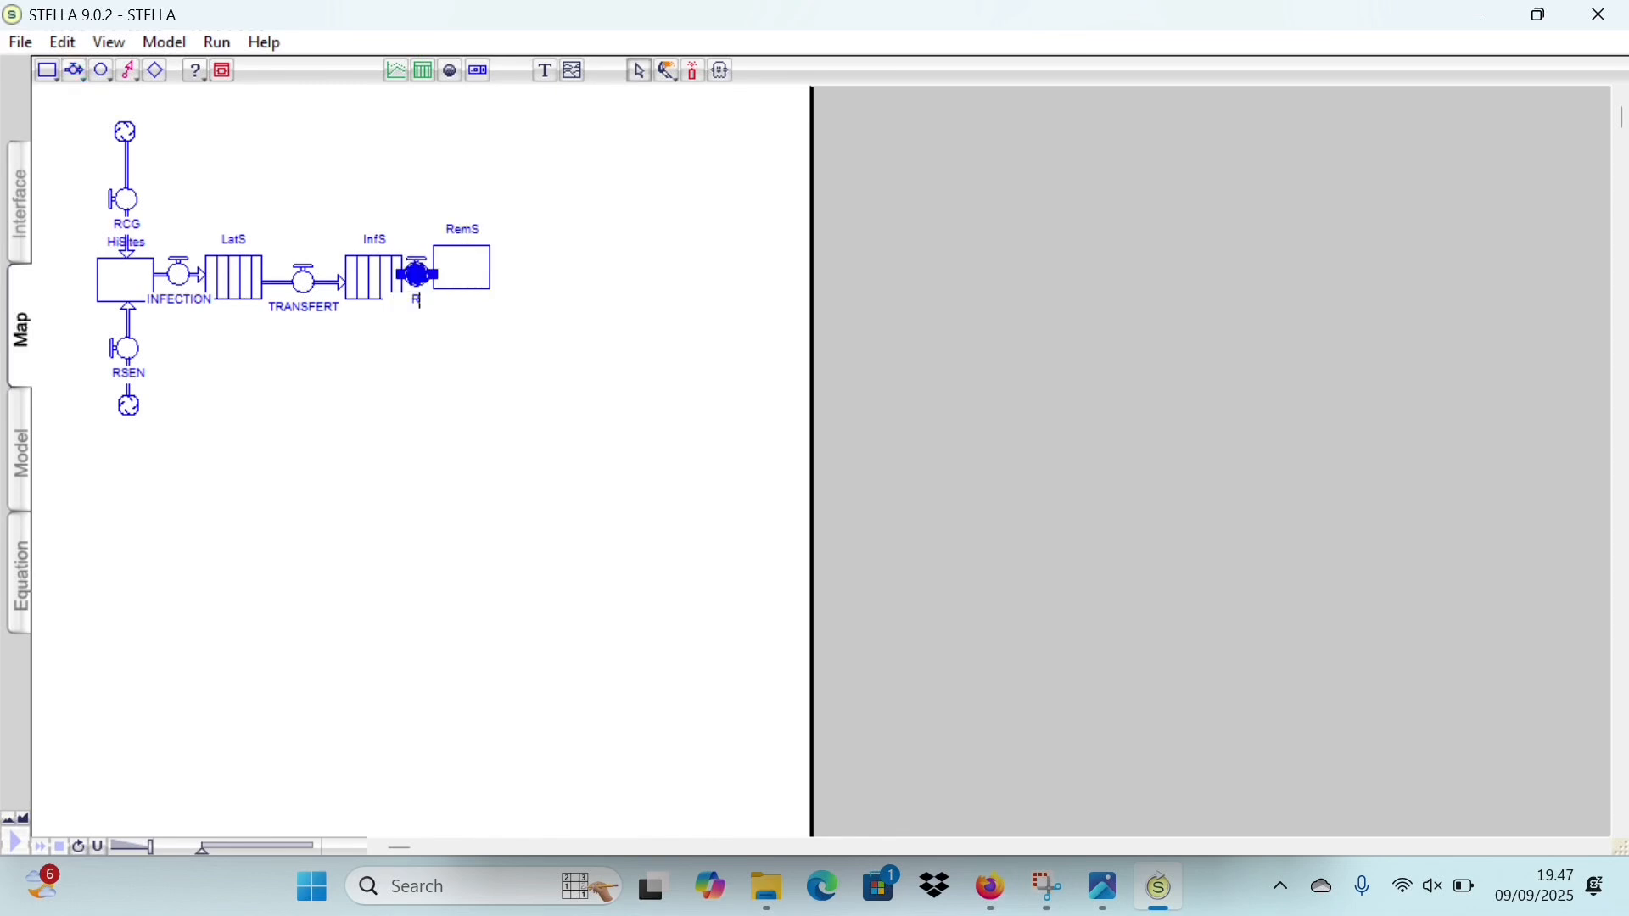
type("EMOVAL")
key("Caps_Lock")
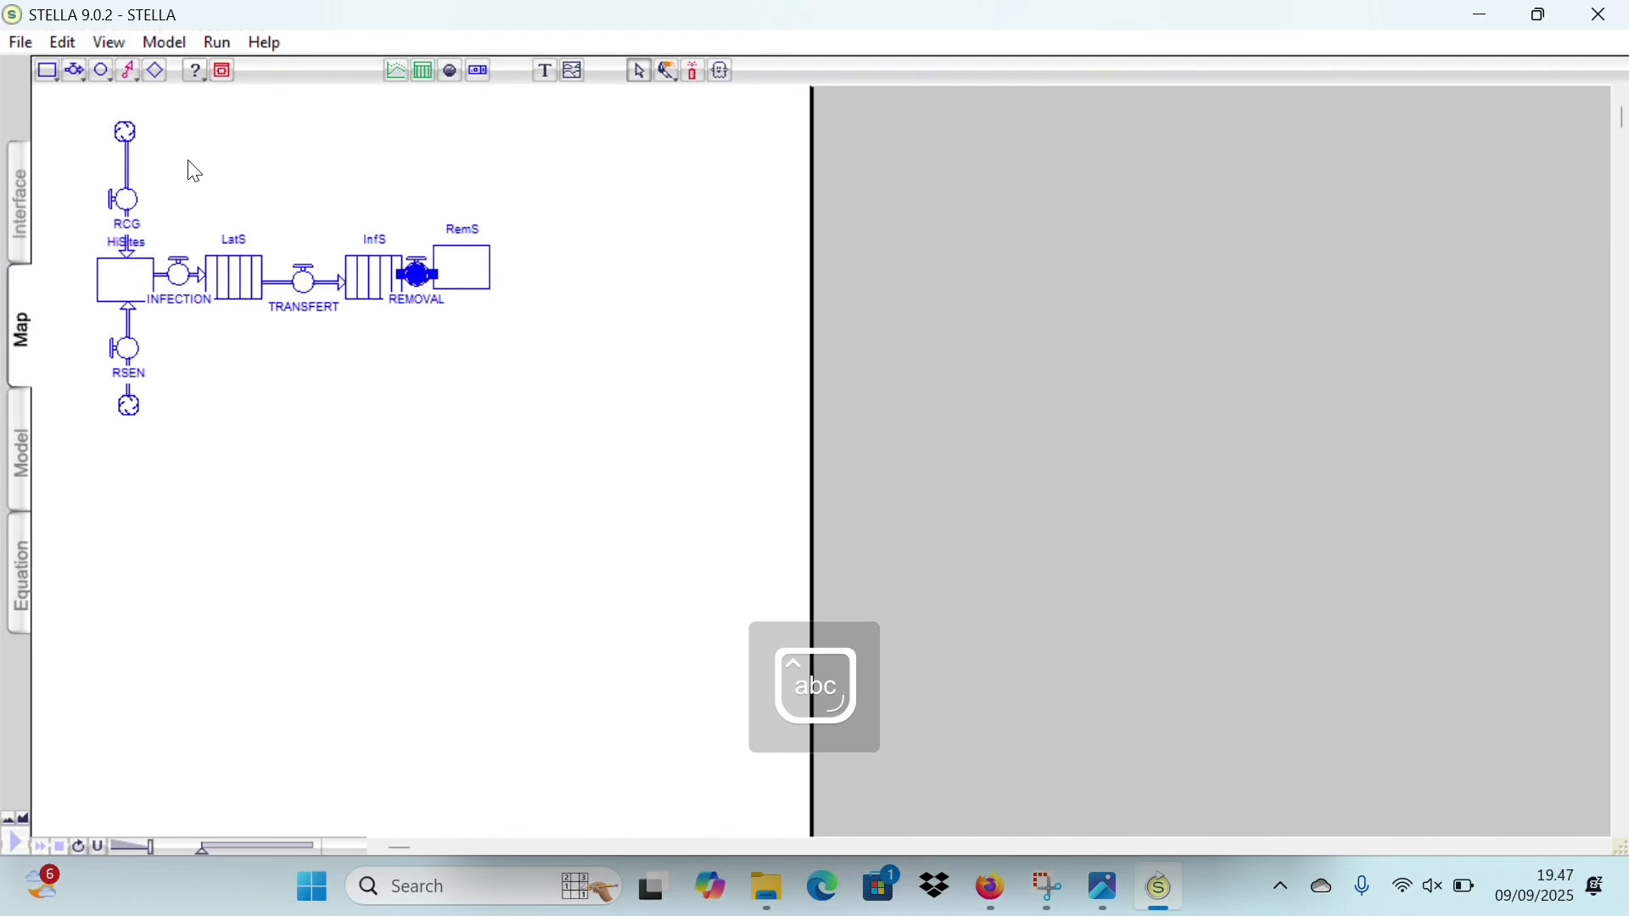
- Space out the stock chain by moving RemS, LatS and InfS farther away from HiSites
left_click_drag(459, 280, 545, 303)
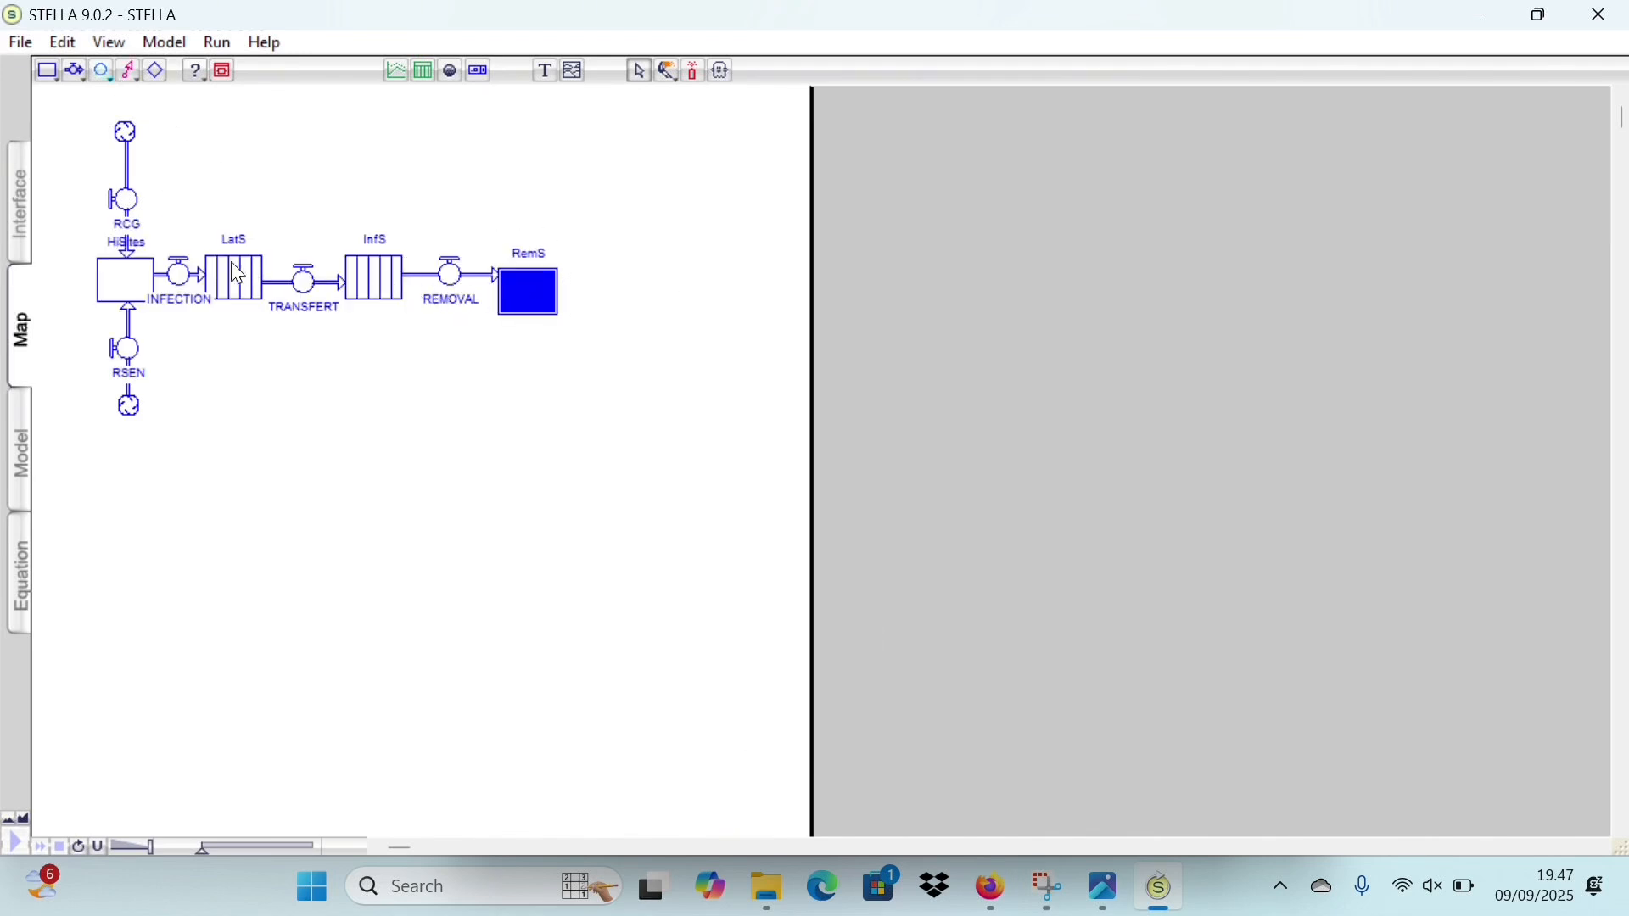
left_click_drag(231, 274, 261, 295)
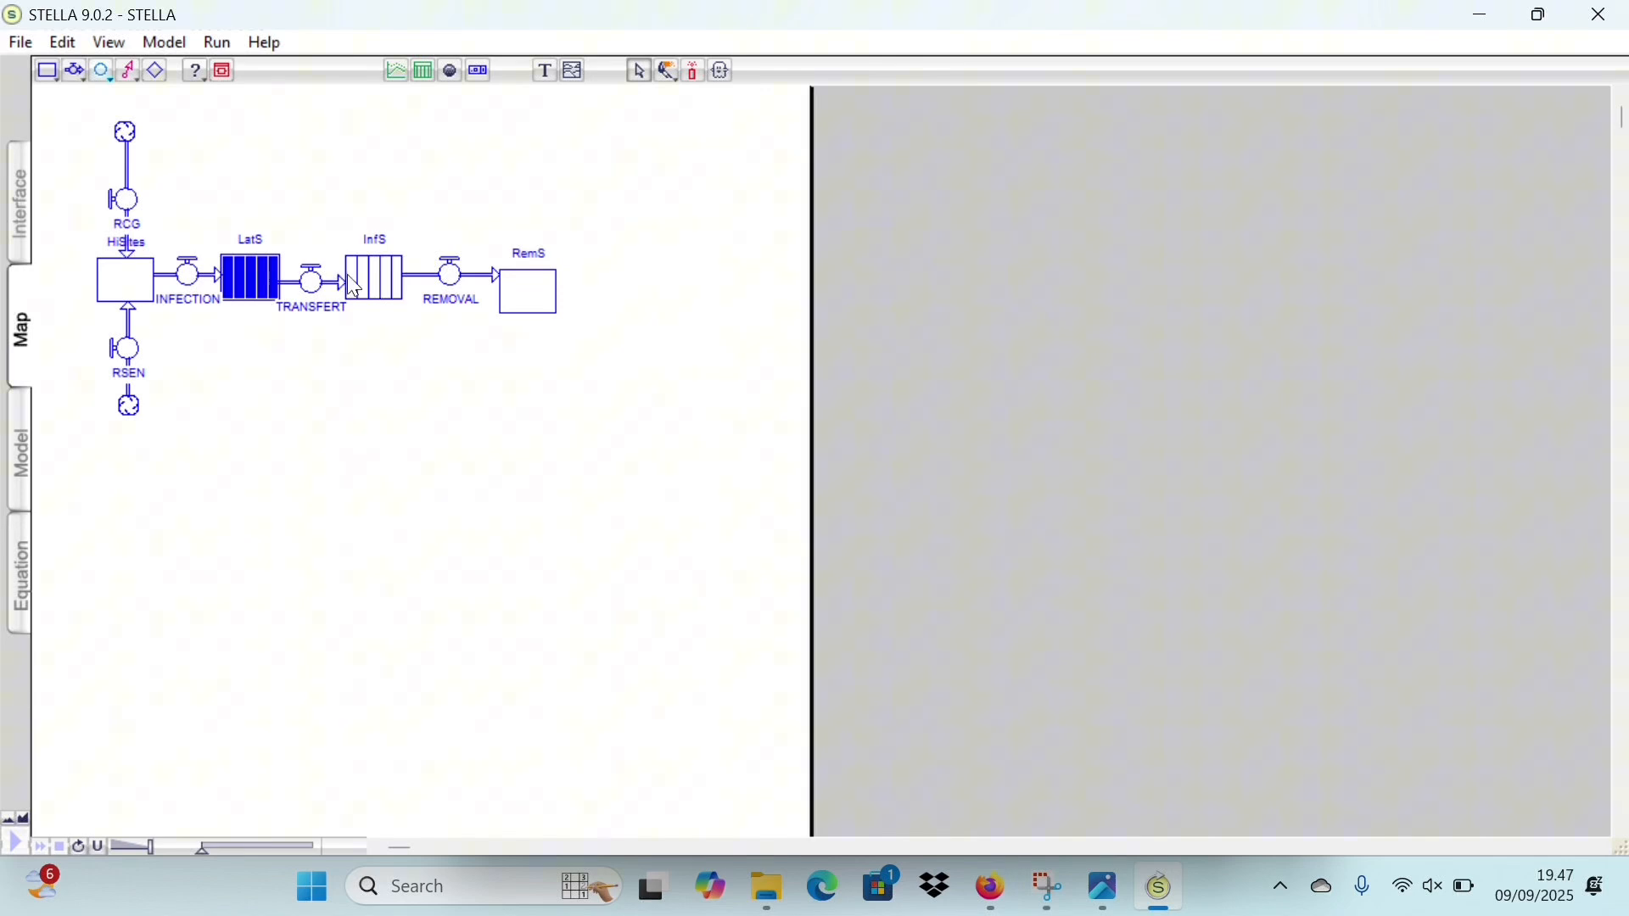
left_click_drag(377, 272, 401, 280)
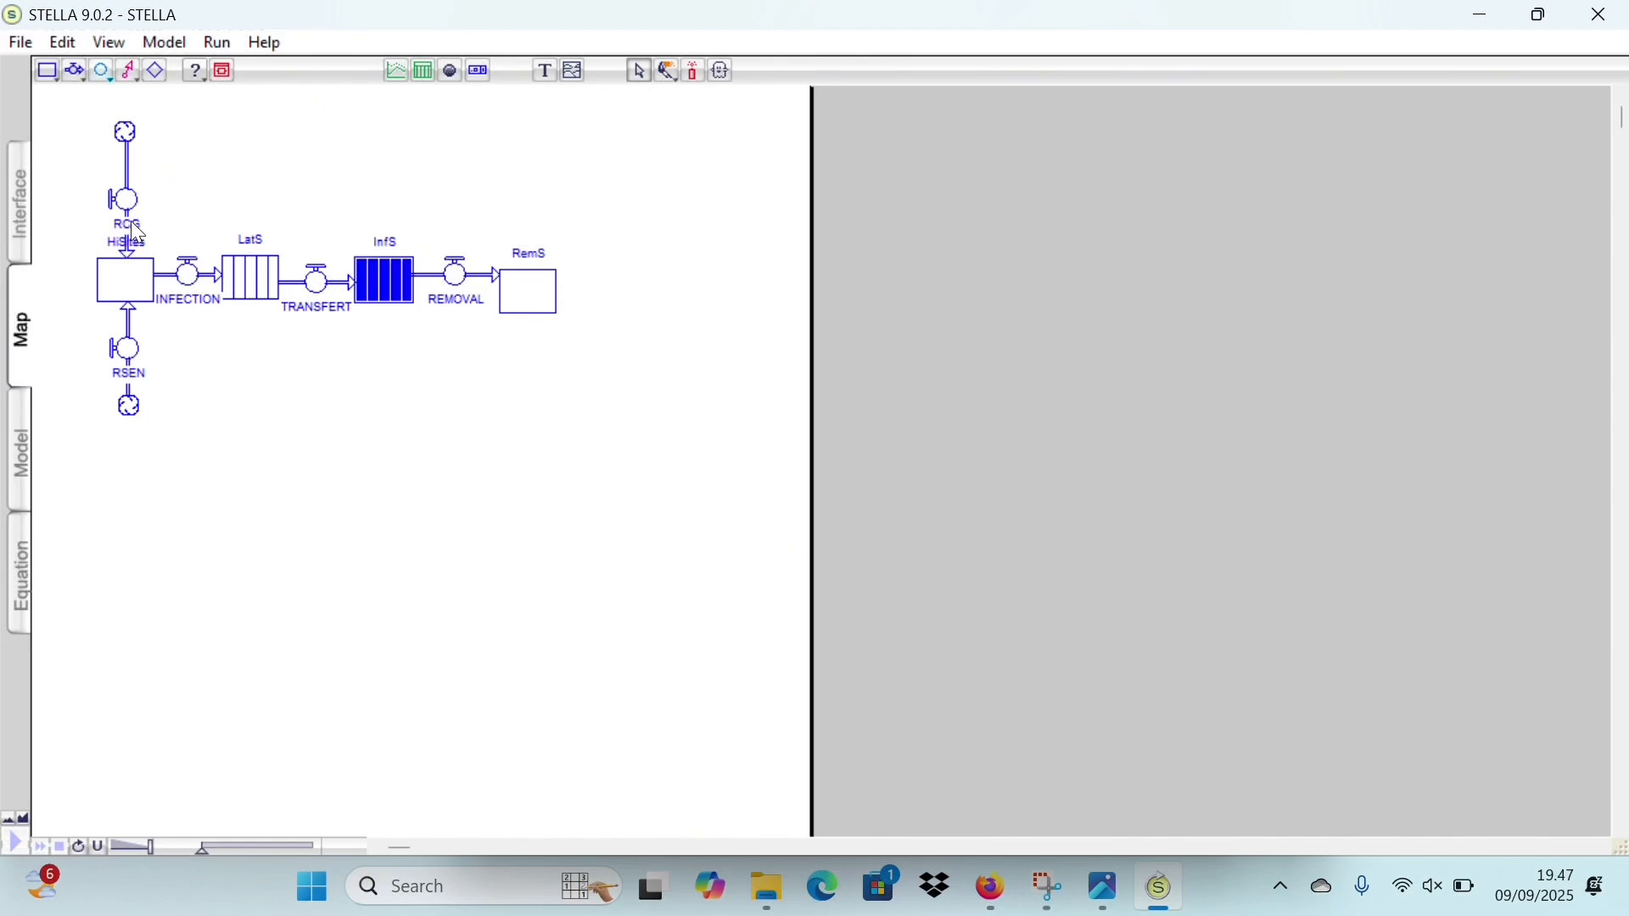
- Add a converter named RRCG beside the RCG flow, on the side away from LatS
left_click(102, 71)
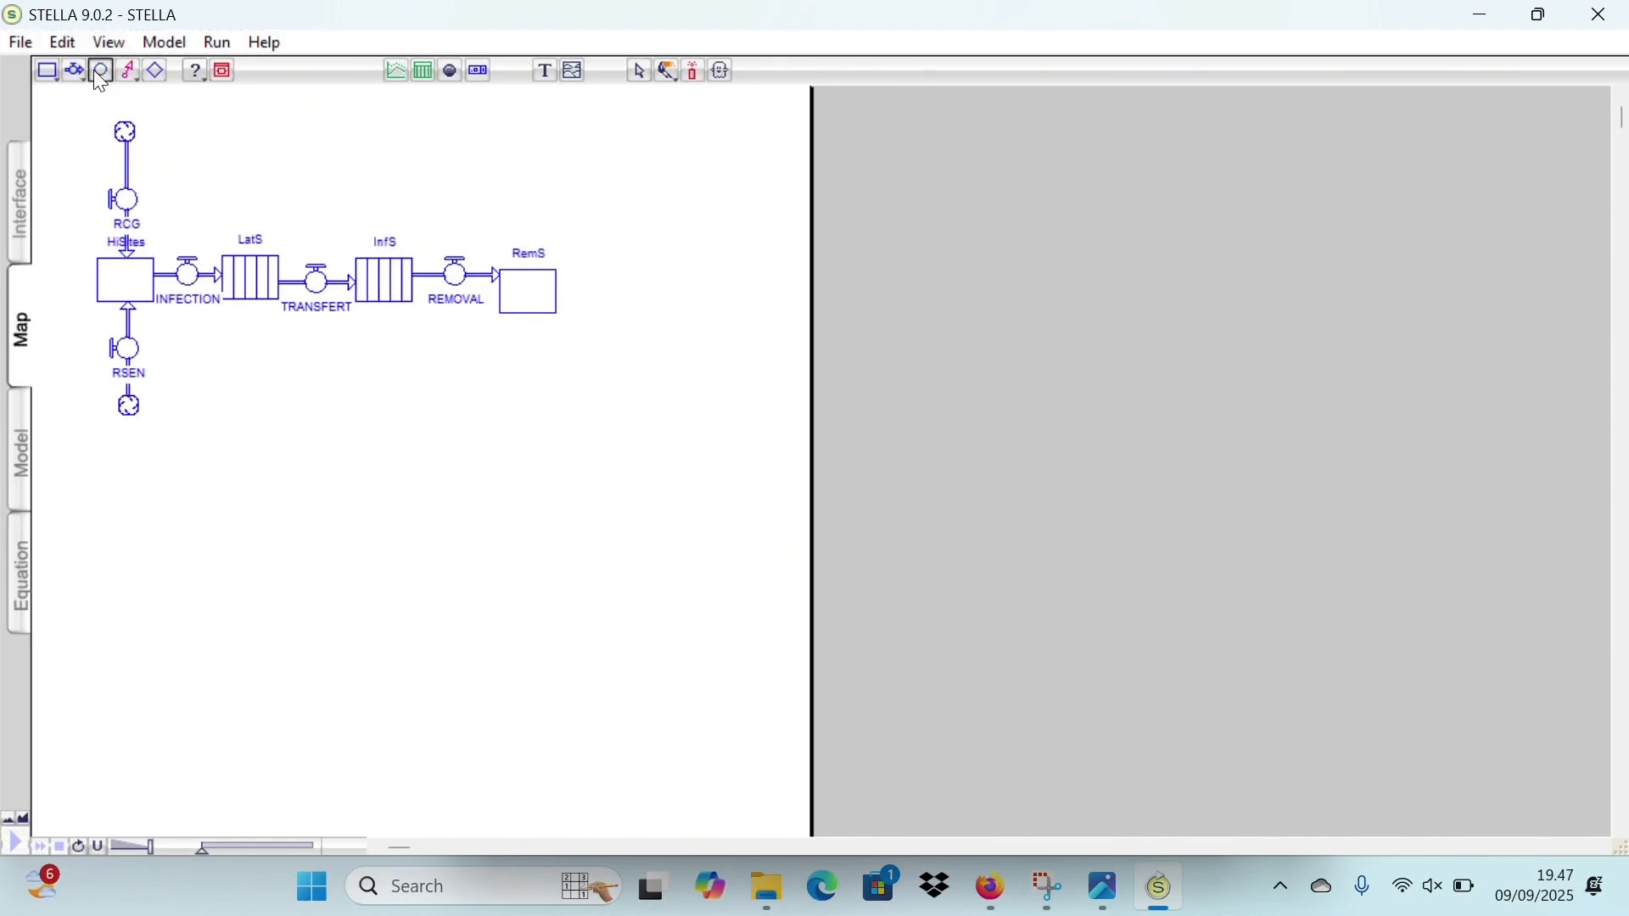
left_click(57, 181)
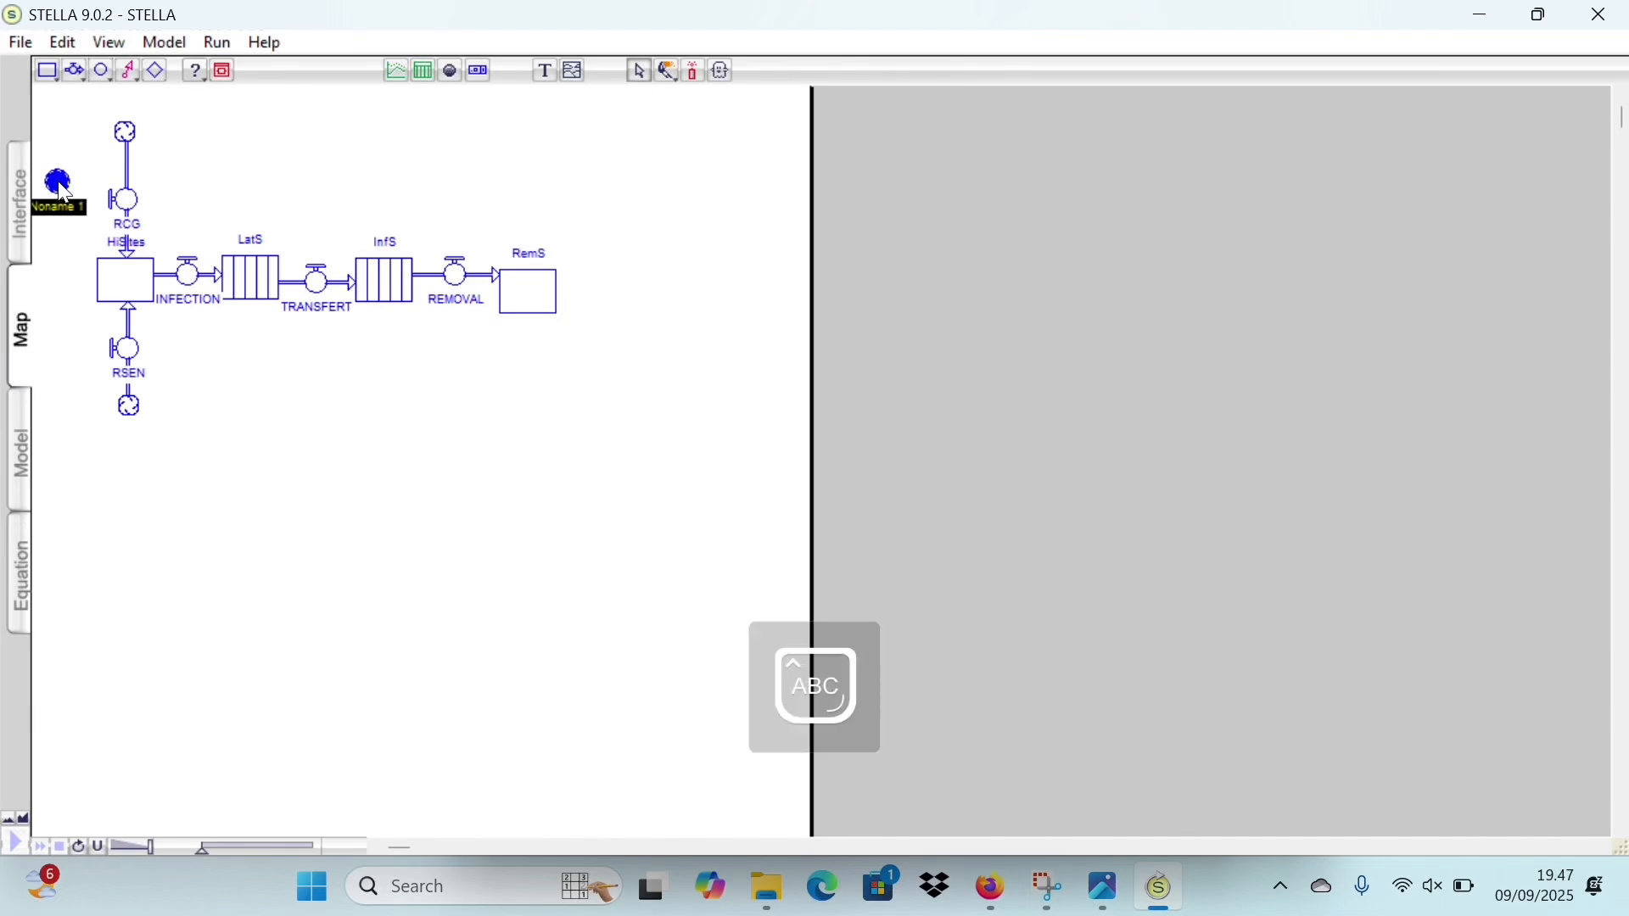
type("RRCG")
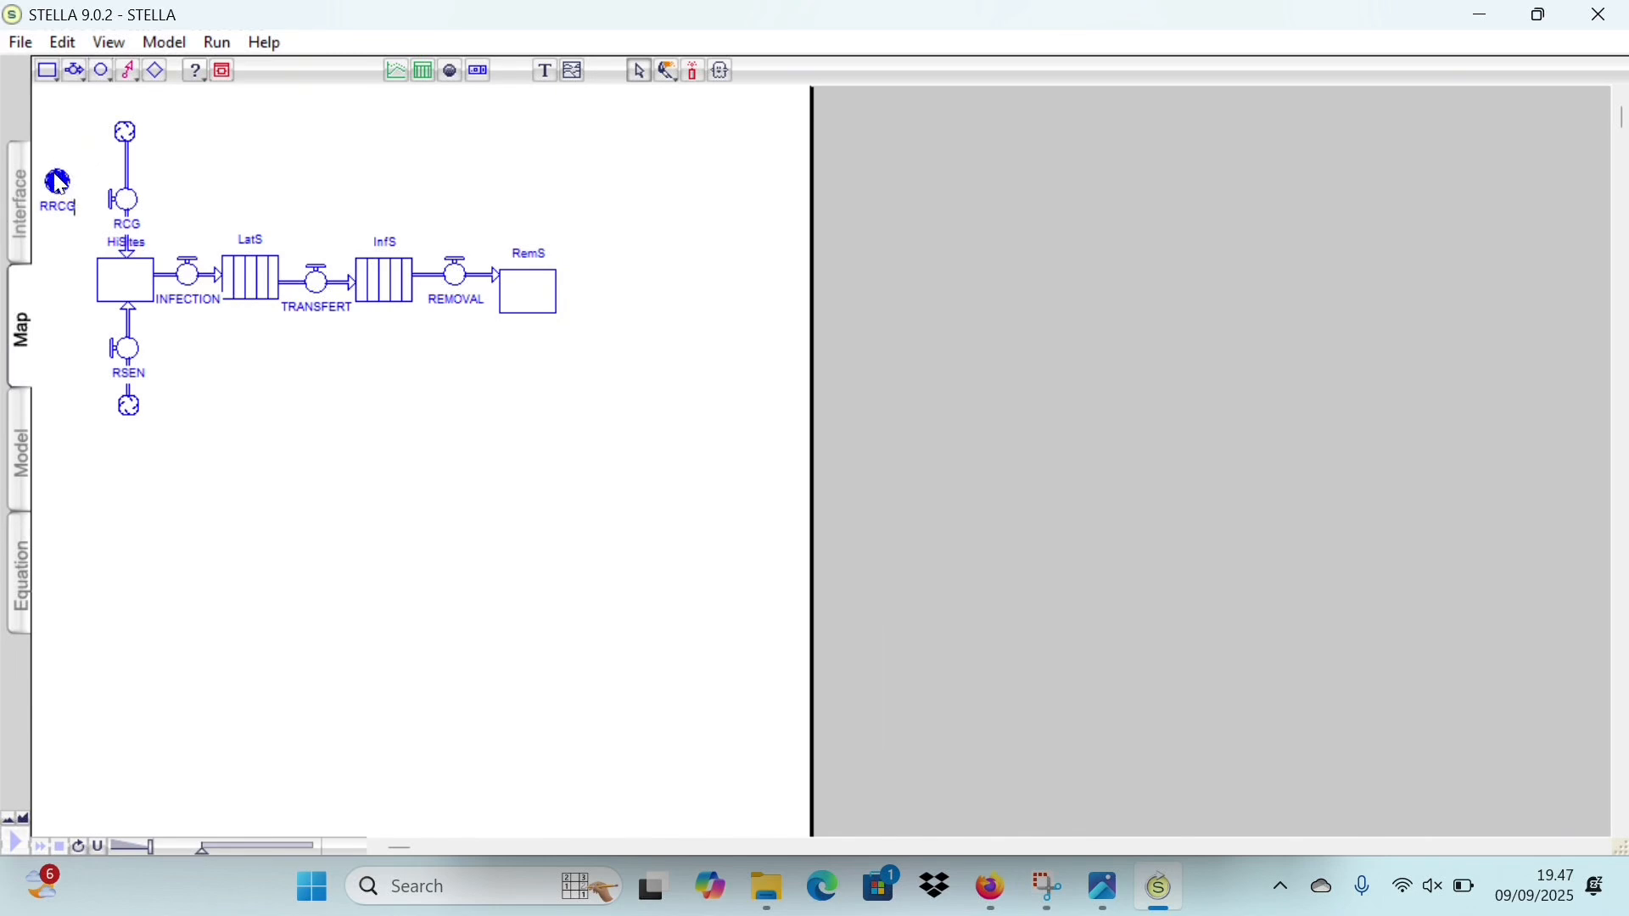
left_click_drag(61, 184, 76, 180)
- Add a converter named MaxS on the other side of the RCG flow, above the INFECTION flow
left_click(101, 70)
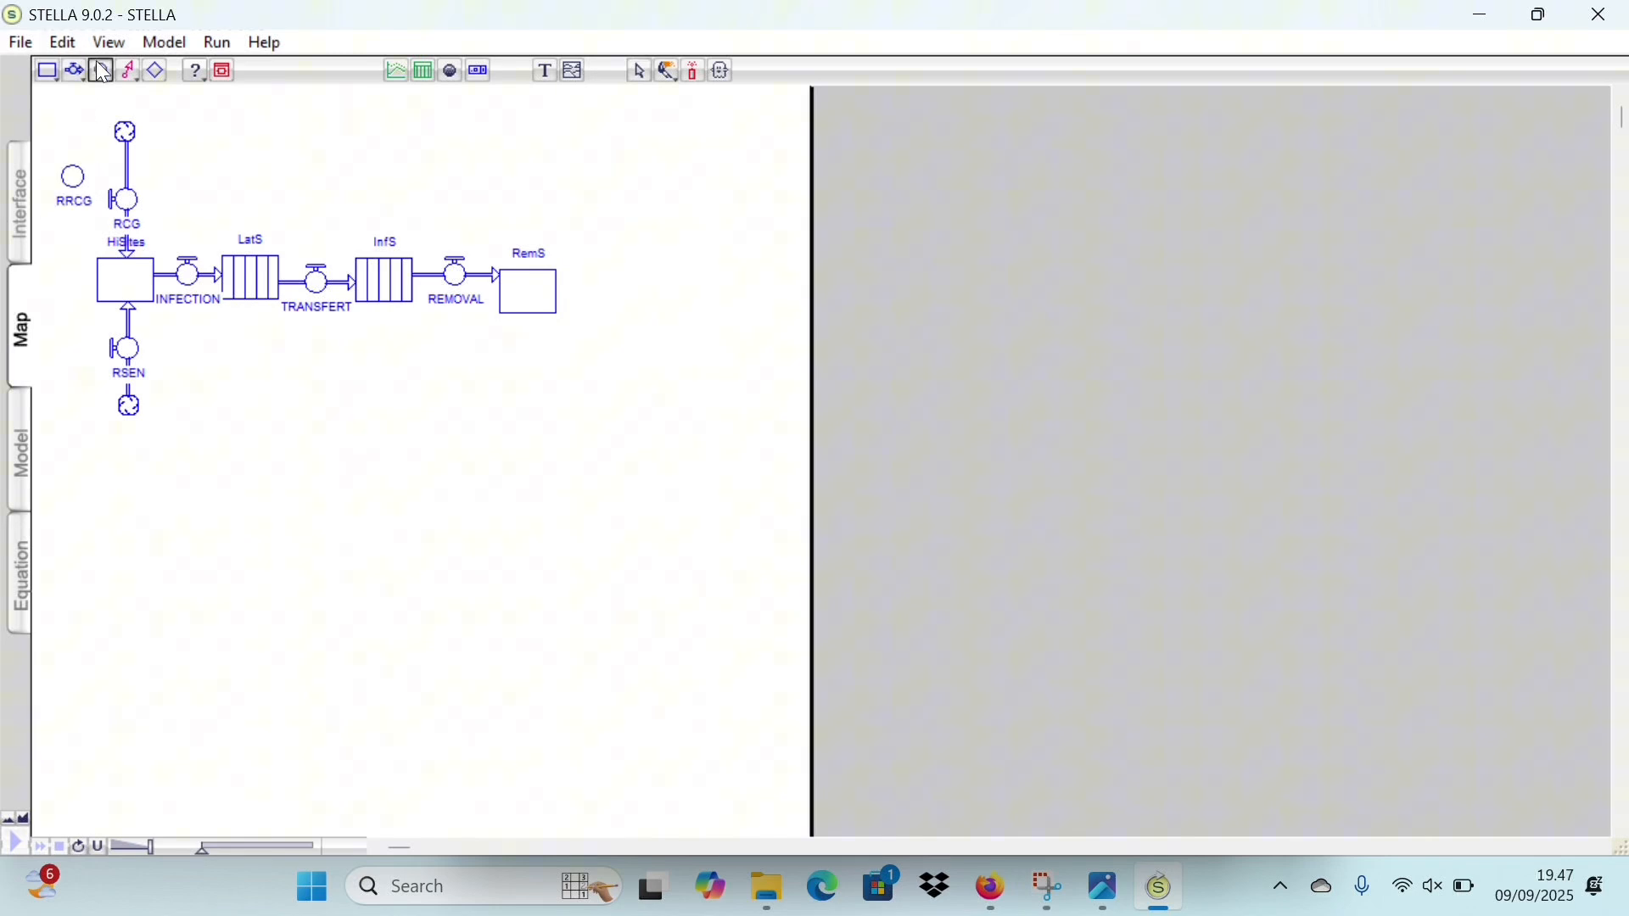
left_click(203, 196)
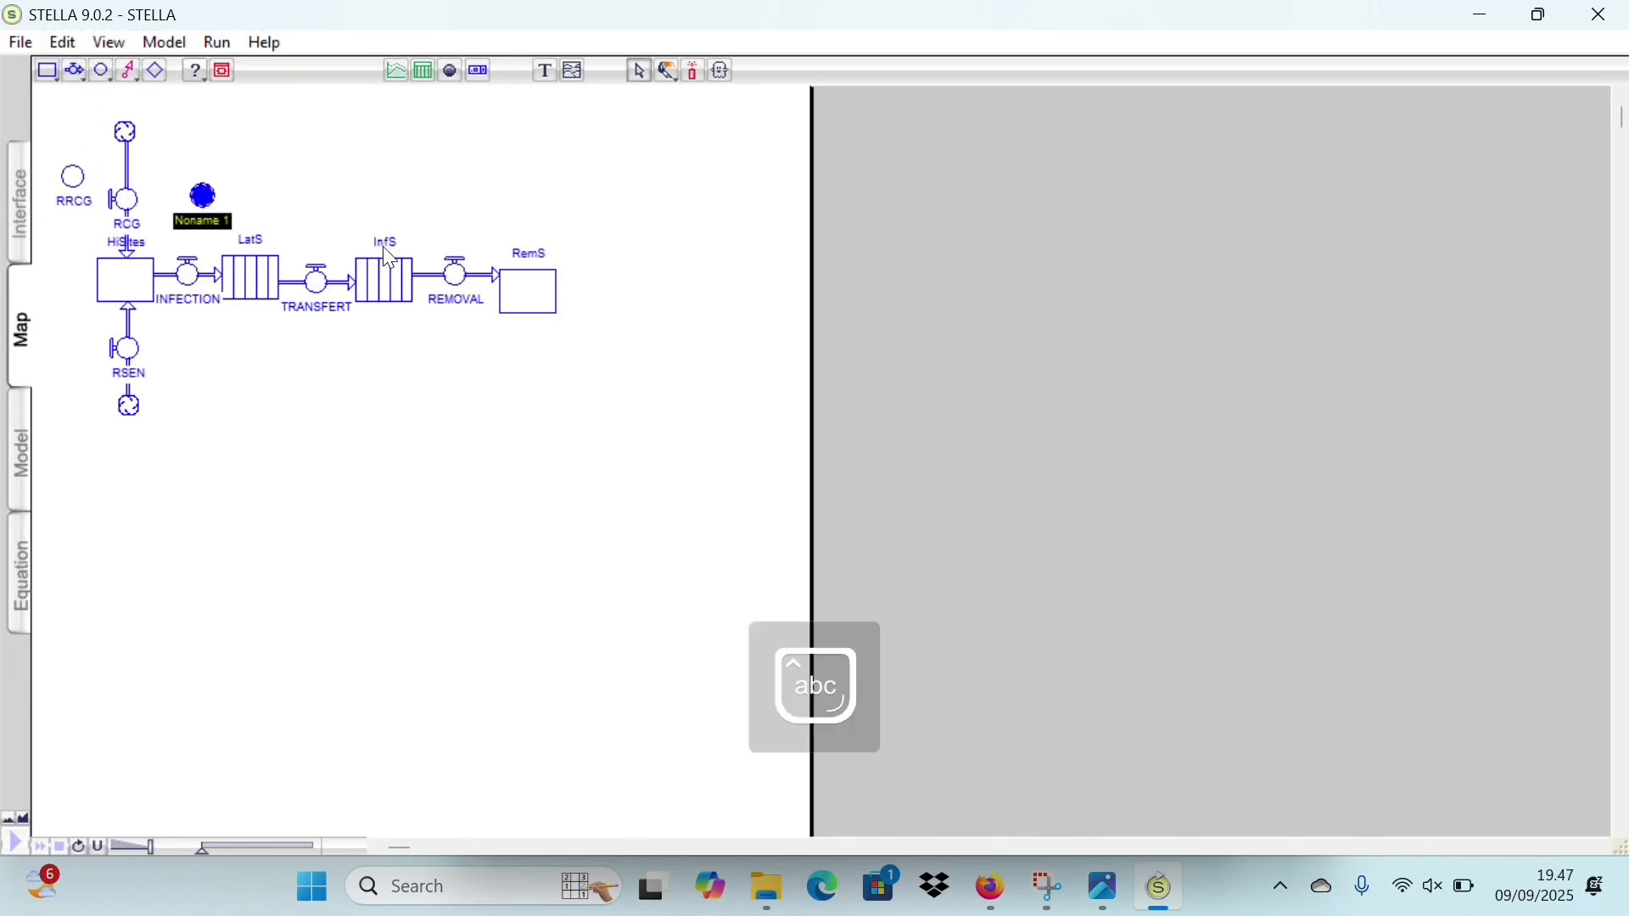
type("MaxS")
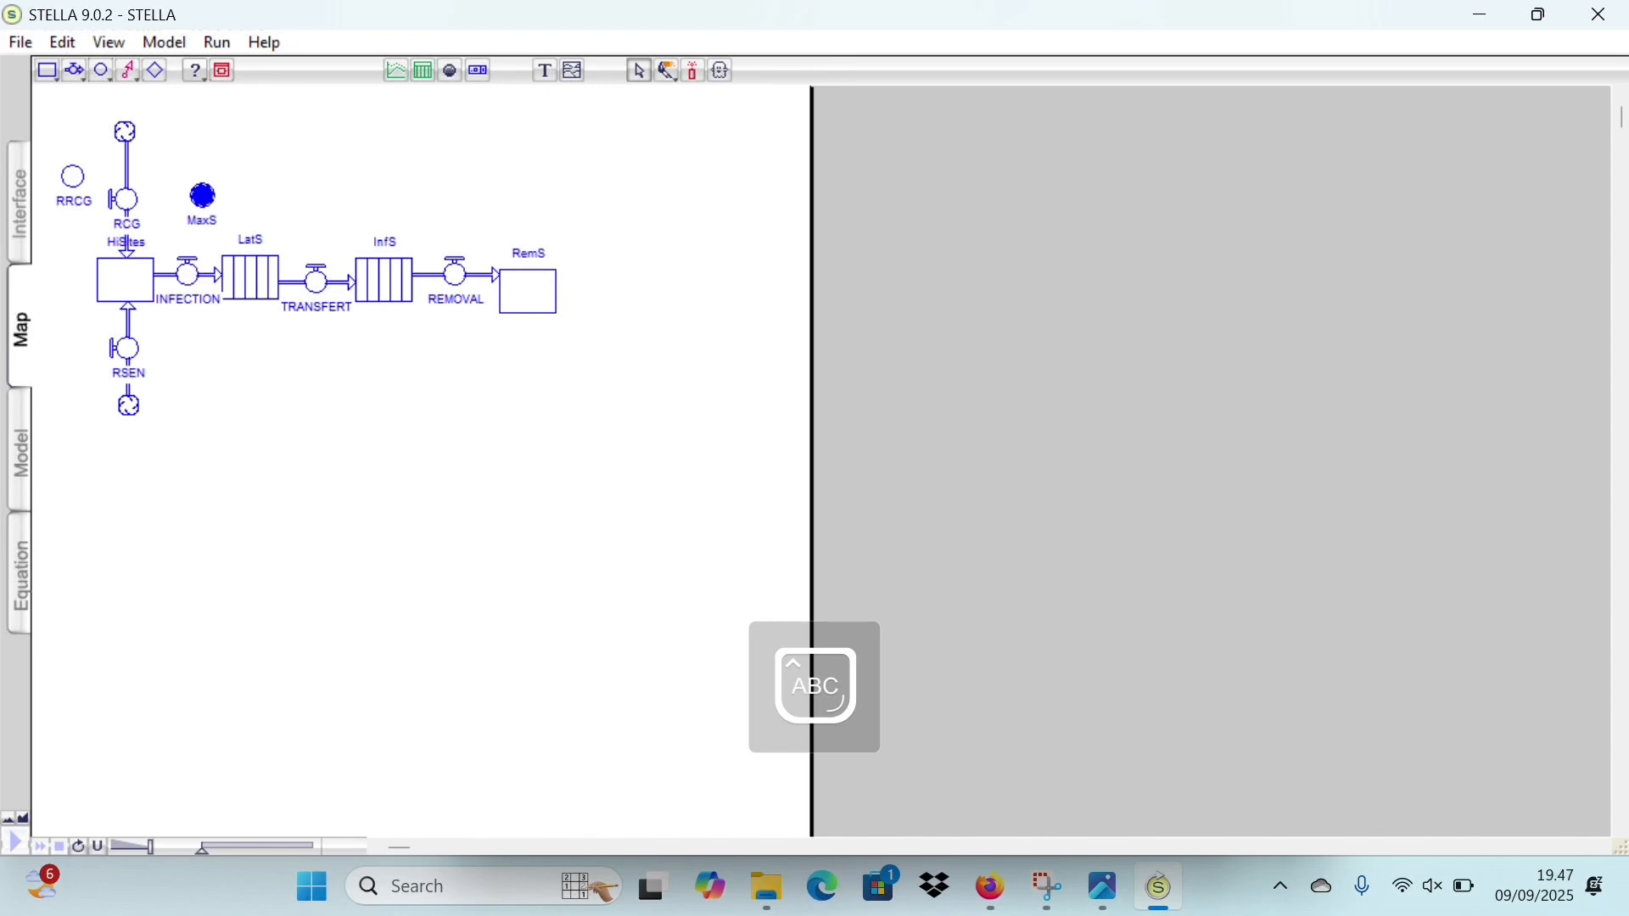
key("Caps_Lock")
- Add a converter named CORF above MaxS, and shift MaxS slightly upward
left_click(101, 70)
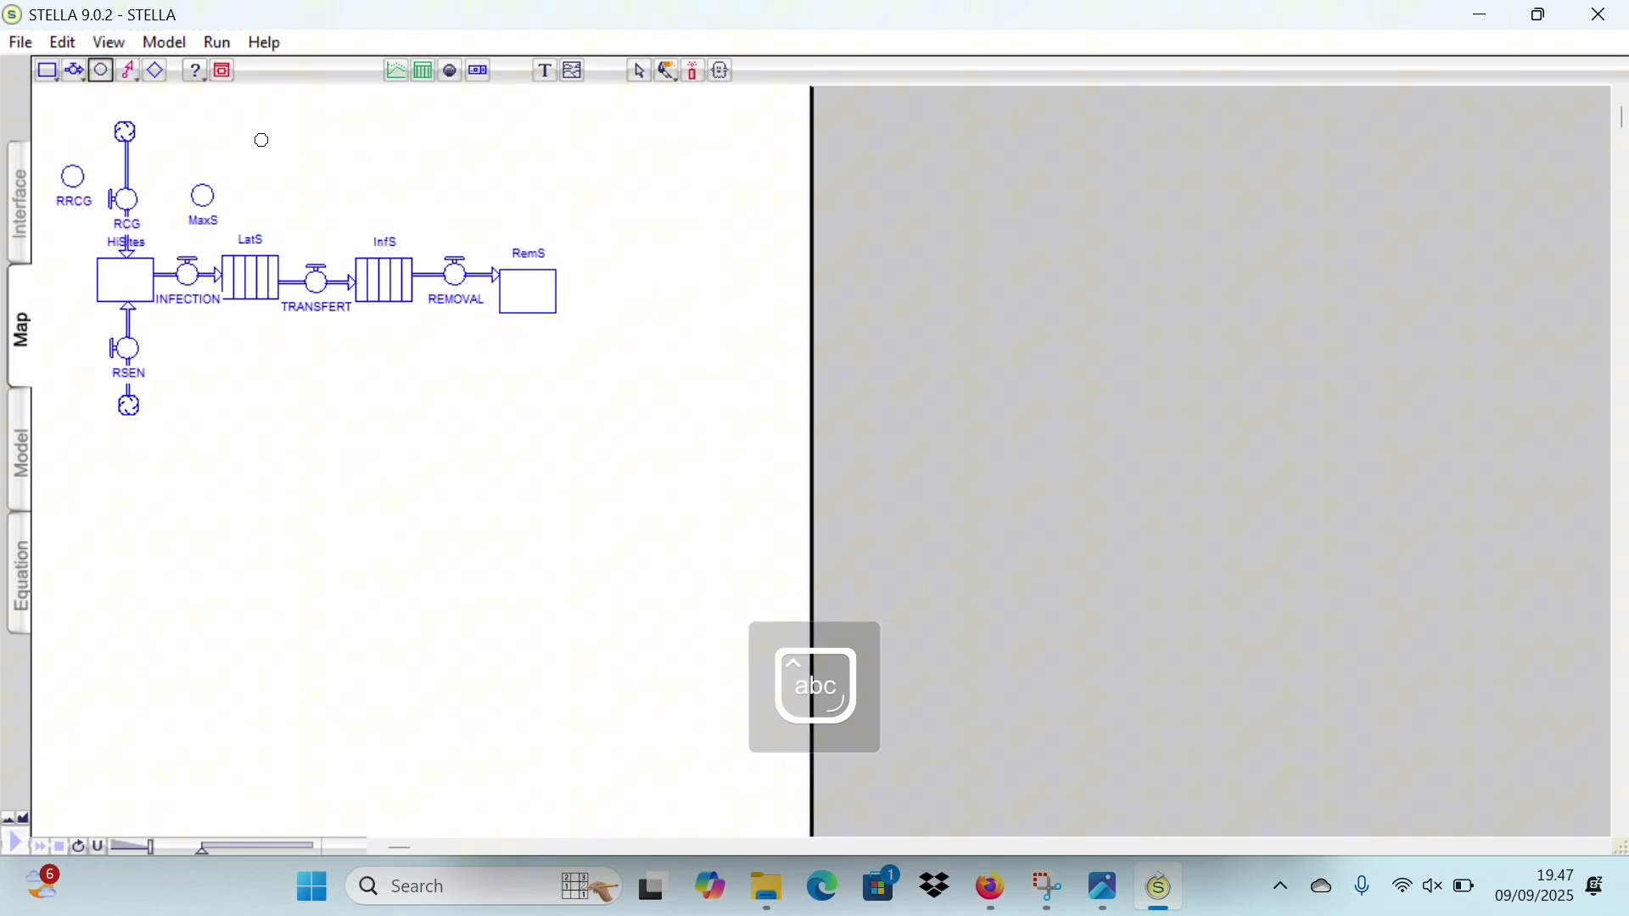
left_click(237, 119)
key("Caps_Lock")
type("CO")
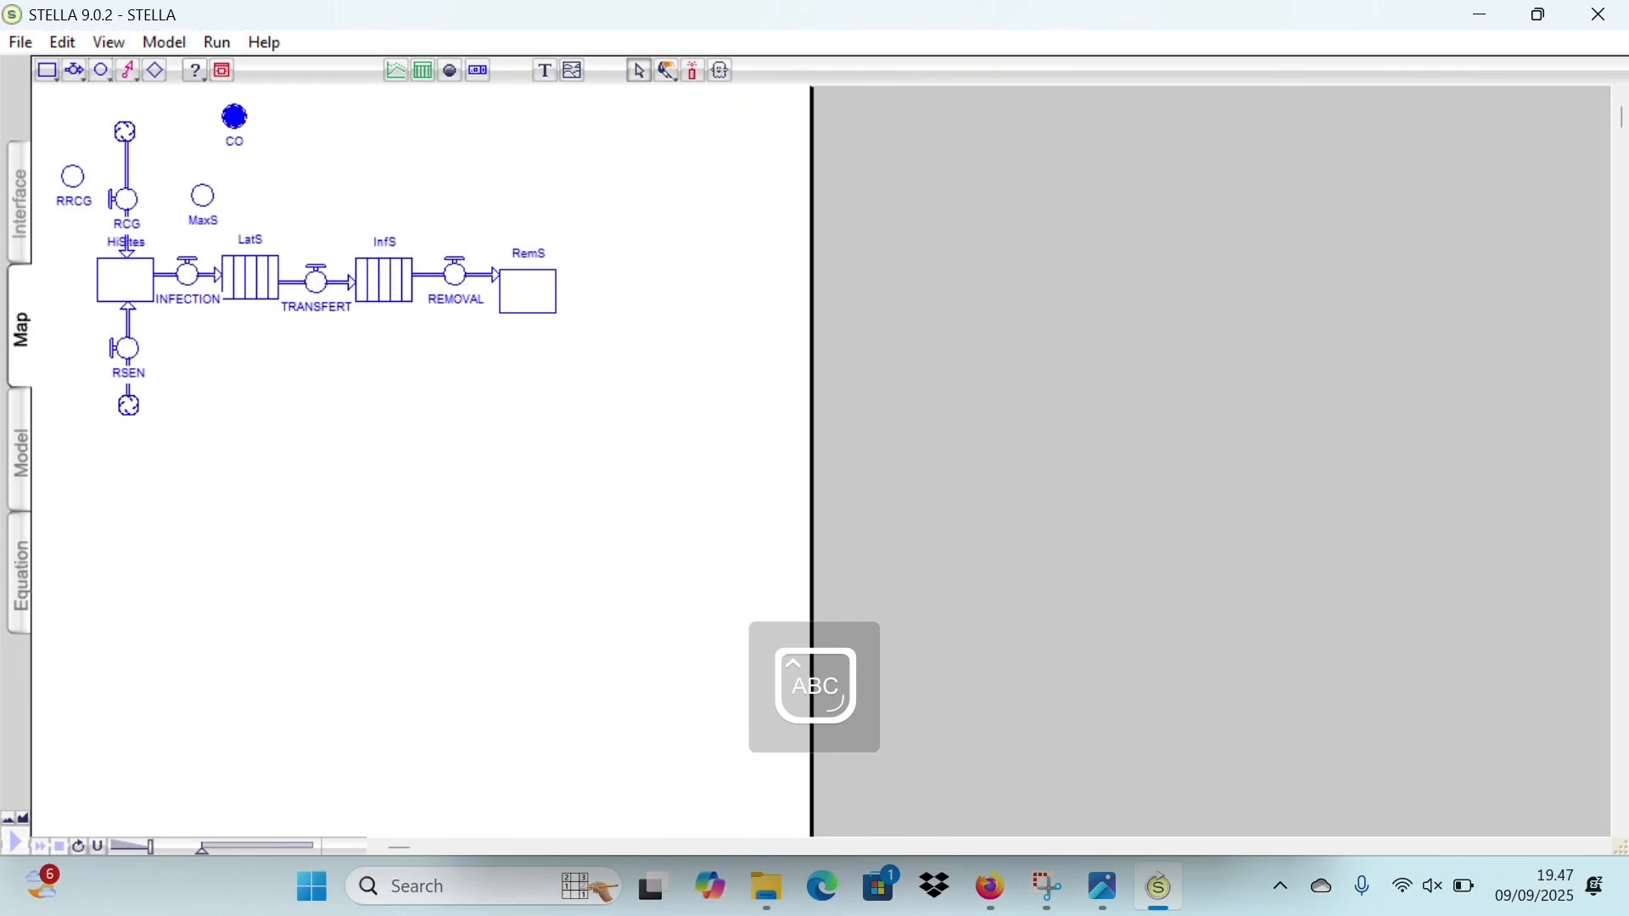
type("RF")
key("Caps_Lock")
left_click(202, 199)
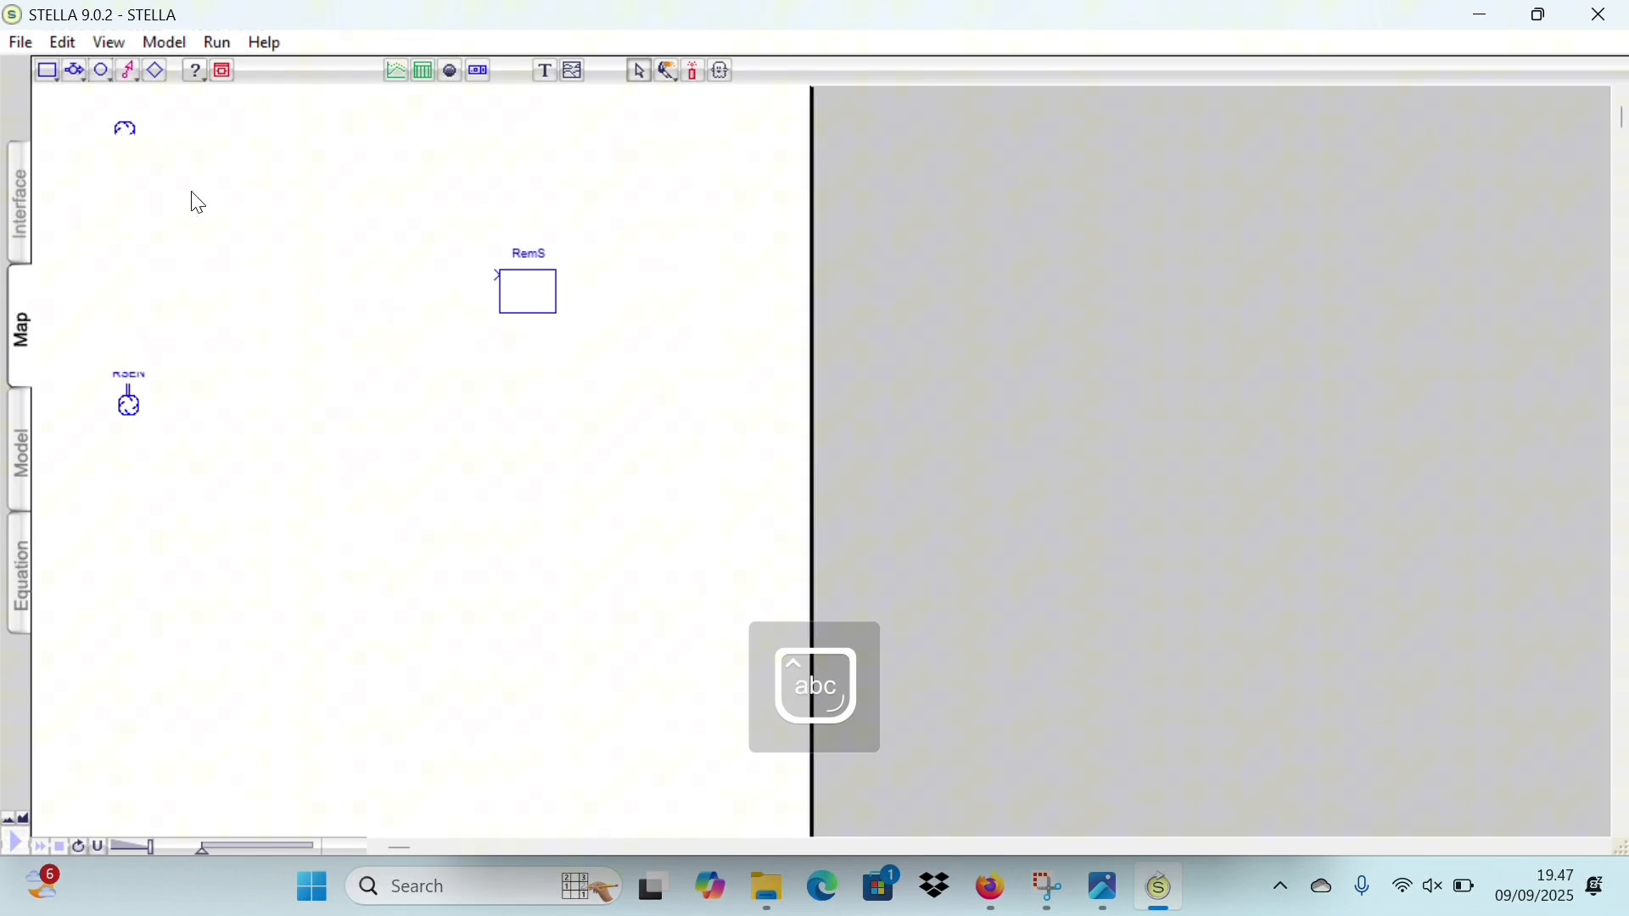
left_click_drag(213, 206, 208, 187)
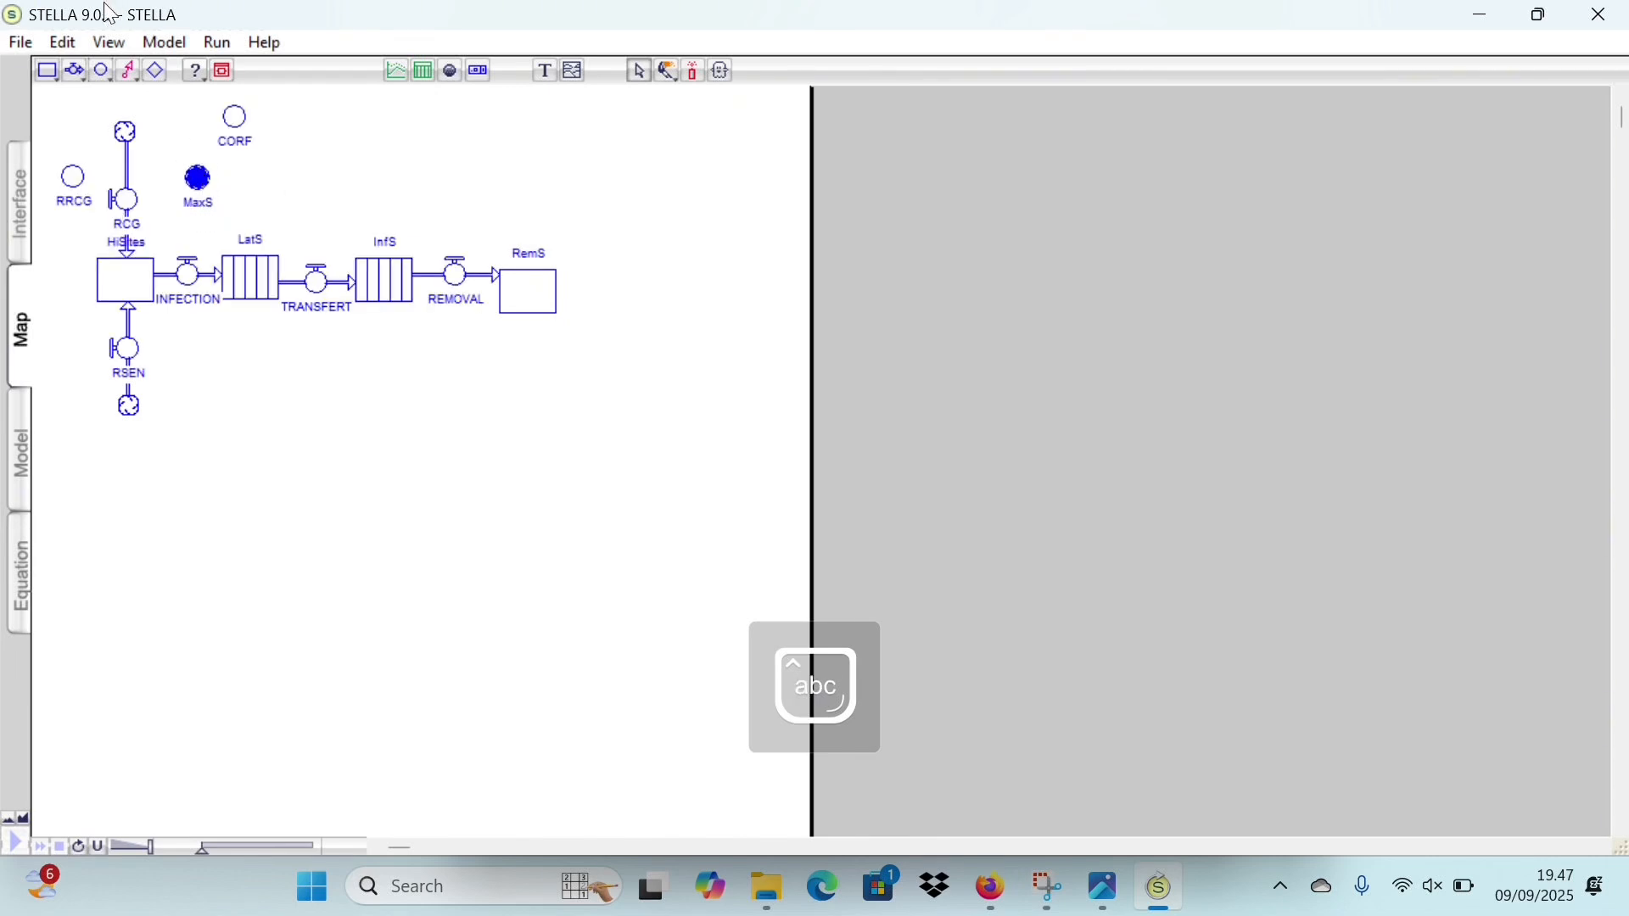
- Add a converter named ACI above the InfS stock
left_click(101, 70)
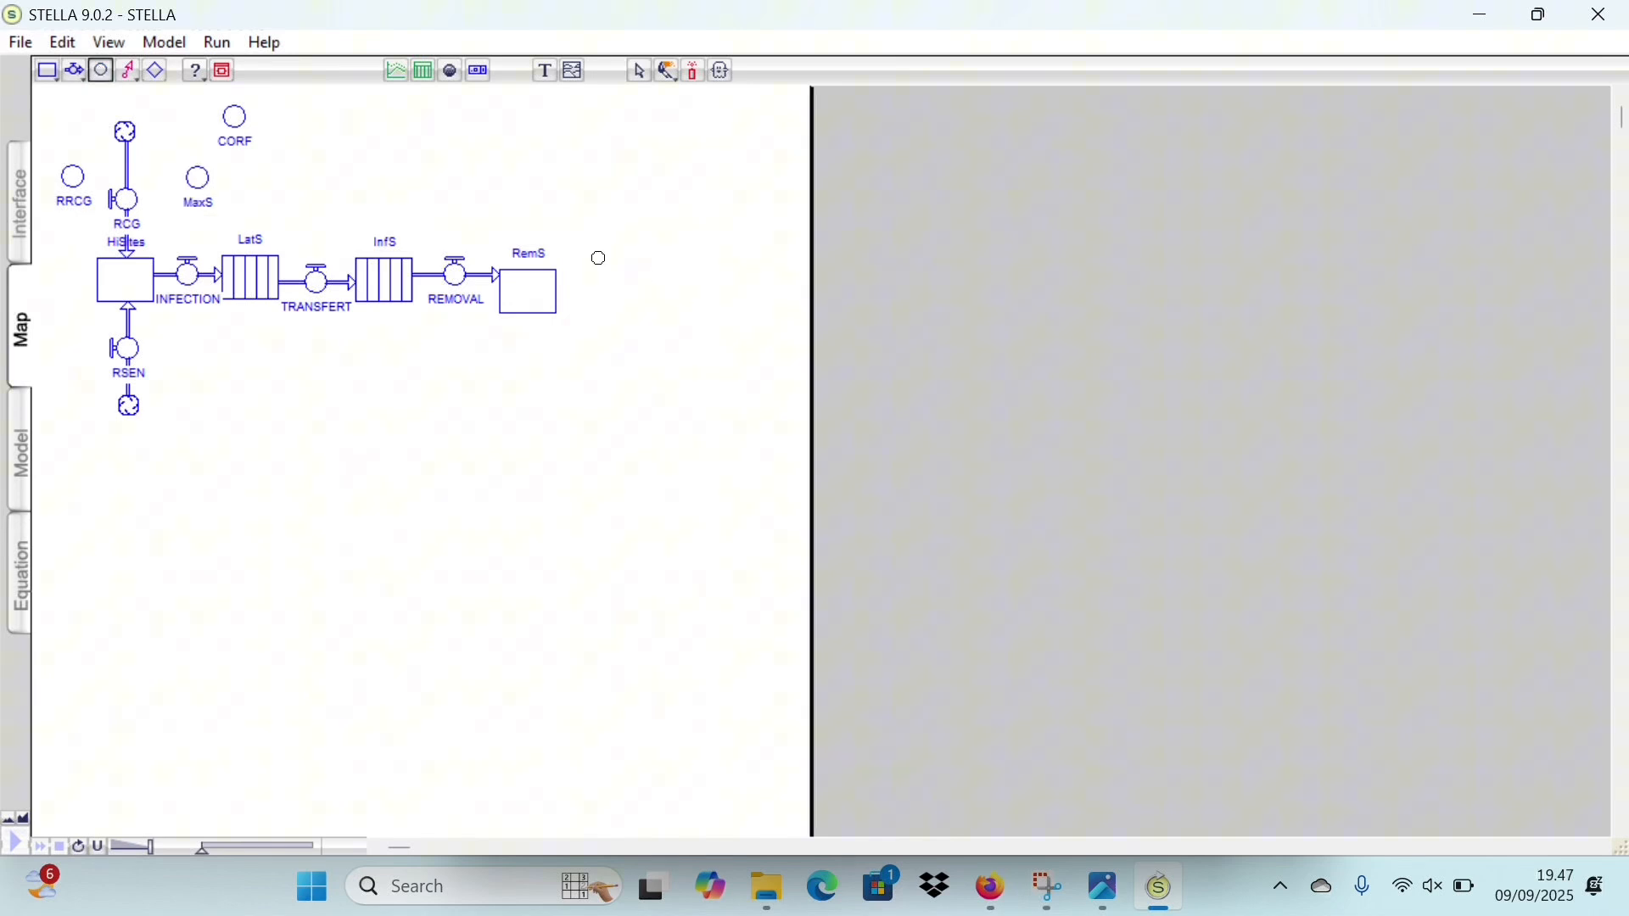
left_click(425, 164)
key("Caps_Lock")
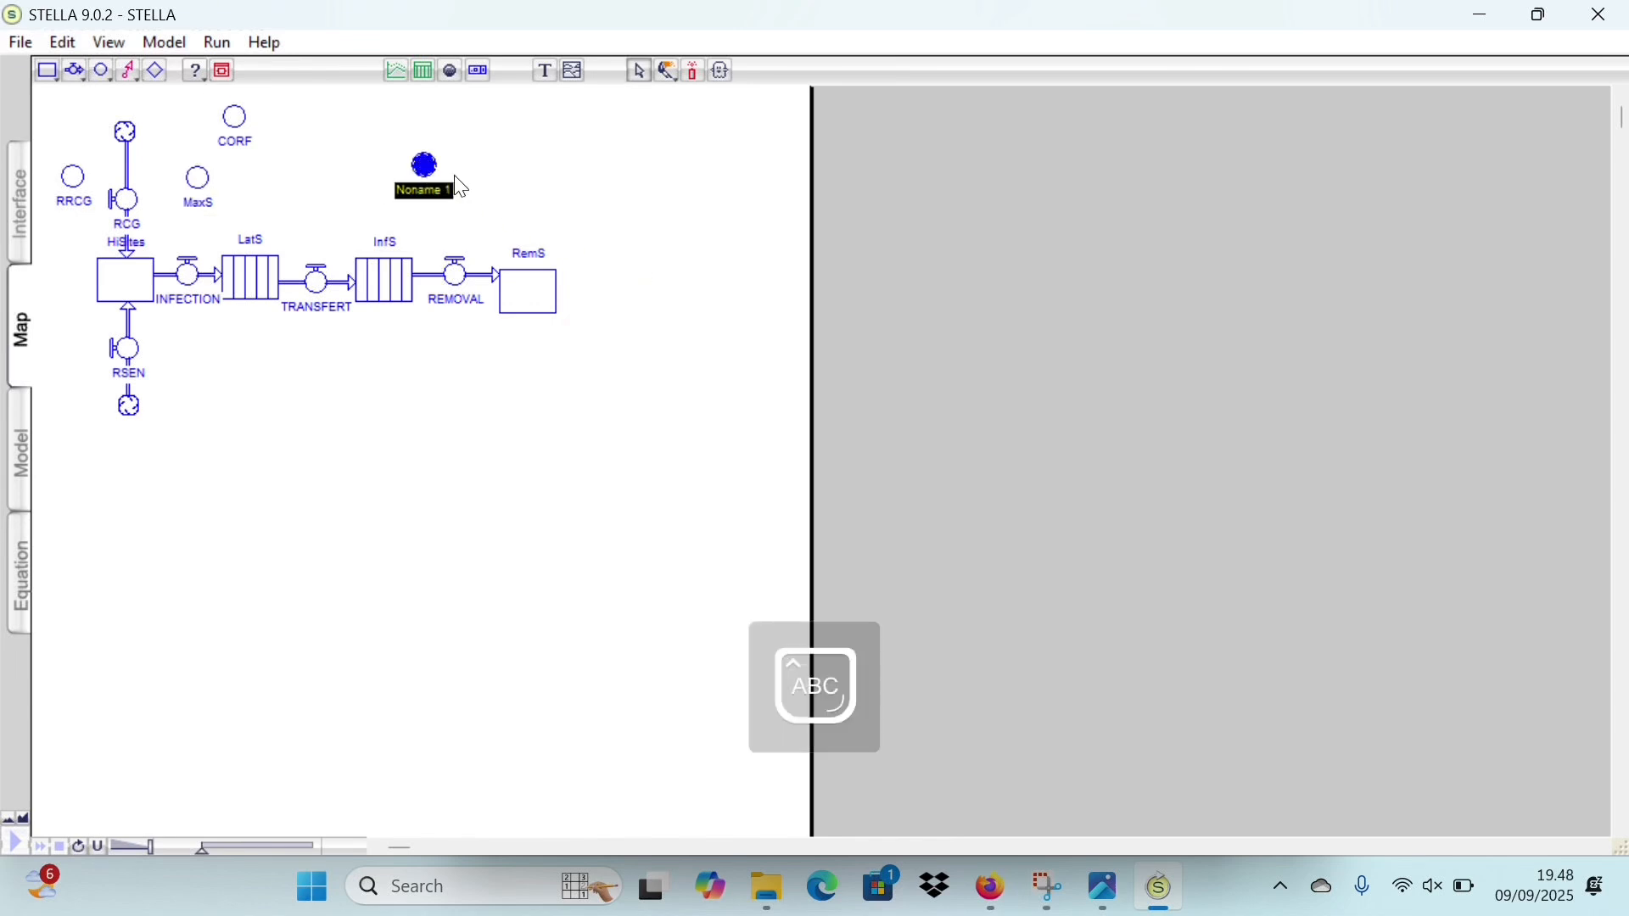
type("ACI")
- Add a converter named DMRF below the INFECTION flow
left_click(100, 70)
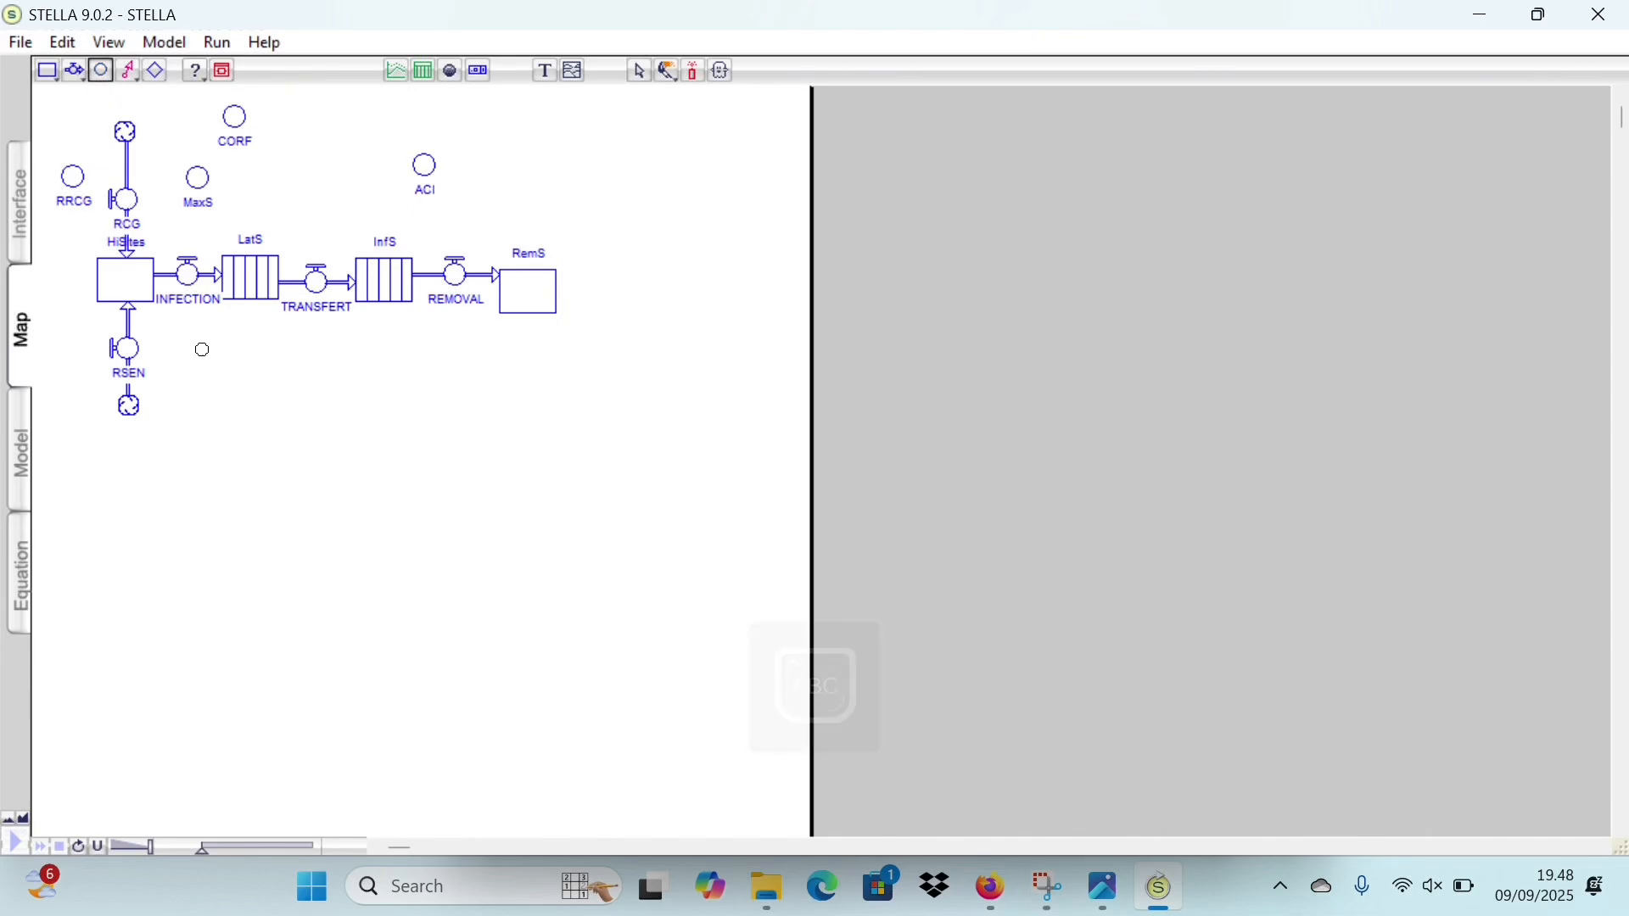
left_click(213, 374)
type("D")
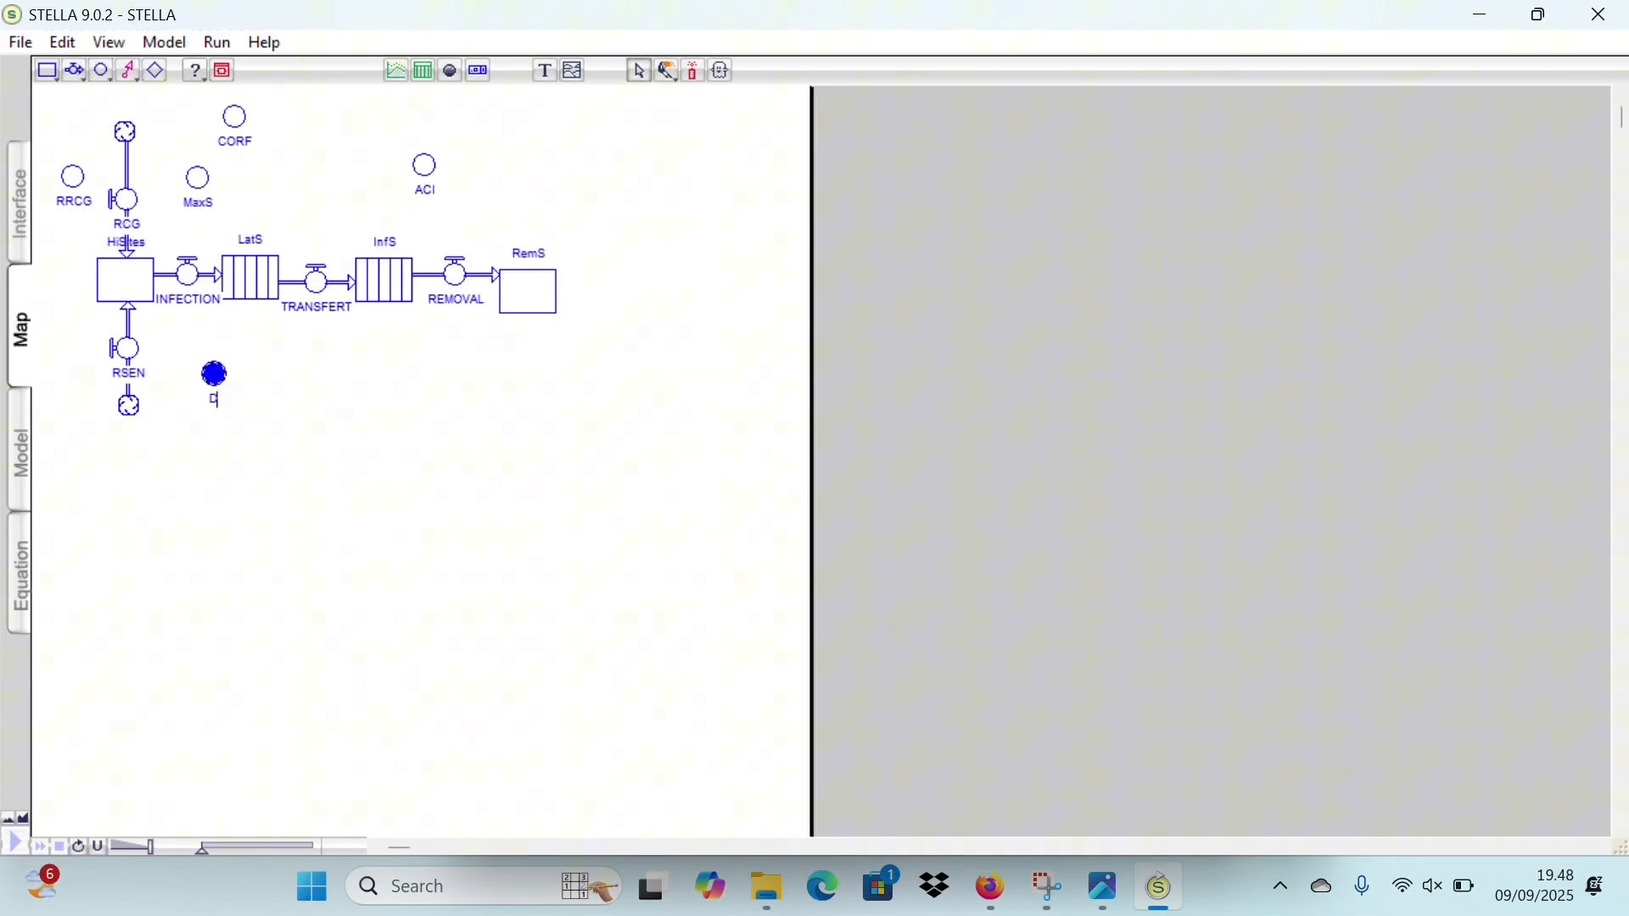
type("MRF")
- Add a converter named INCOCPRIM below the TRANSFERT flow
left_click(100, 69)
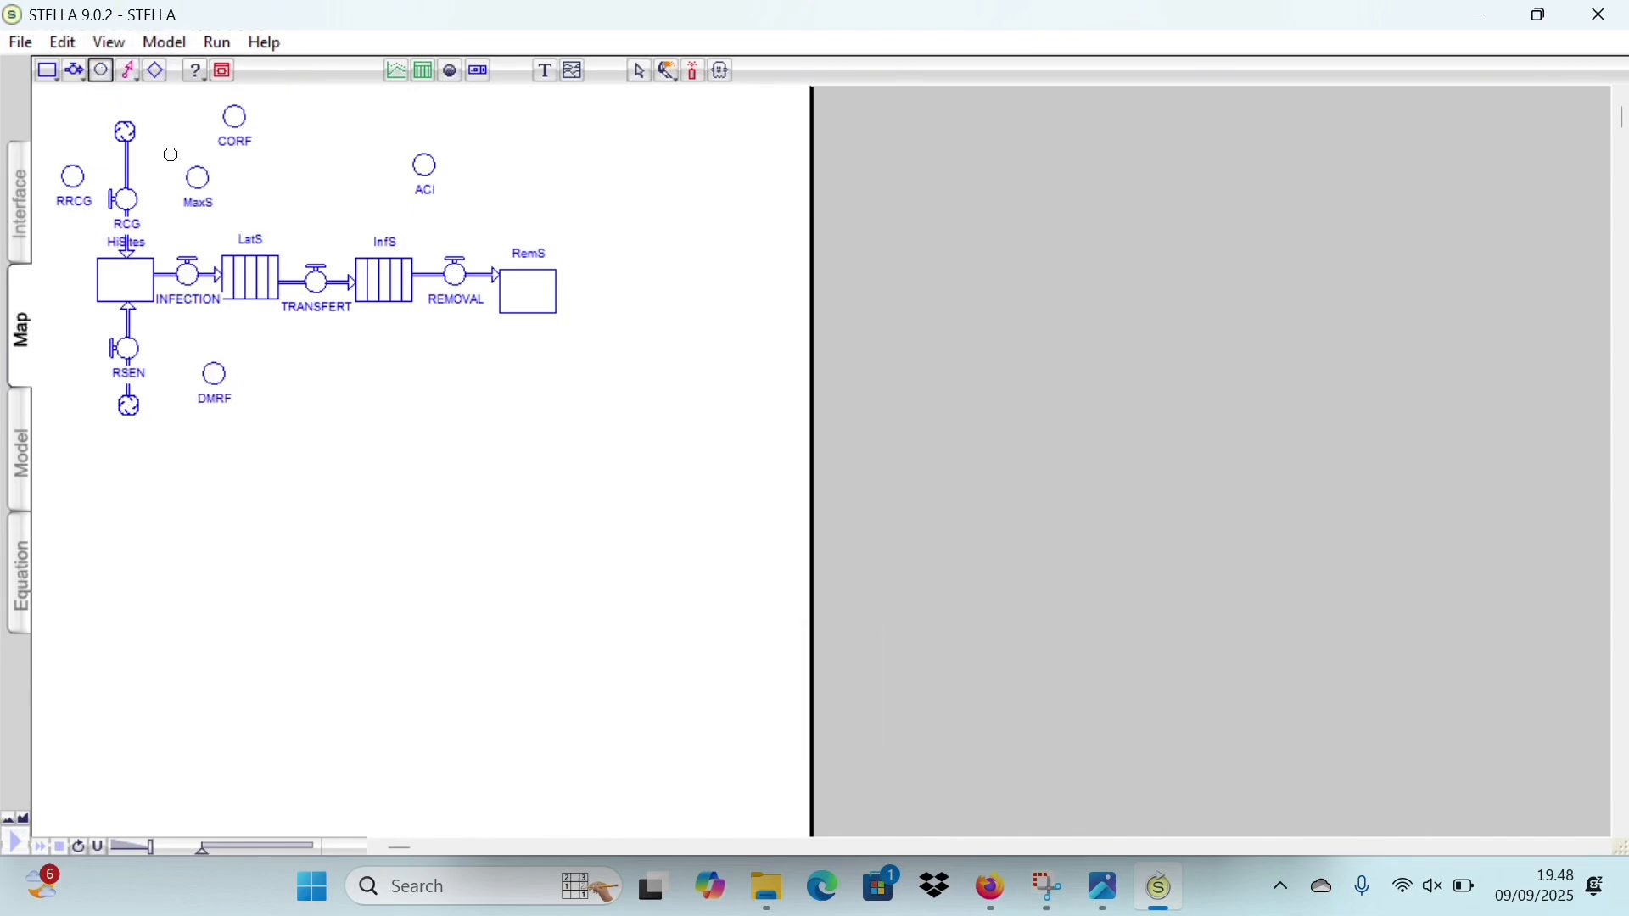
left_click(317, 388)
key("BackSpace")
type("INCOC")
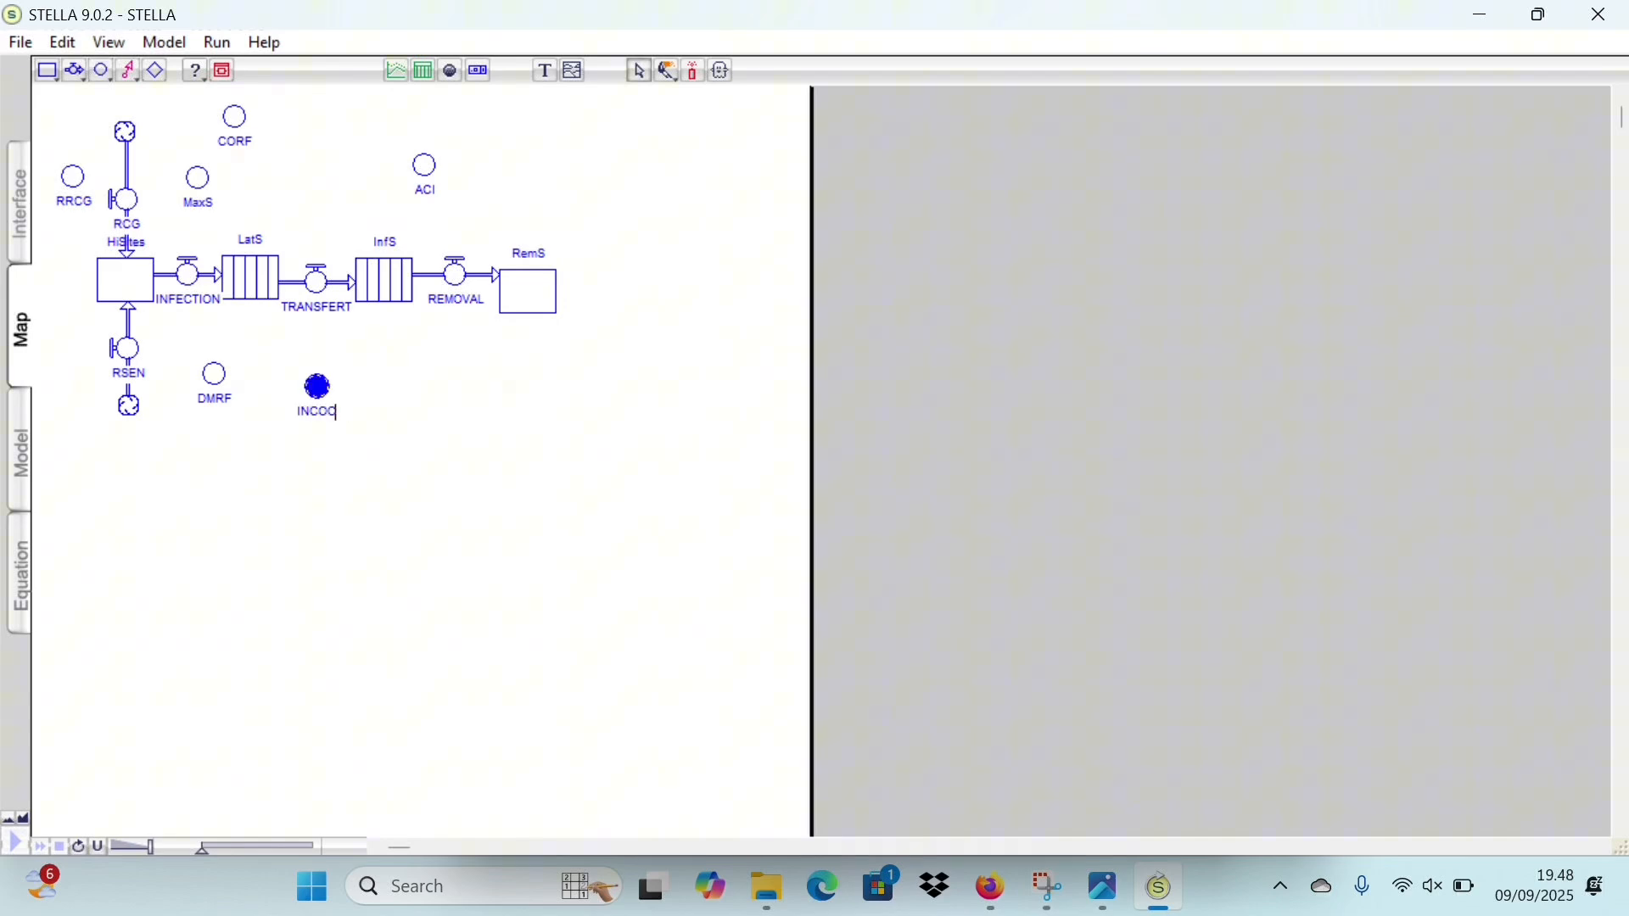
type("PRIM")
key("Return")
- Add a converter named DAY below the REMOVAL flow
left_click(100, 70)
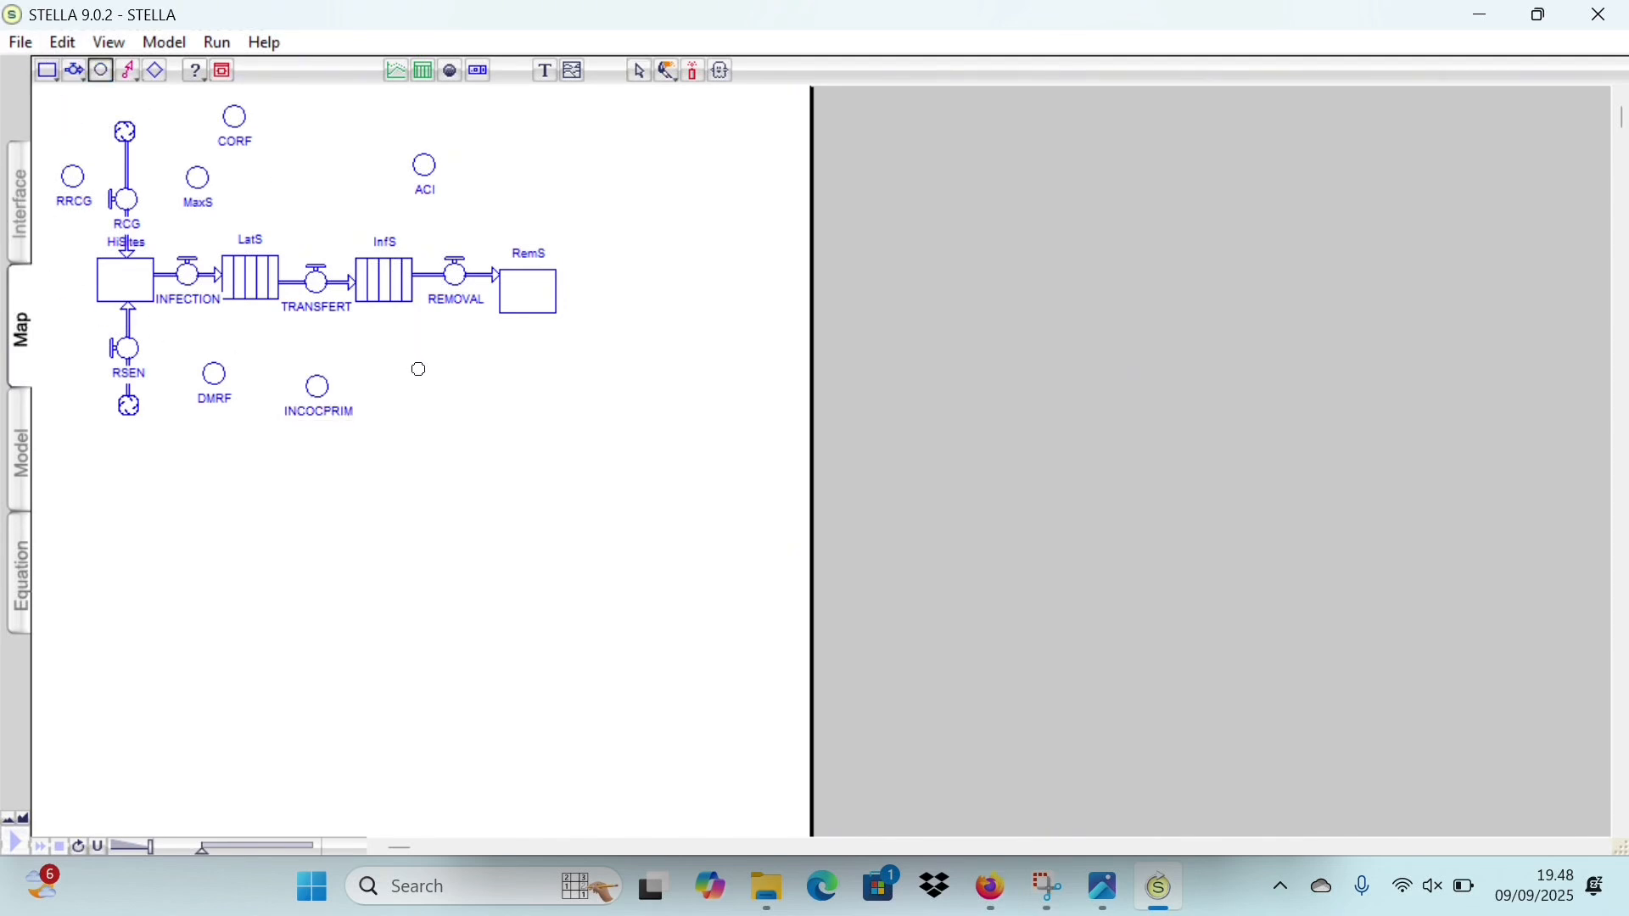
left_click(435, 400)
type("DAY")
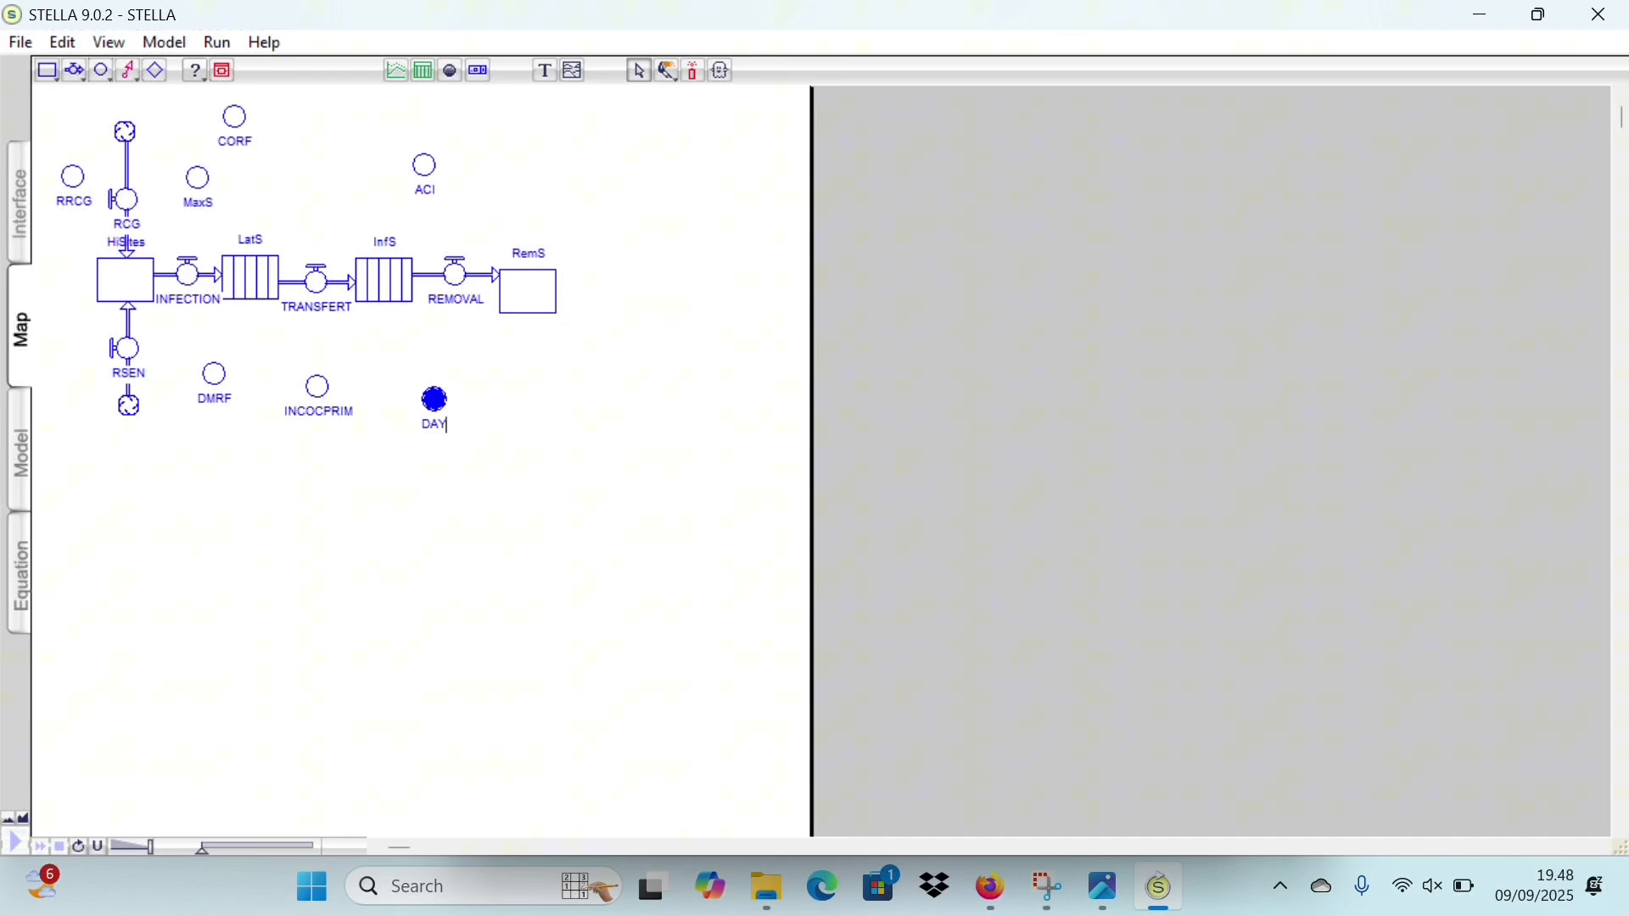
- Add a converter named Dis below the RemS stock
left_click(101, 71)
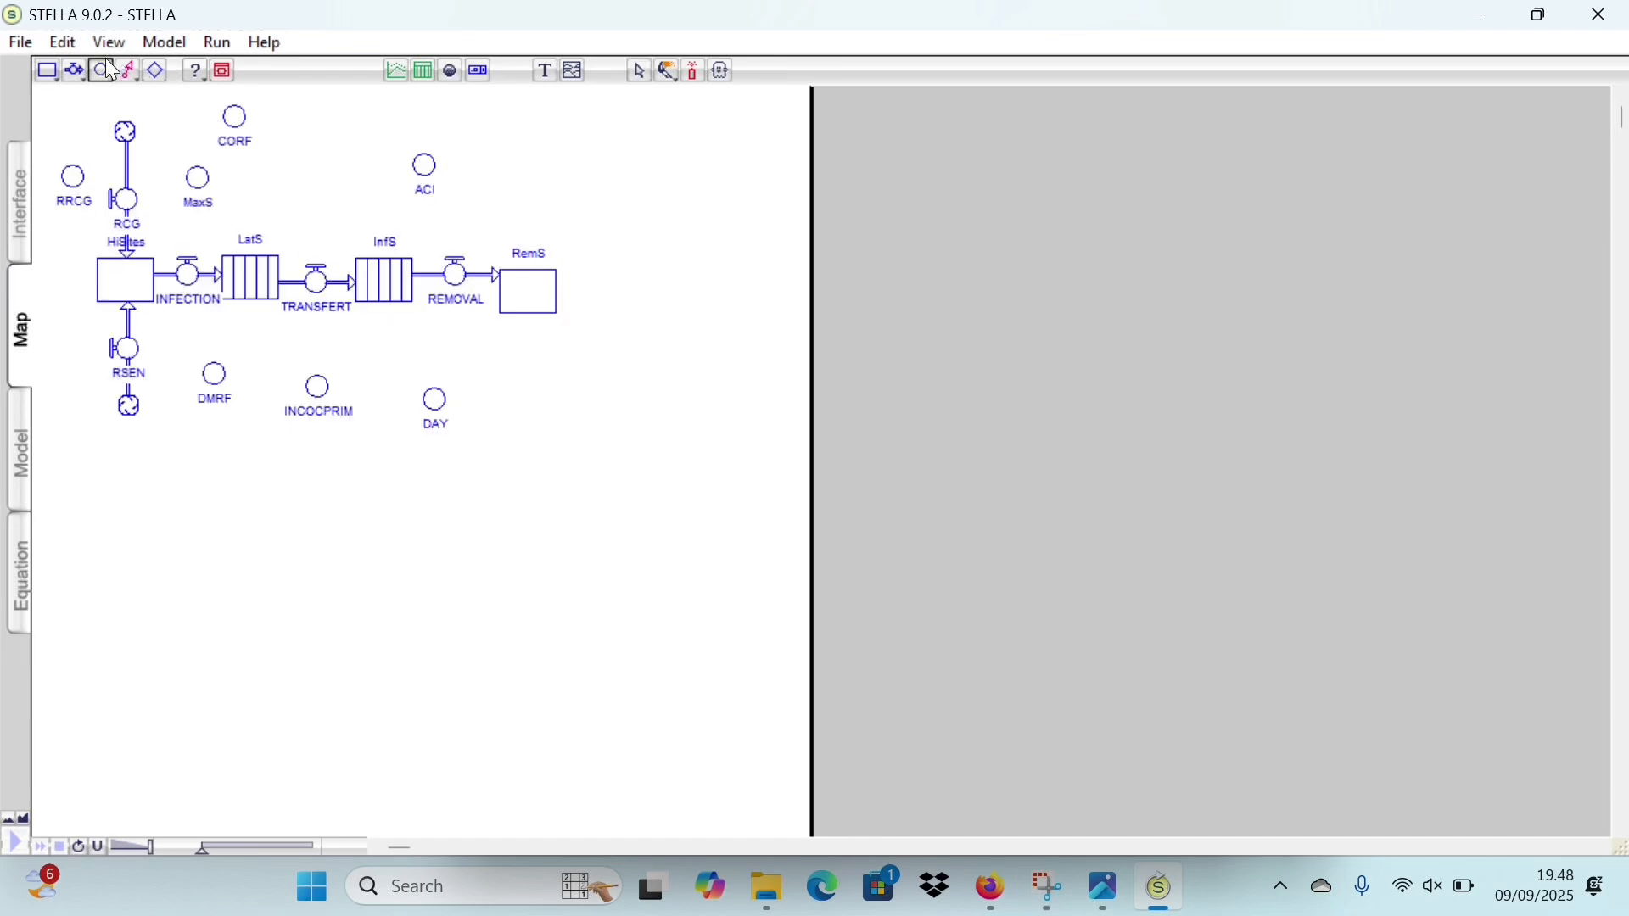
left_click(552, 375)
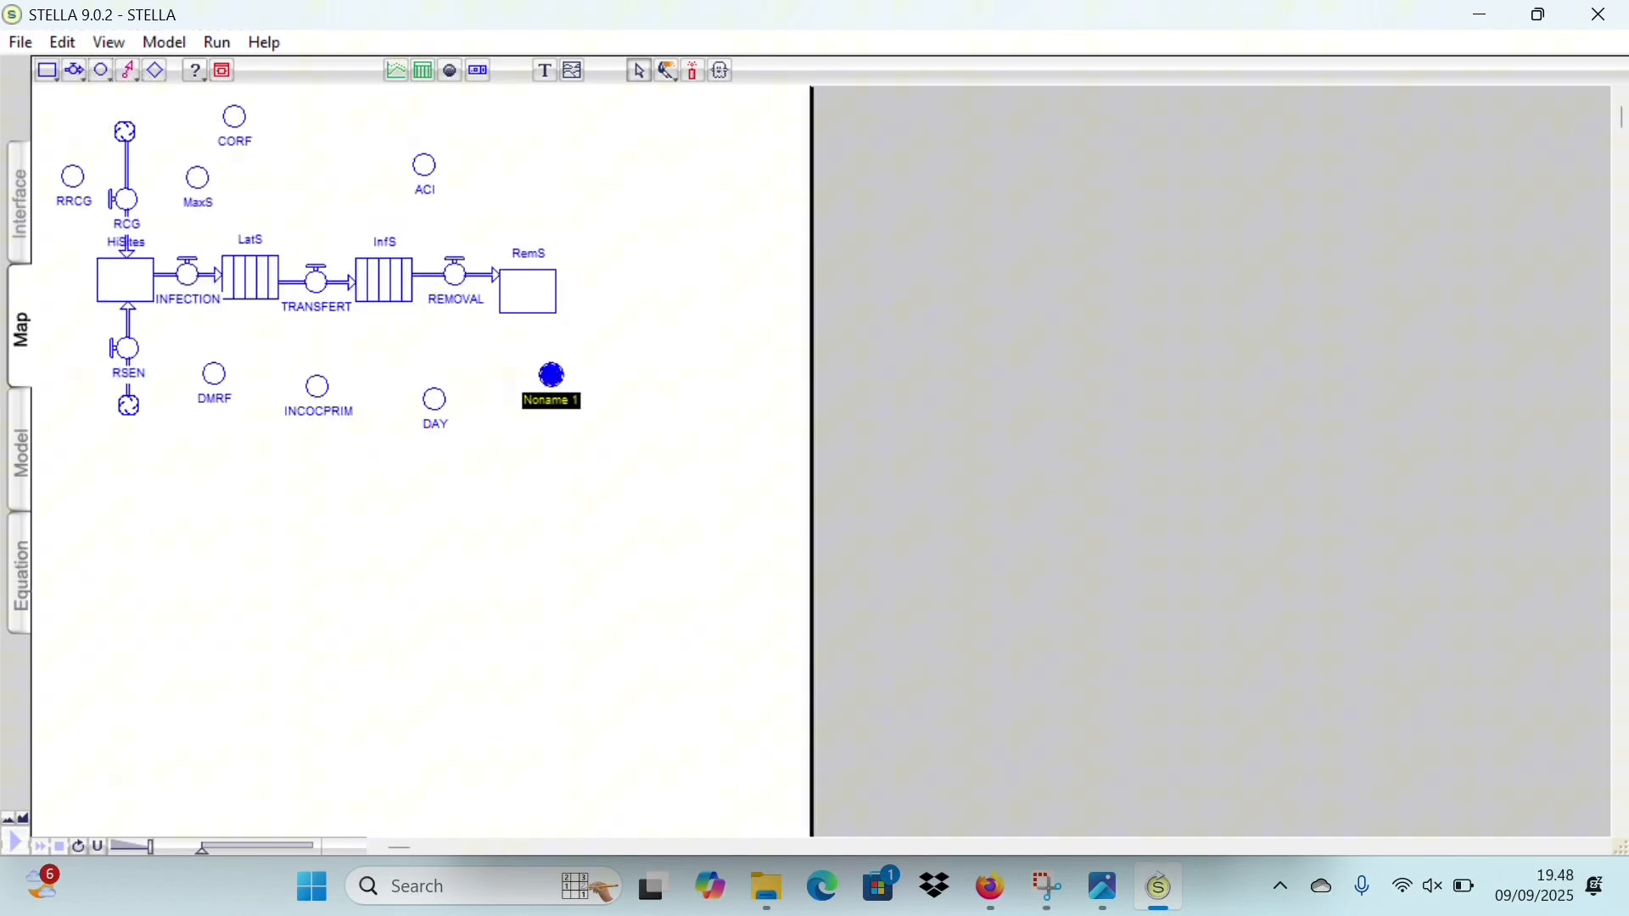
type("D")
key("Caps_Lock")
type("is")
key("Caps_Lock")
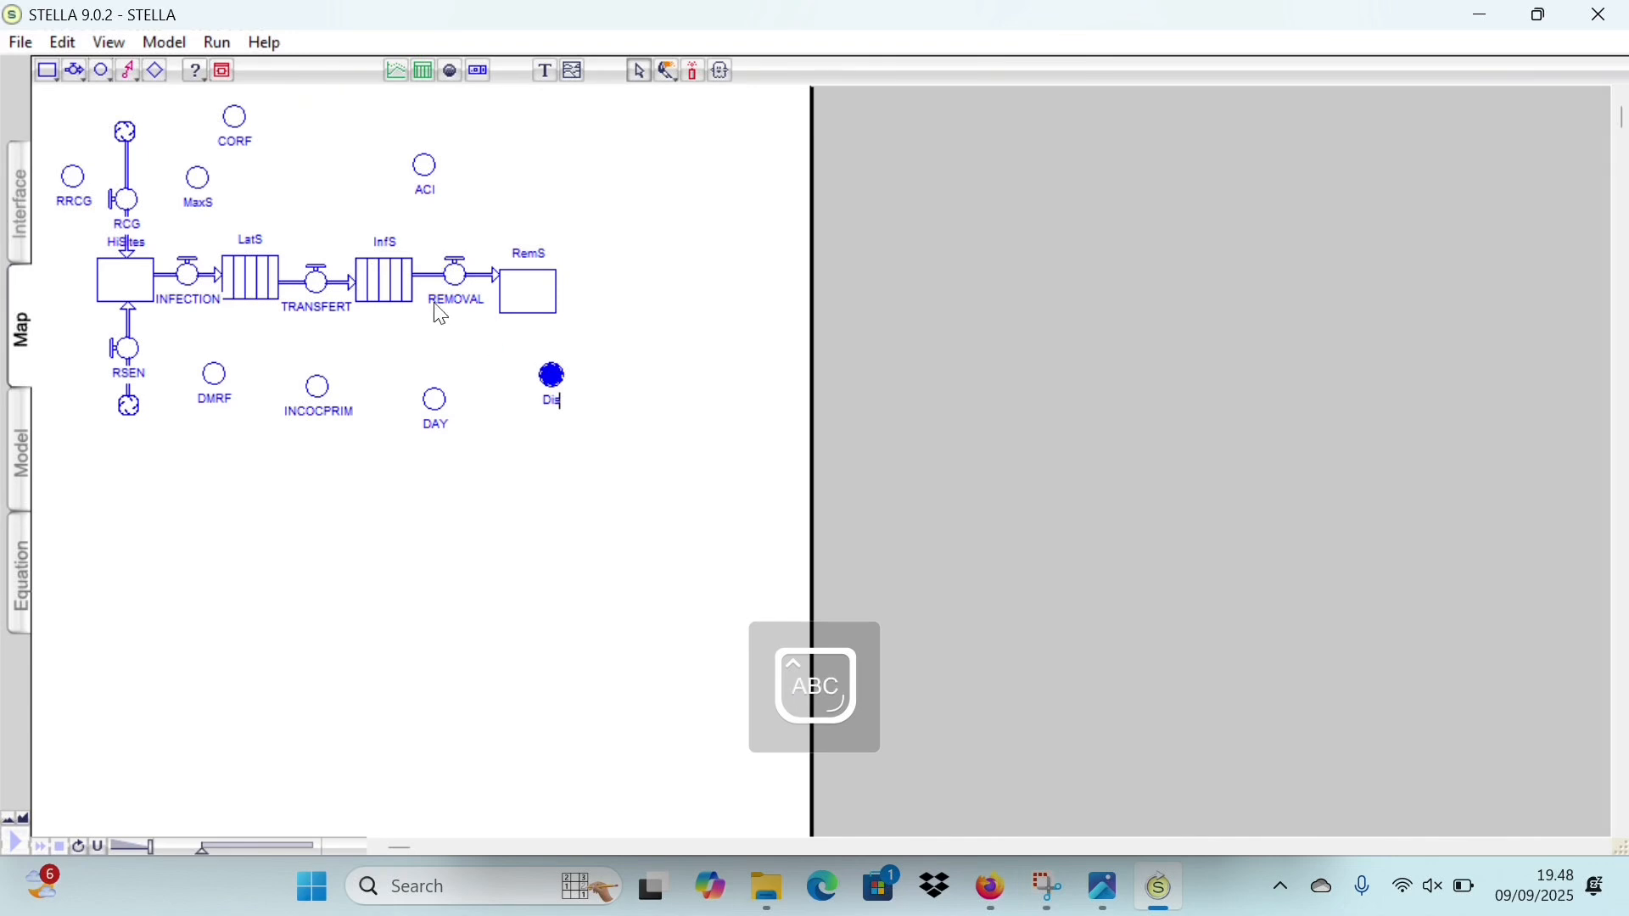
- Link RRCG, MaxS and HiSites to the RCG flow with action connectors
left_click(129, 71)
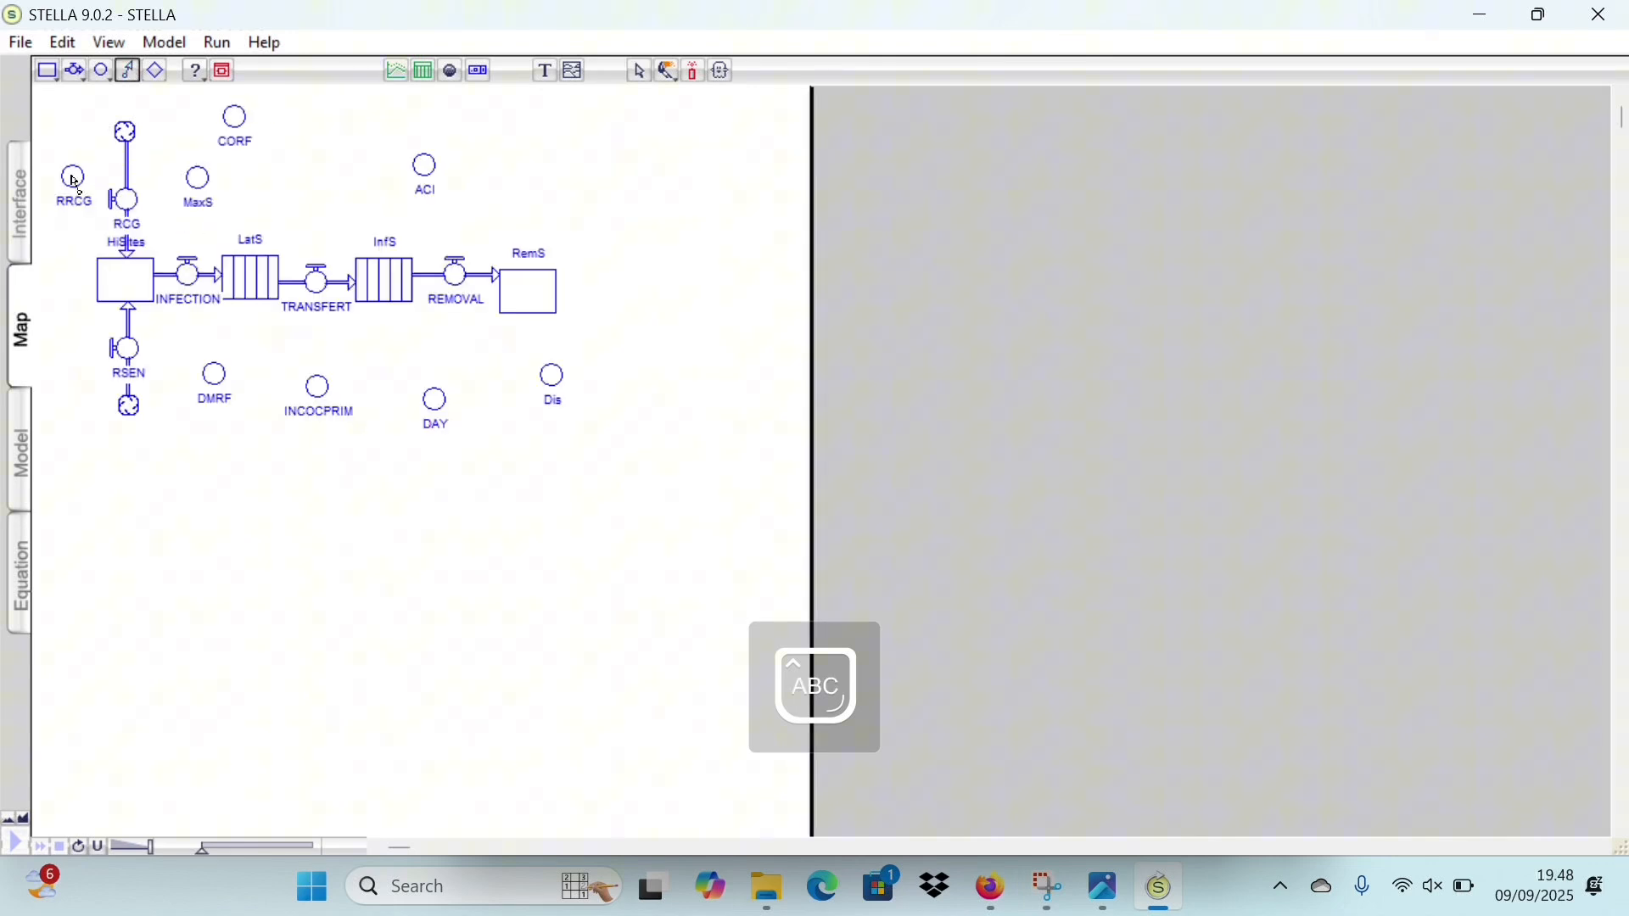
left_click_drag(74, 176, 127, 199)
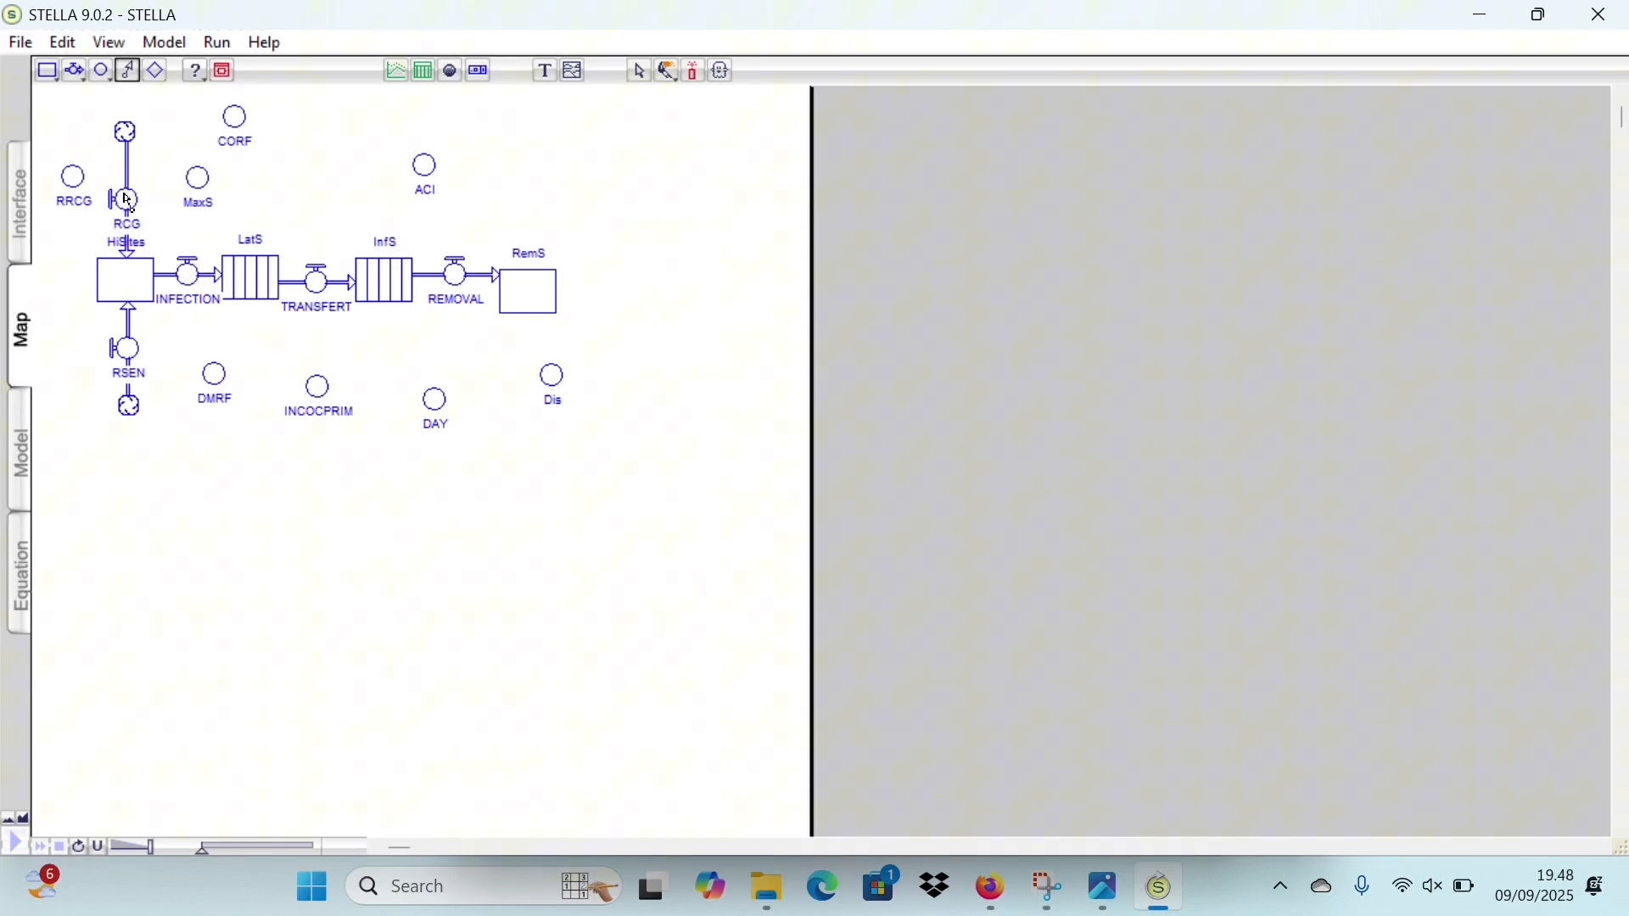
left_click(129, 71)
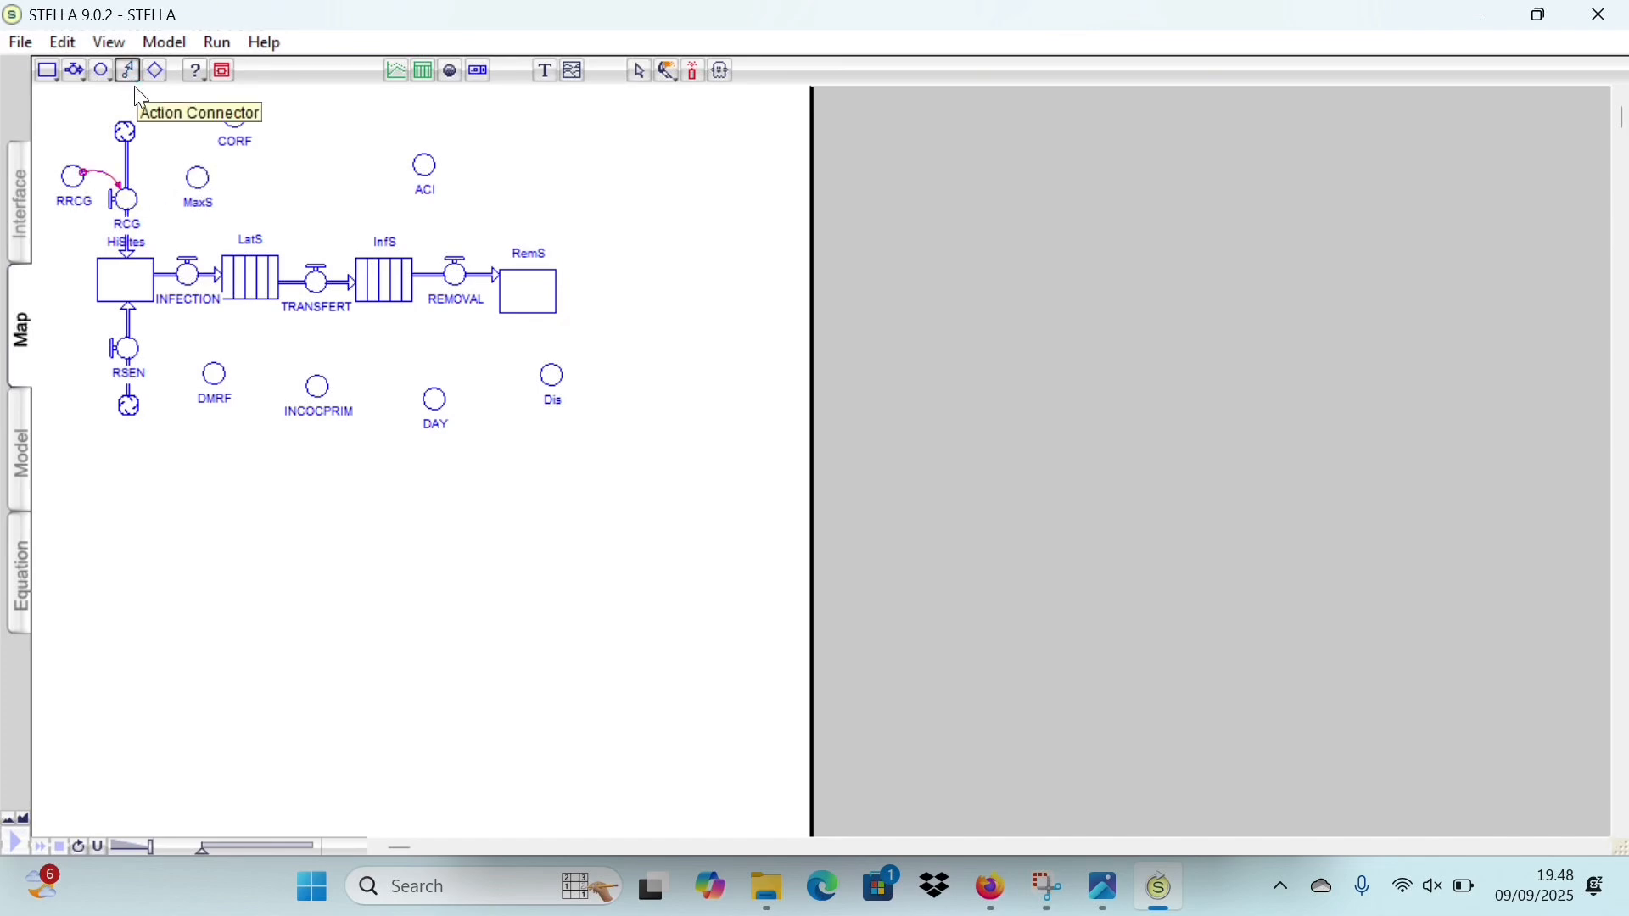
left_click_drag(198, 181, 128, 204)
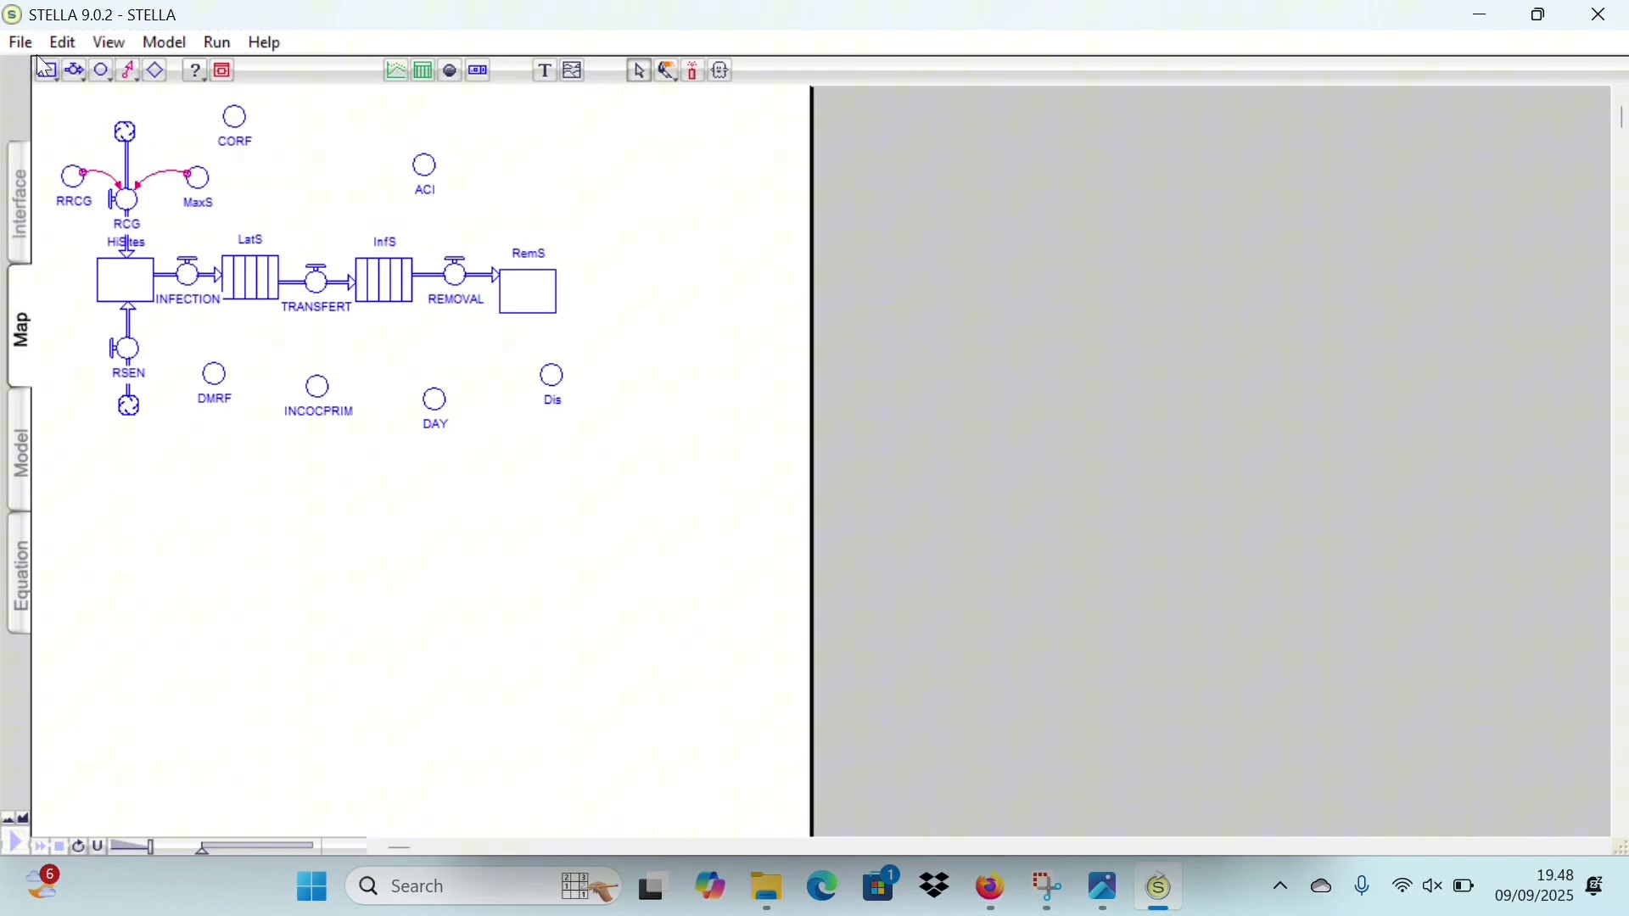
left_click(75, 71)
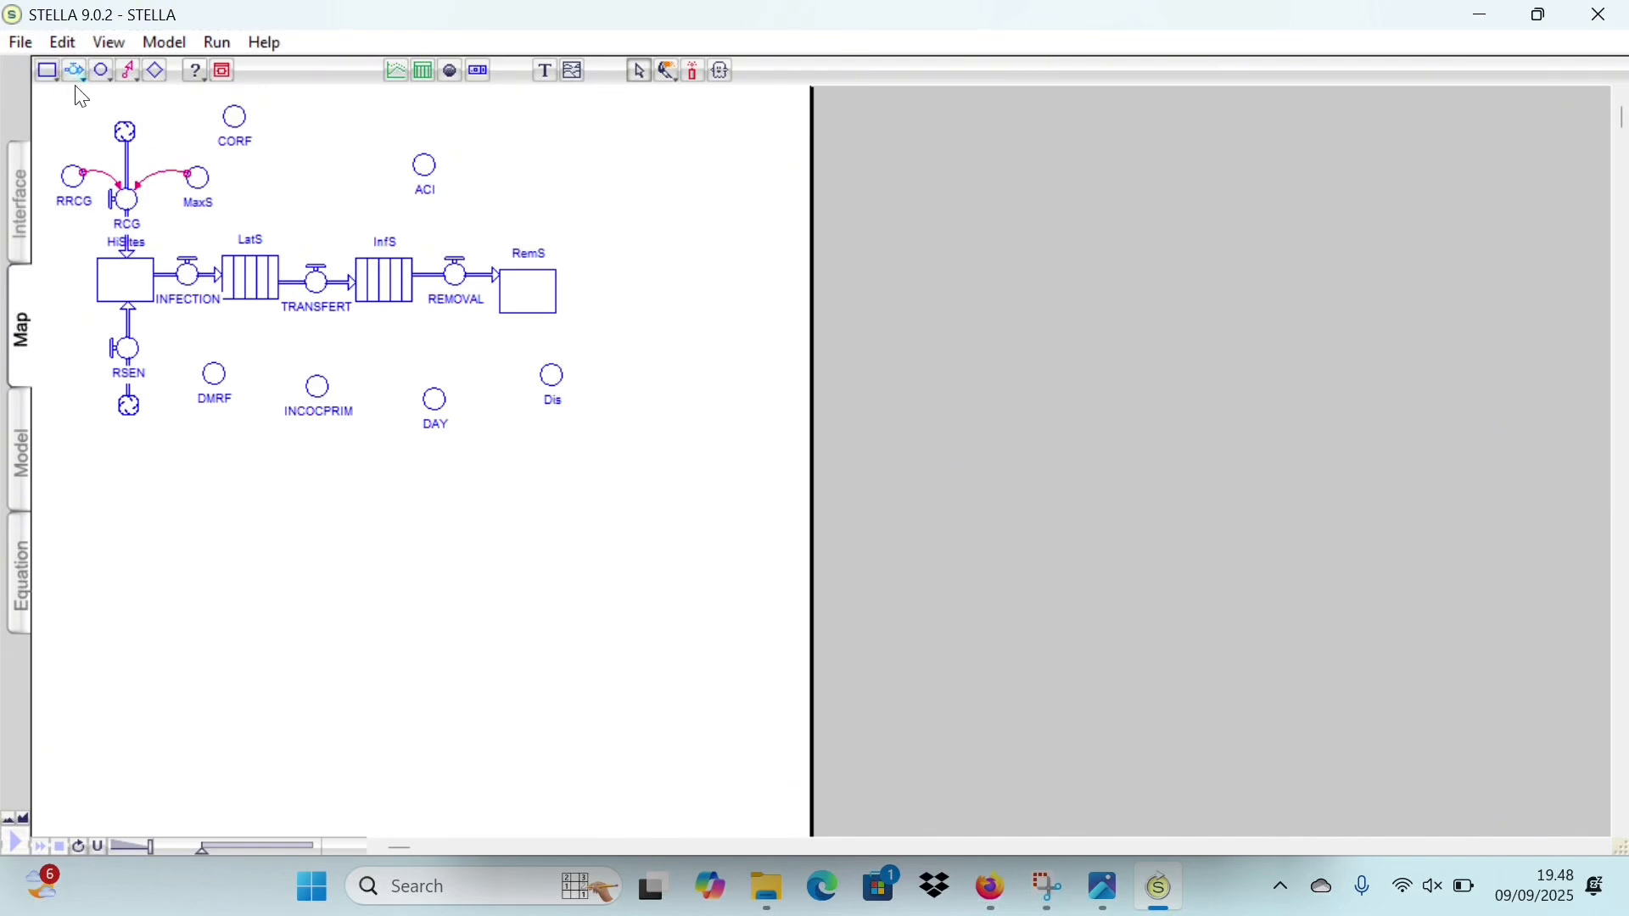
left_click(131, 74)
left_click(127, 68)
left_click_drag(113, 278, 131, 206)
- Link HiSites and ACI to CORF, and CORF to the INFECTION flow, with action connectors
left_click(133, 74)
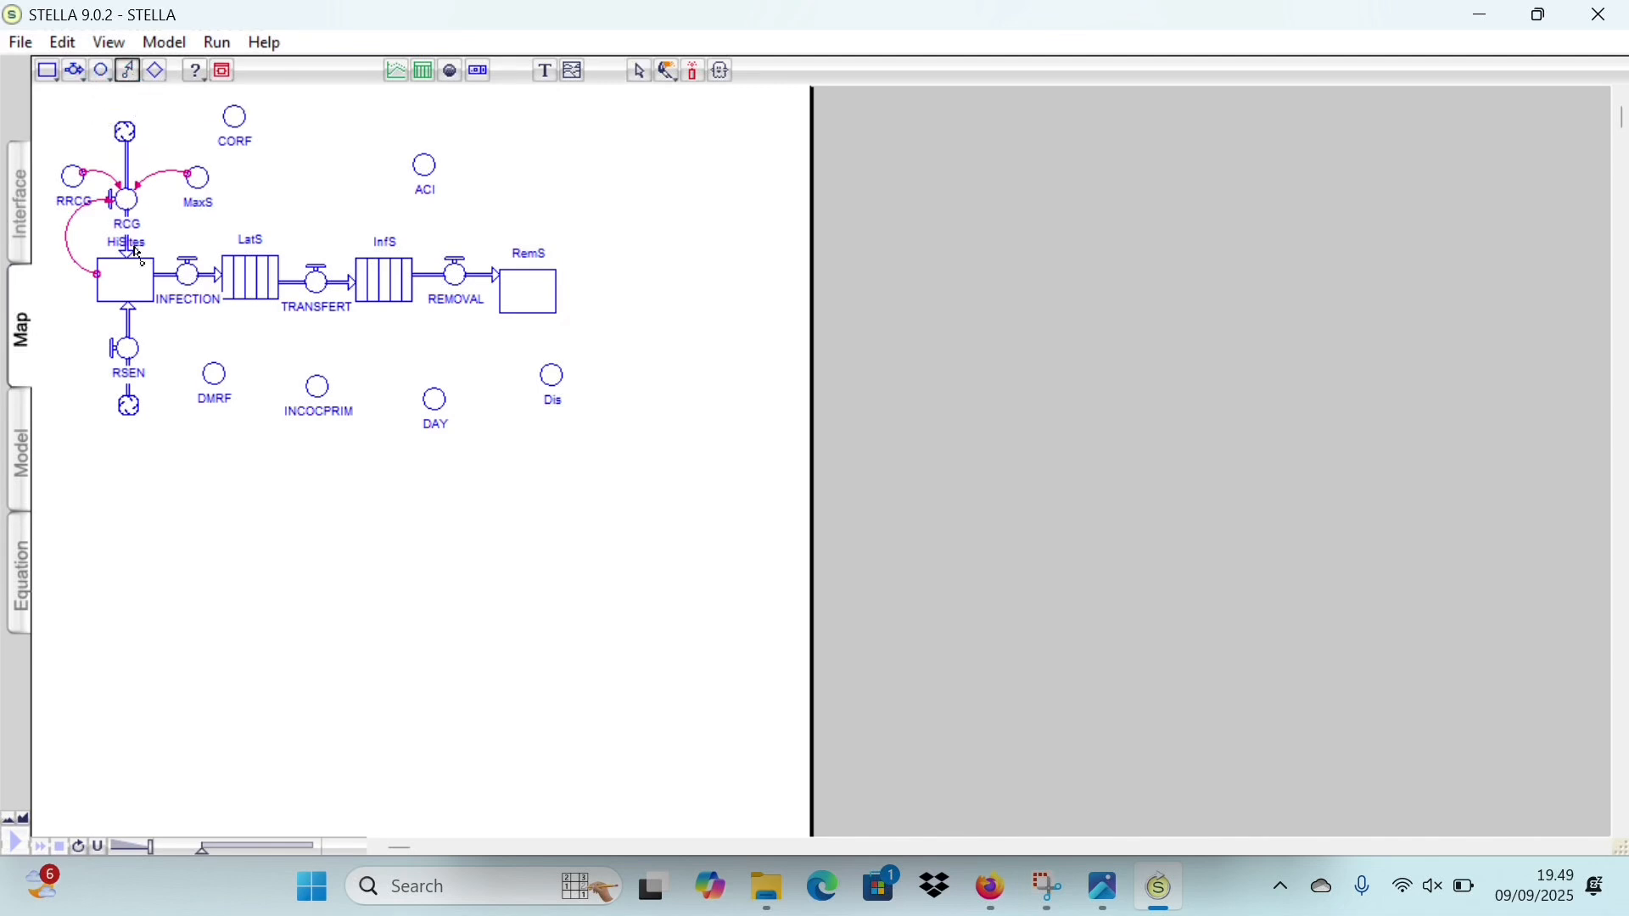
left_click_drag(98, 280, 244, 126)
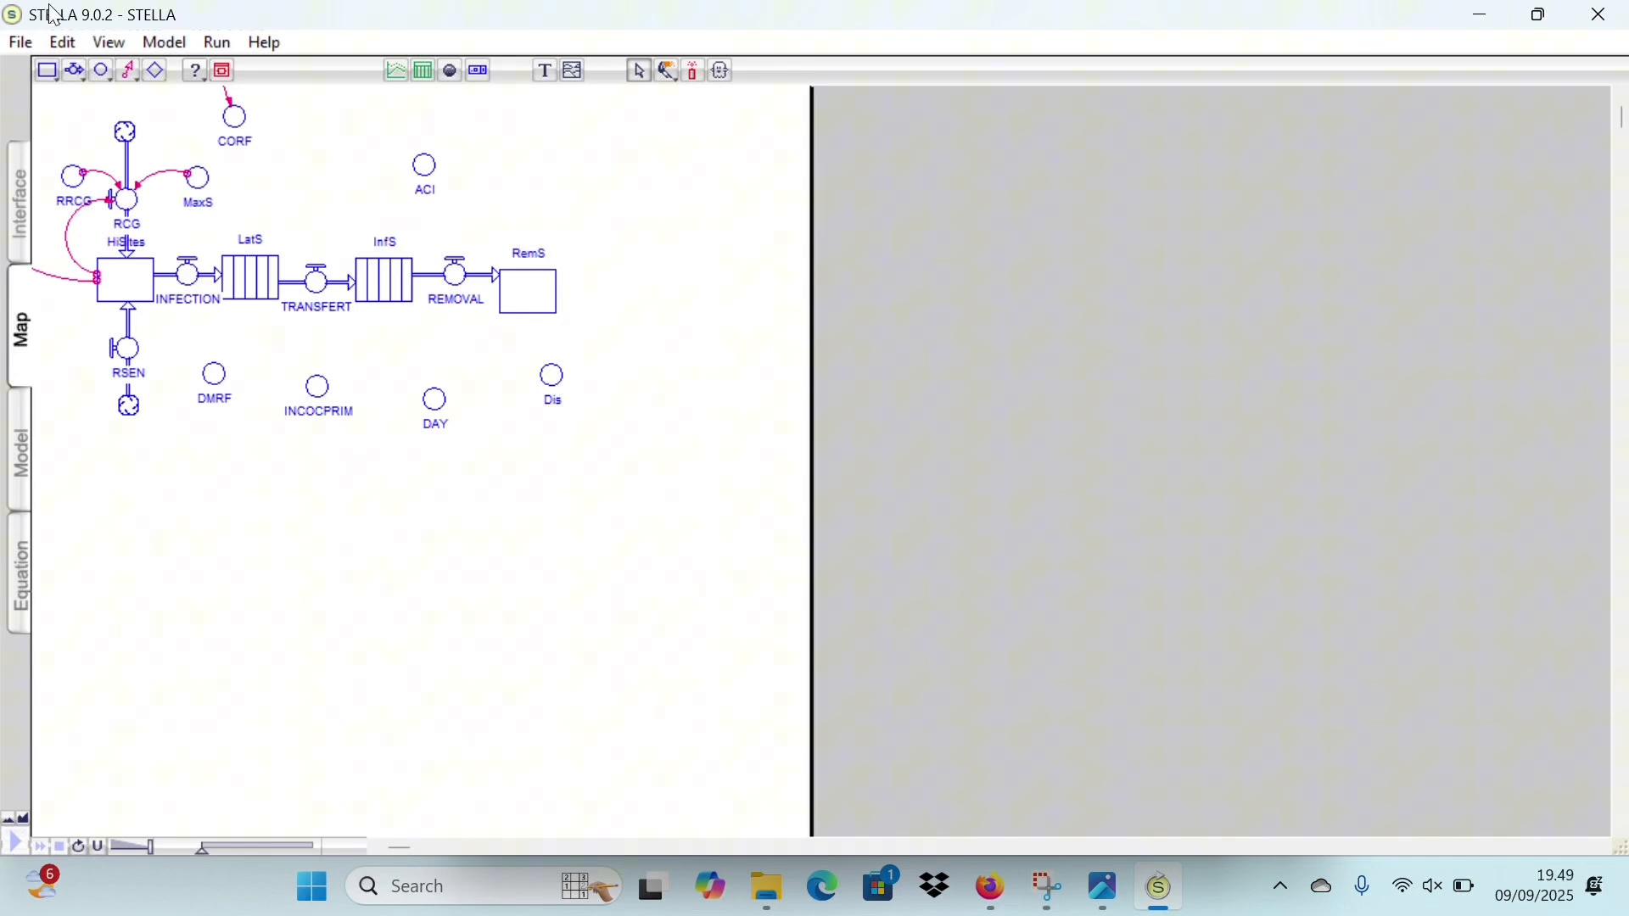
left_click(129, 71)
left_click_drag(245, 128, 198, 280)
left_click(128, 67)
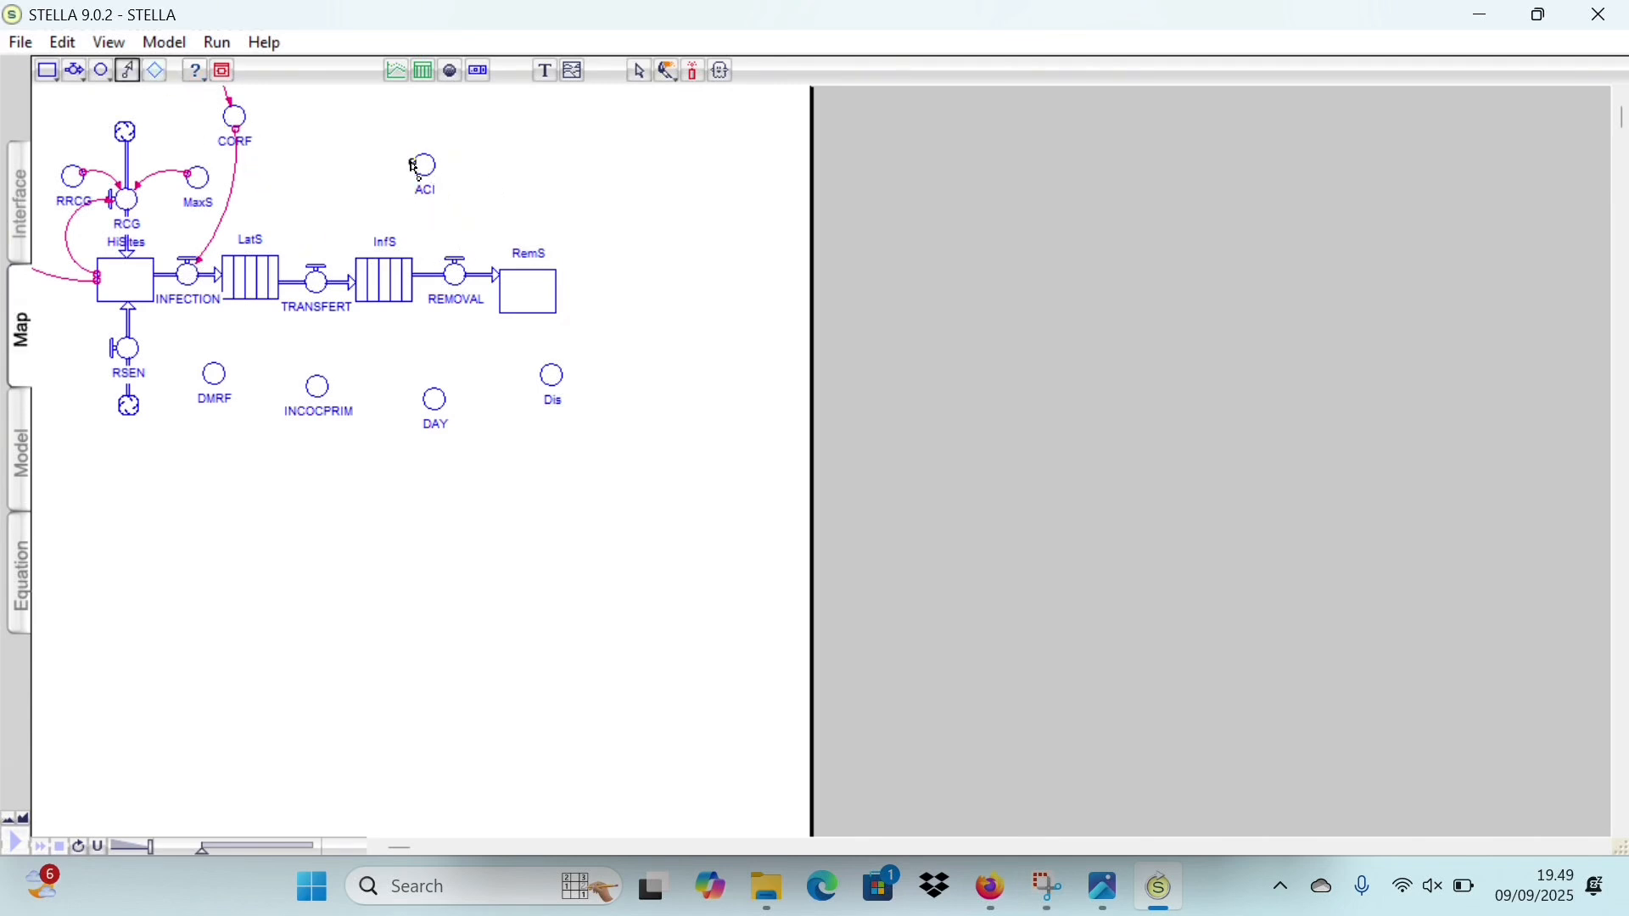
left_click_drag(416, 170, 235, 137)
- Link the LatS, InfS and RemS stocks to the ACI converter with action connectors
left_click(129, 68)
left_click_drag(262, 272, 435, 164)
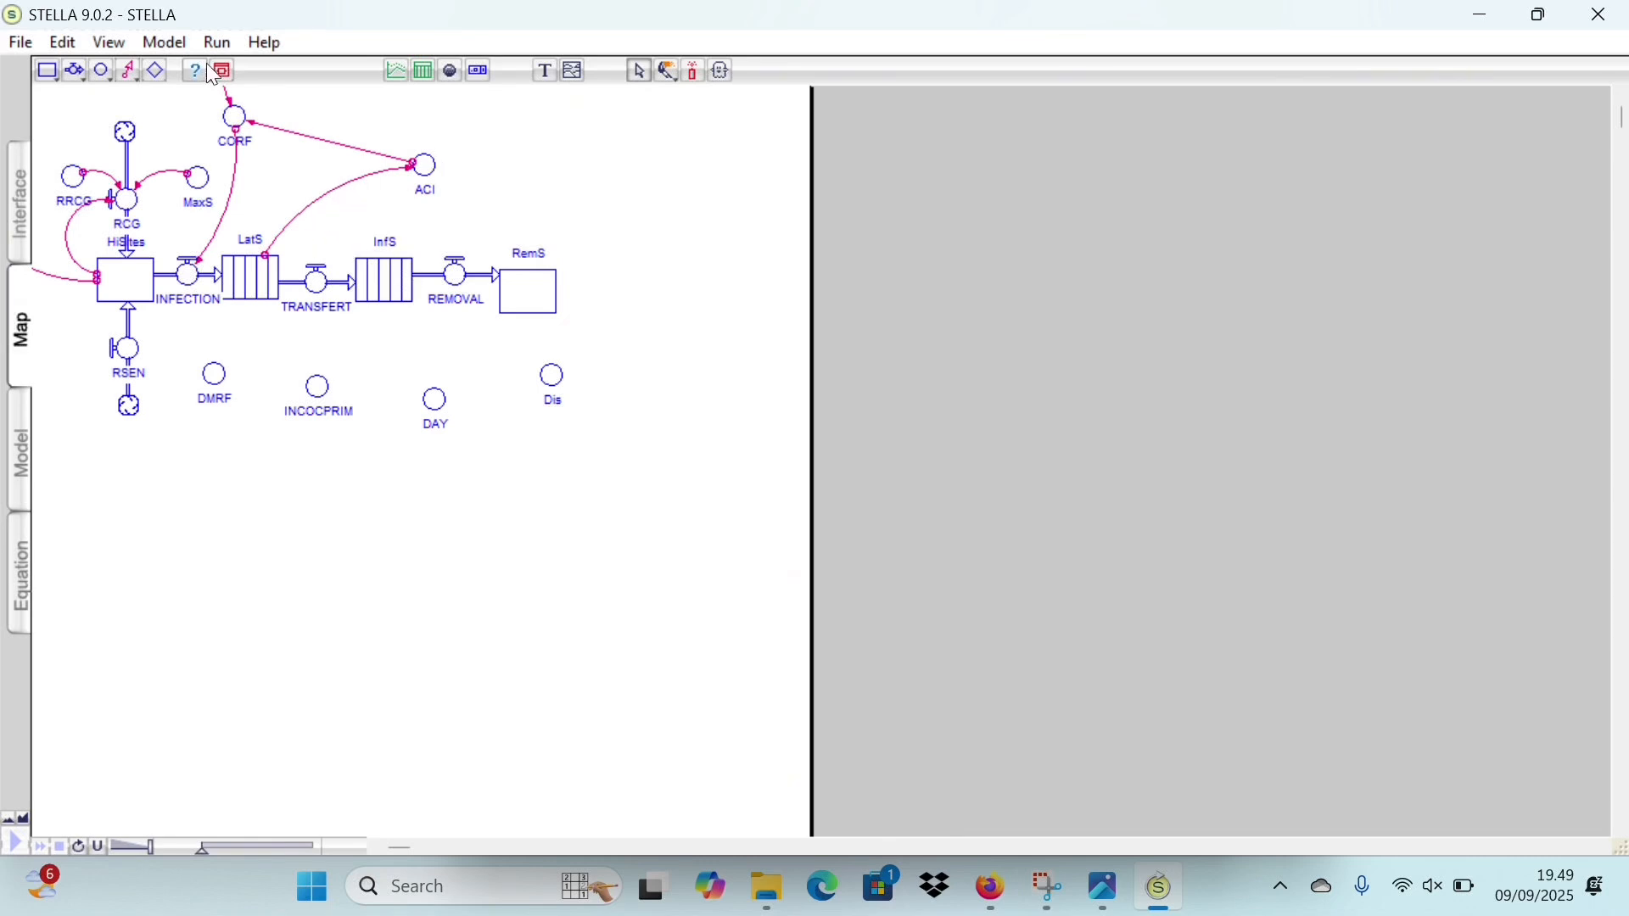
left_click(126, 72)
left_click_drag(405, 277, 397, 270)
left_click_drag(397, 270, 420, 172)
left_click(128, 70)
left_click_drag(556, 283, 424, 177)
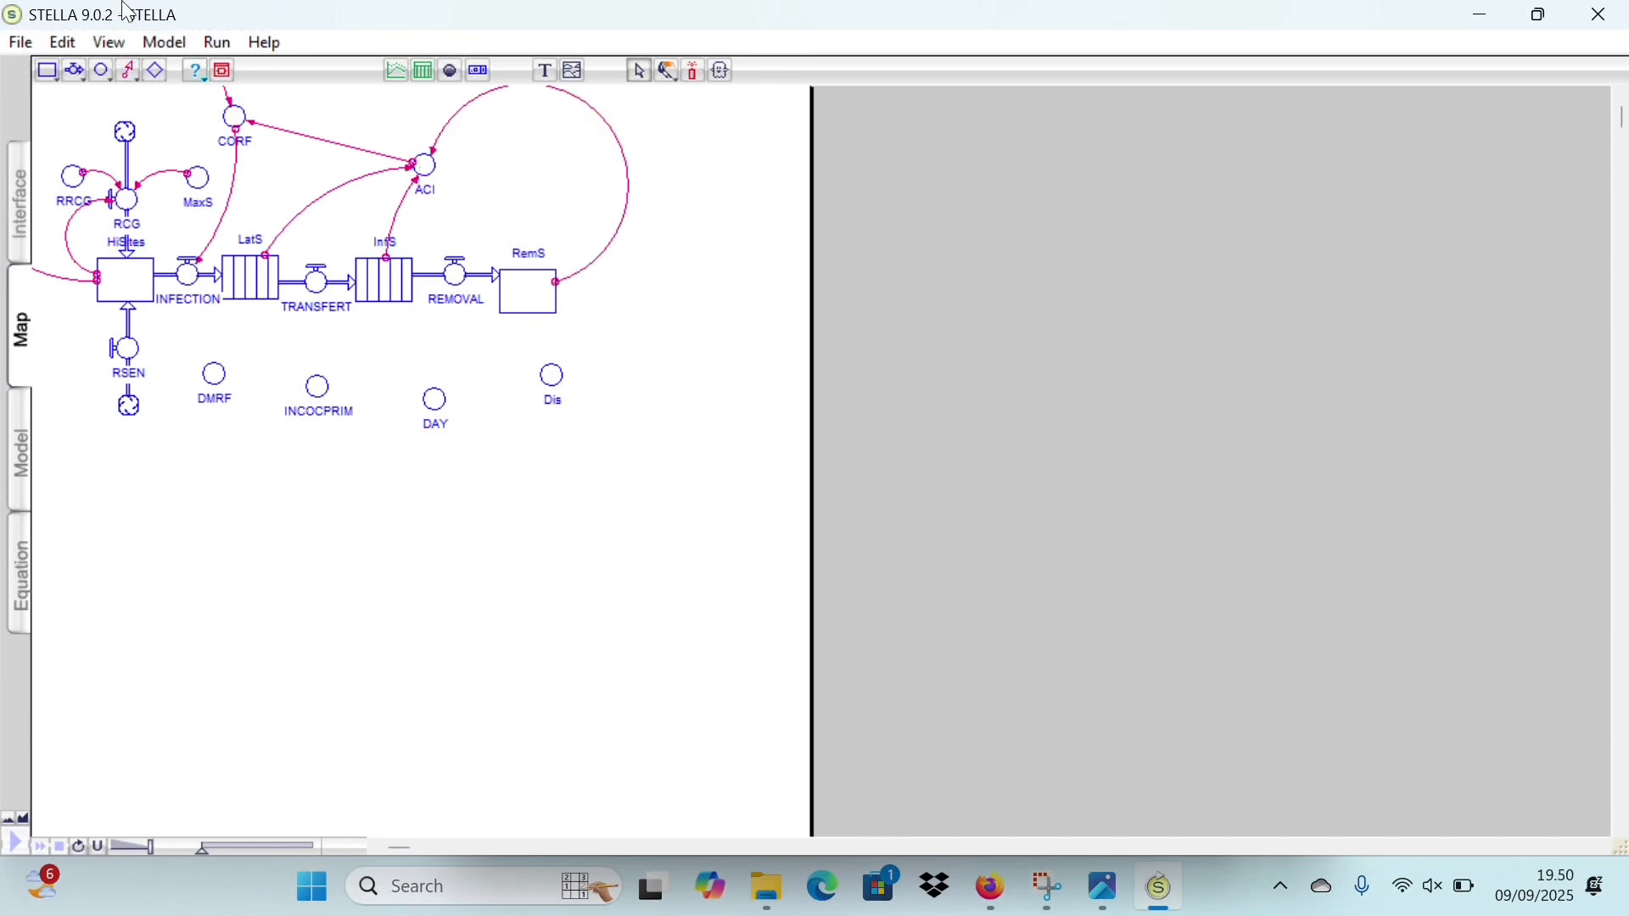
- Link the RemS and InfS stocks to the Dis converter with action connectors
left_click(128, 70)
mouse_move(557, 293)
left_mouse_down()
mouse_move(625, 385)
mouse_move(604, 437)
mouse_move(562, 384)
left_mouse_up()
left_click(128, 70)
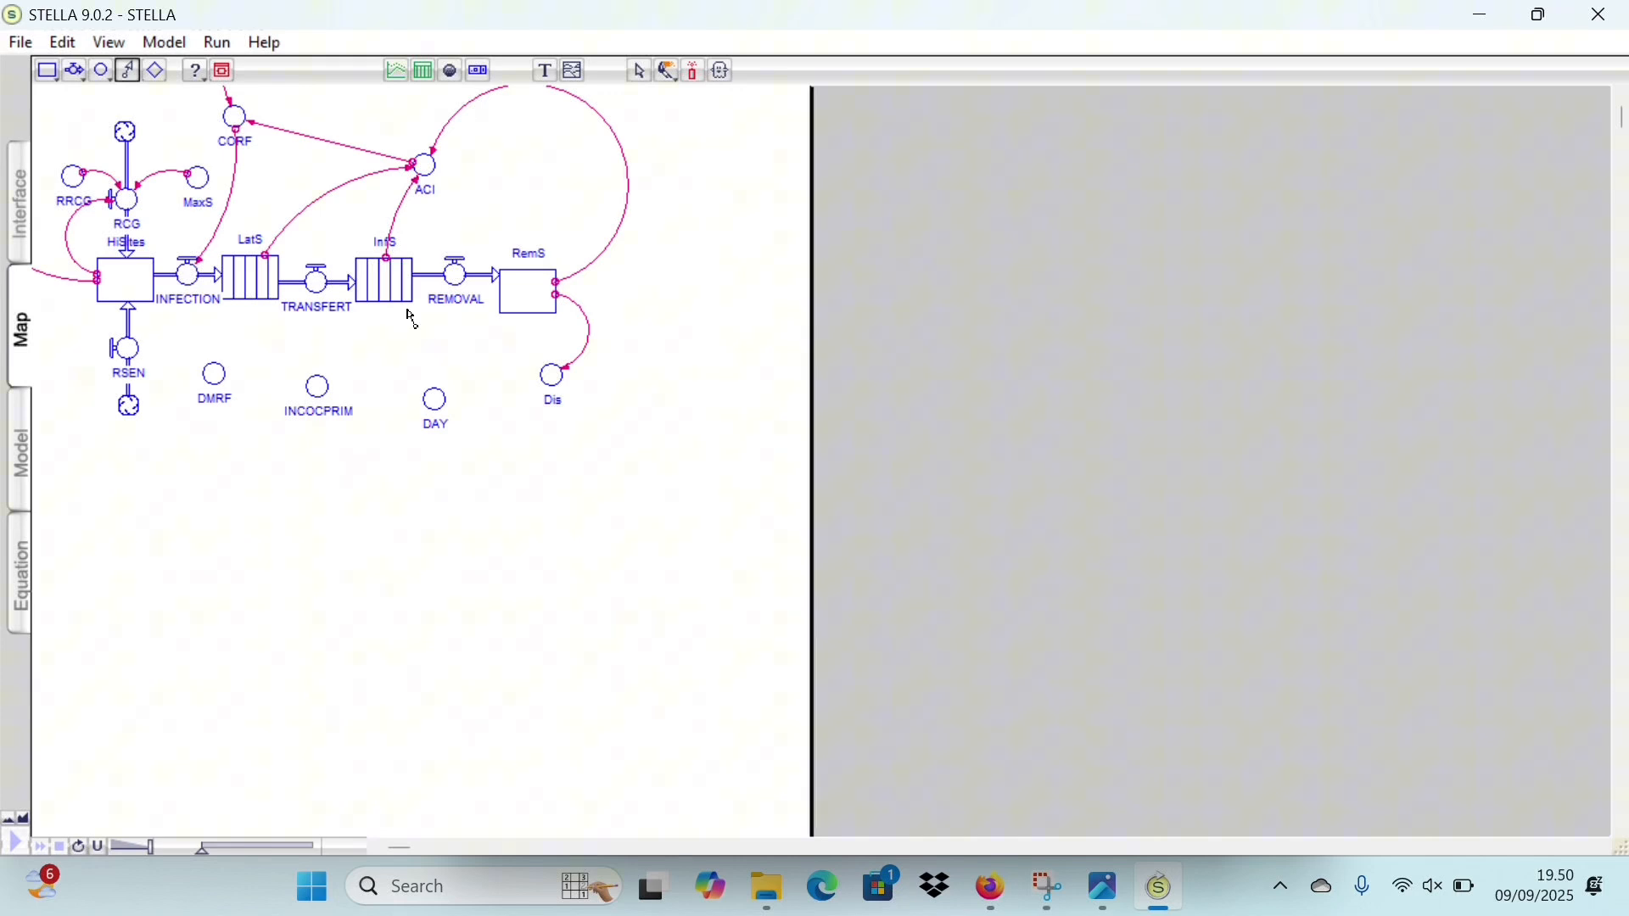
mouse_move(388, 298)
left_mouse_down()
mouse_move(560, 408)
mouse_move(553, 394)
left_mouse_up()
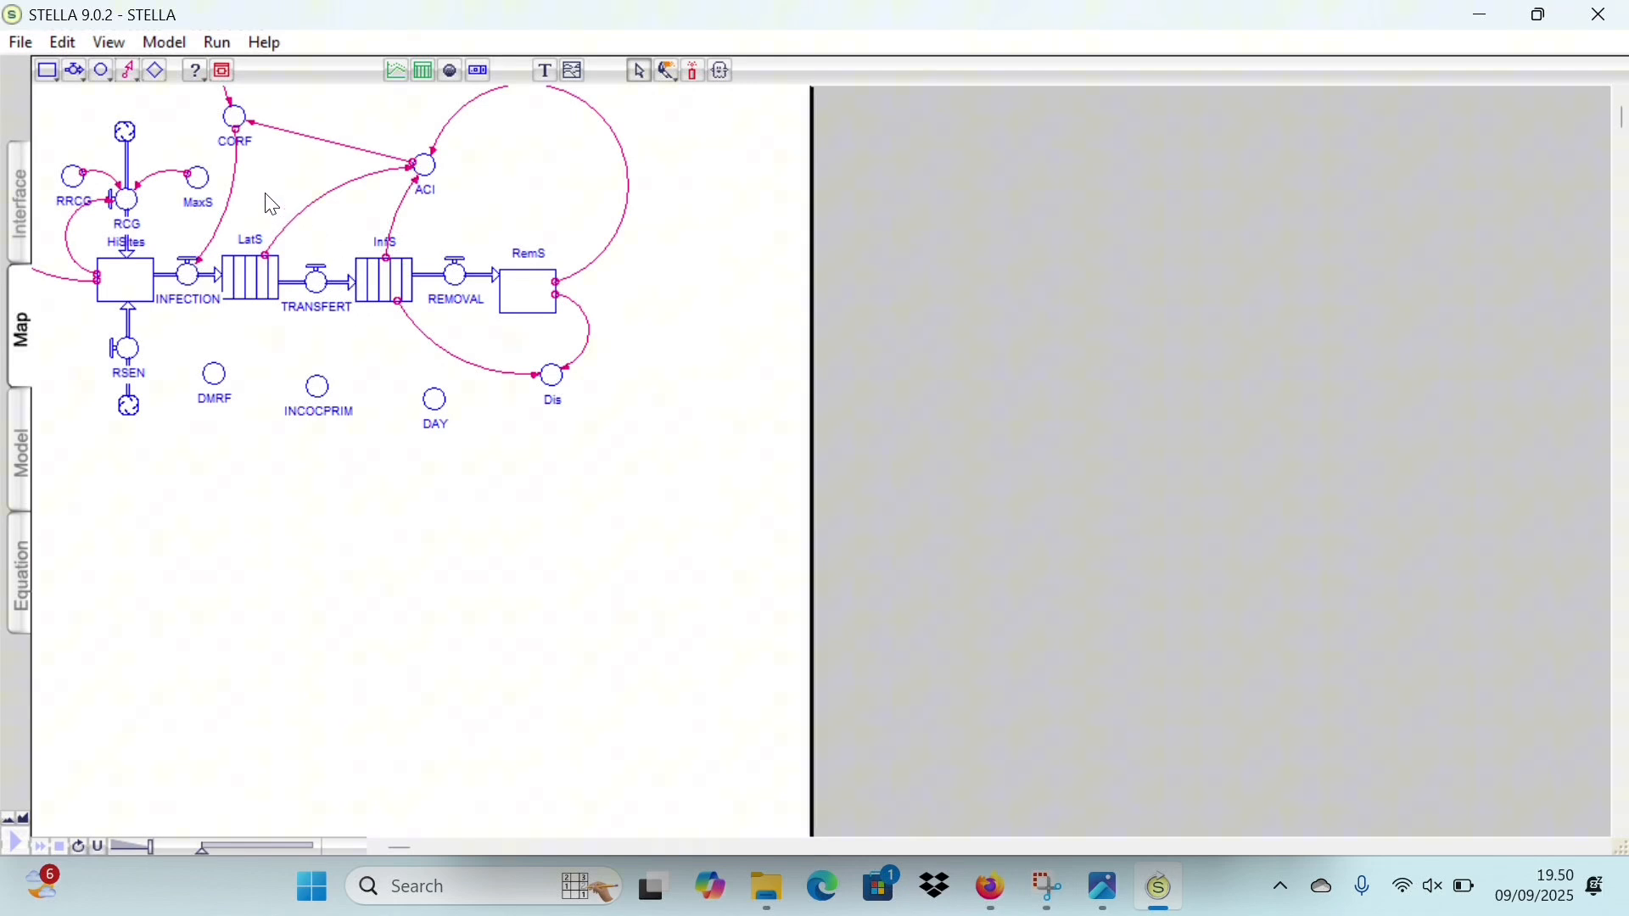
- Link InfS, DMRF and INCOCPRIM to the INFECTION flow with action connectors
left_click(128, 71)
left_click_drag(361, 297, 194, 289)
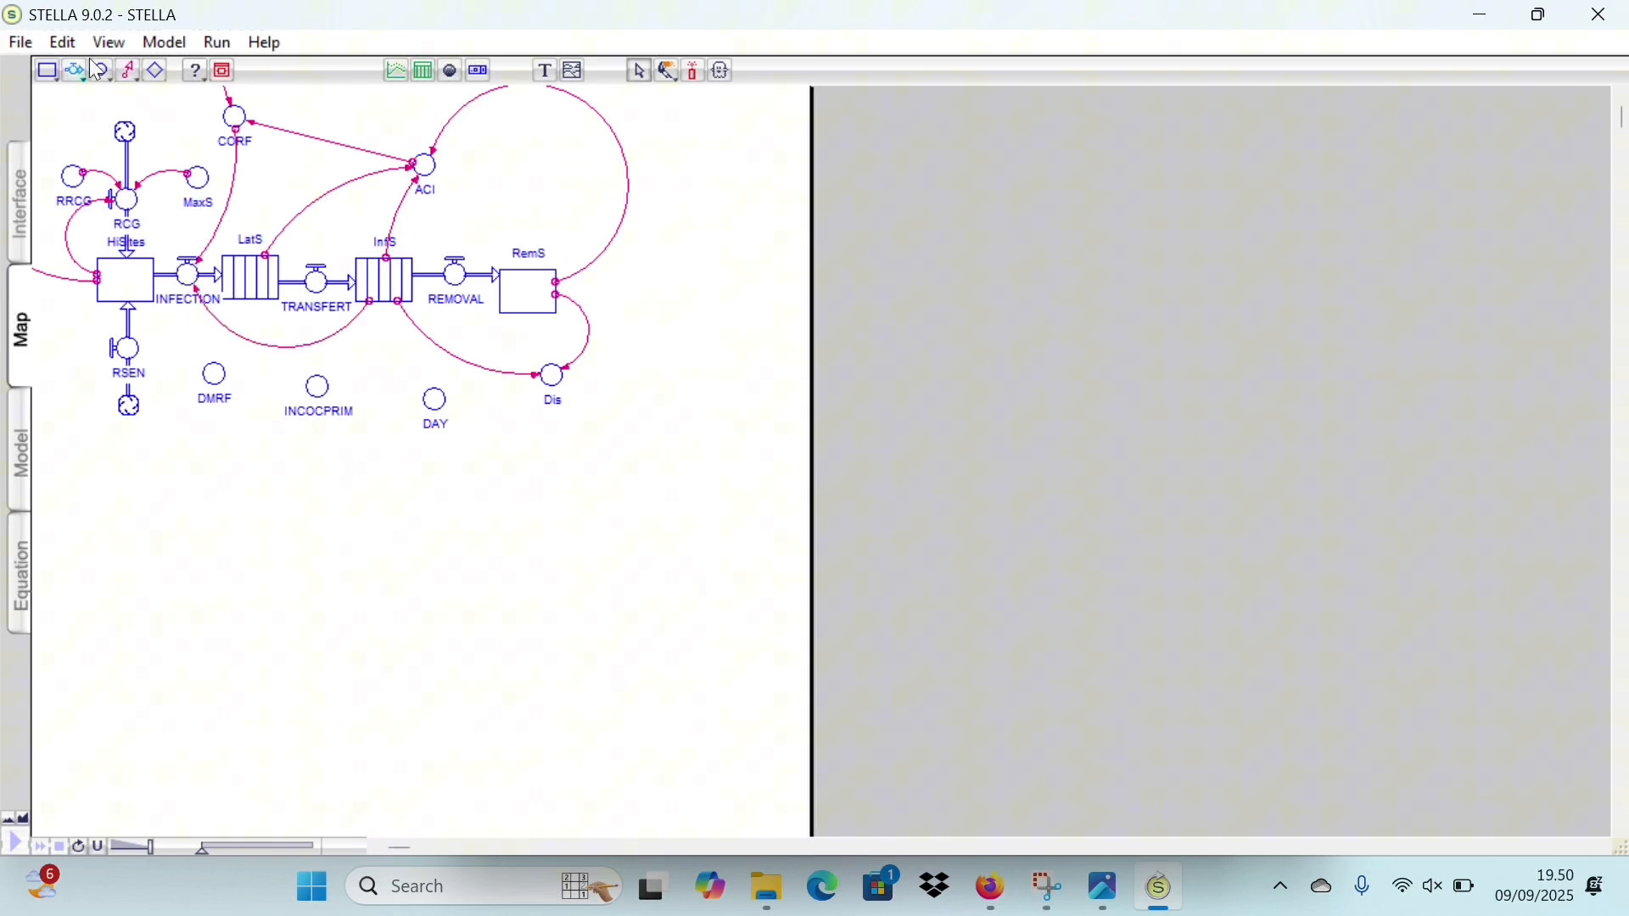
left_click(128, 70)
mouse_move(212, 379)
left_mouse_down()
mouse_move(181, 335)
mouse_move(194, 288)
left_mouse_up()
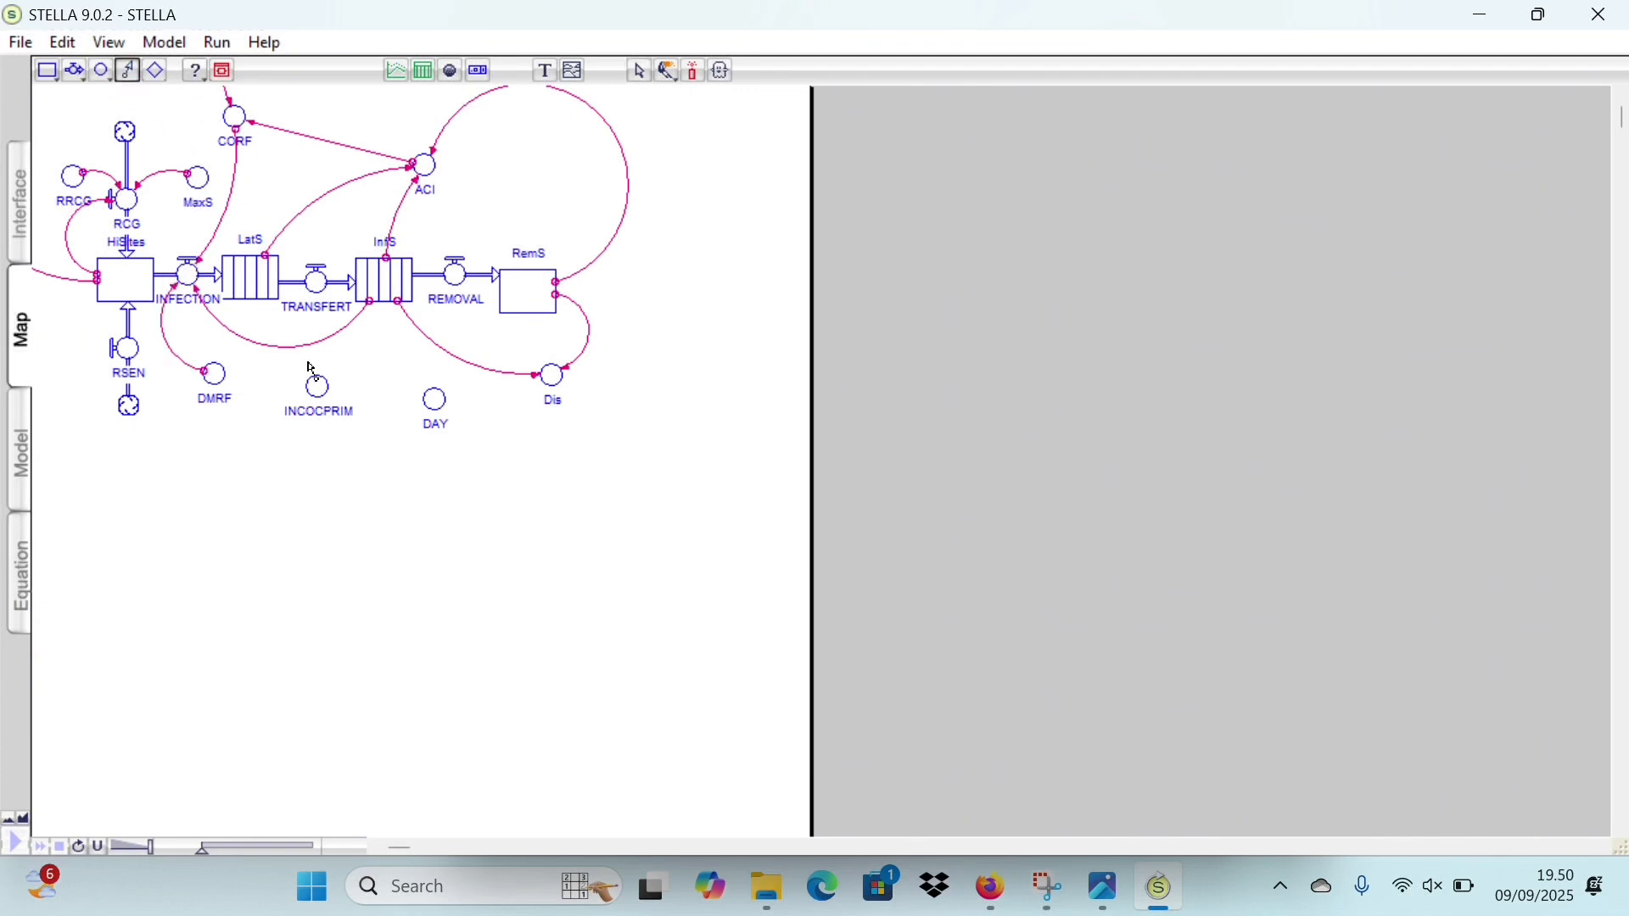
left_click(128, 70)
left_click_drag(316, 392, 183, 305)
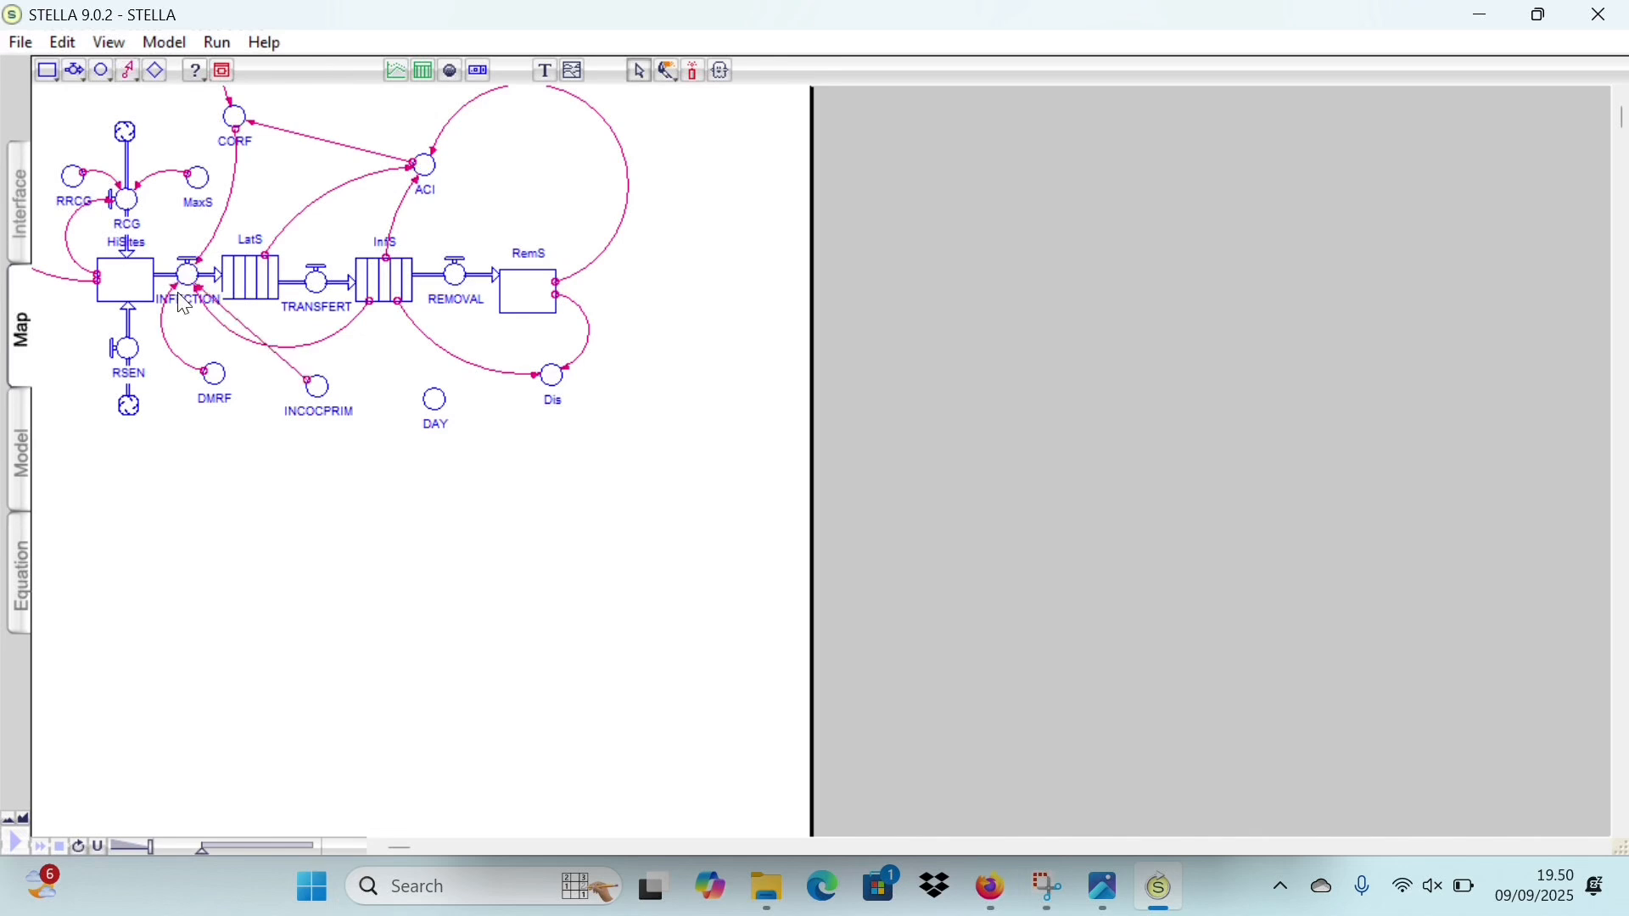
- Link the DAY converter to INCOCPRIM with an action connector and shift INCOCPRIM slightly down
left_click(132, 72)
left_click_drag(431, 399, 319, 385)
left_click(322, 390)
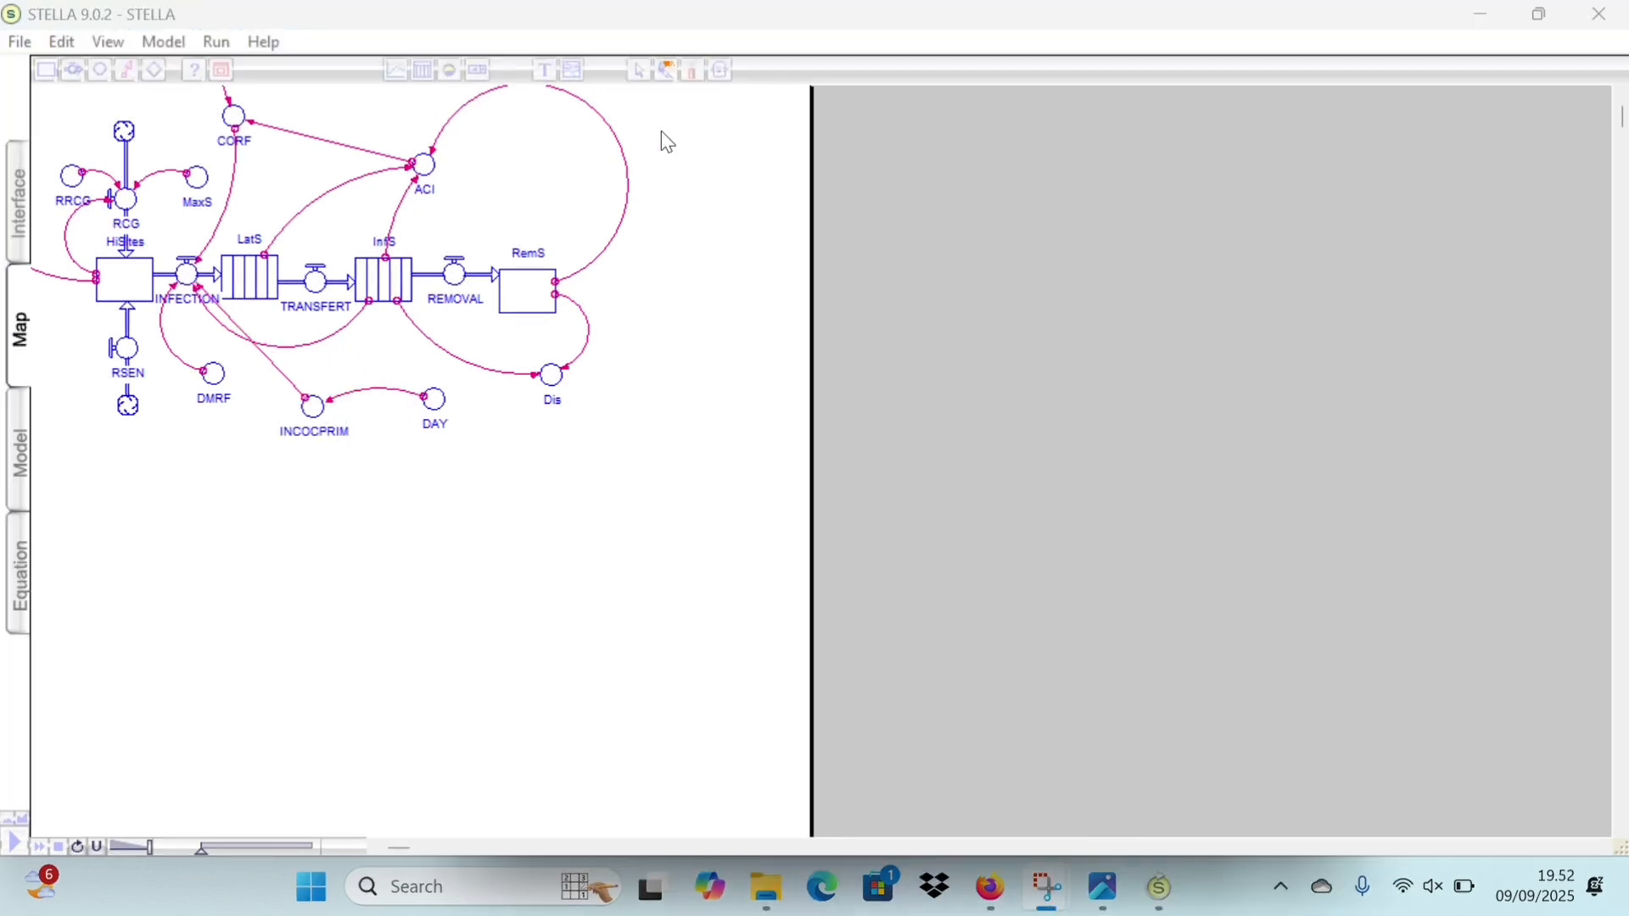
- Place a ghost of the REMOVAL flow below DMRF and link it to the RSEN flow
left_click(455, 278)
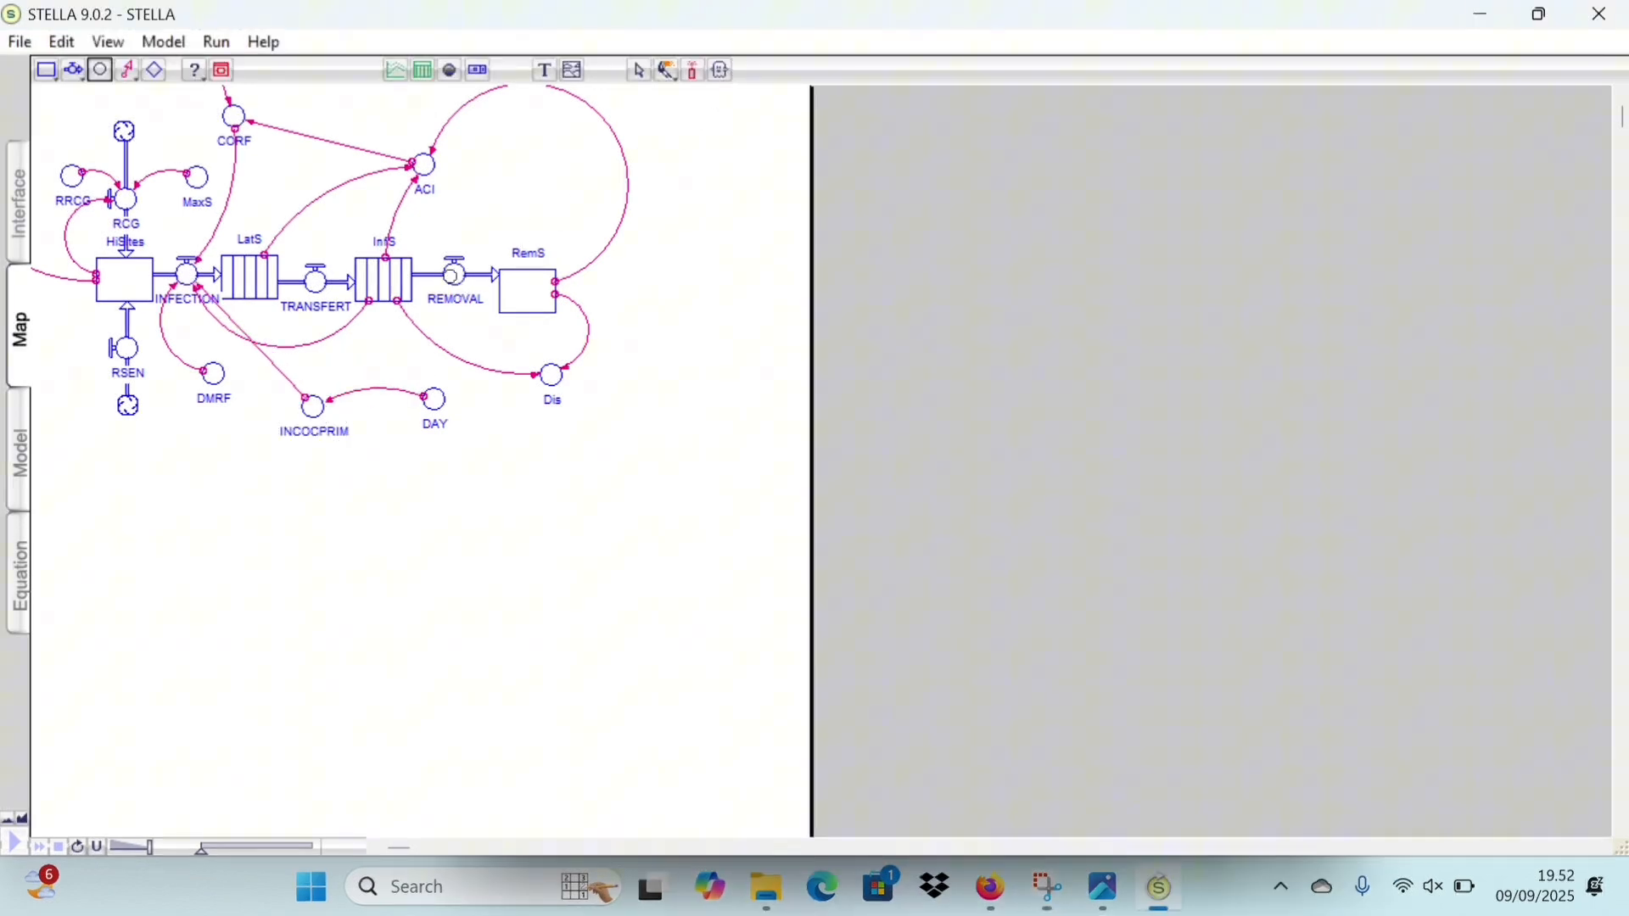
left_click(176, 441)
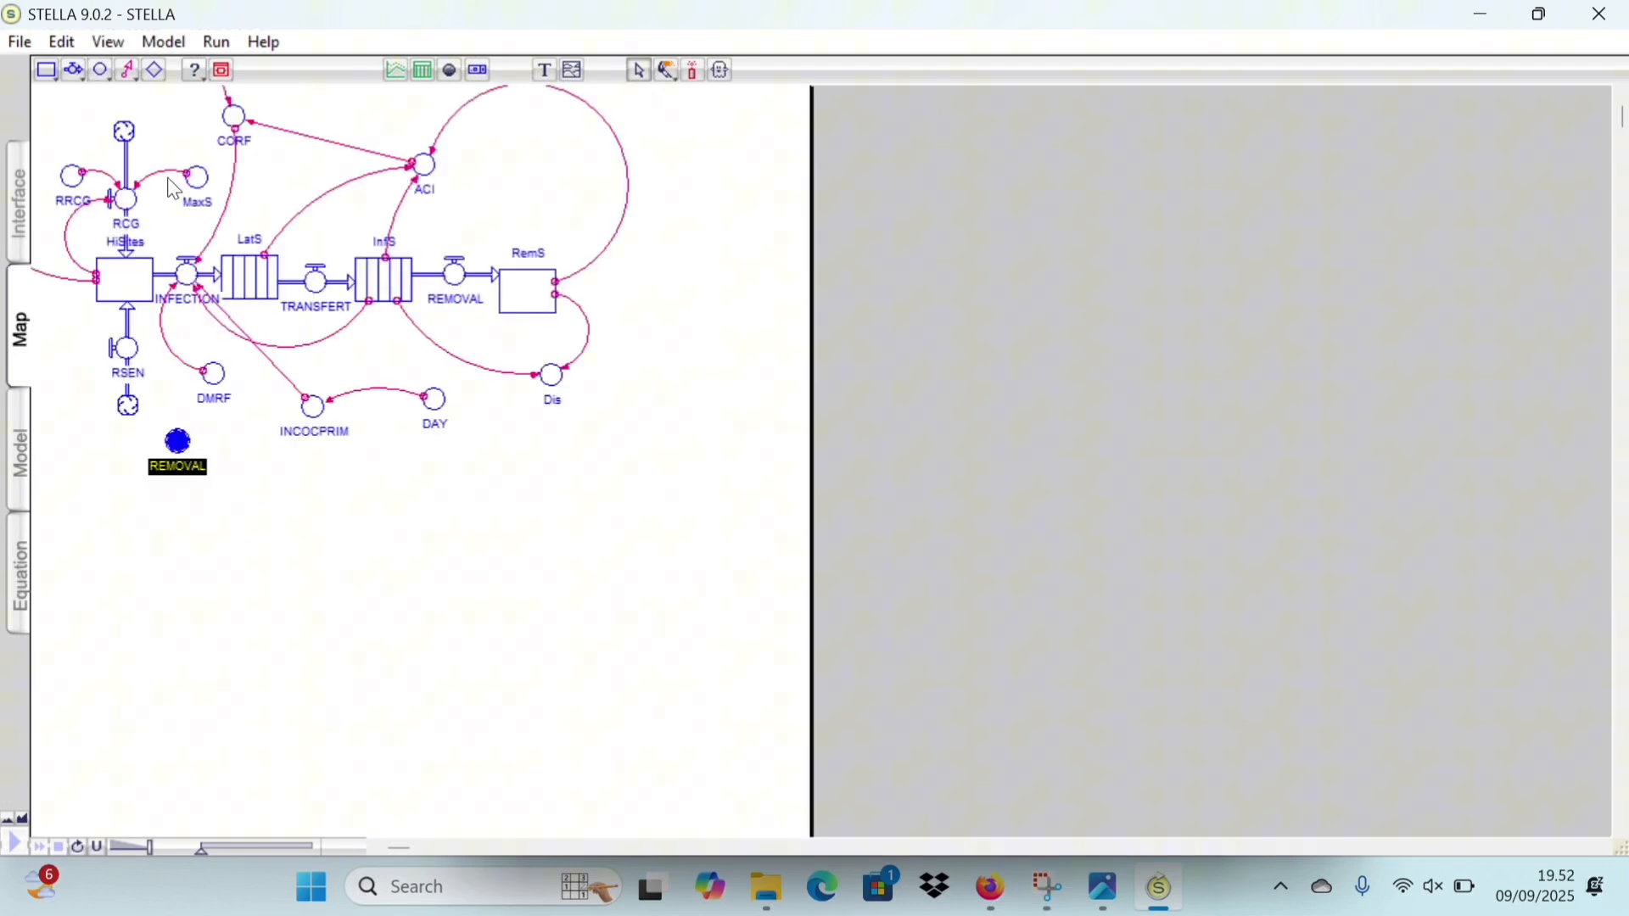
left_click(127, 73)
left_click_drag(177, 446, 140, 362)
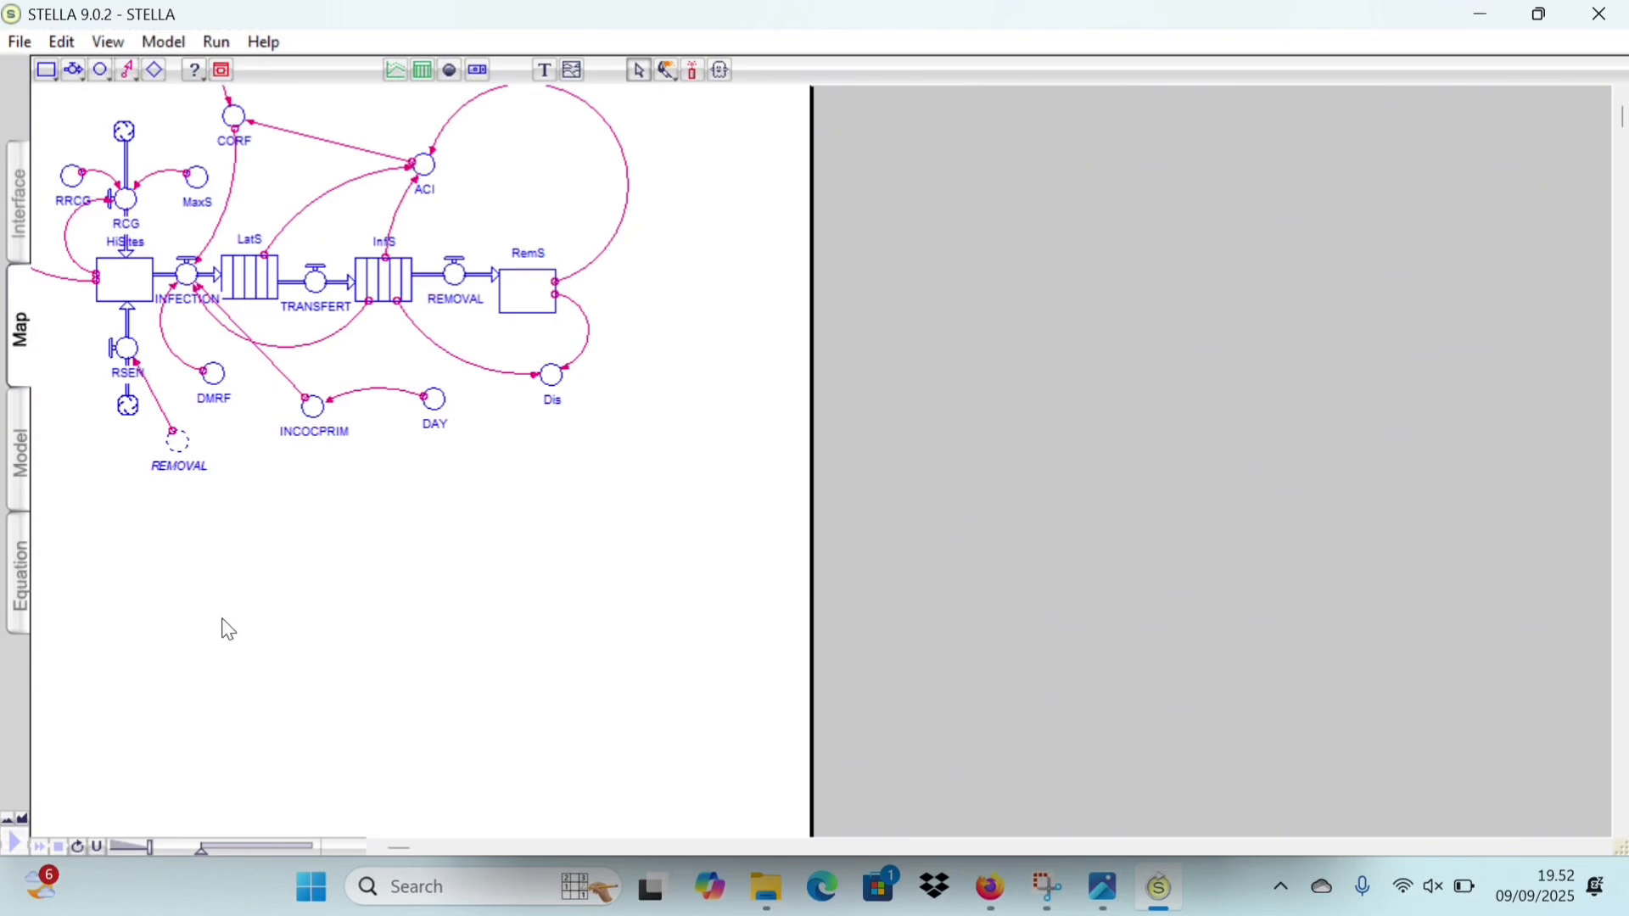
left_click_drag(177, 443, 194, 435)
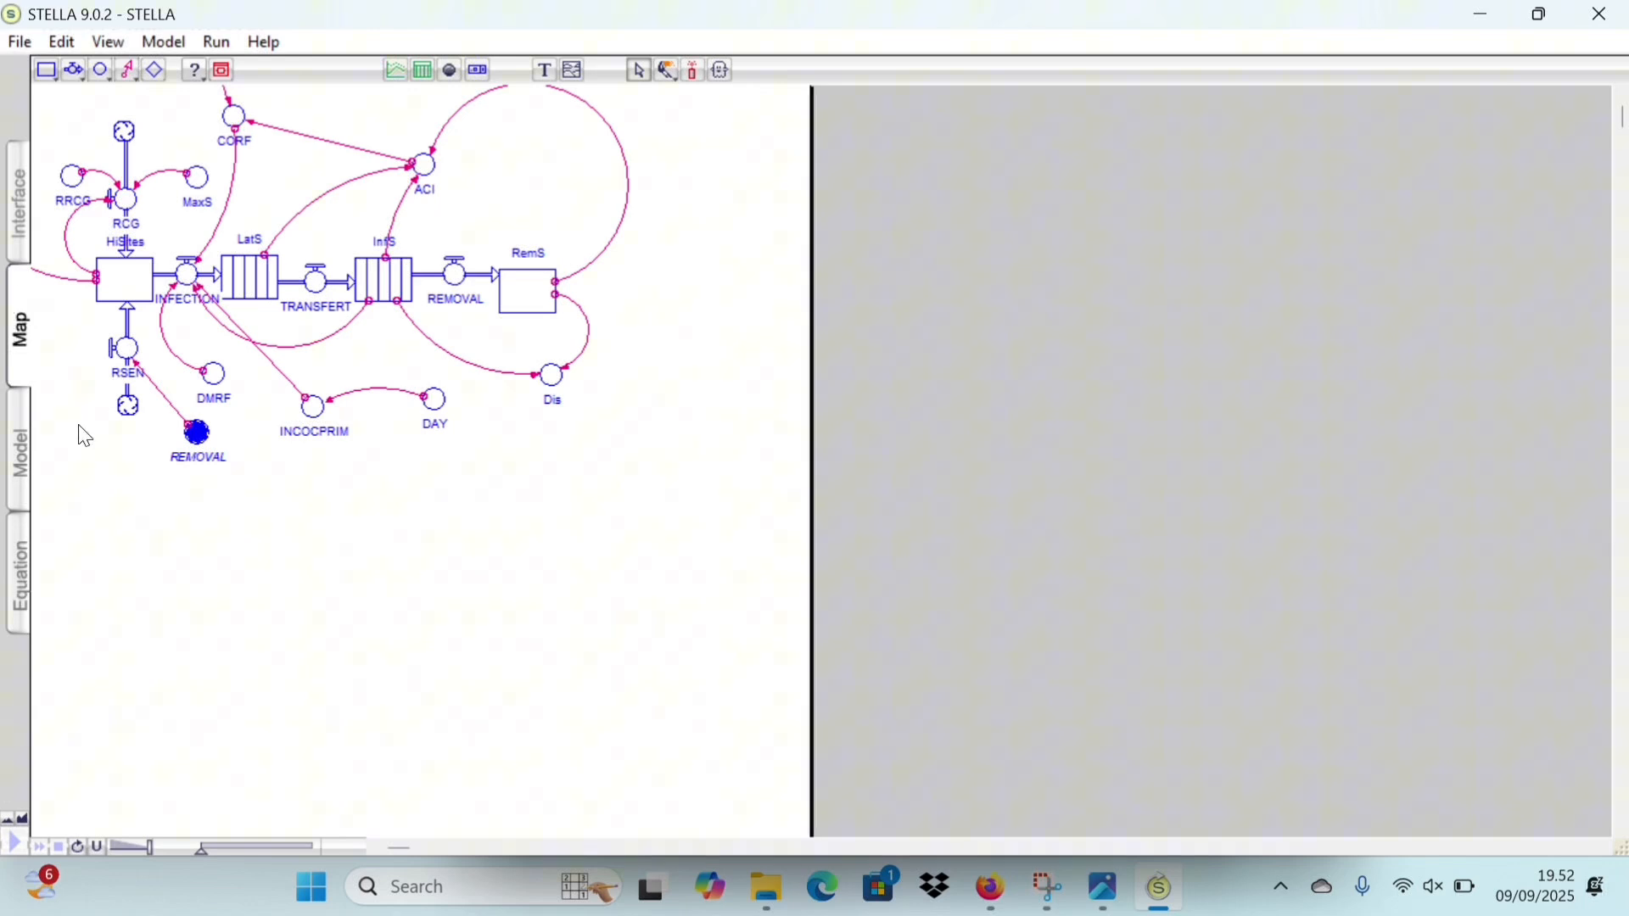
- In the model layer, build the RCG flow's equation from RRCG*HiSites, the constant 1 and HiSites/MaxS
left_click(19, 449)
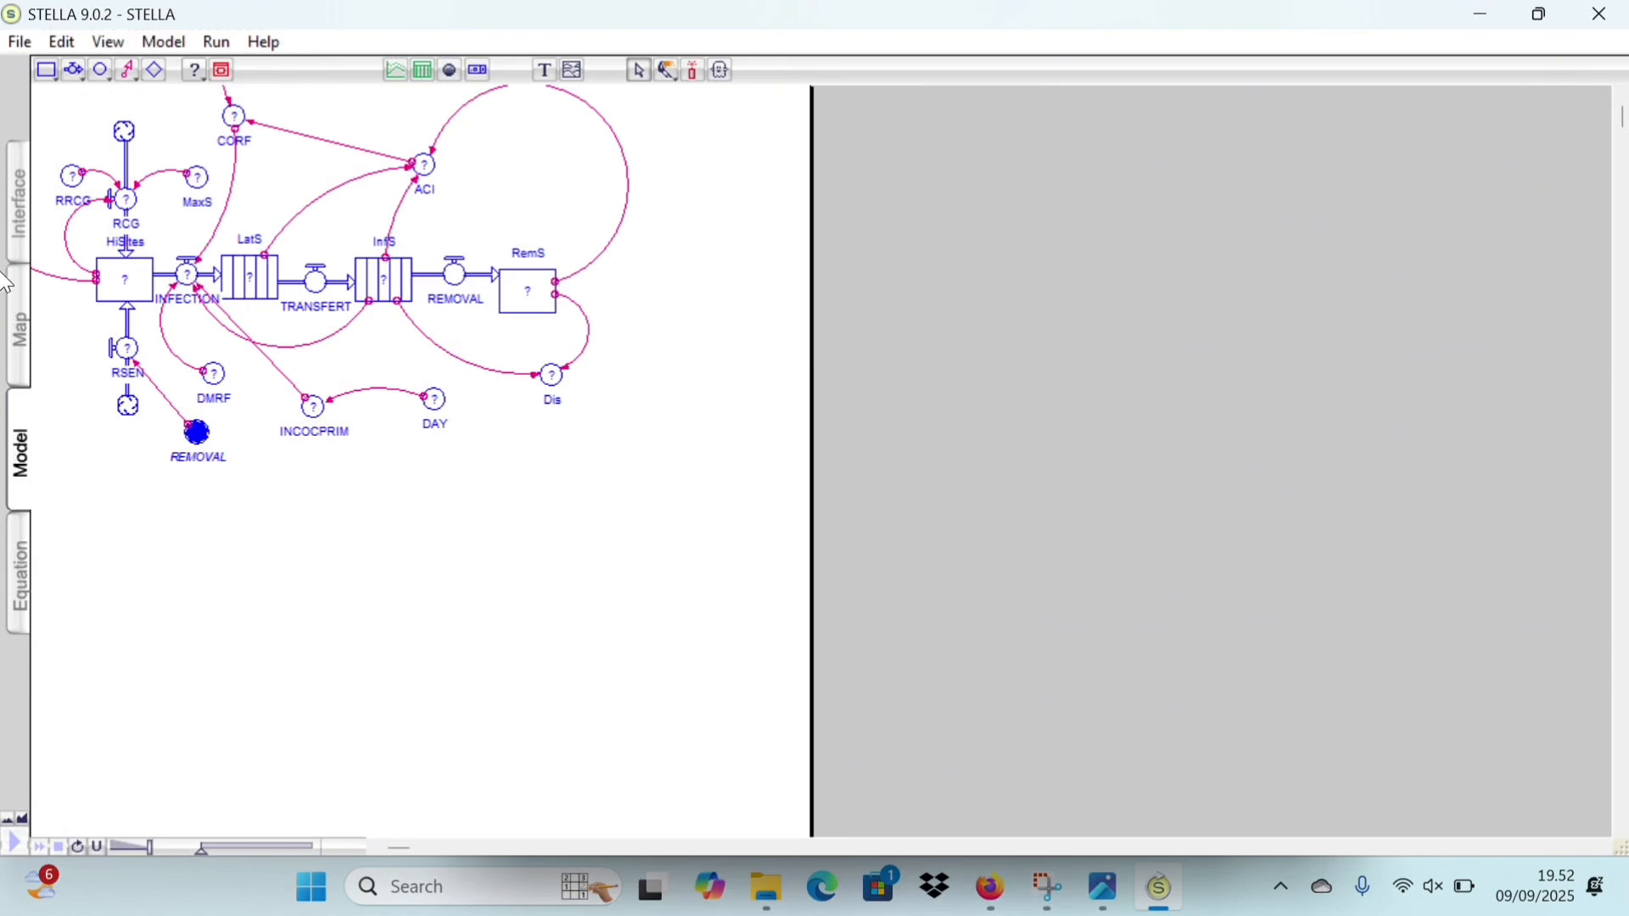
double_click(125, 200)
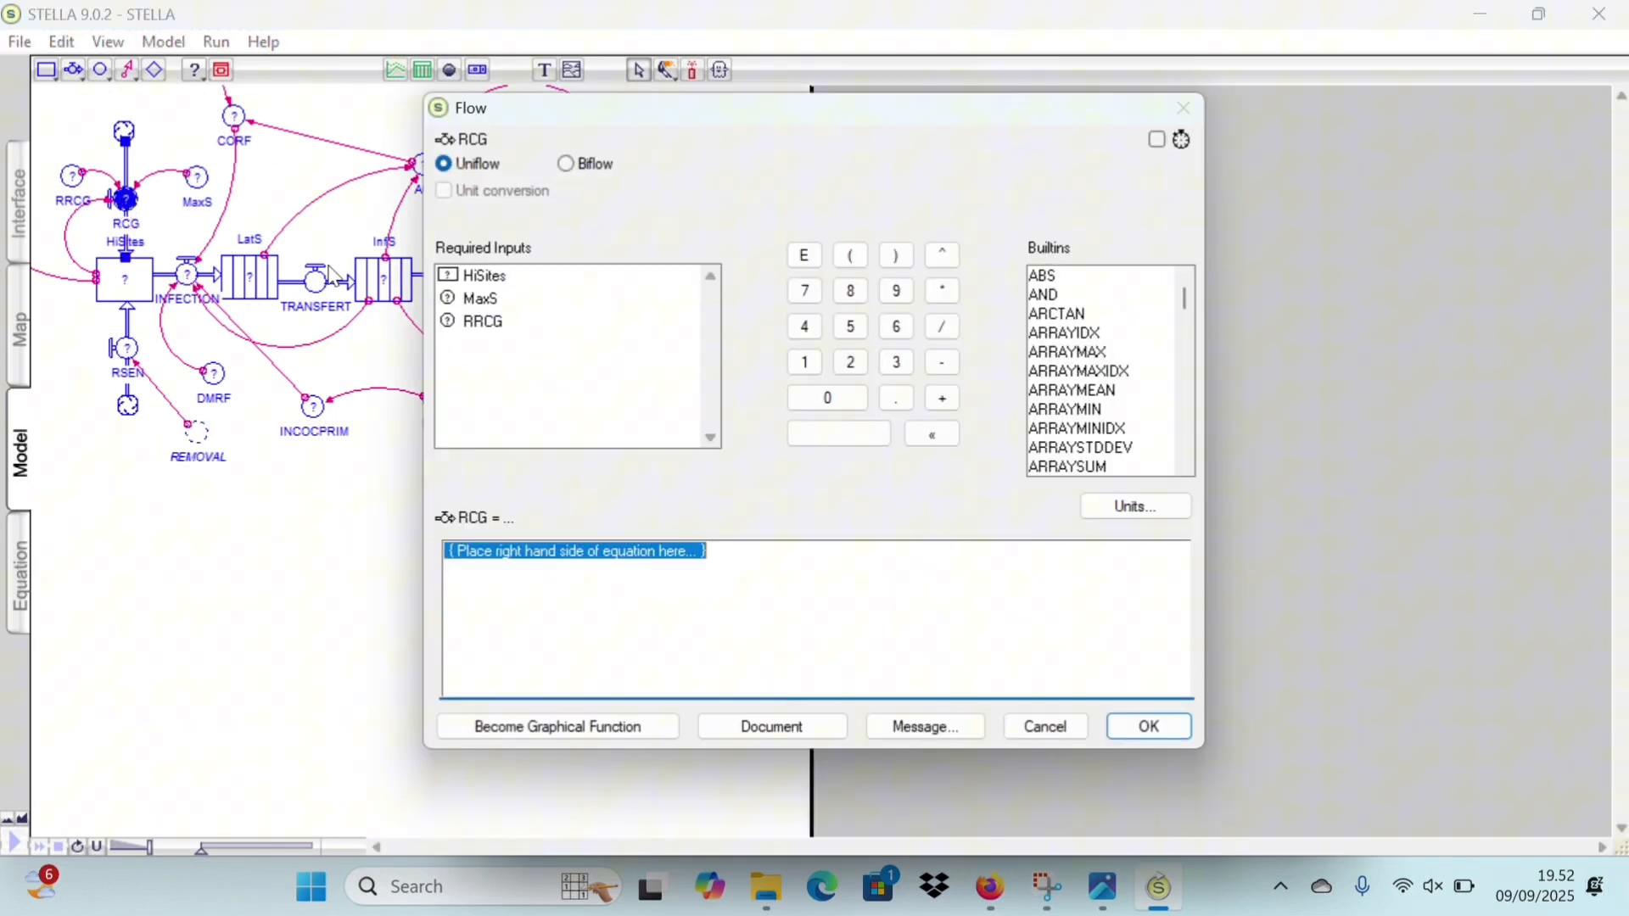
left_click(480, 330)
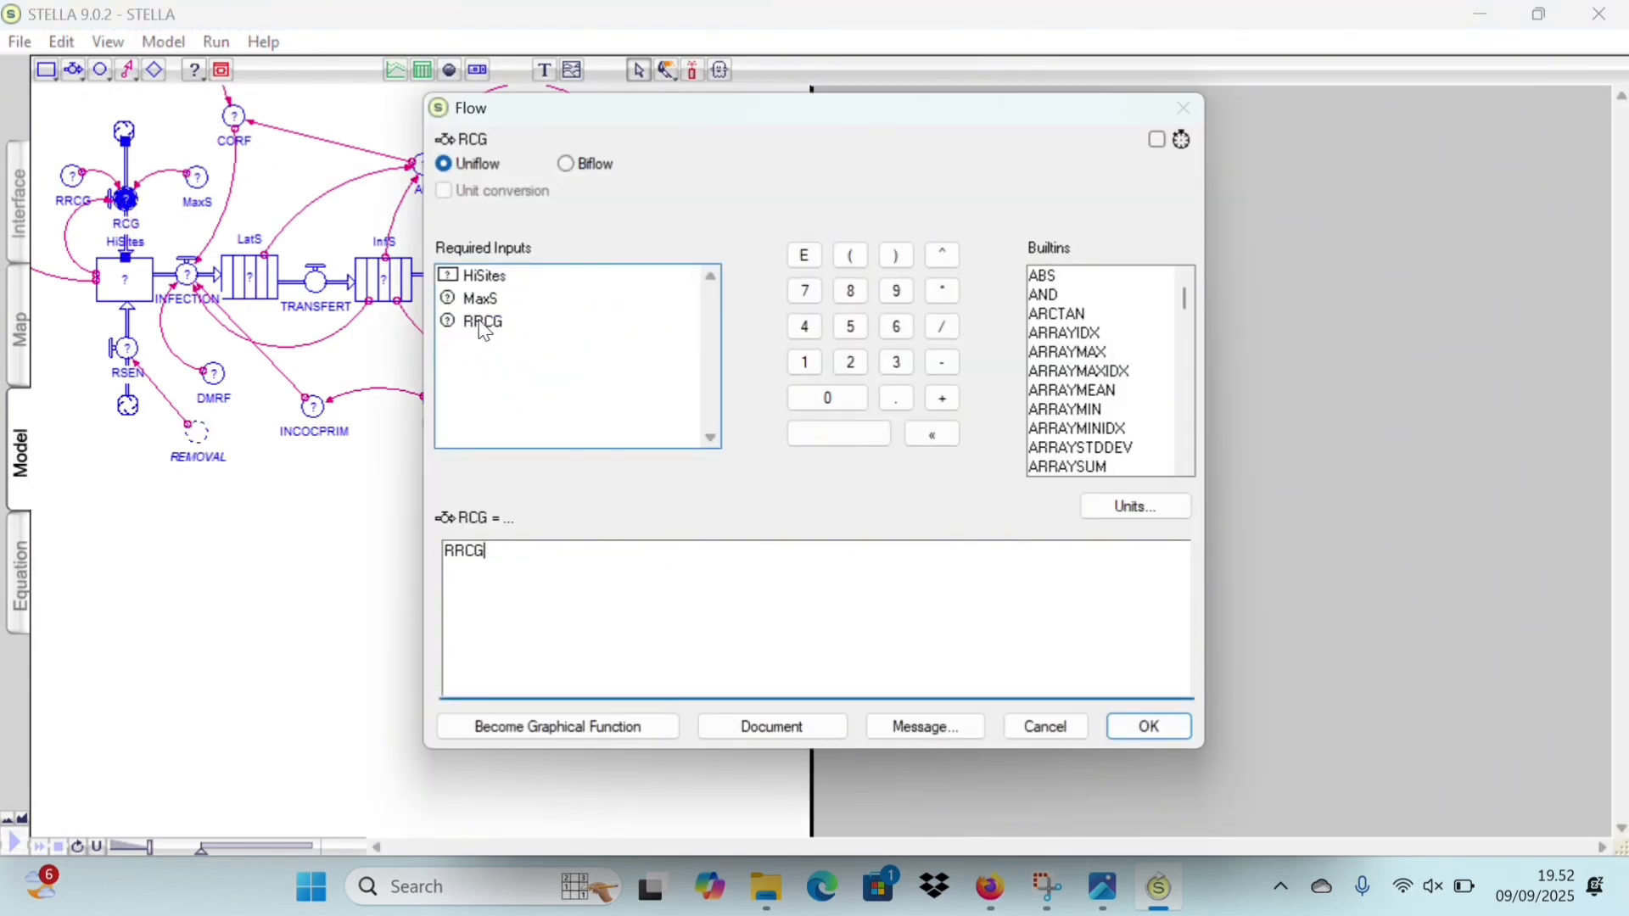
left_click(944, 289)
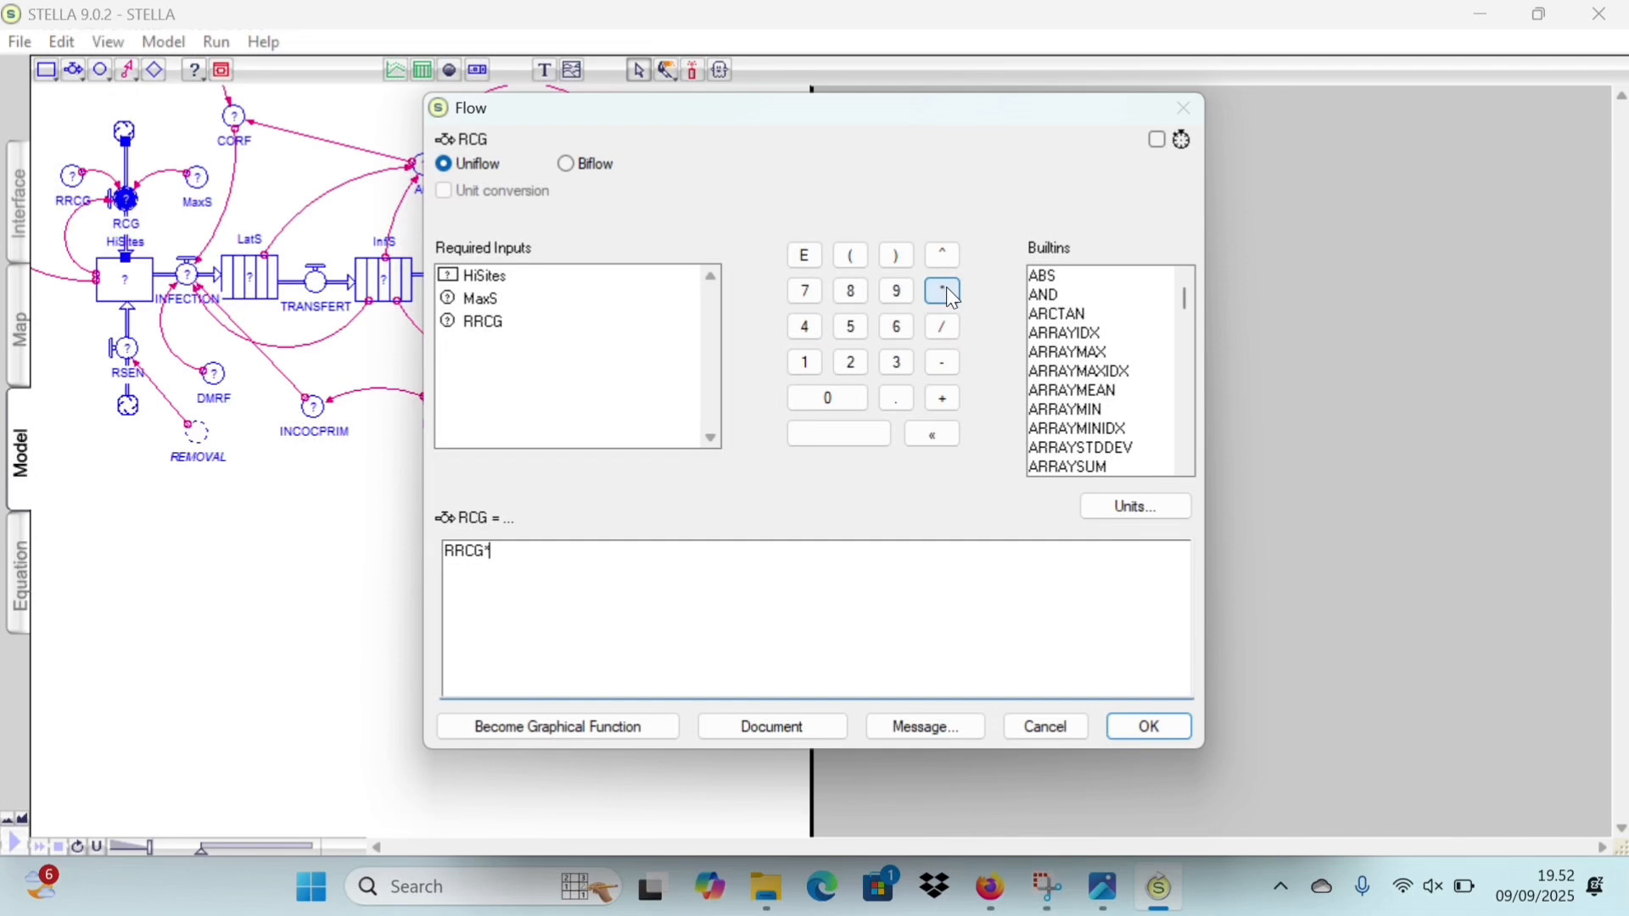
left_click(570, 278)
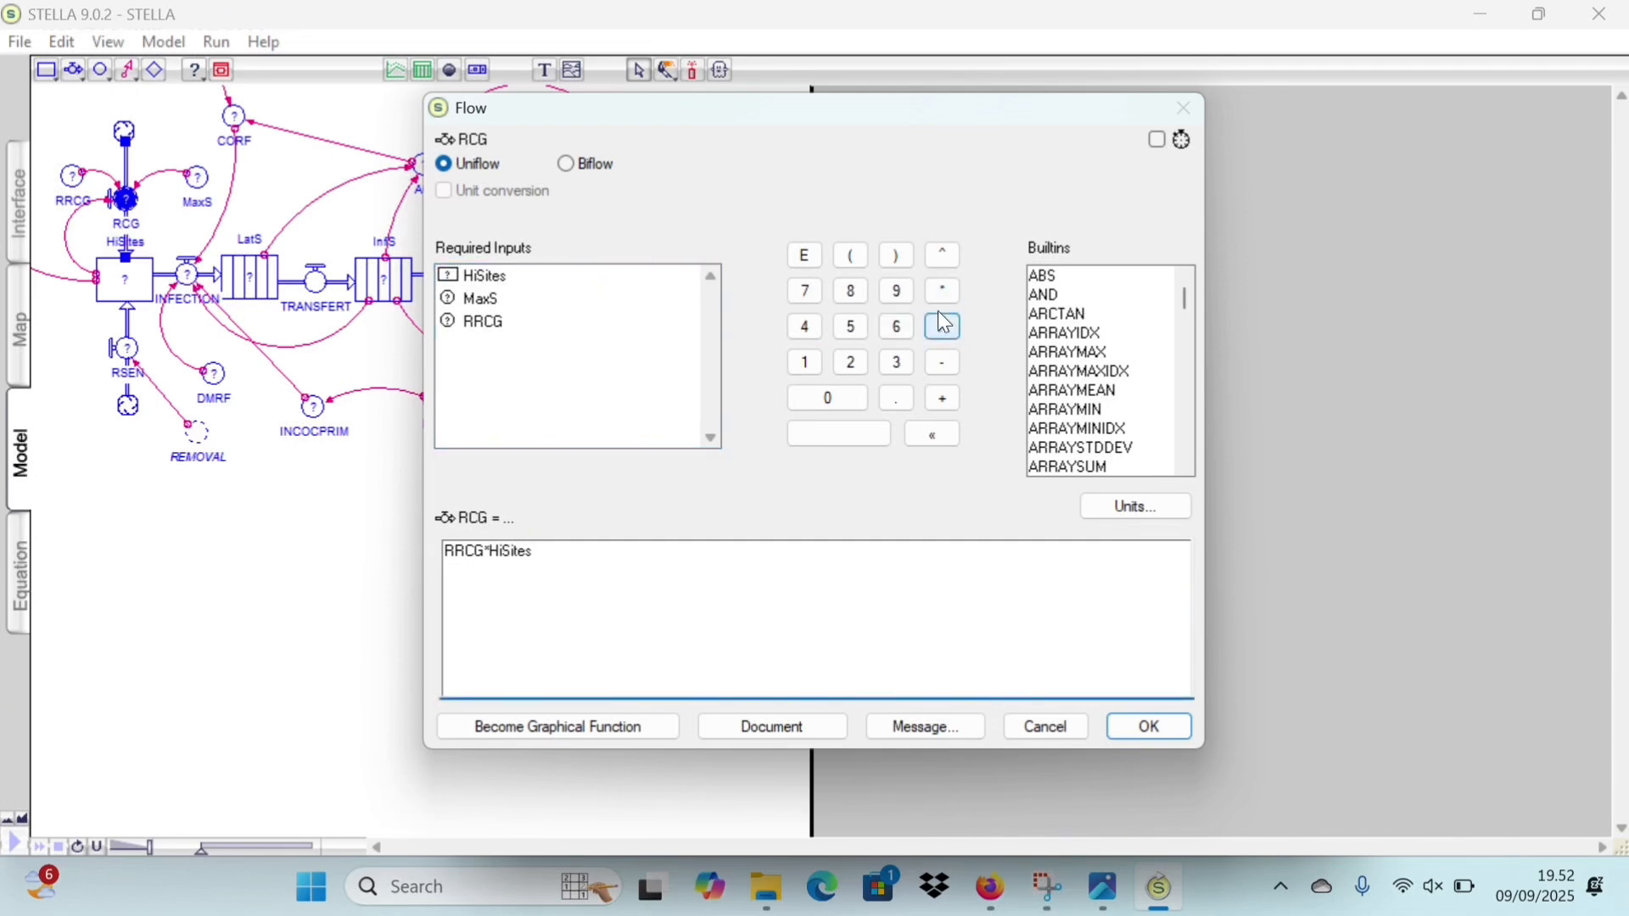
left_click(804, 364)
left_click(491, 278)
left_click(942, 328)
left_click(482, 299)
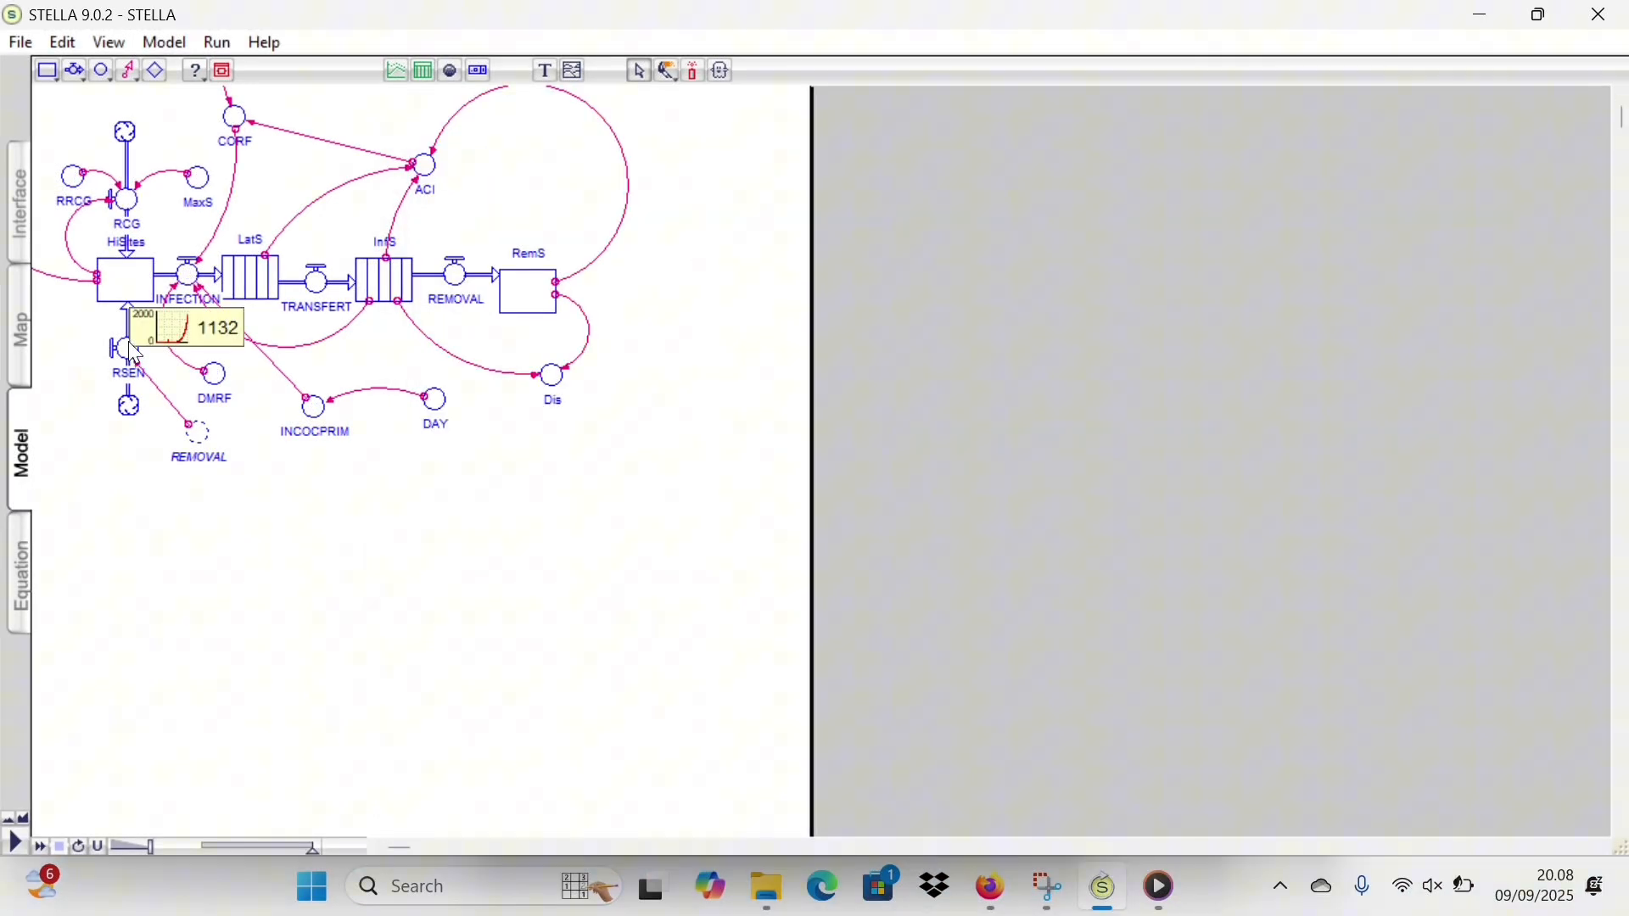
- Set the initial value of HiSites to 100 and of the LatS conveyor to 0,0,0,0,0,0
double_click(132, 286)
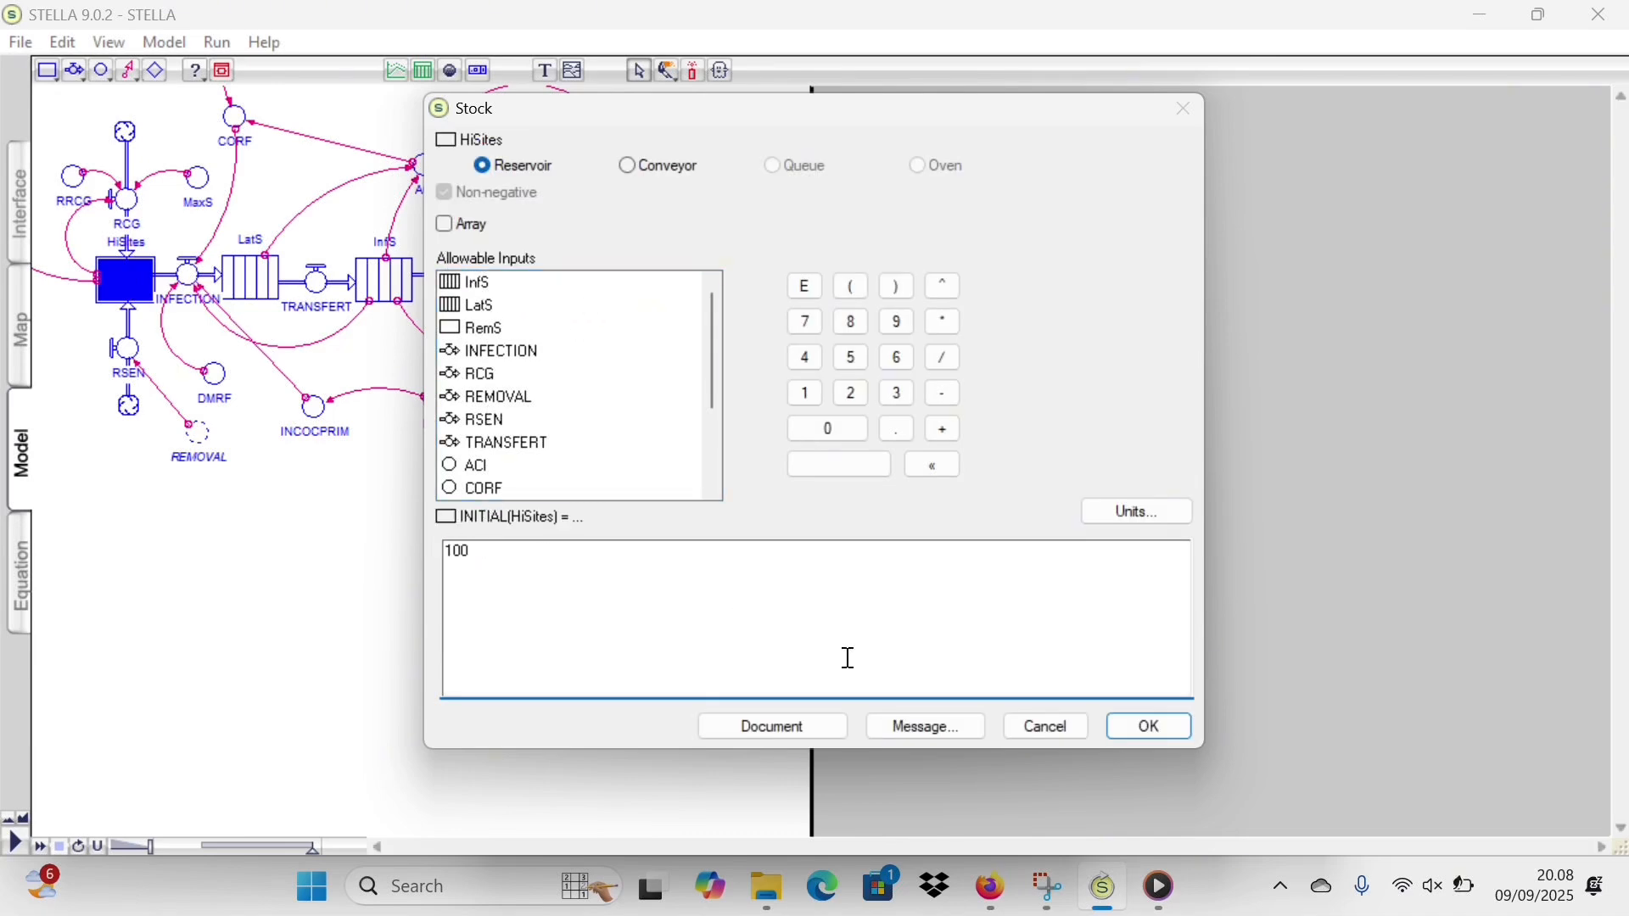
left_click(1164, 717)
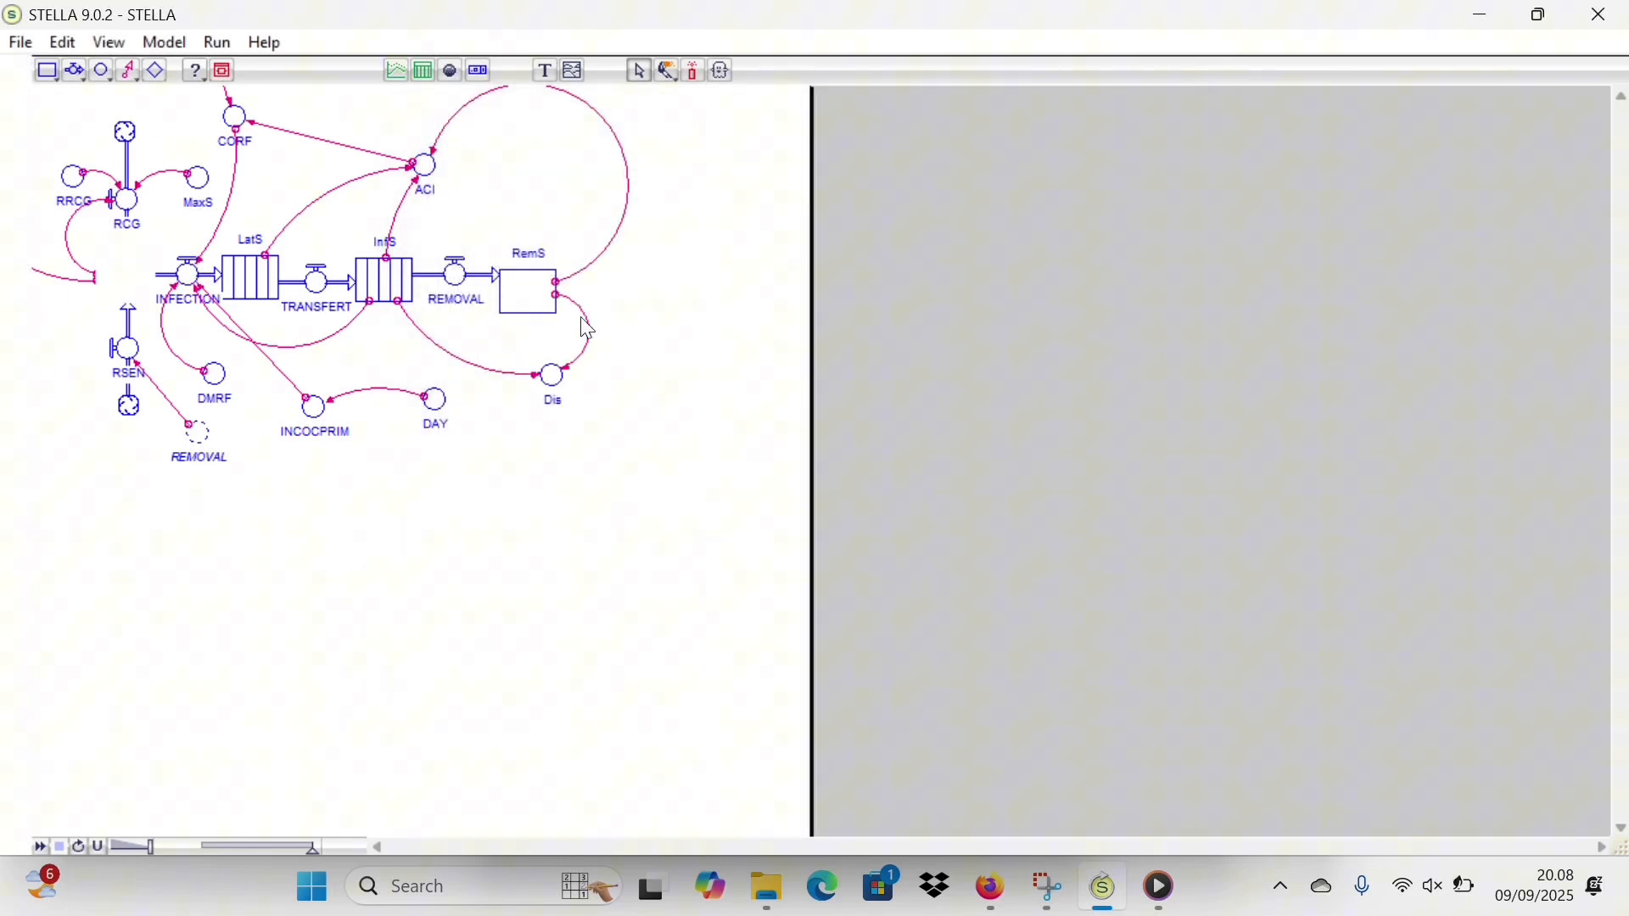
left_click(257, 270)
double_click(258, 267)
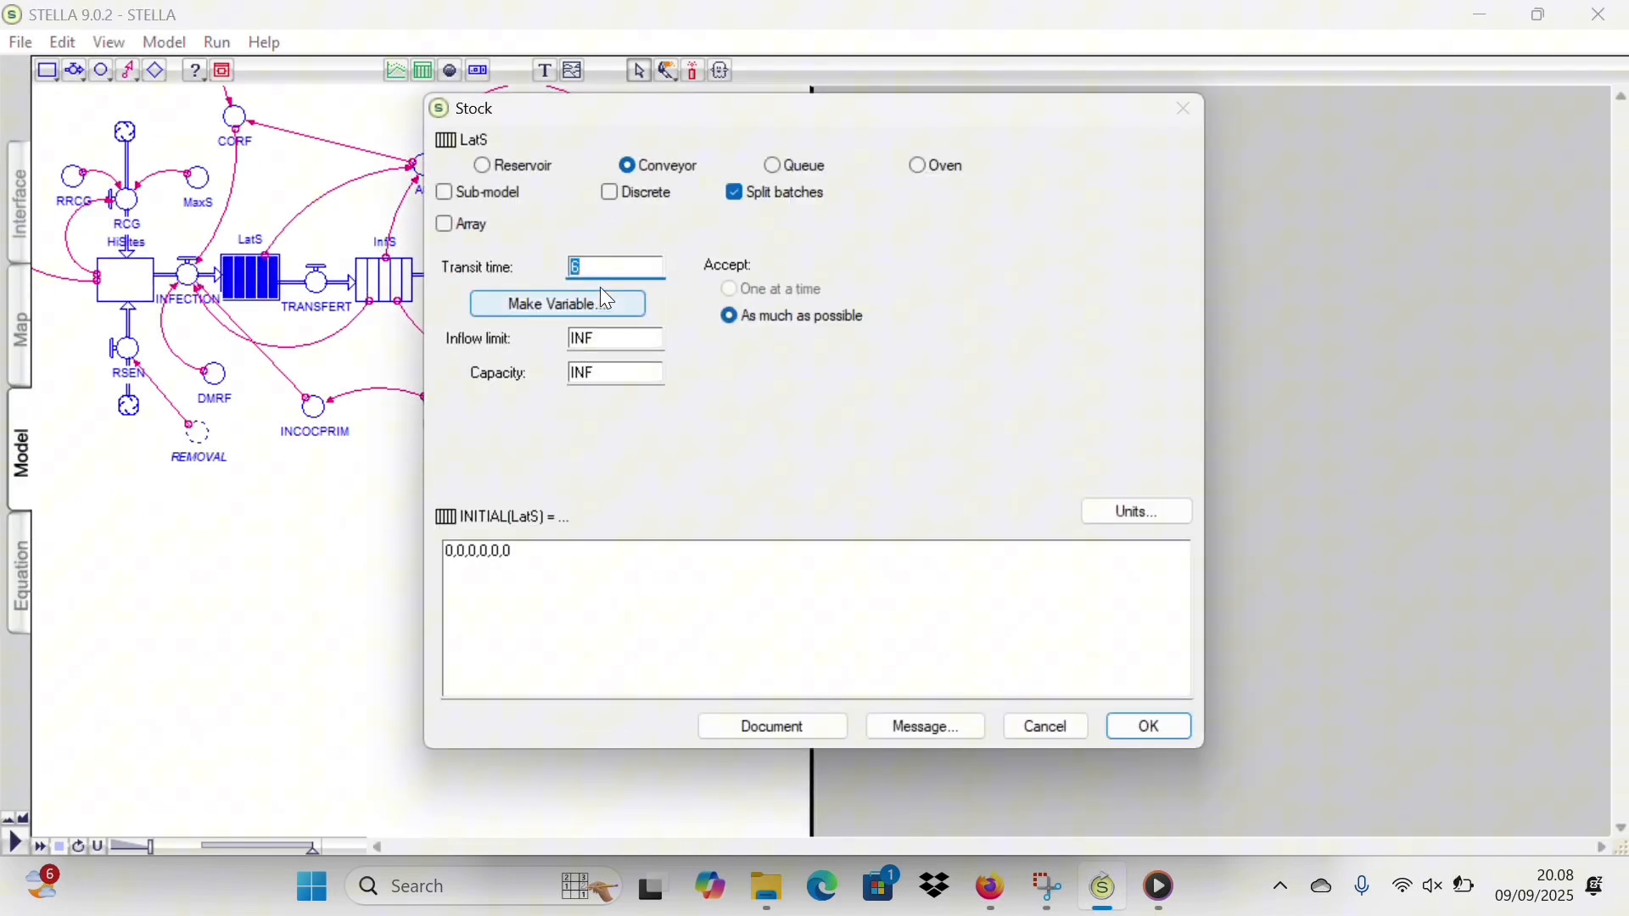
left_click(563, 550)
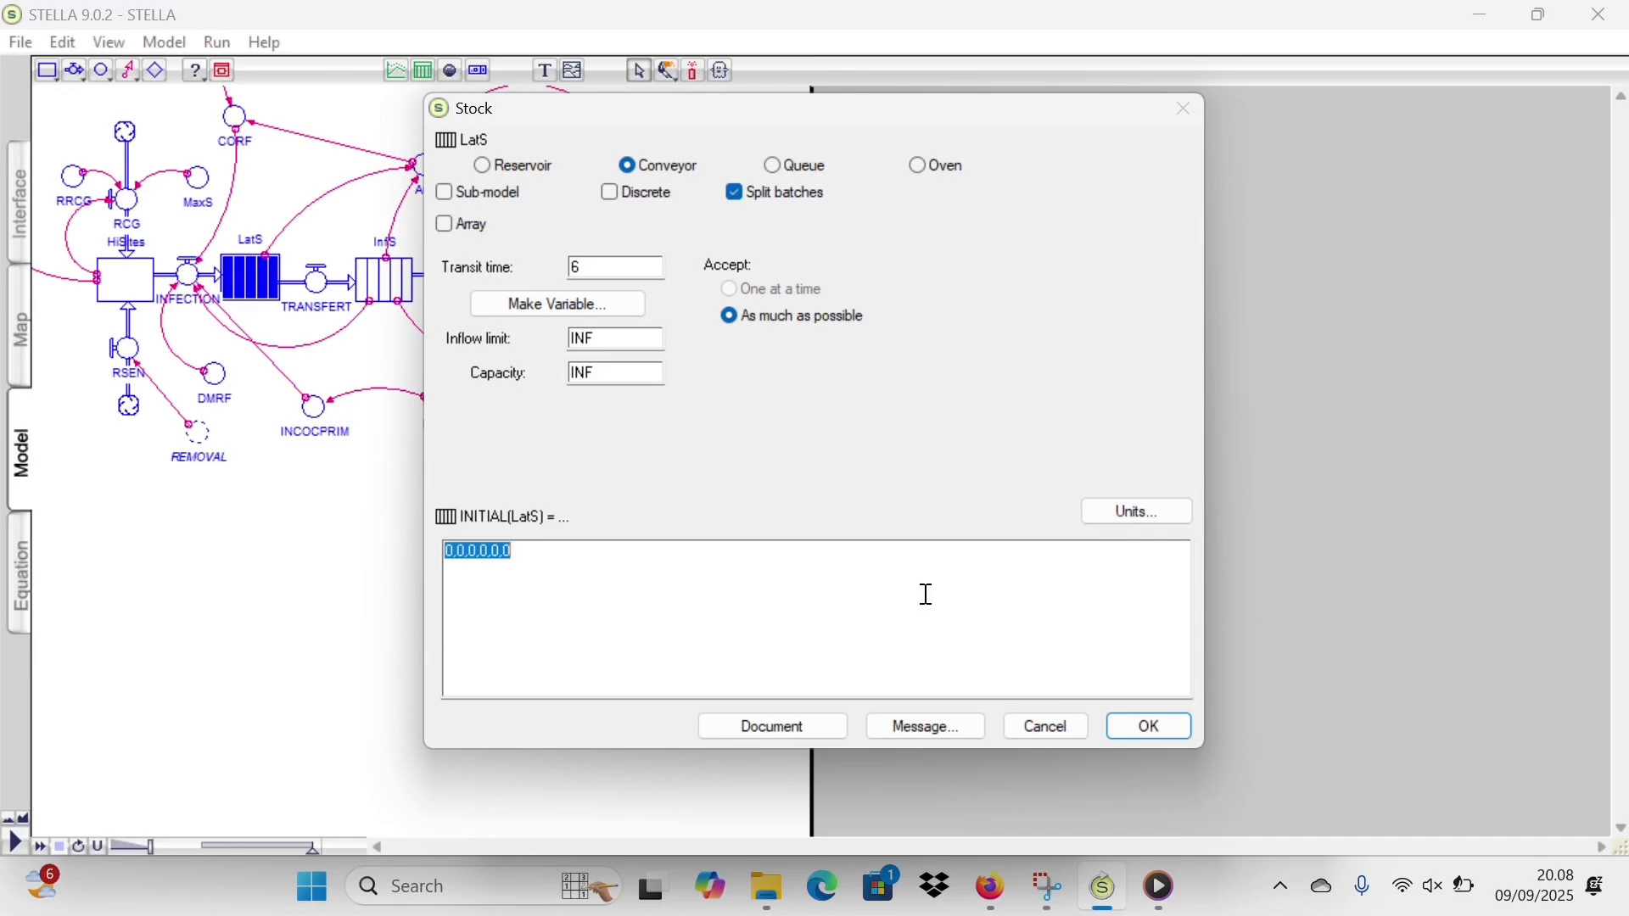
type("0,")
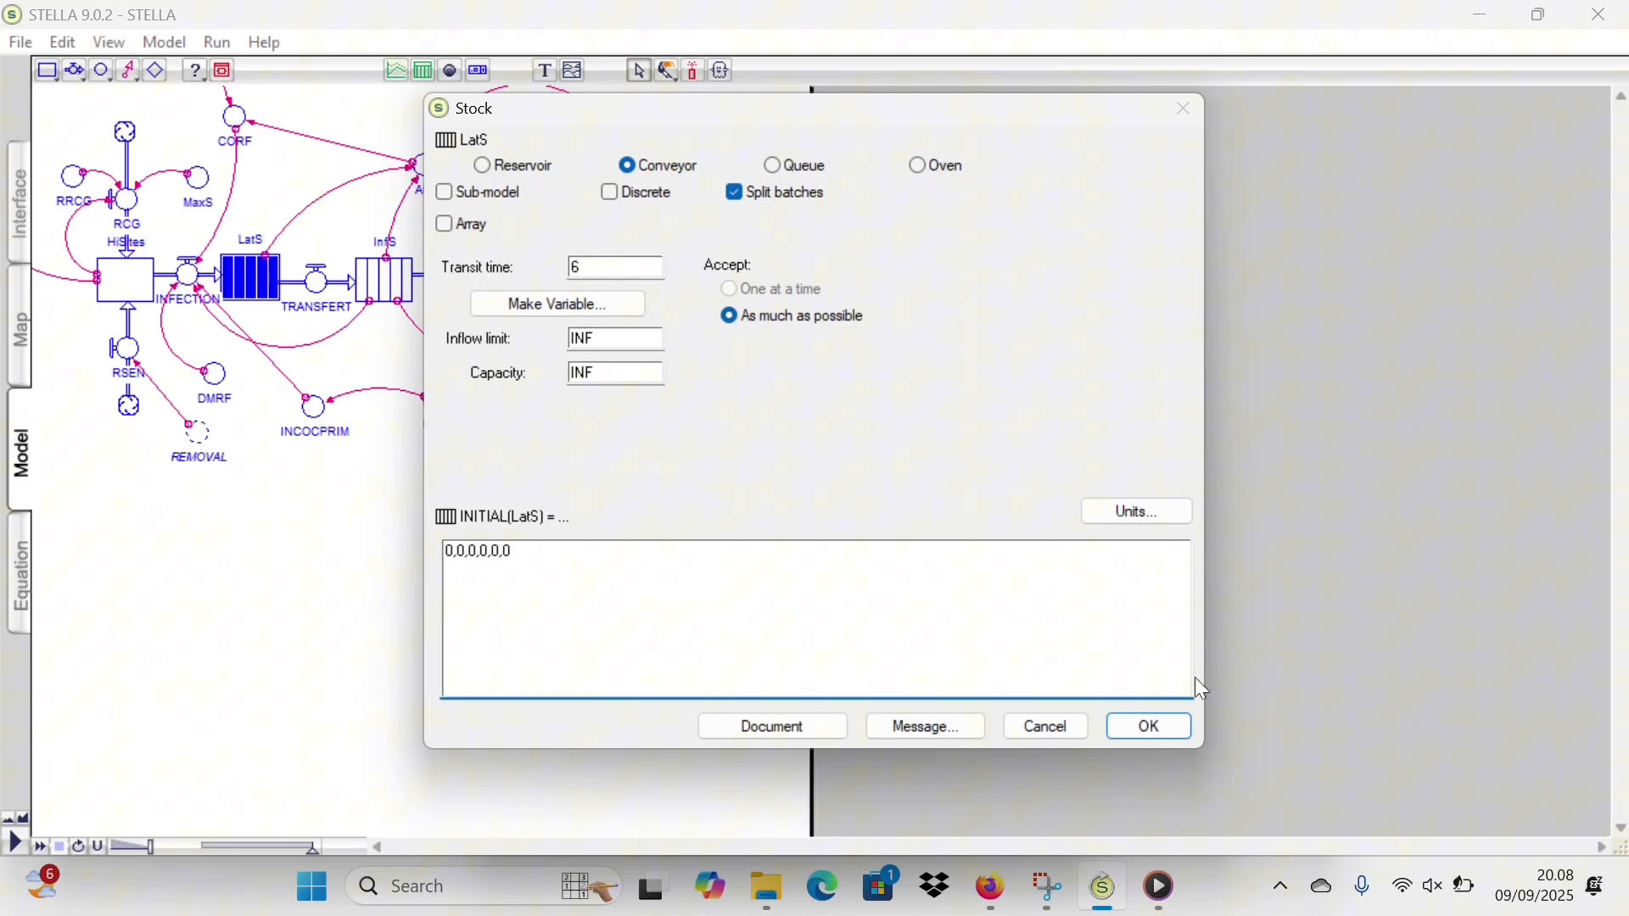
left_click(1128, 734)
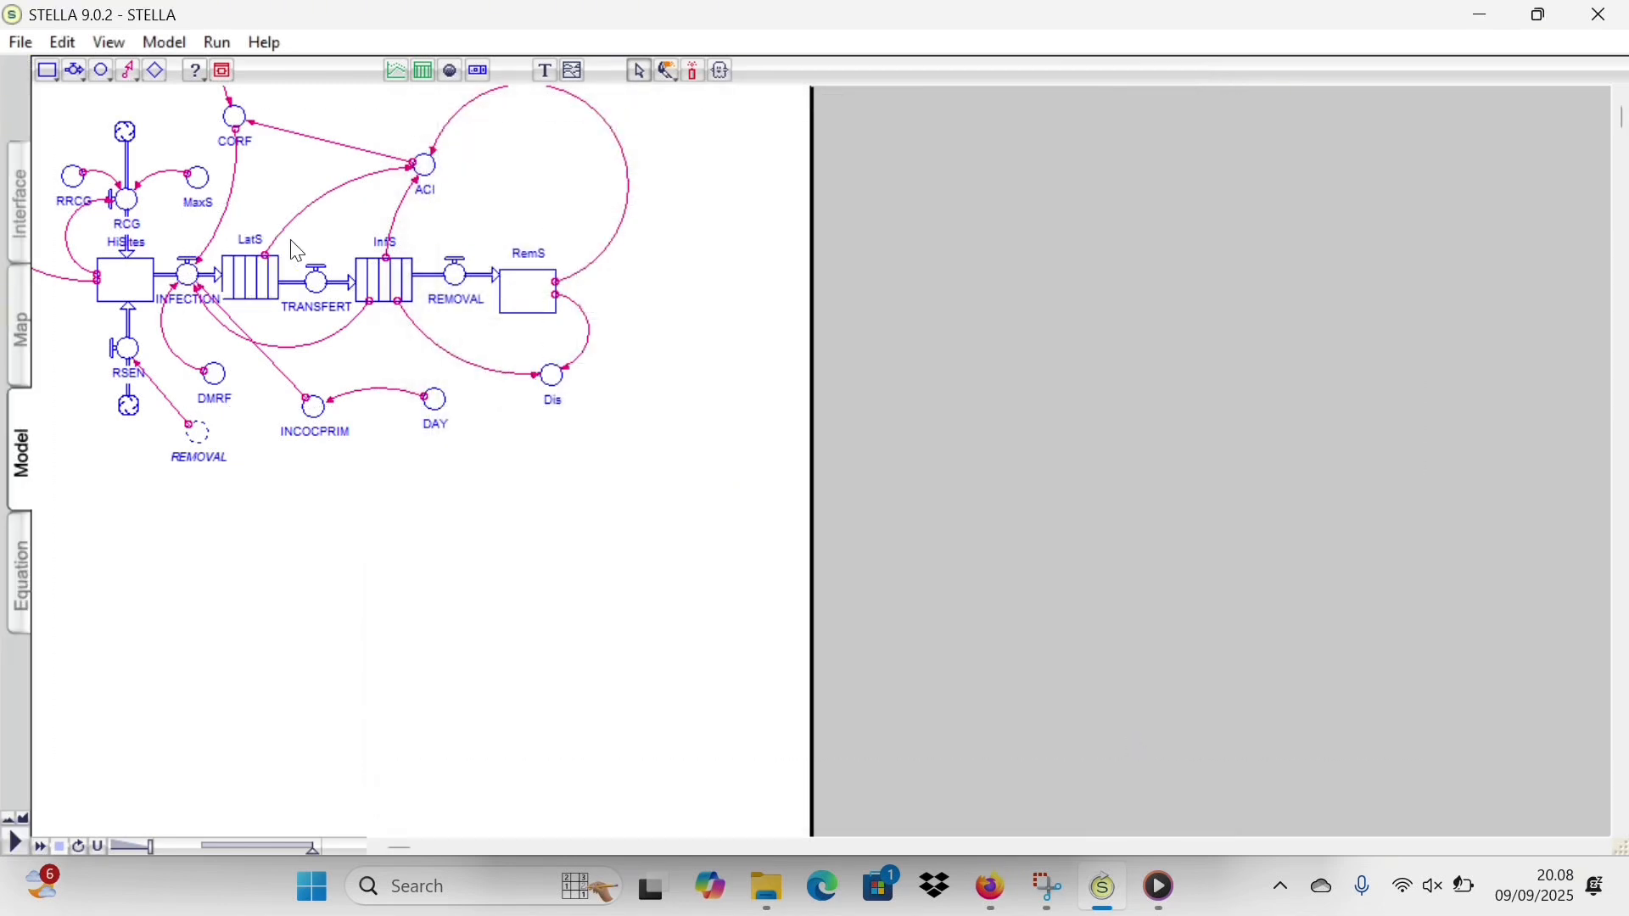
- Check the transit time setting of the TRANSFERT flow
left_click(315, 281)
double_click(374, 278)
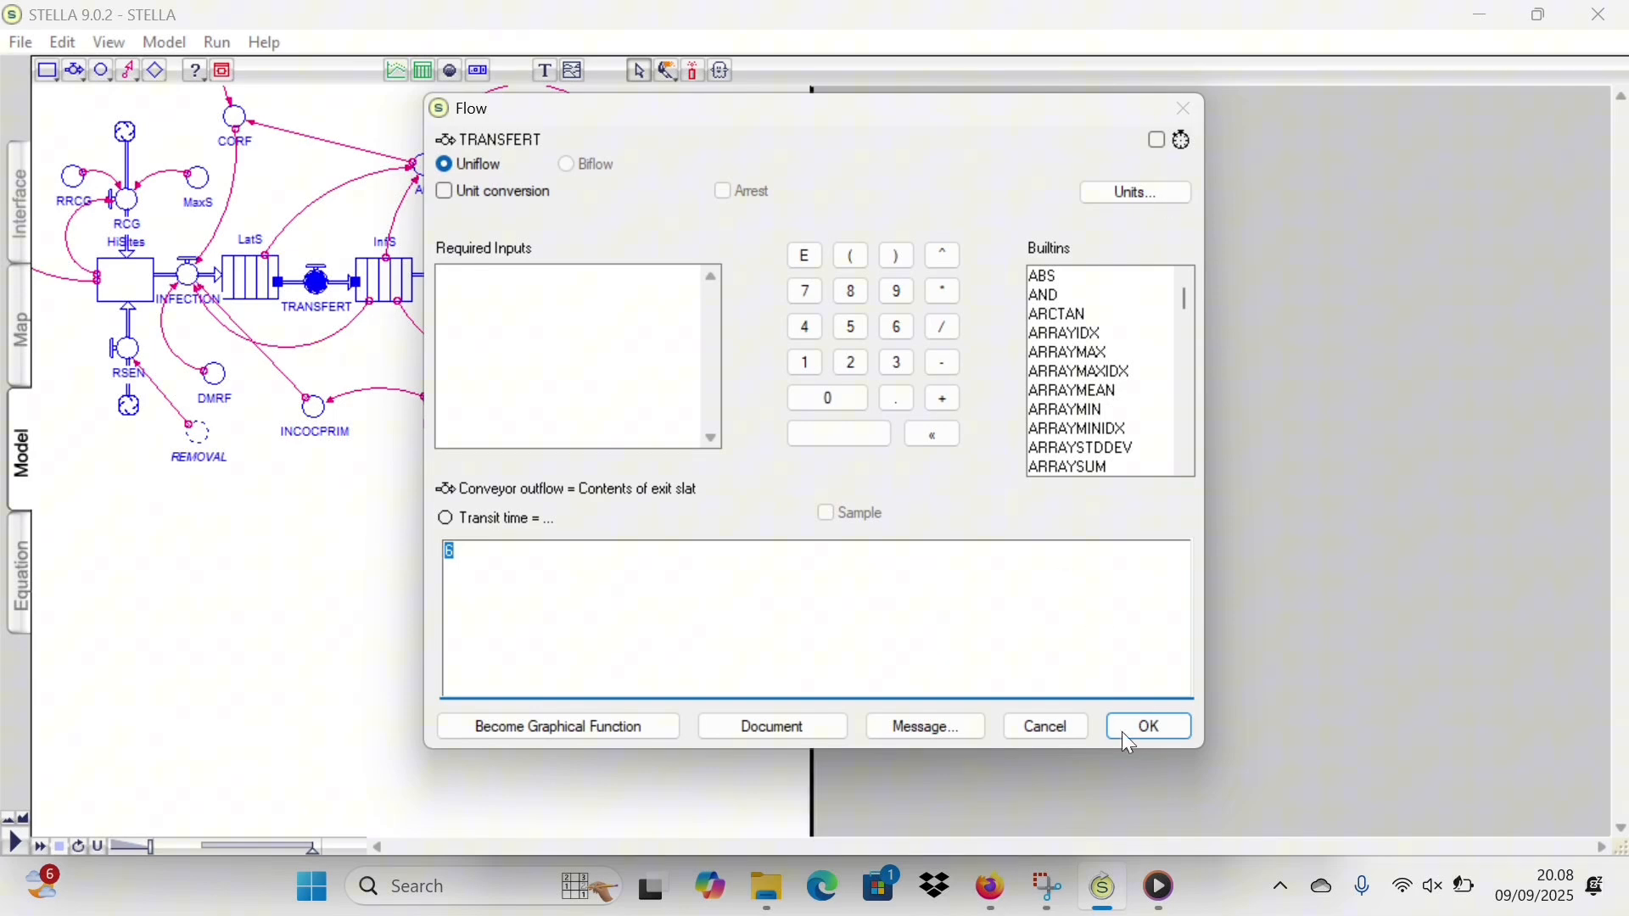
left_click(1142, 725)
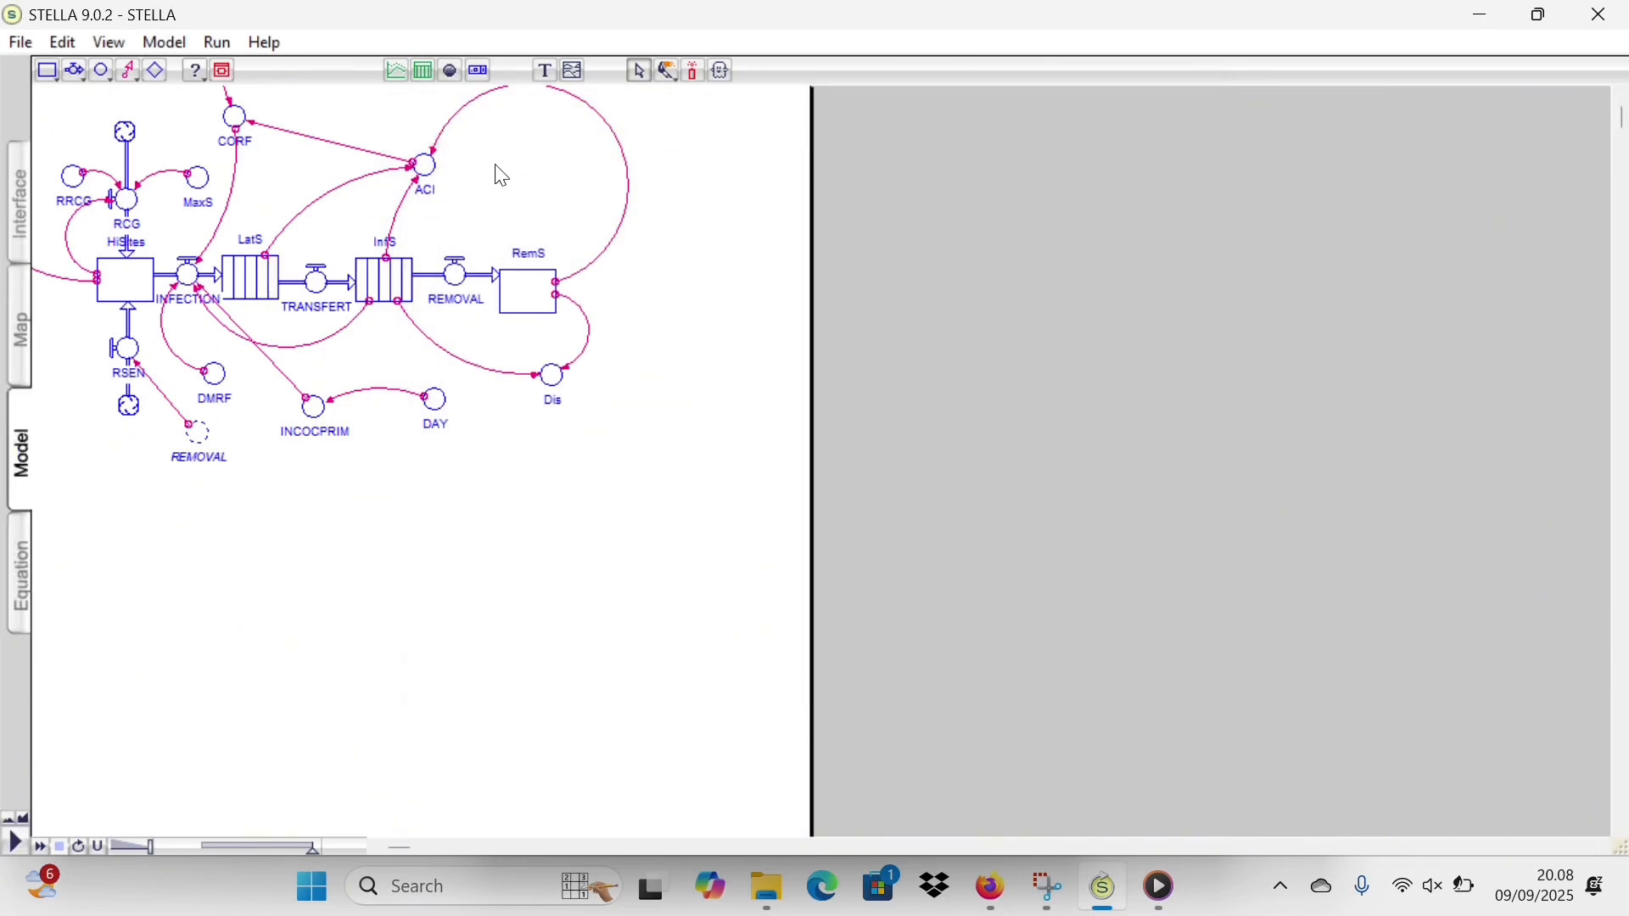
- Set the InfS conveyor's transit time to 10 and its initial values to 0,0,0,0,0,0,0,0,0,0
left_click(380, 278)
double_click(382, 280)
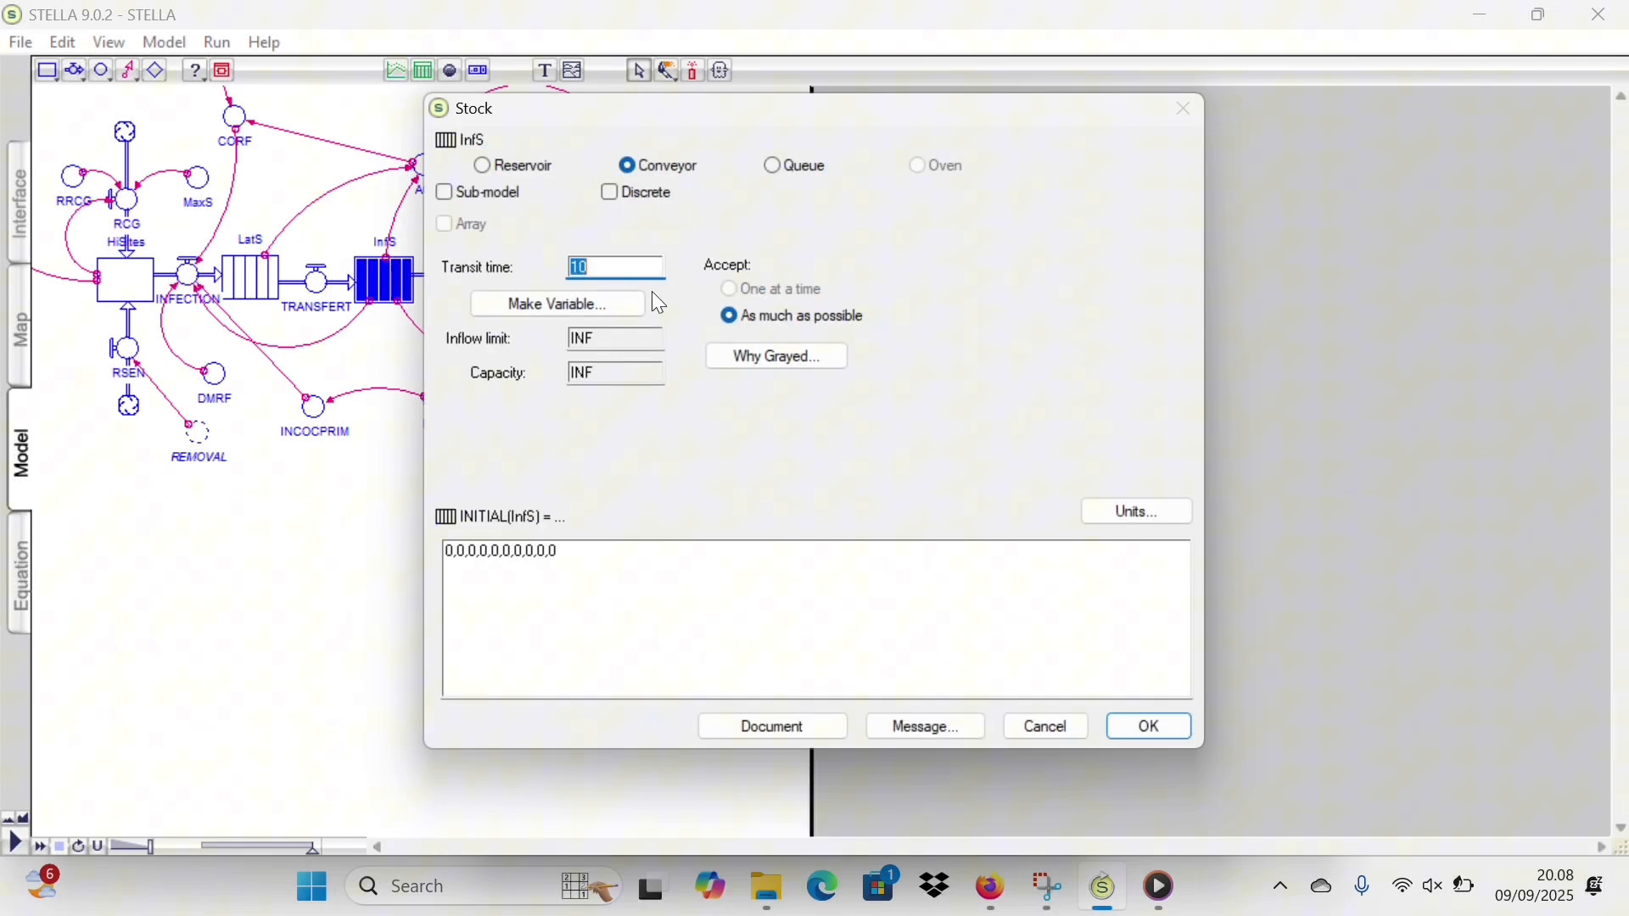
left_click_drag(605, 268, 507, 264)
type("10")
double_click(611, 557)
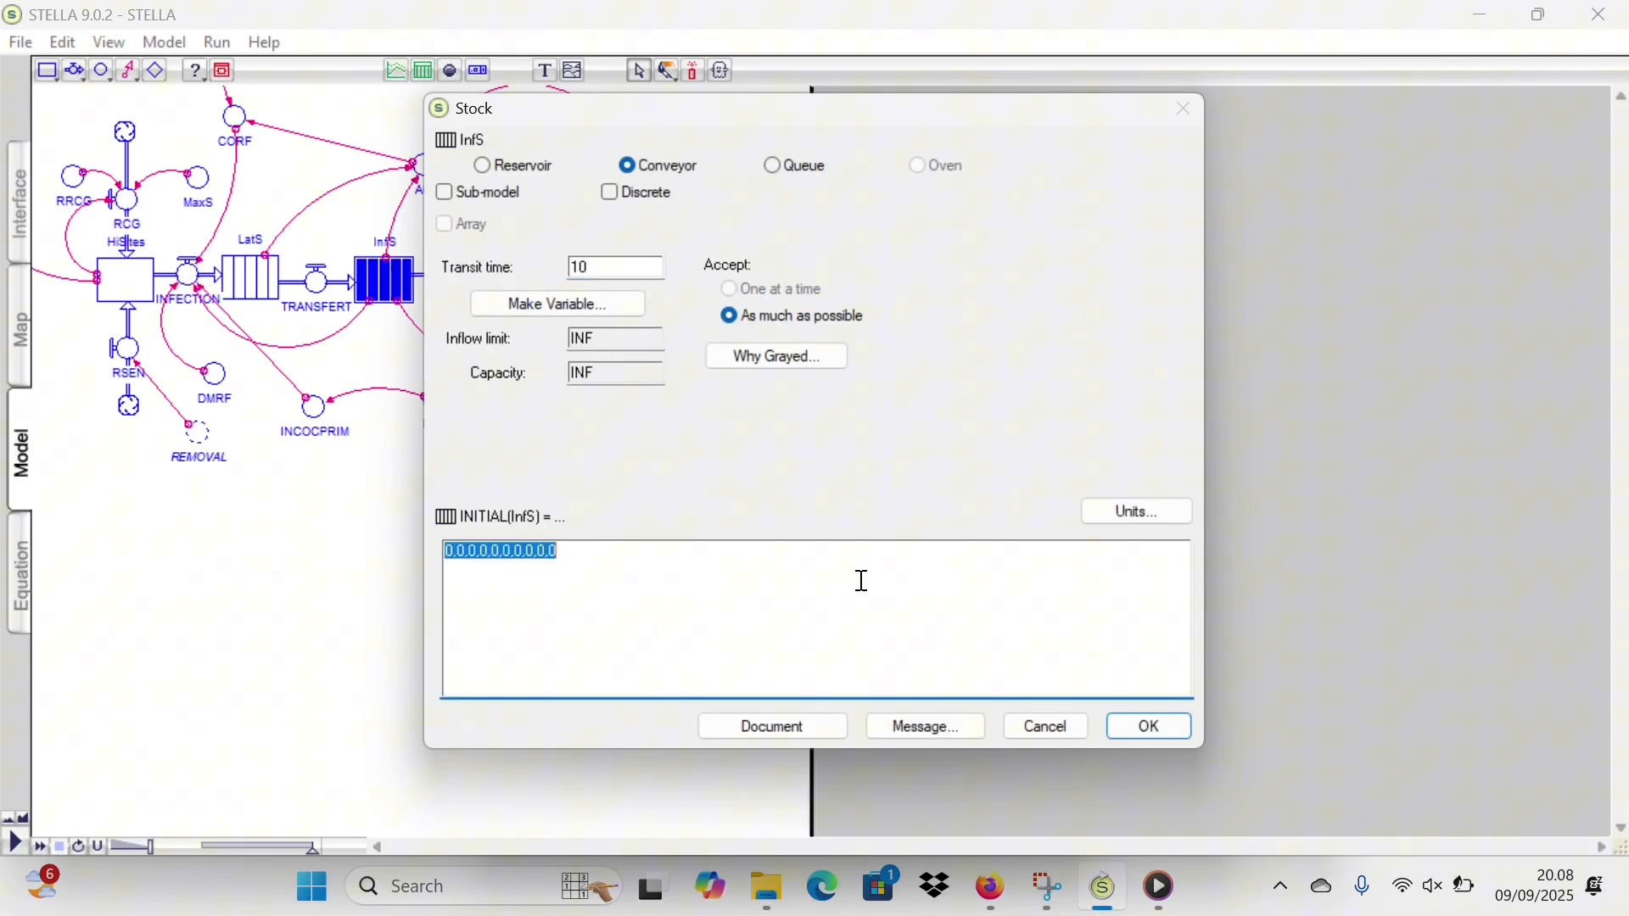
type("0,0,0,0,0,0,0")
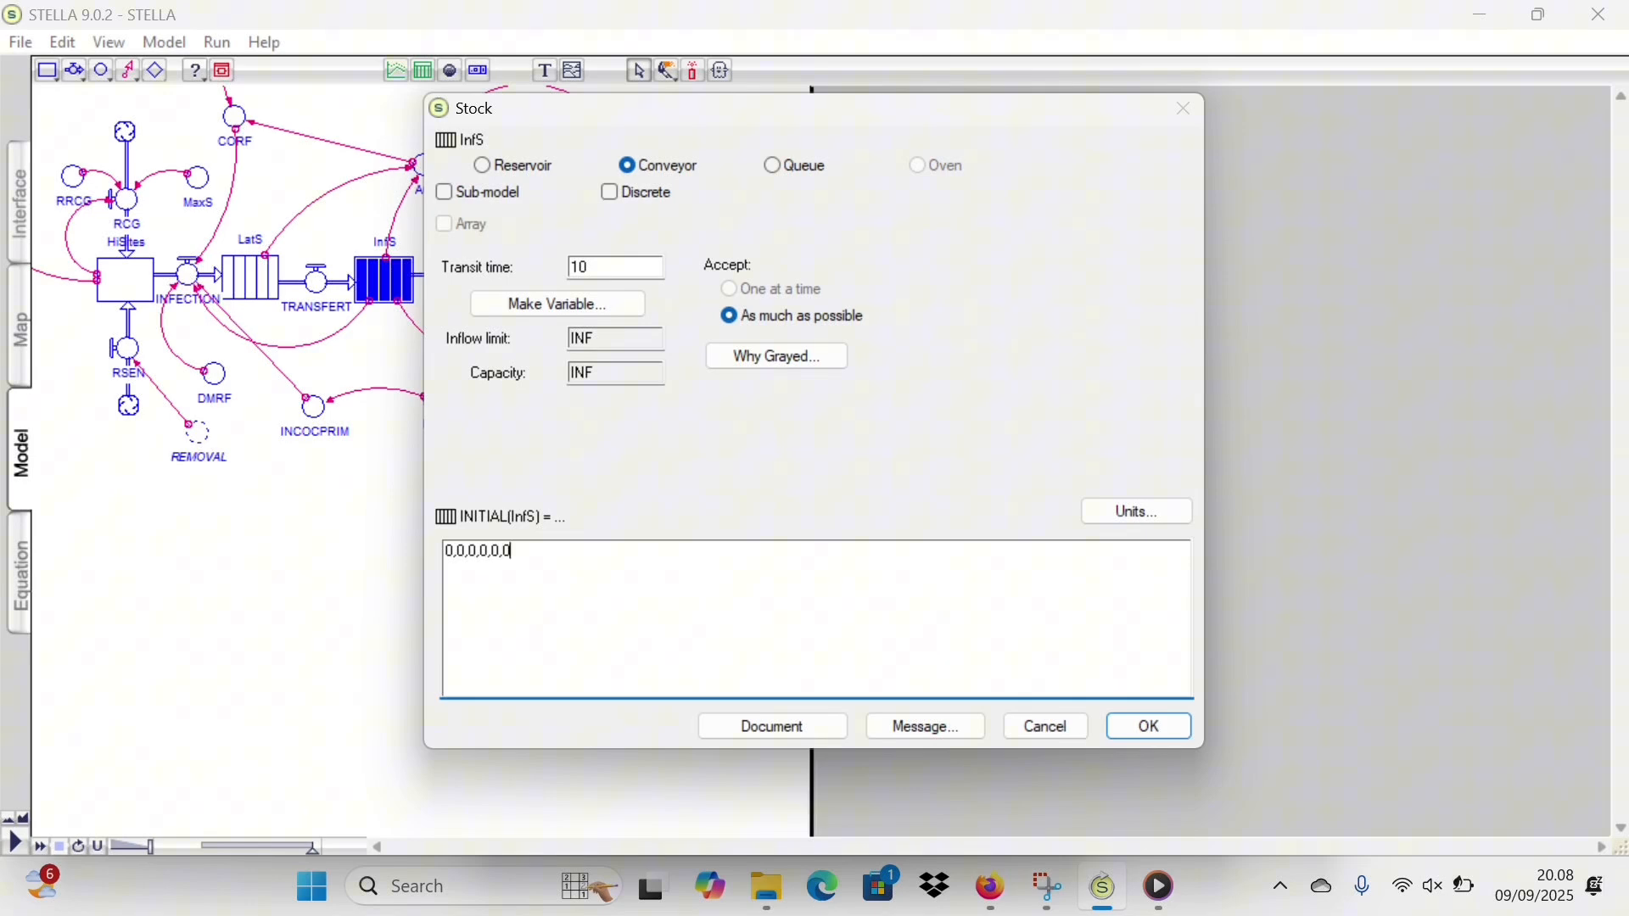
type(",0,0,0,0")
left_click(1154, 725)
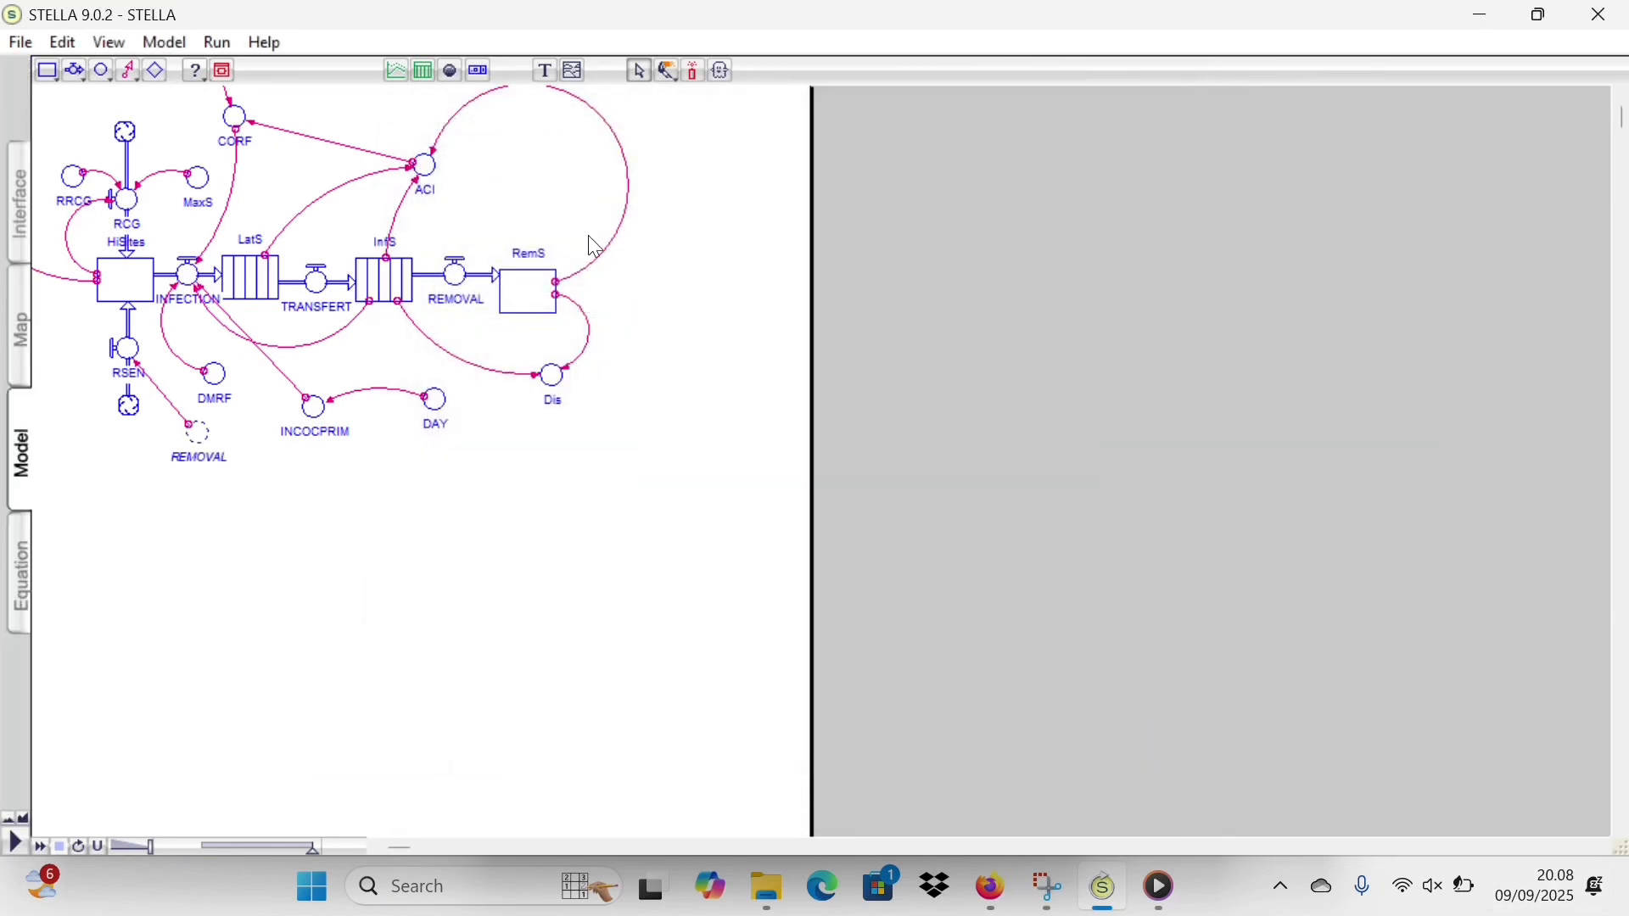
- Set the initial value of the RemS reservoir to 0
left_click(465, 284)
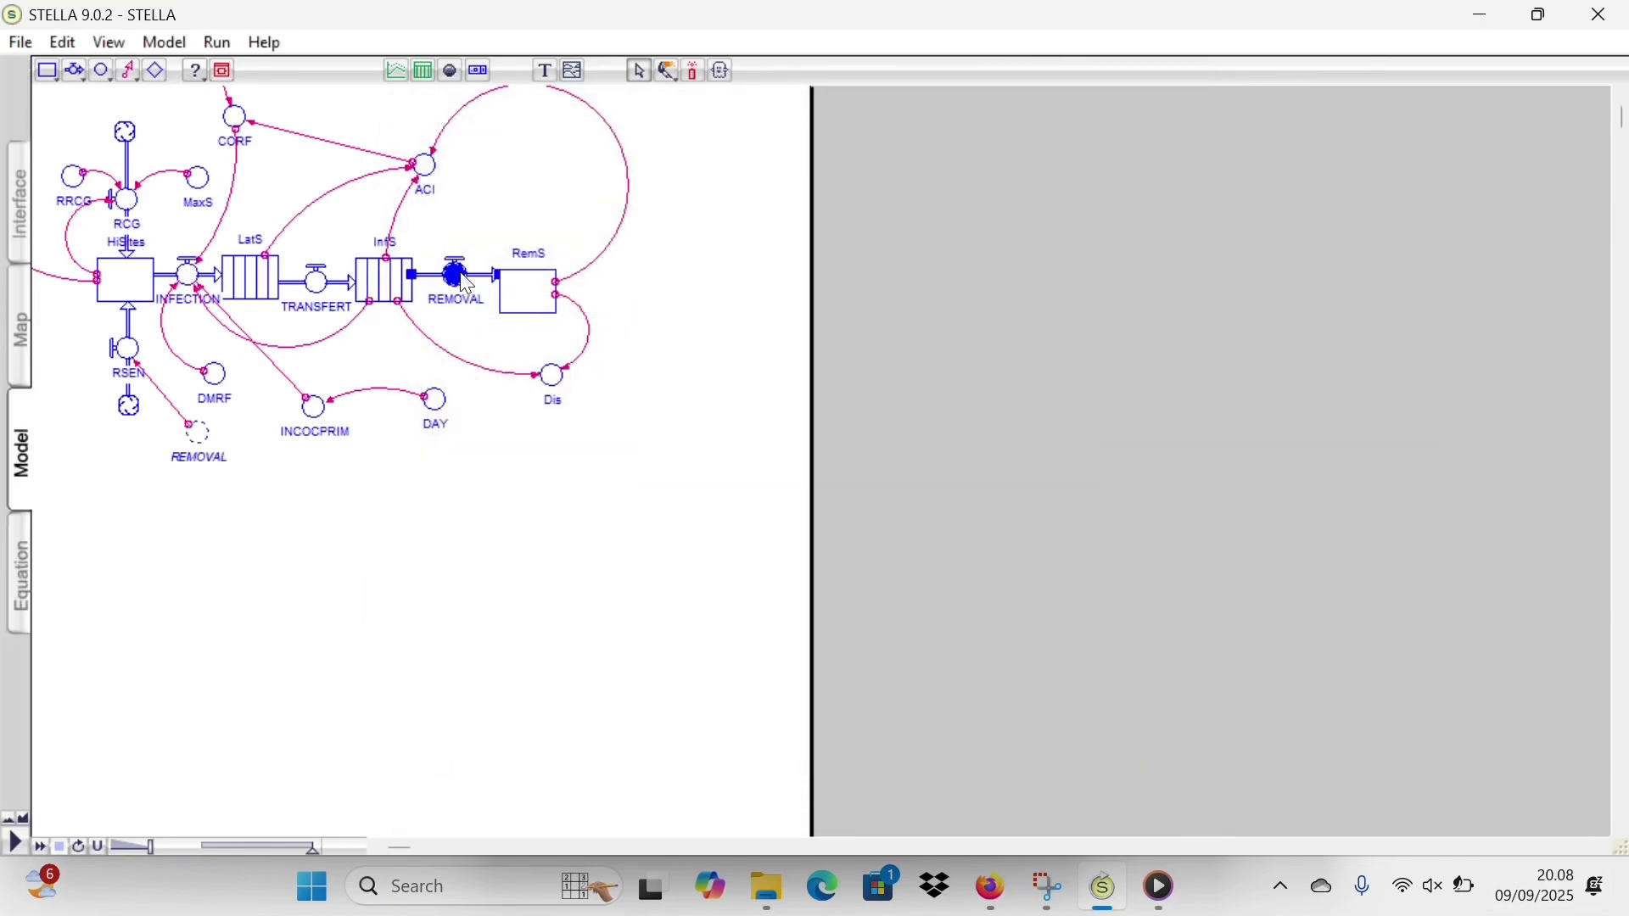
left_click(523, 295)
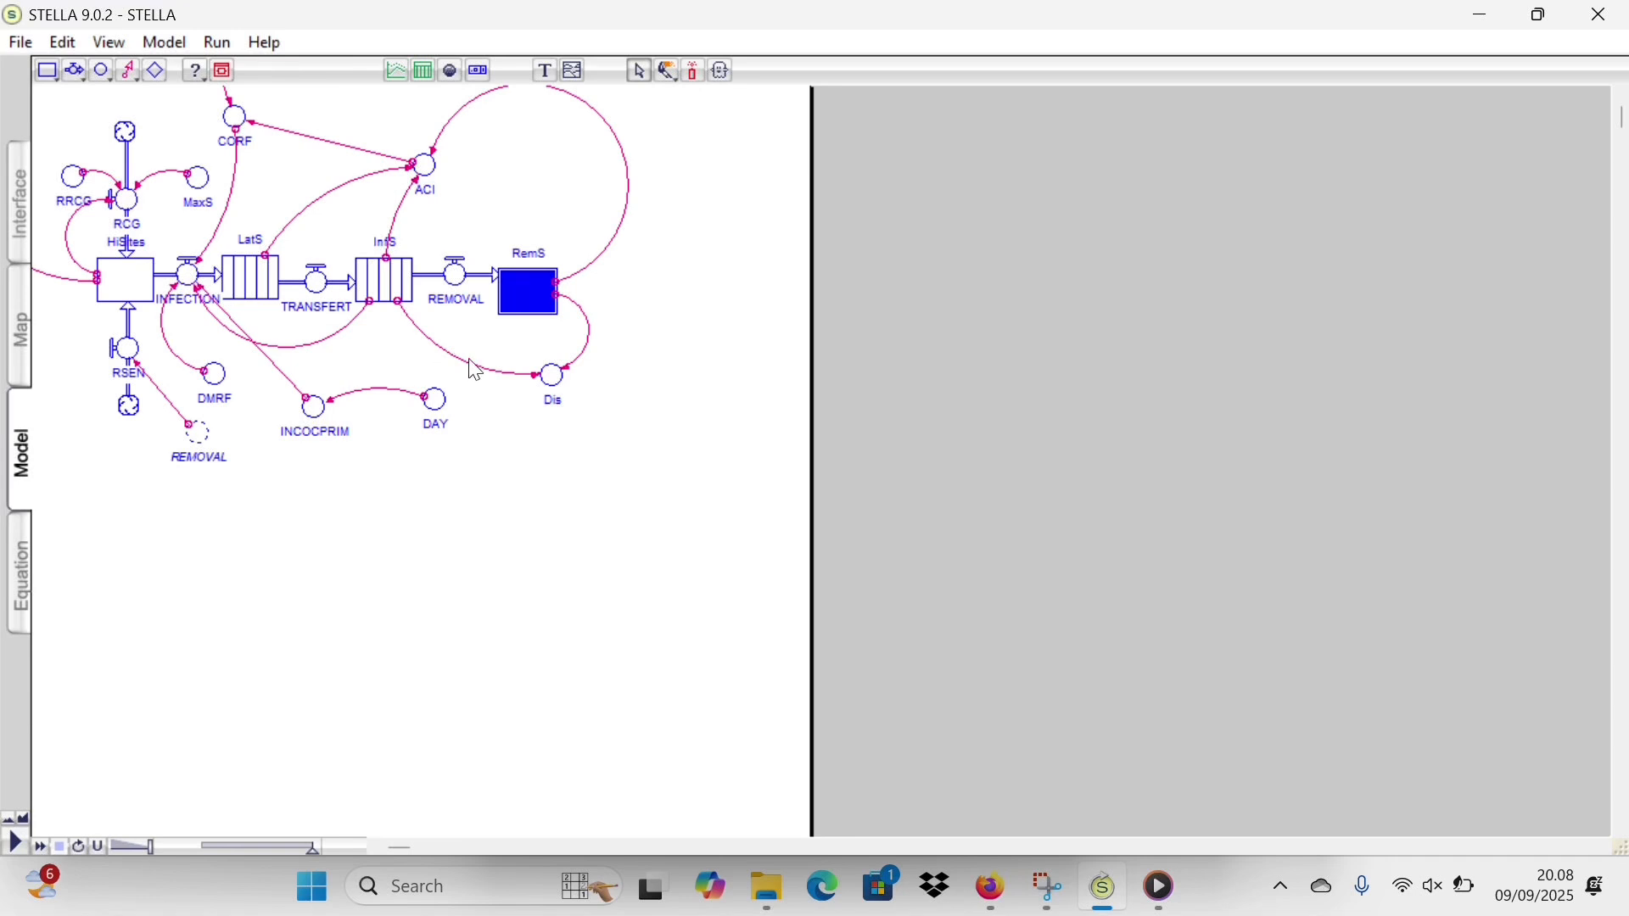
double_click(526, 291)
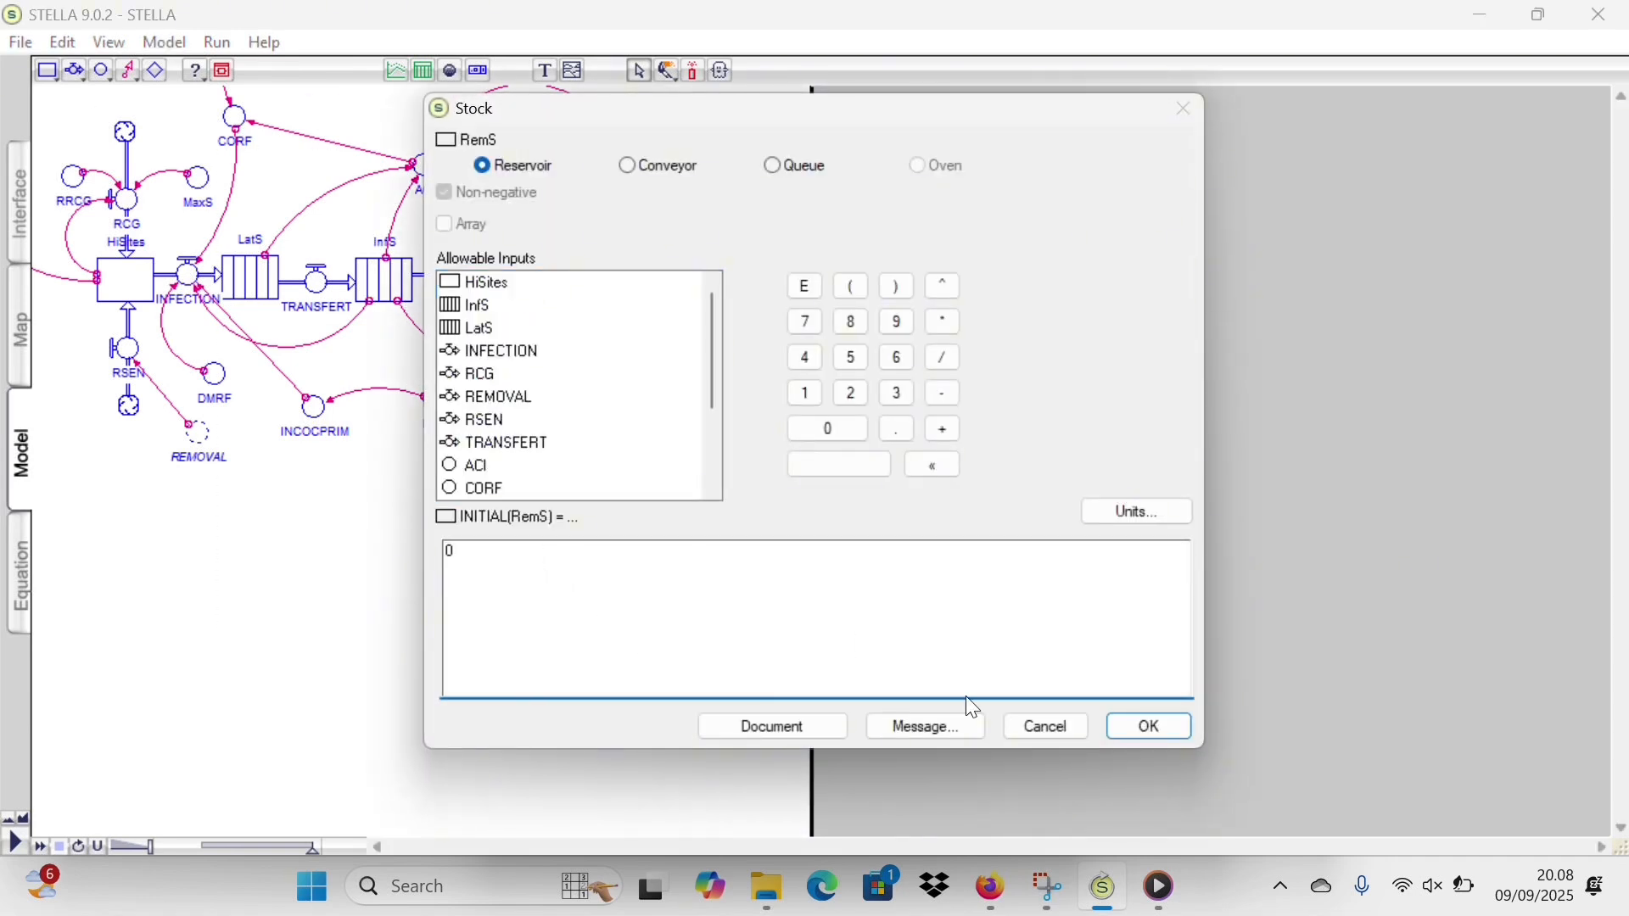
left_click(1147, 727)
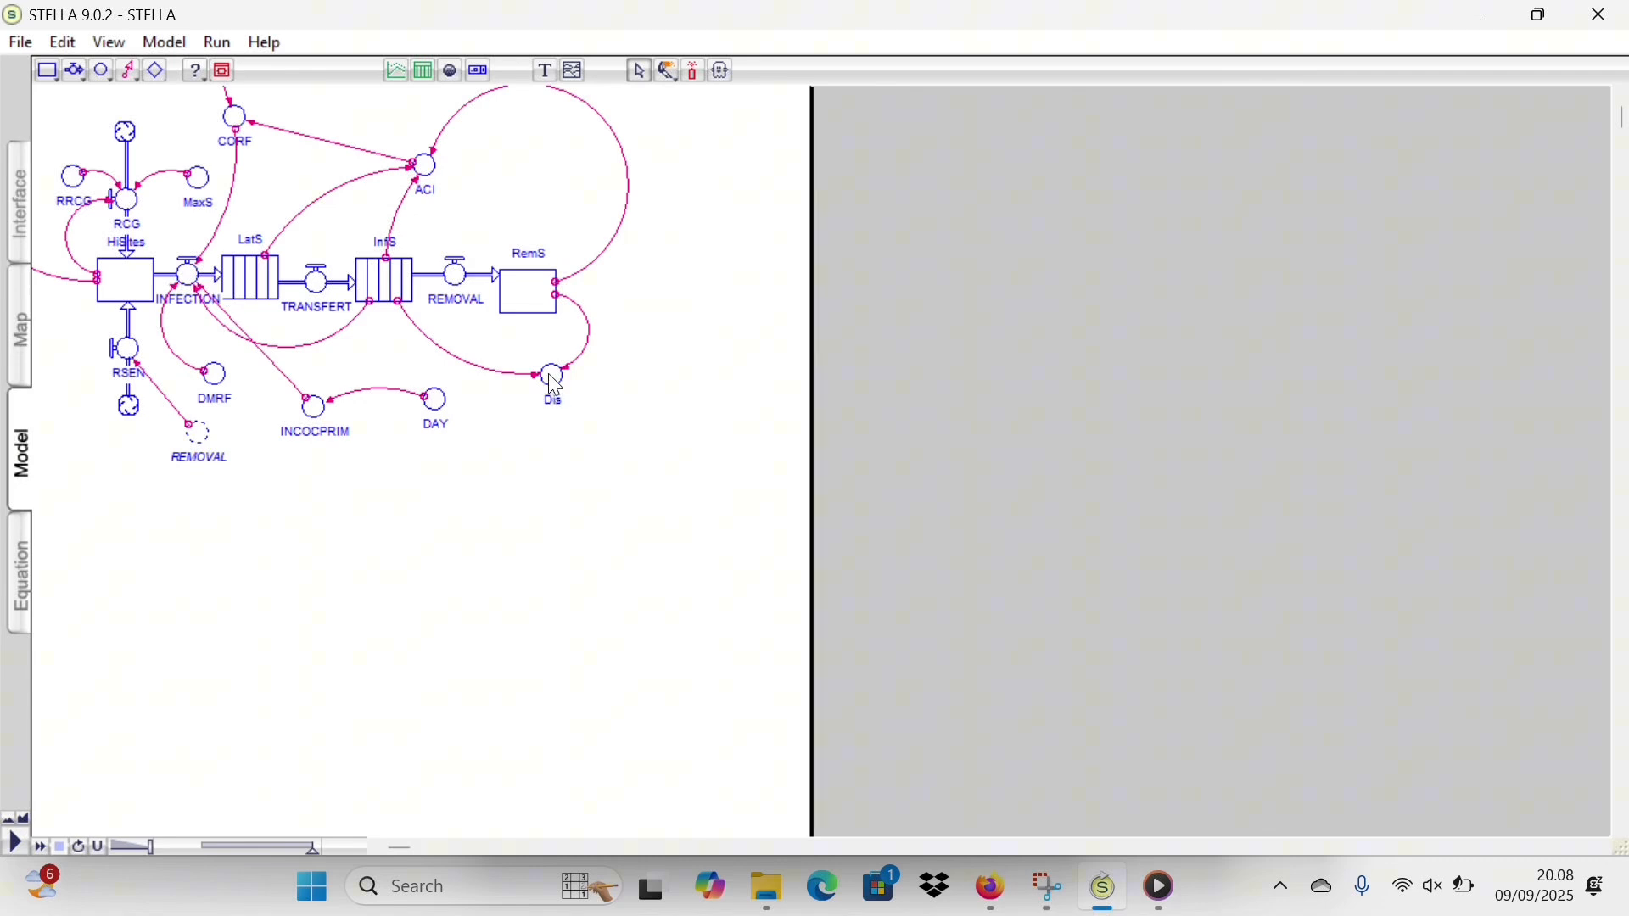
- Set the RRCG converter to 0.1
left_click_drag(74, 179, 80, 189)
double_click(76, 180)
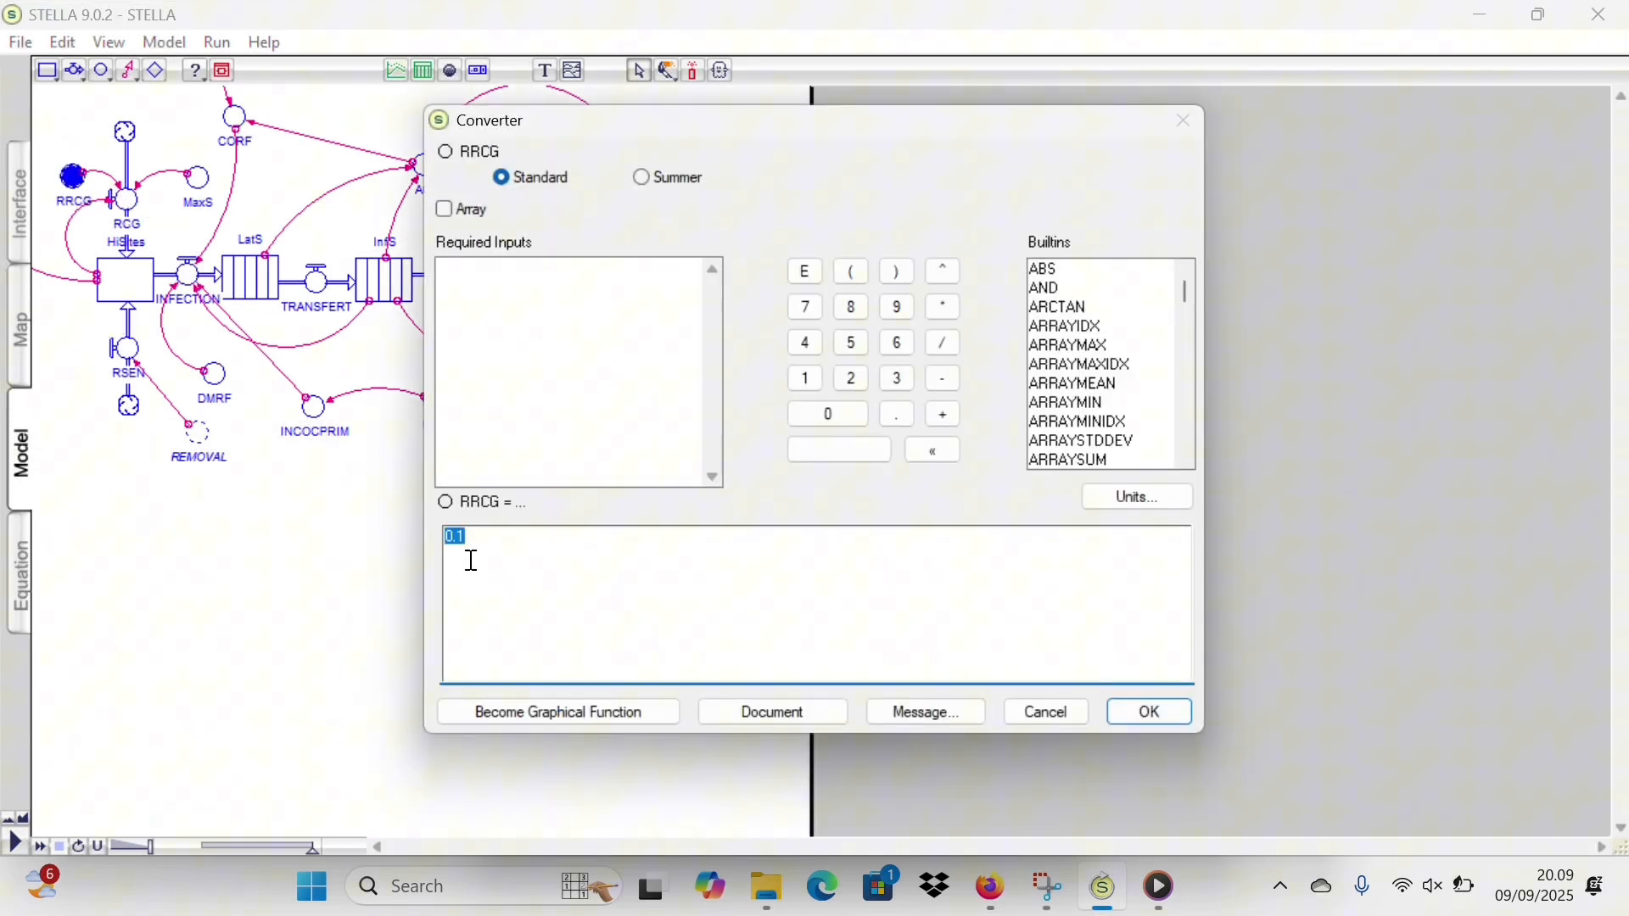
left_click(505, 538)
left_click(1138, 713)
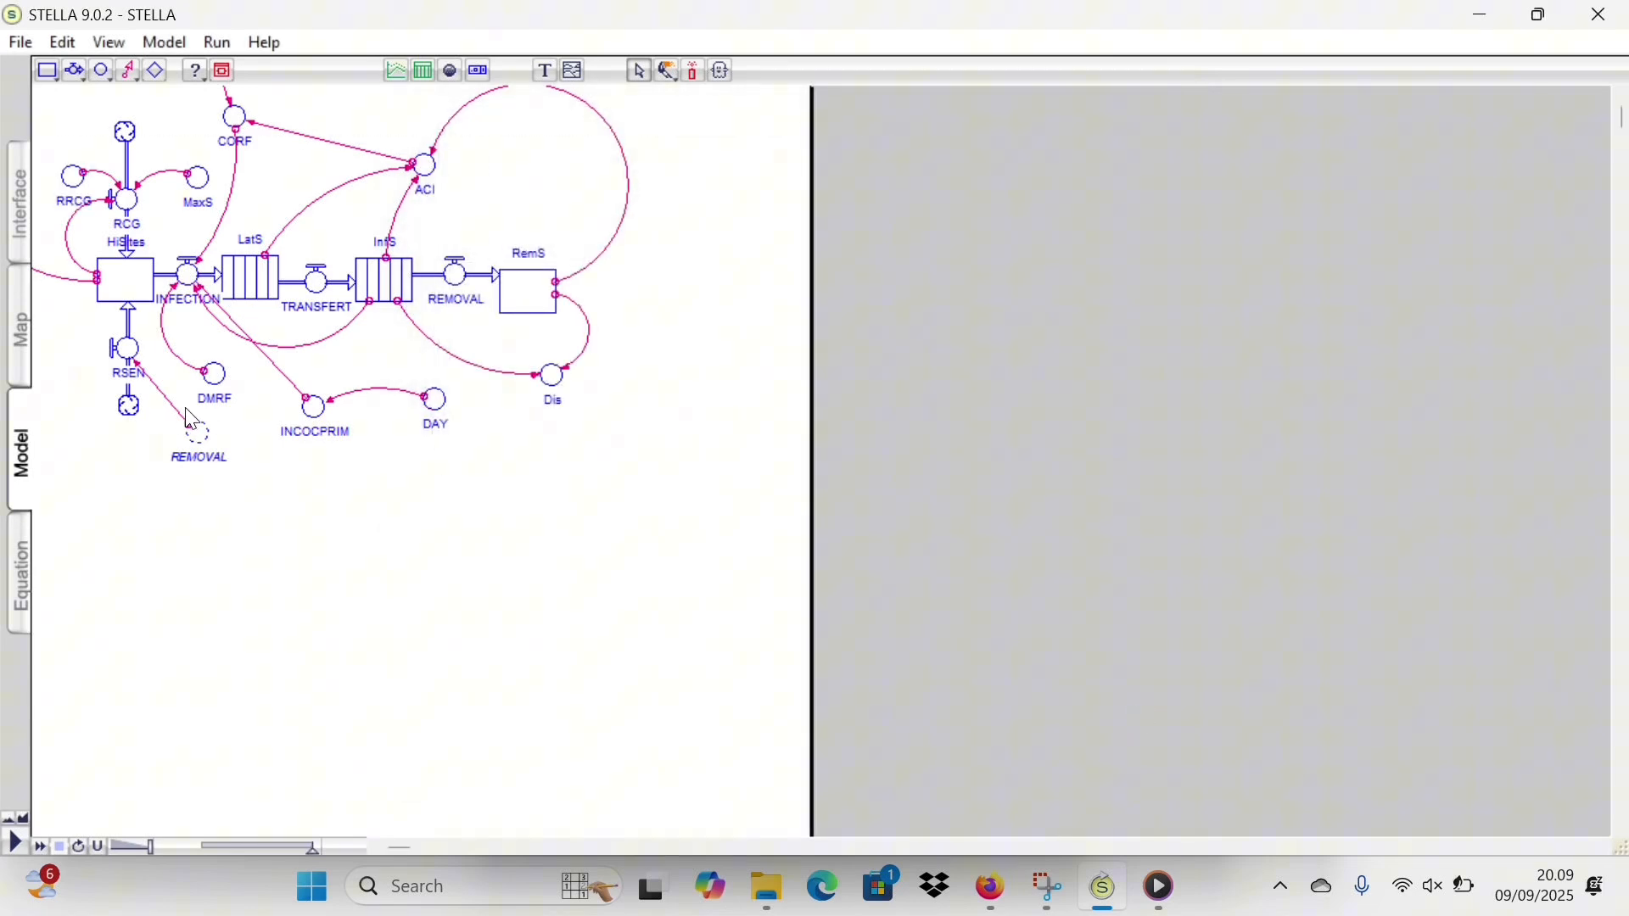
- Check that the RSEN flow's equation is REMOVAL
double_click(131, 351)
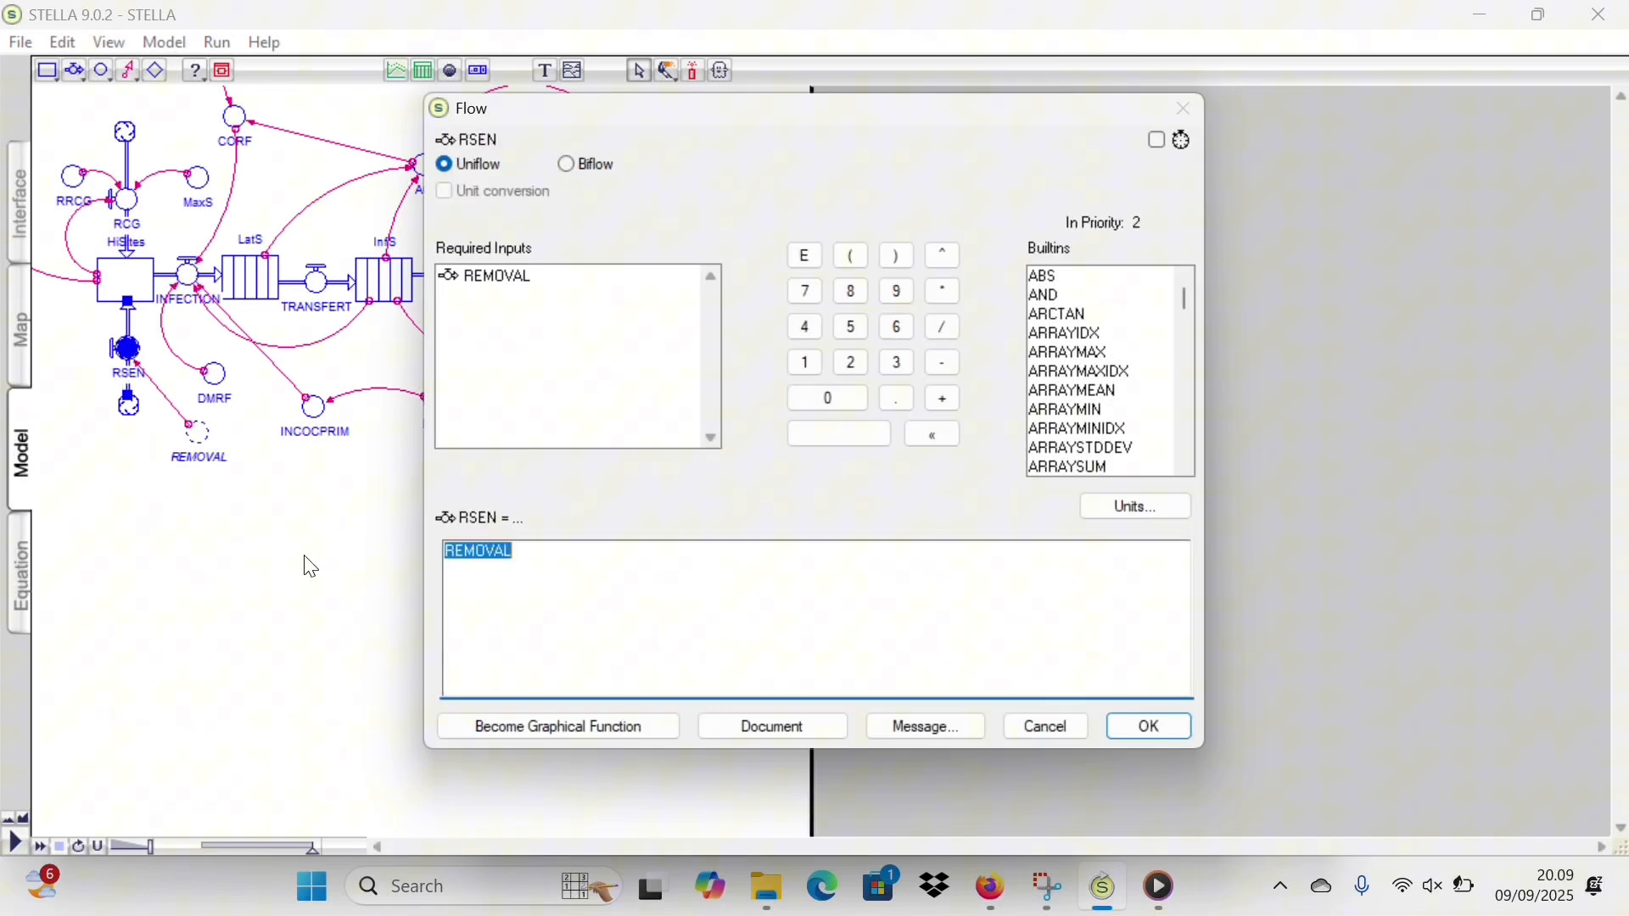
left_click(574, 553)
left_click(1126, 722)
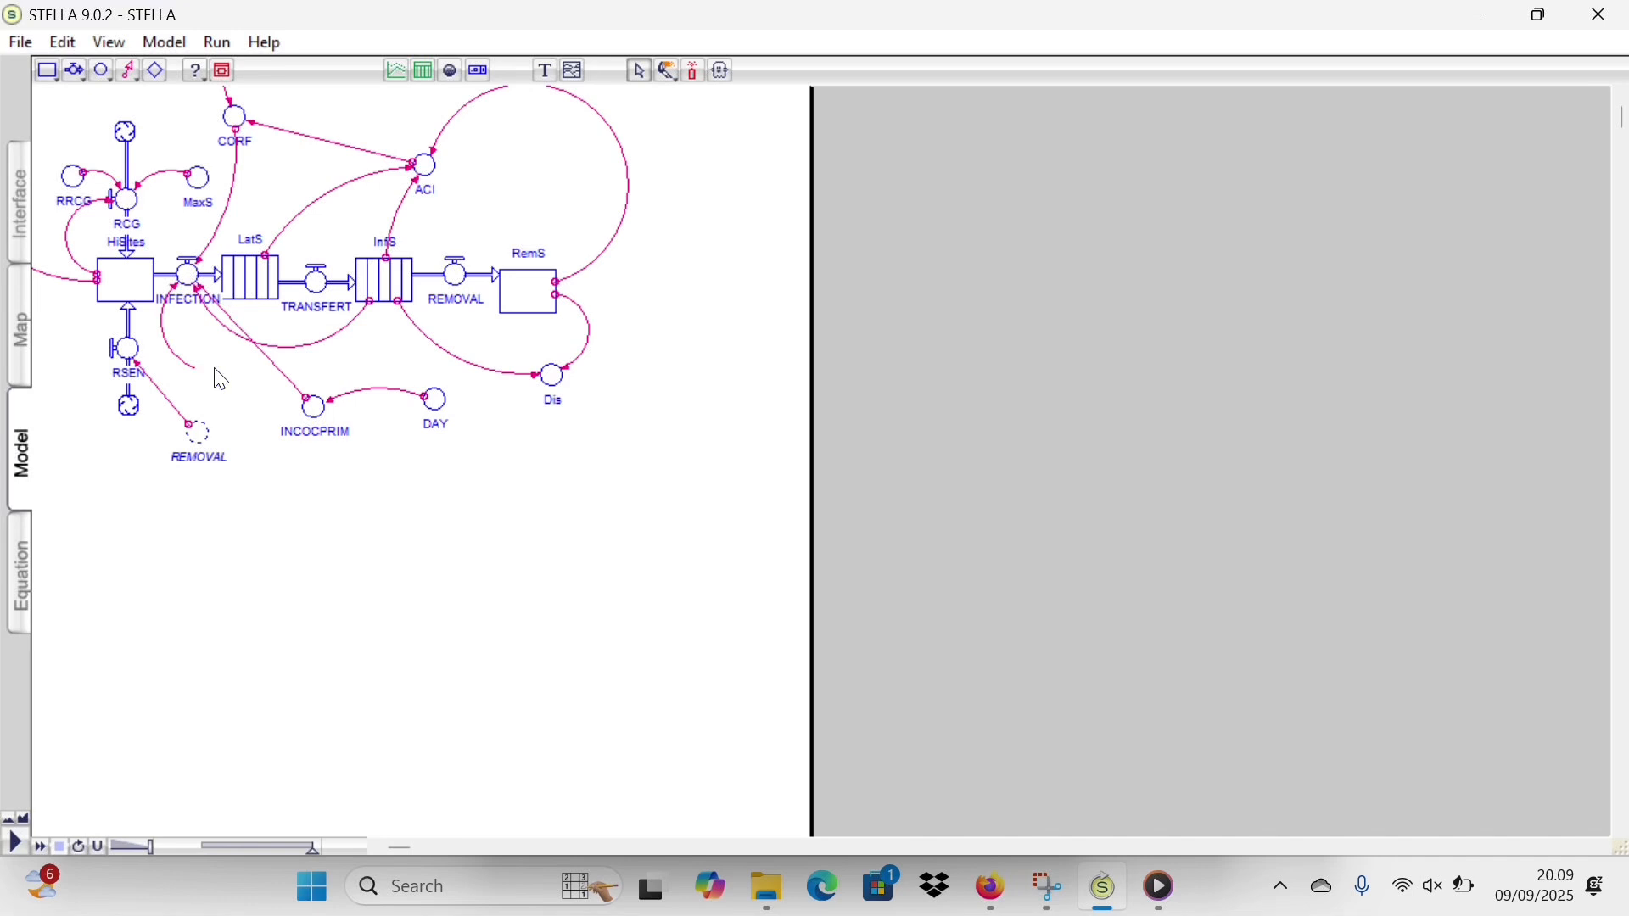
- Set the DMRF converter to 0.3
double_click(213, 374)
left_click(513, 550)
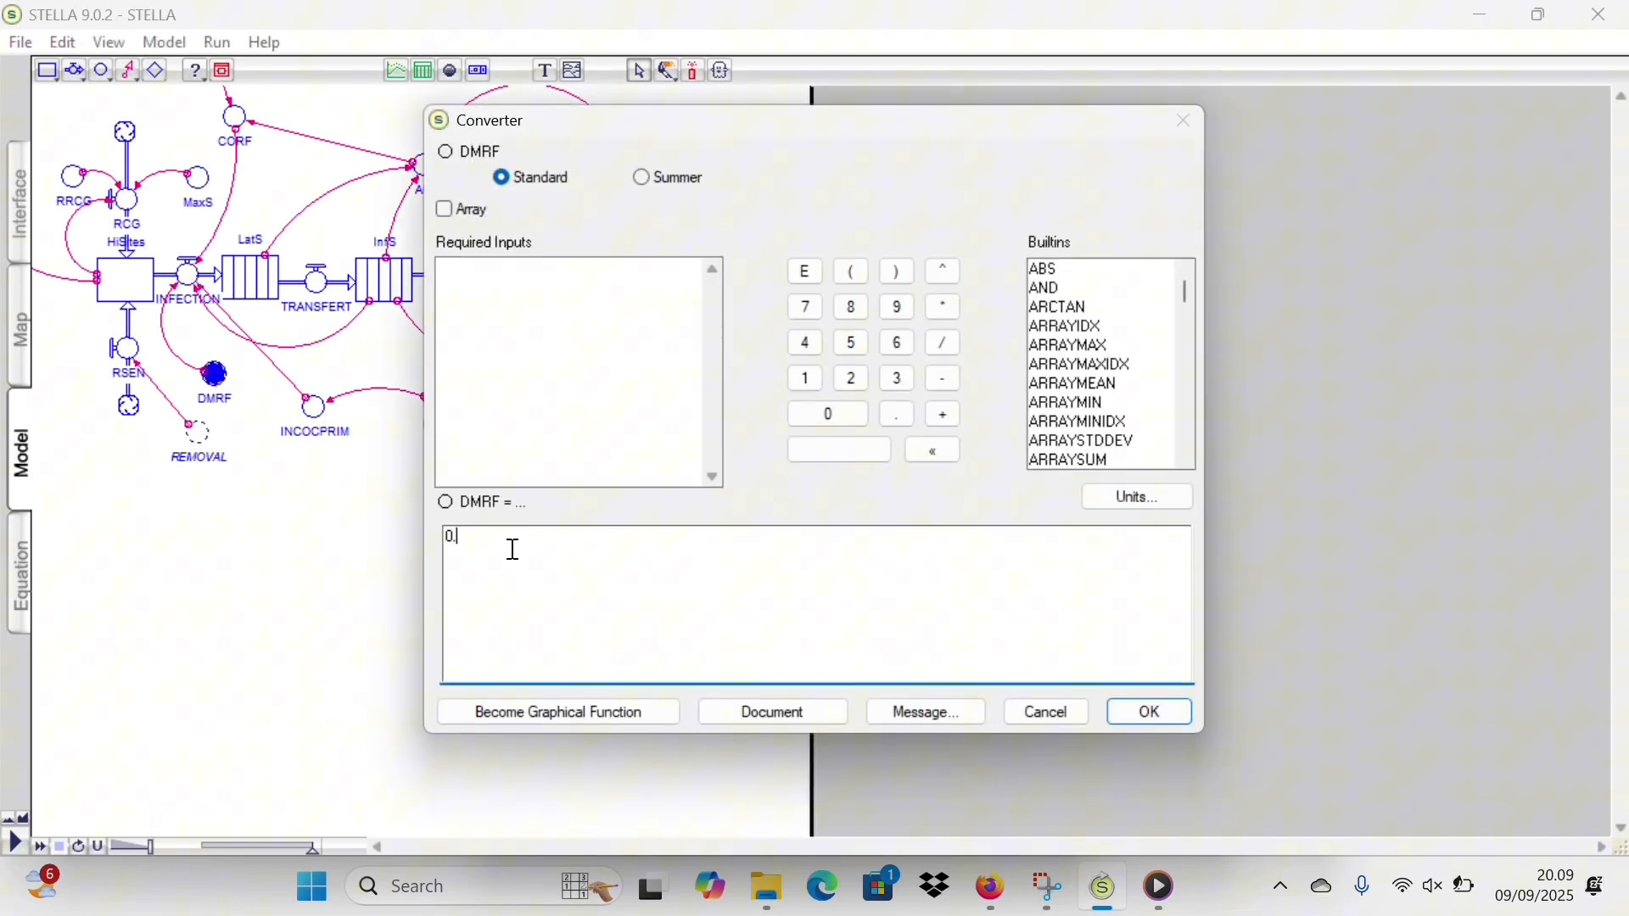
type("3")
left_click(1153, 720)
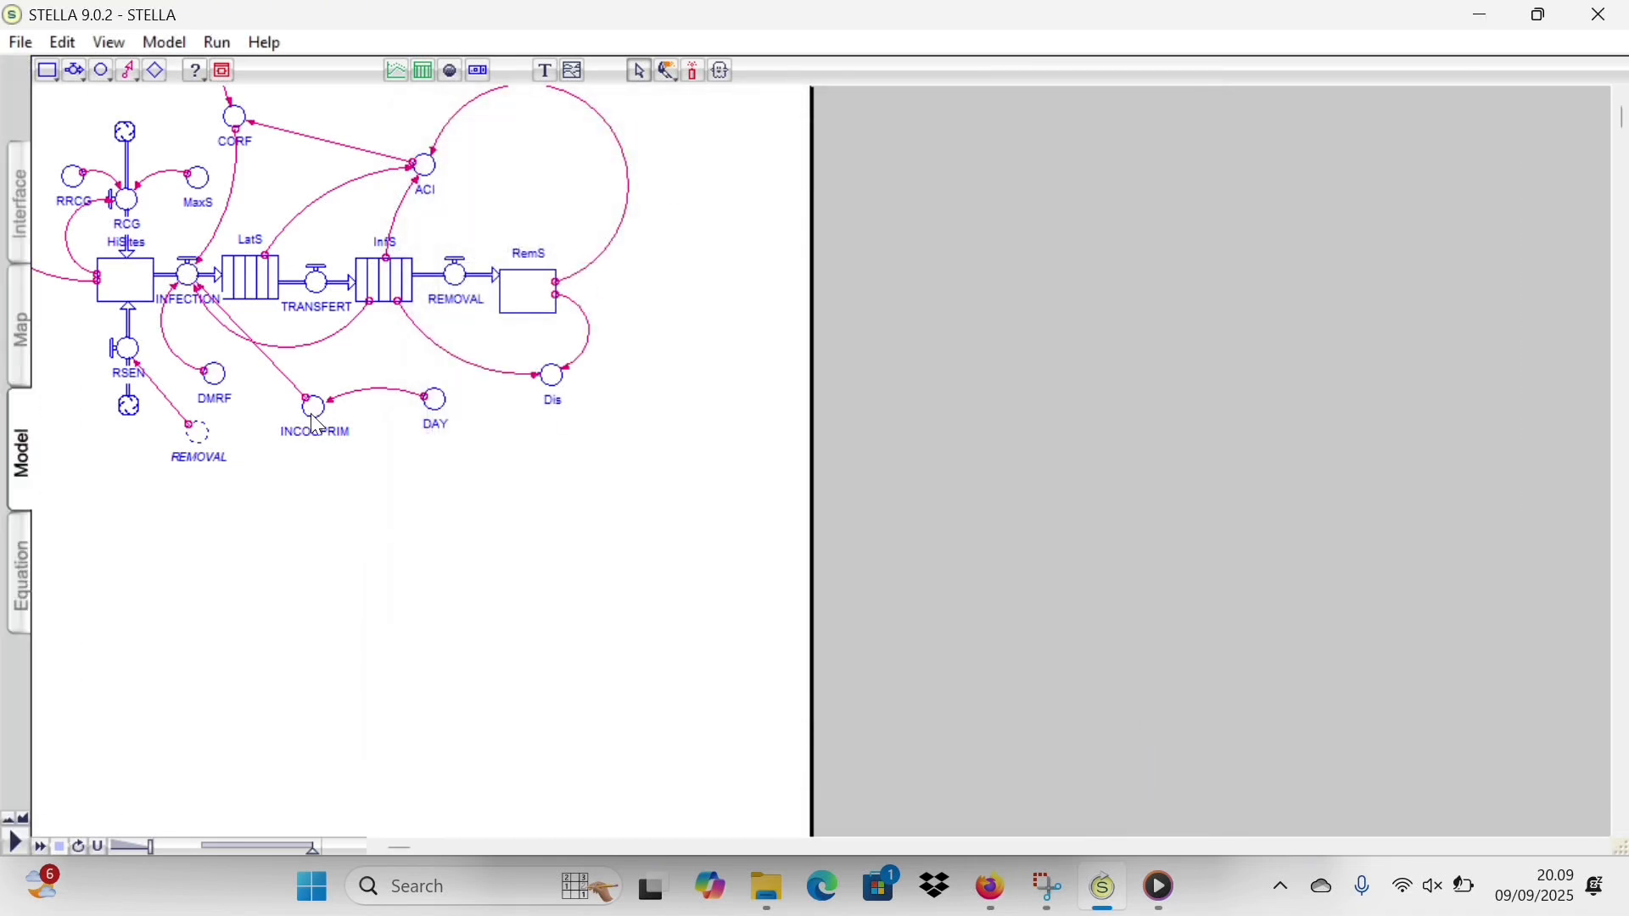
- Check the equation of the DAY converter
left_click(435, 404)
double_click(437, 407)
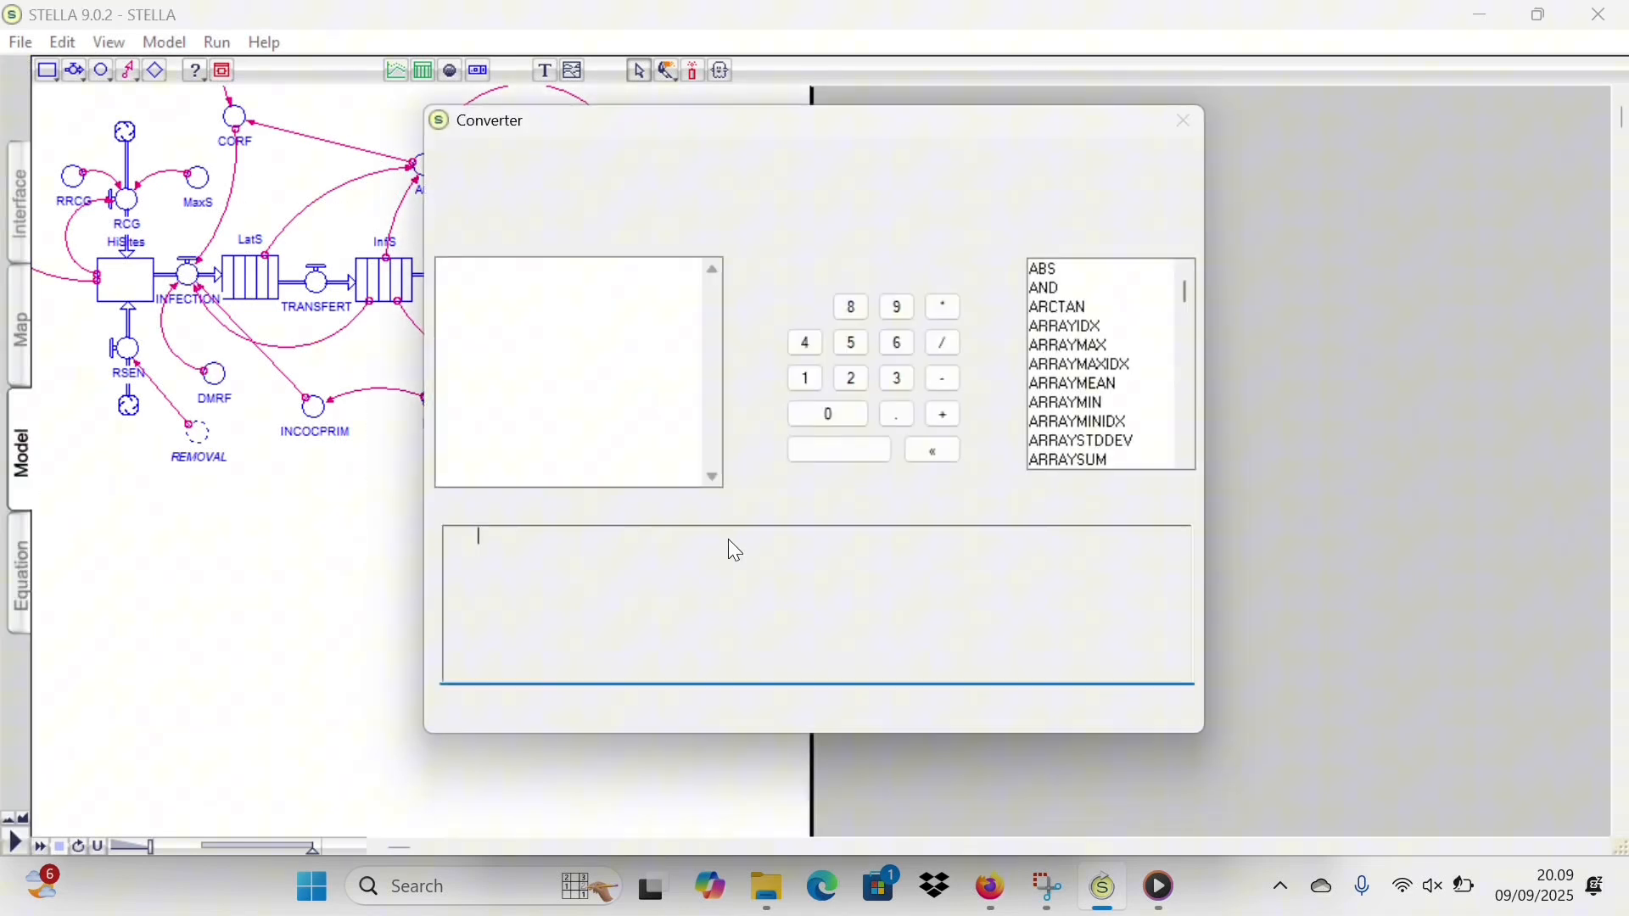
left_click(1133, 715)
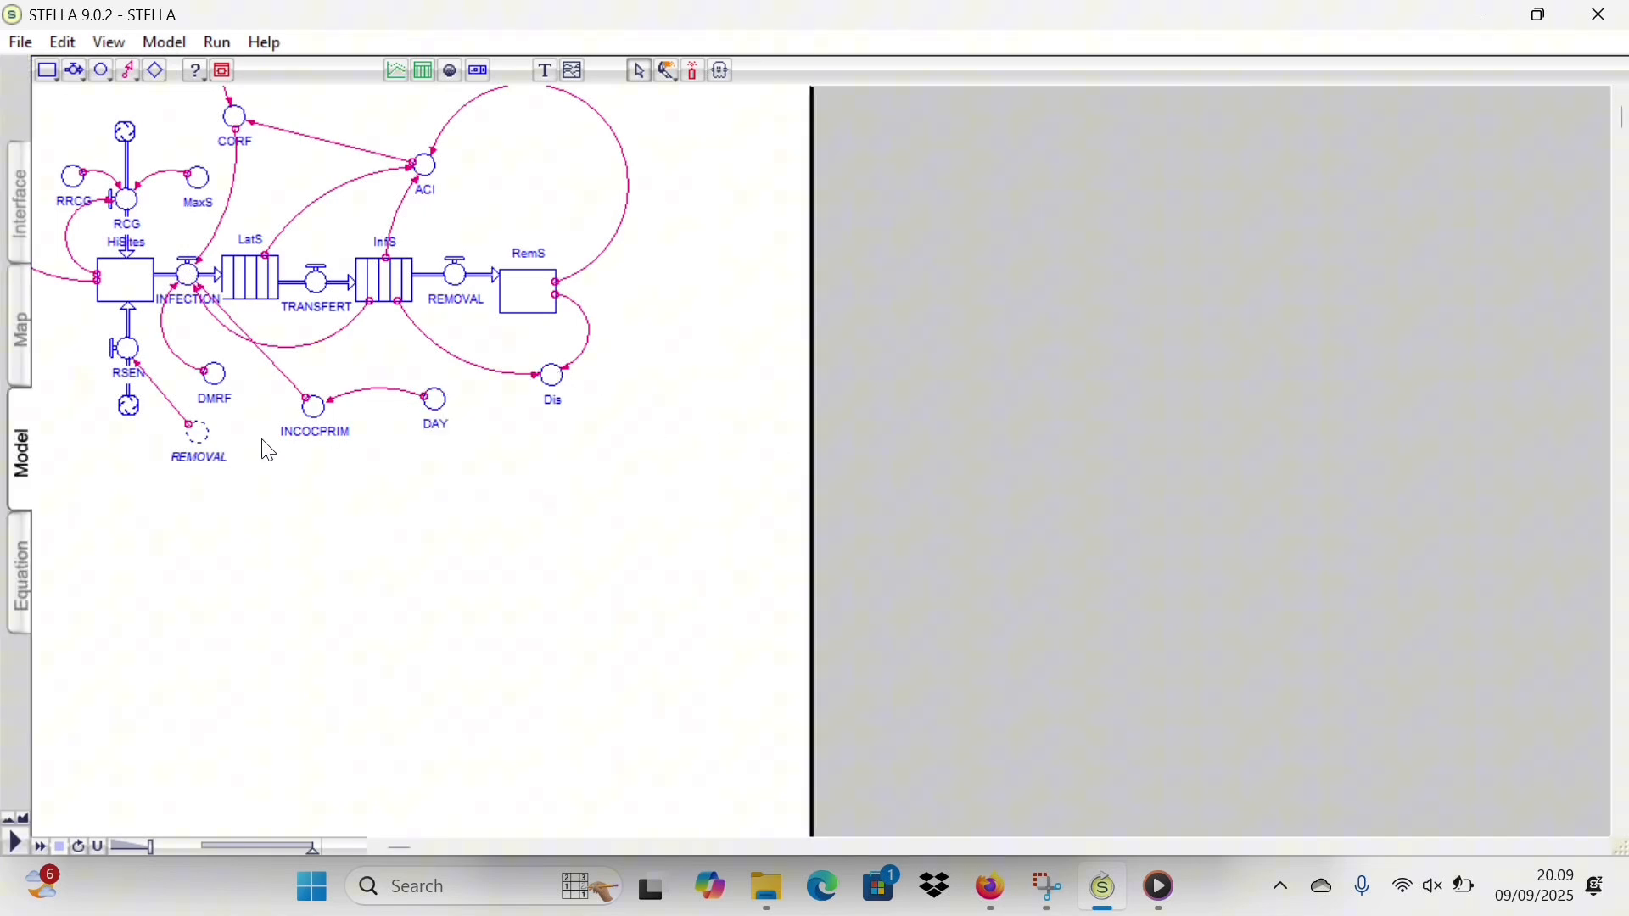
- Define the INCOCPRIM converter with the equation IF (DAY=20) THEN 100 ELSE 0
double_click(318, 406)
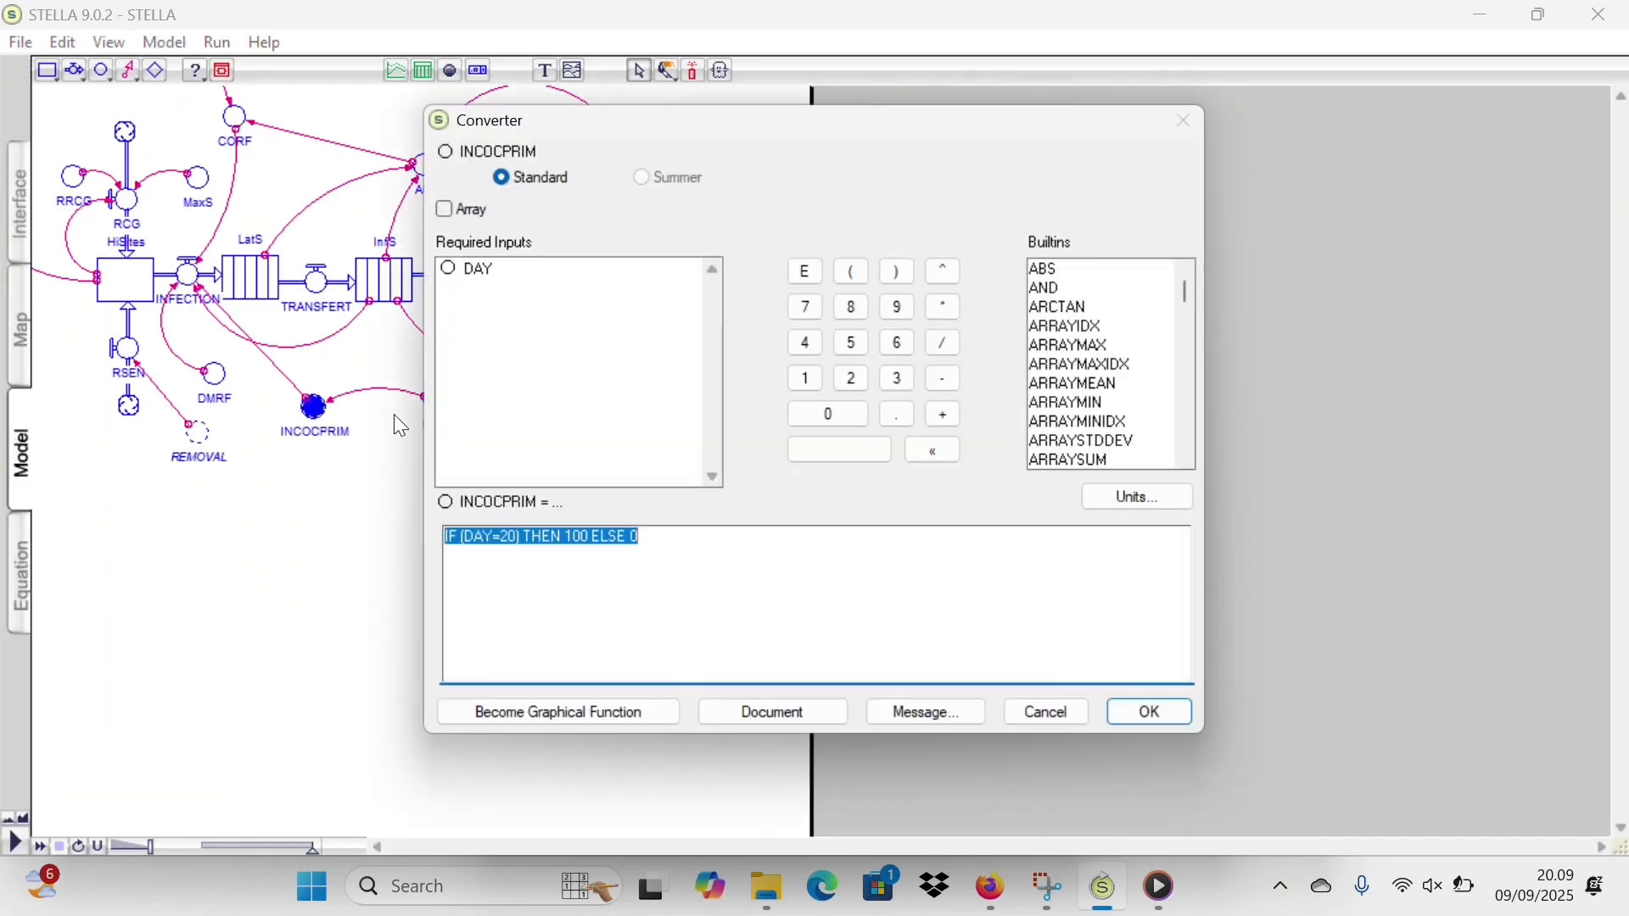
left_click(629, 541)
left_click_drag(652, 533, 411, 534)
left_click(473, 538)
left_click_drag(683, 536, 354, 535)
type("IF ")
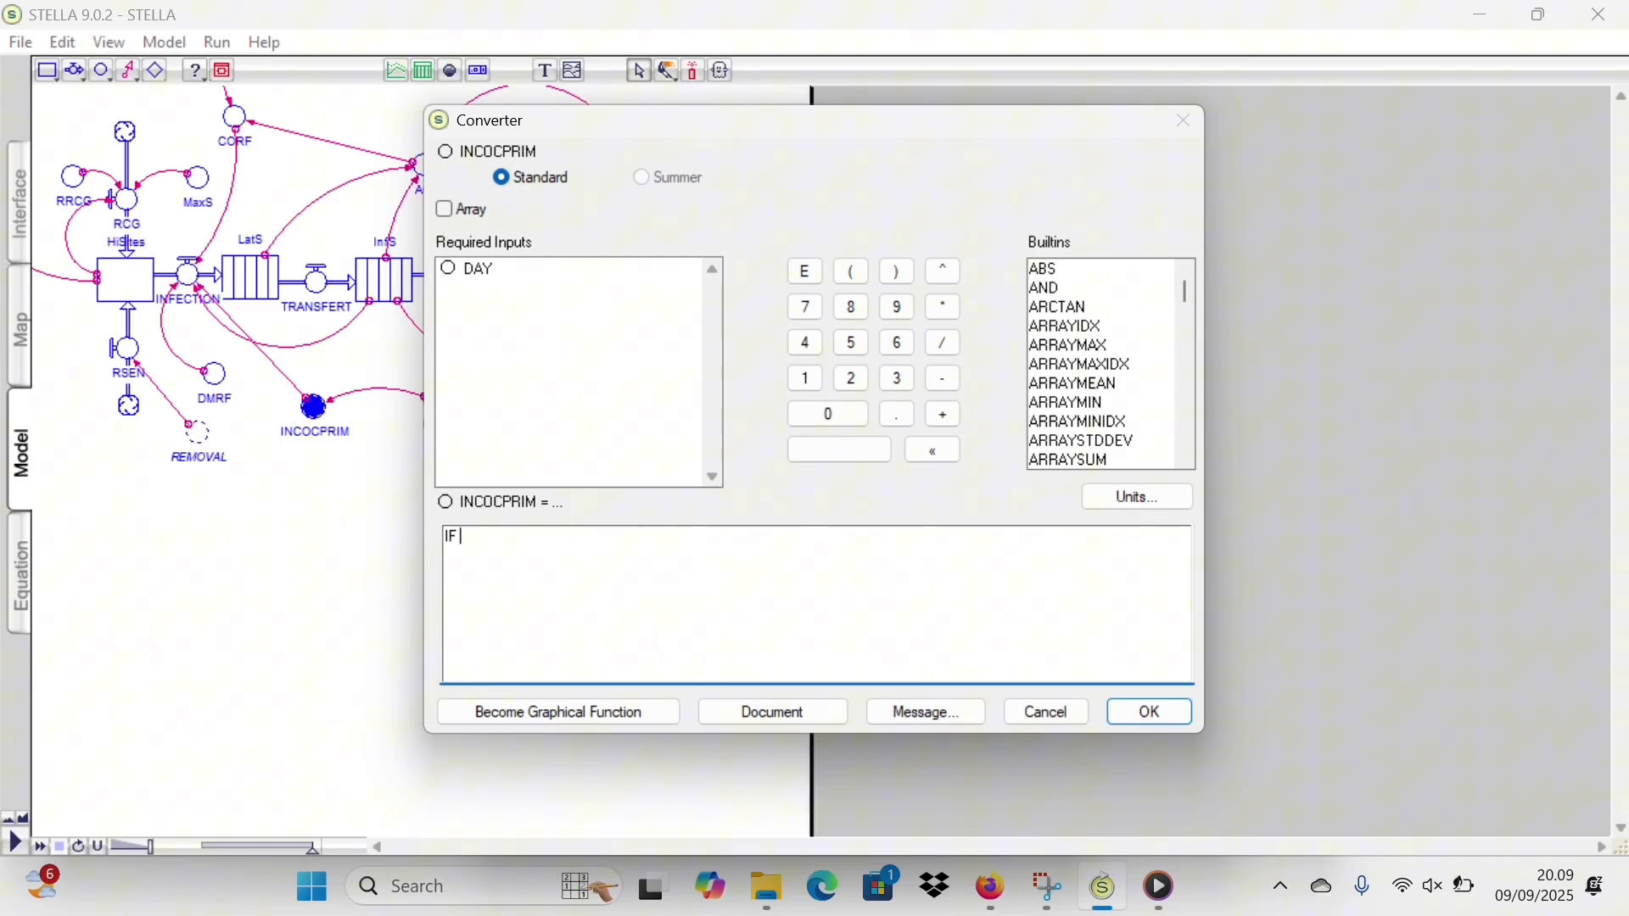
type("(")
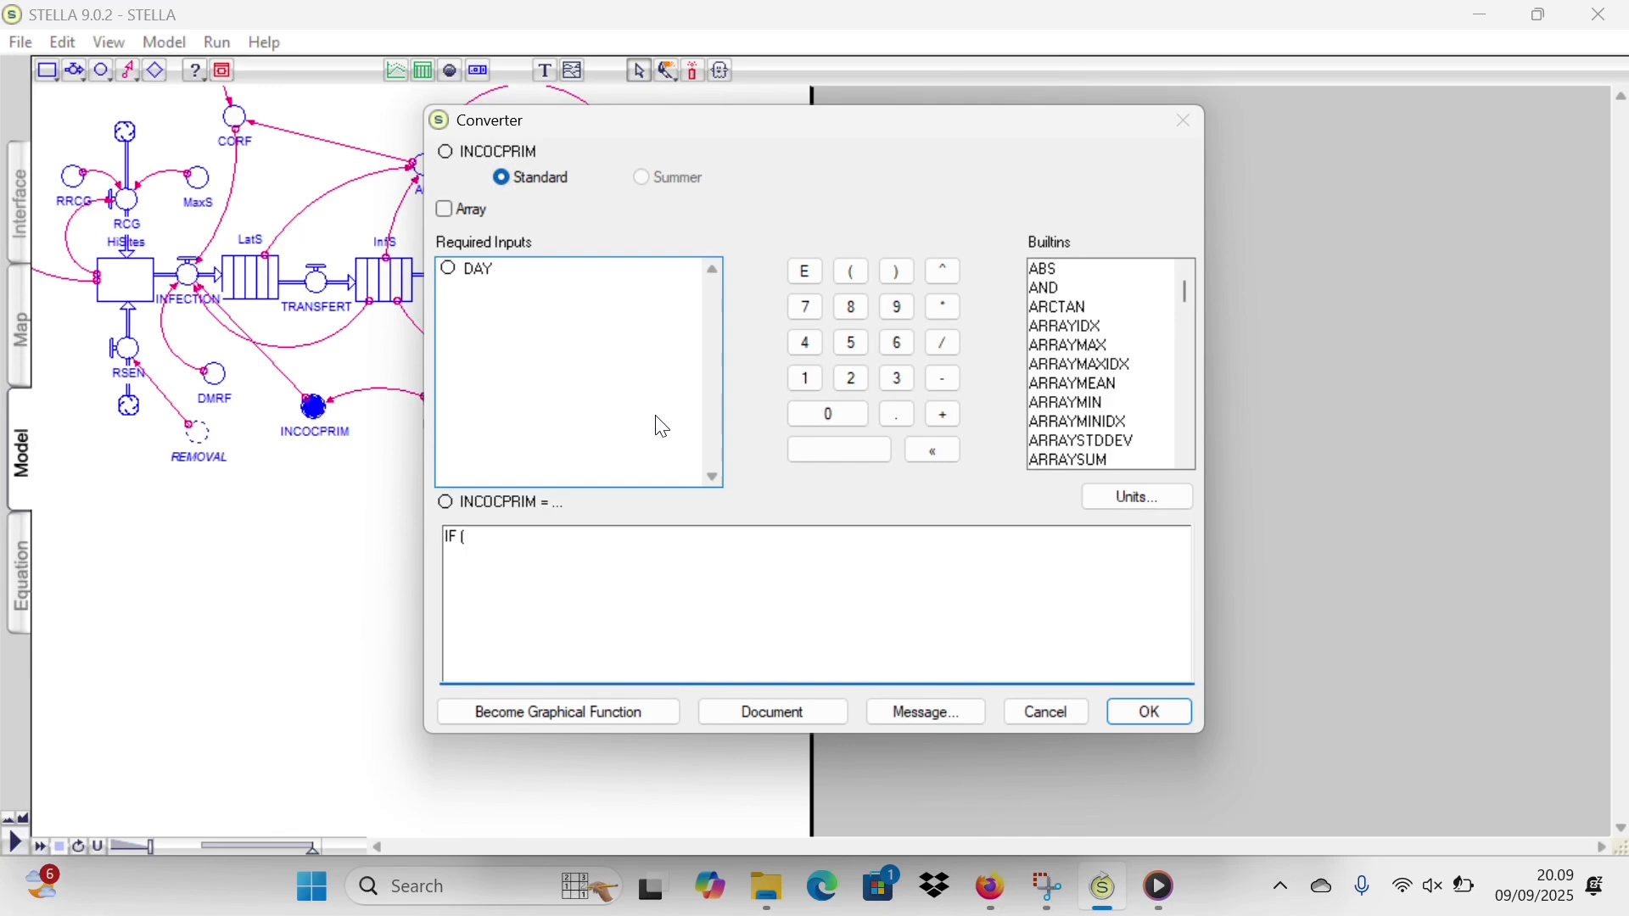
left_click(476, 269)
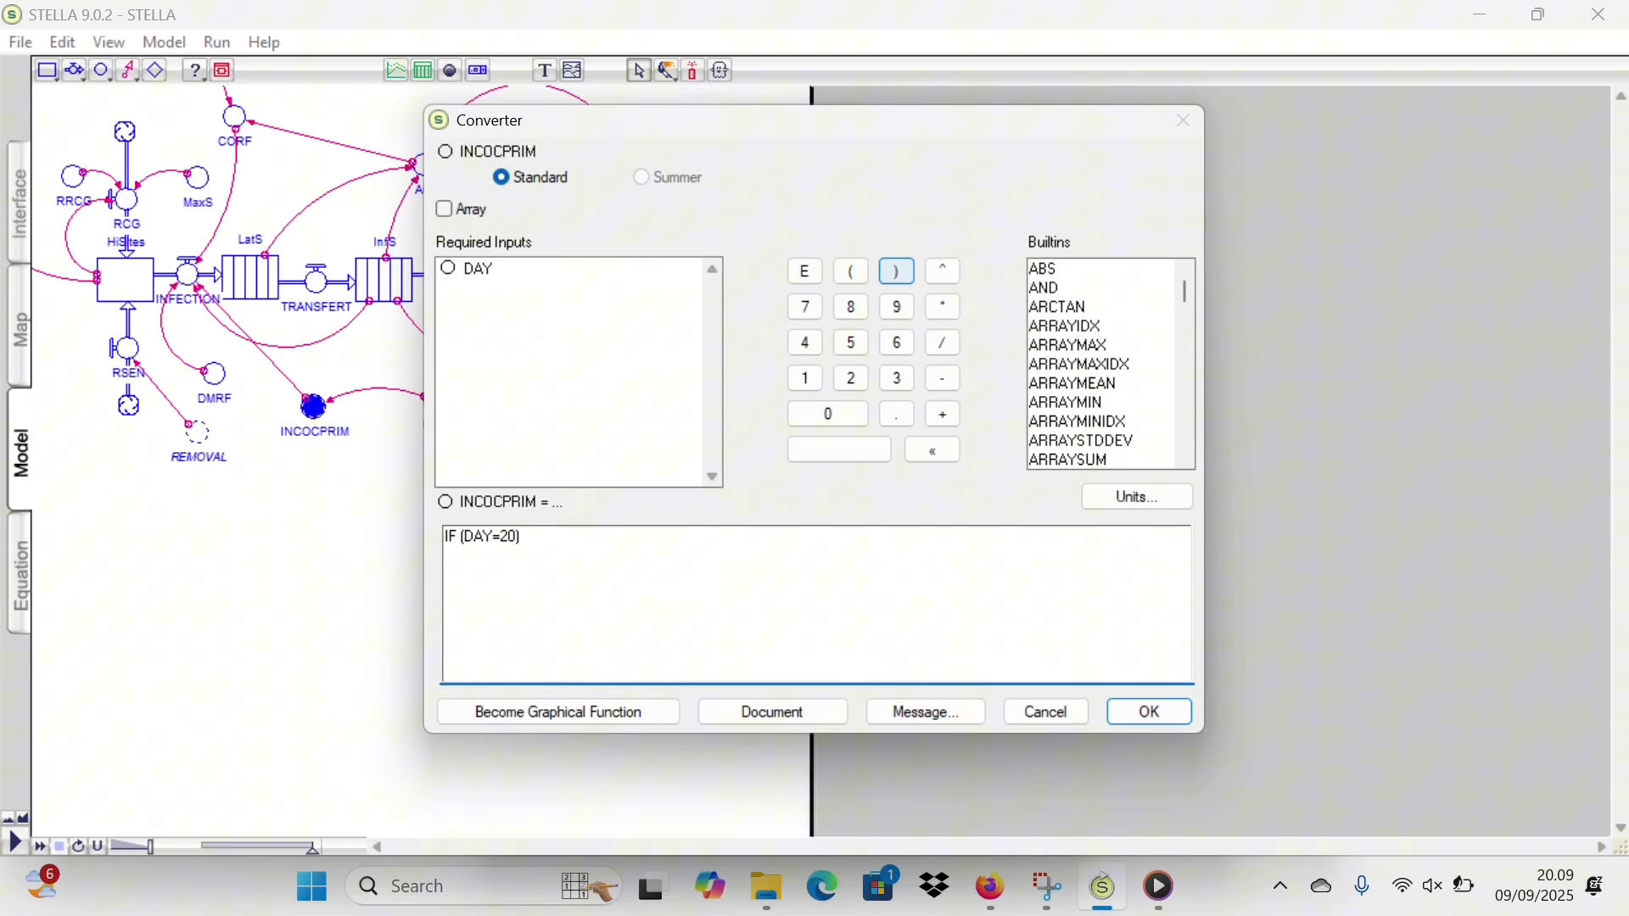
type("=20) THEN 100 ELSE 0")
left_click(1151, 715)
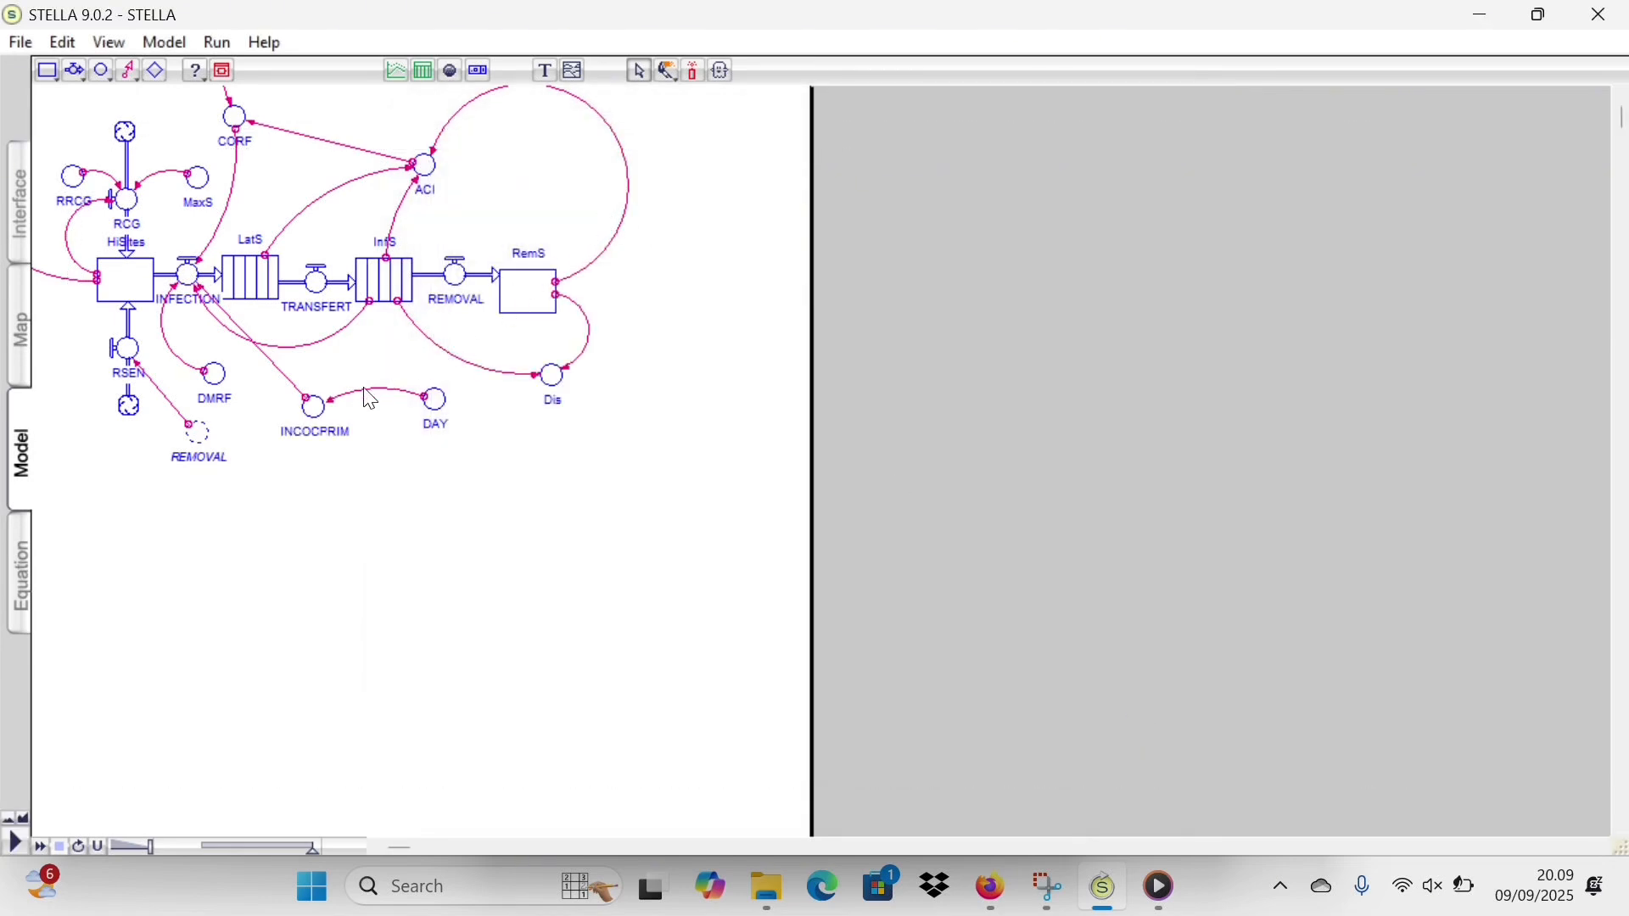
- Replace the Dis converter's equation with InfS+RemS
double_click(554, 375)
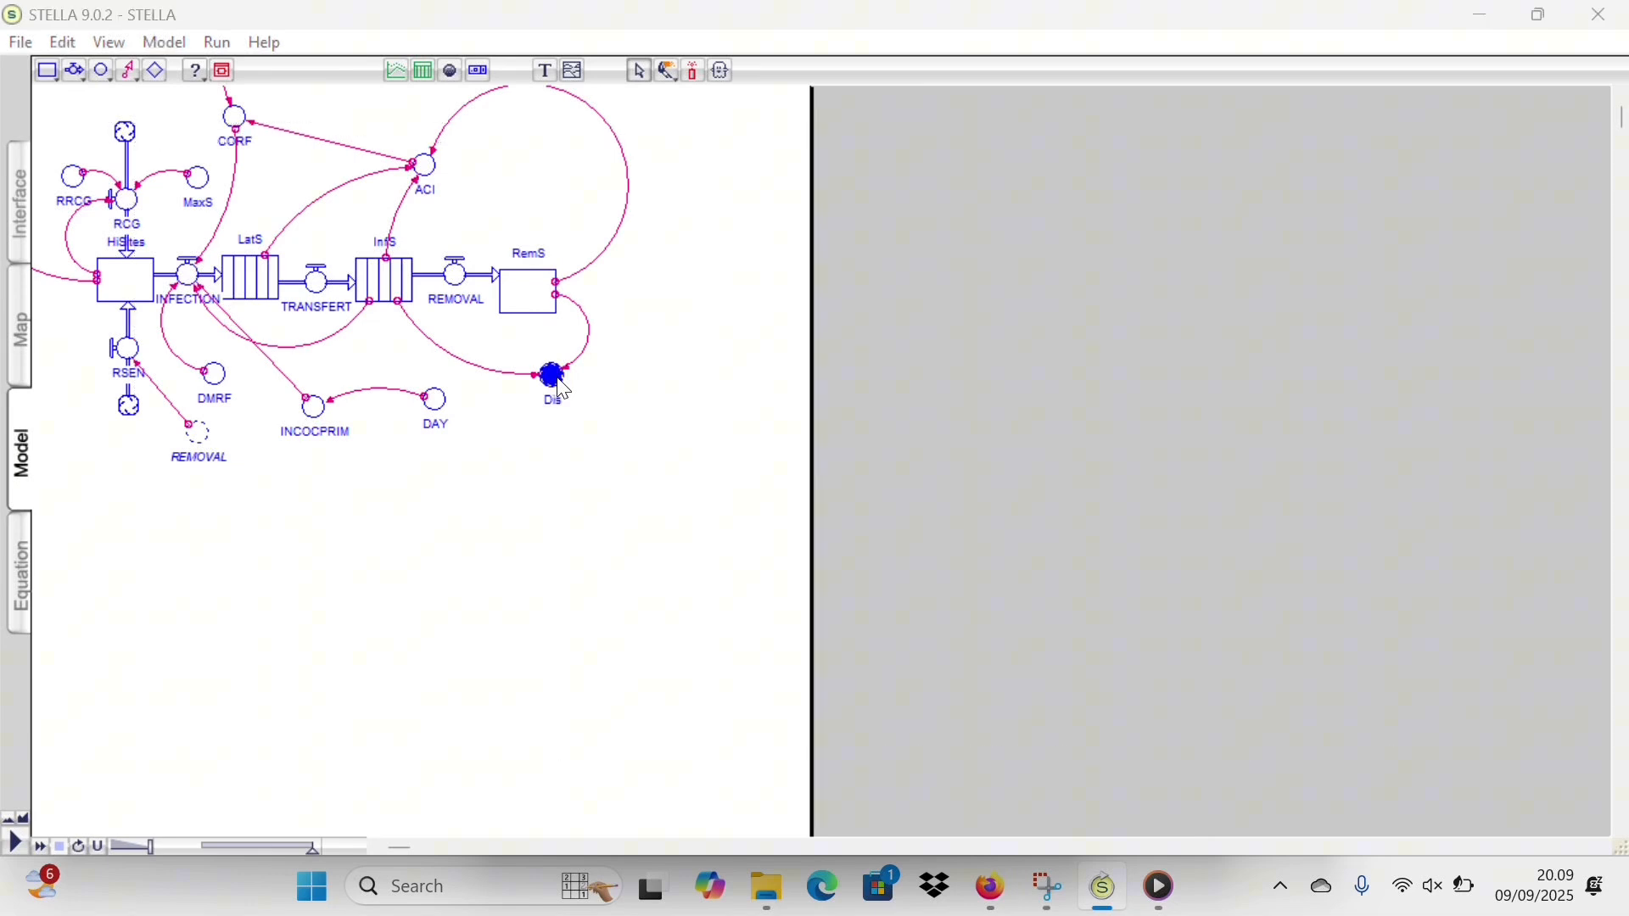
left_click(546, 533)
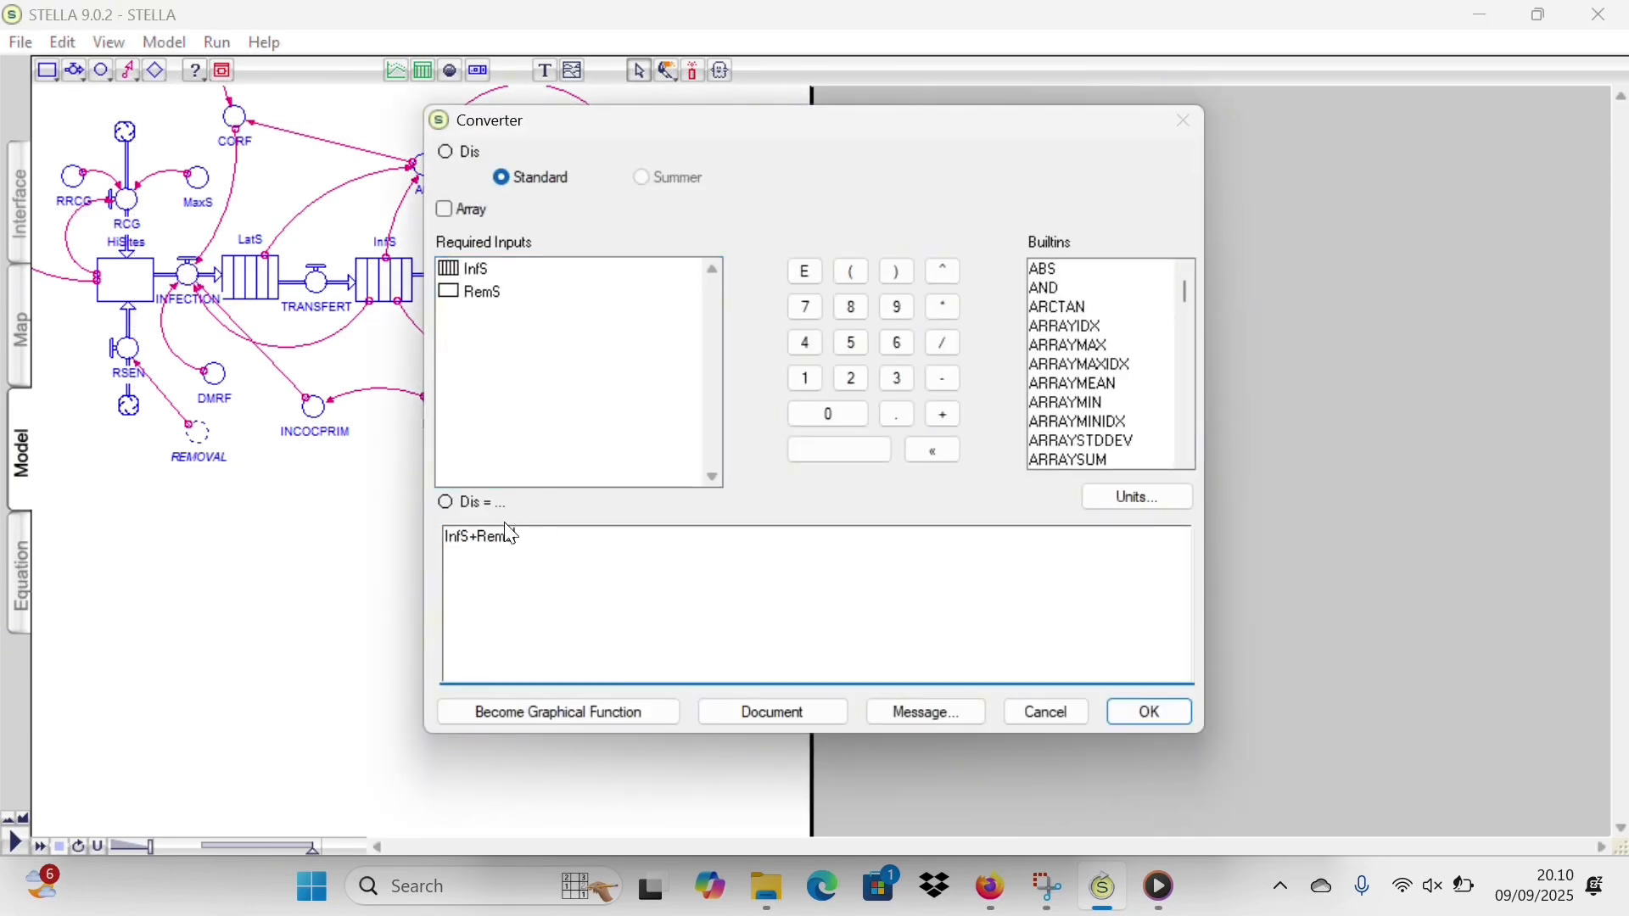
key("BackSpace")
key("BackSpace")
key("BackSpace")
key("BackSpace")
key("BackSpace")
key("BackSpace")
key("BackSpace")
key("BackSpace")
key("BackSpace")
left_click(468, 268)
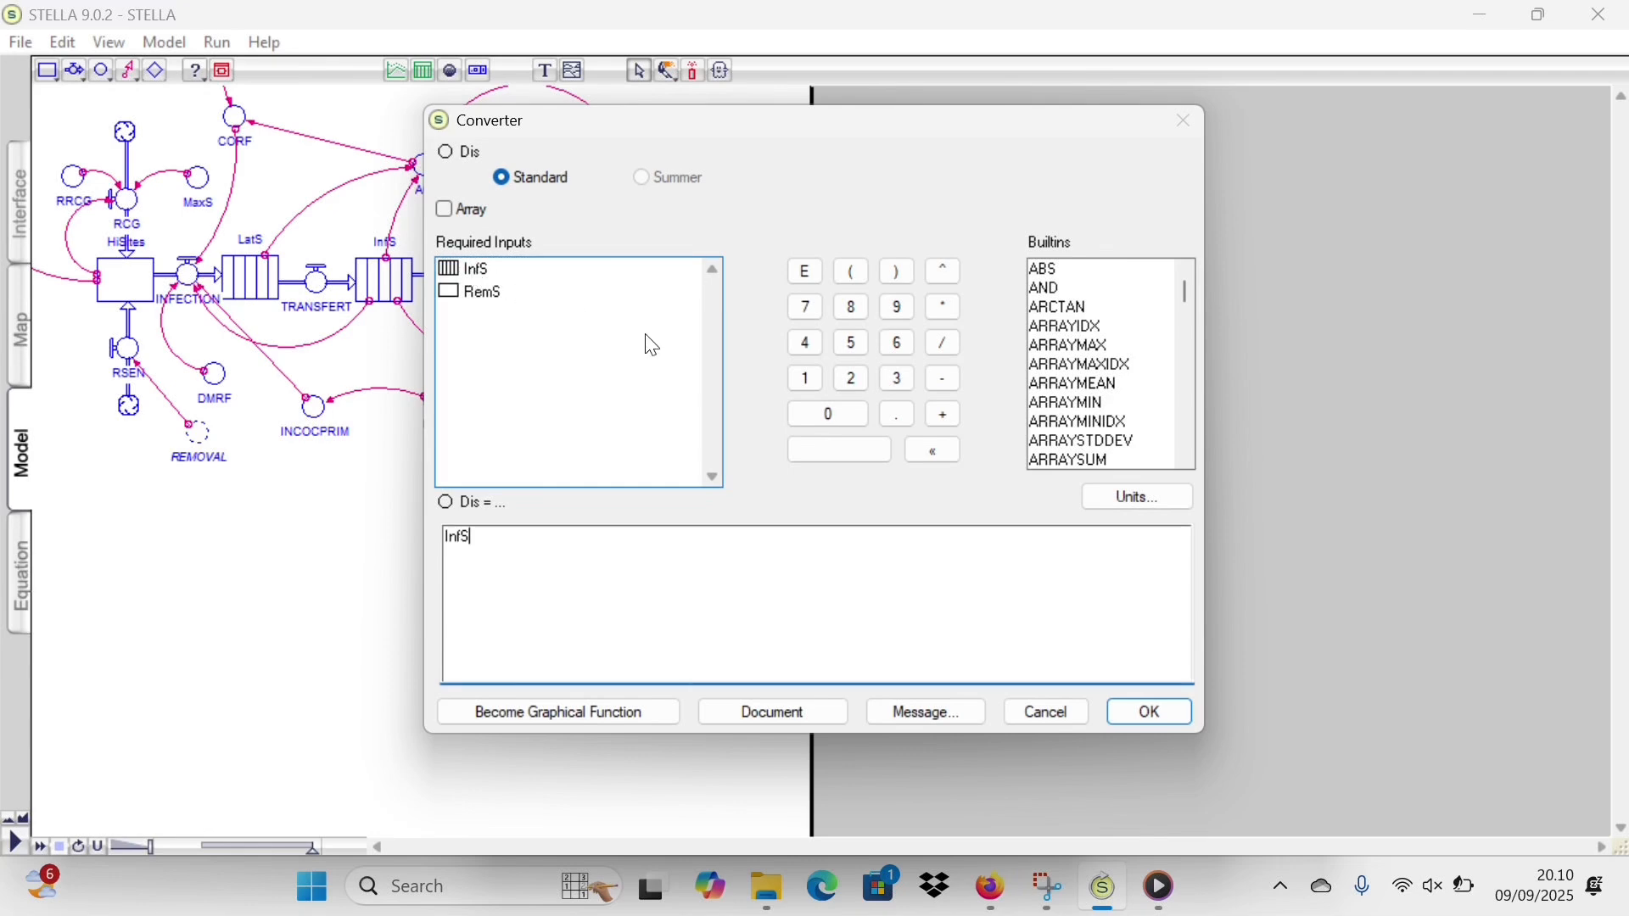
left_click(943, 414)
left_click(479, 293)
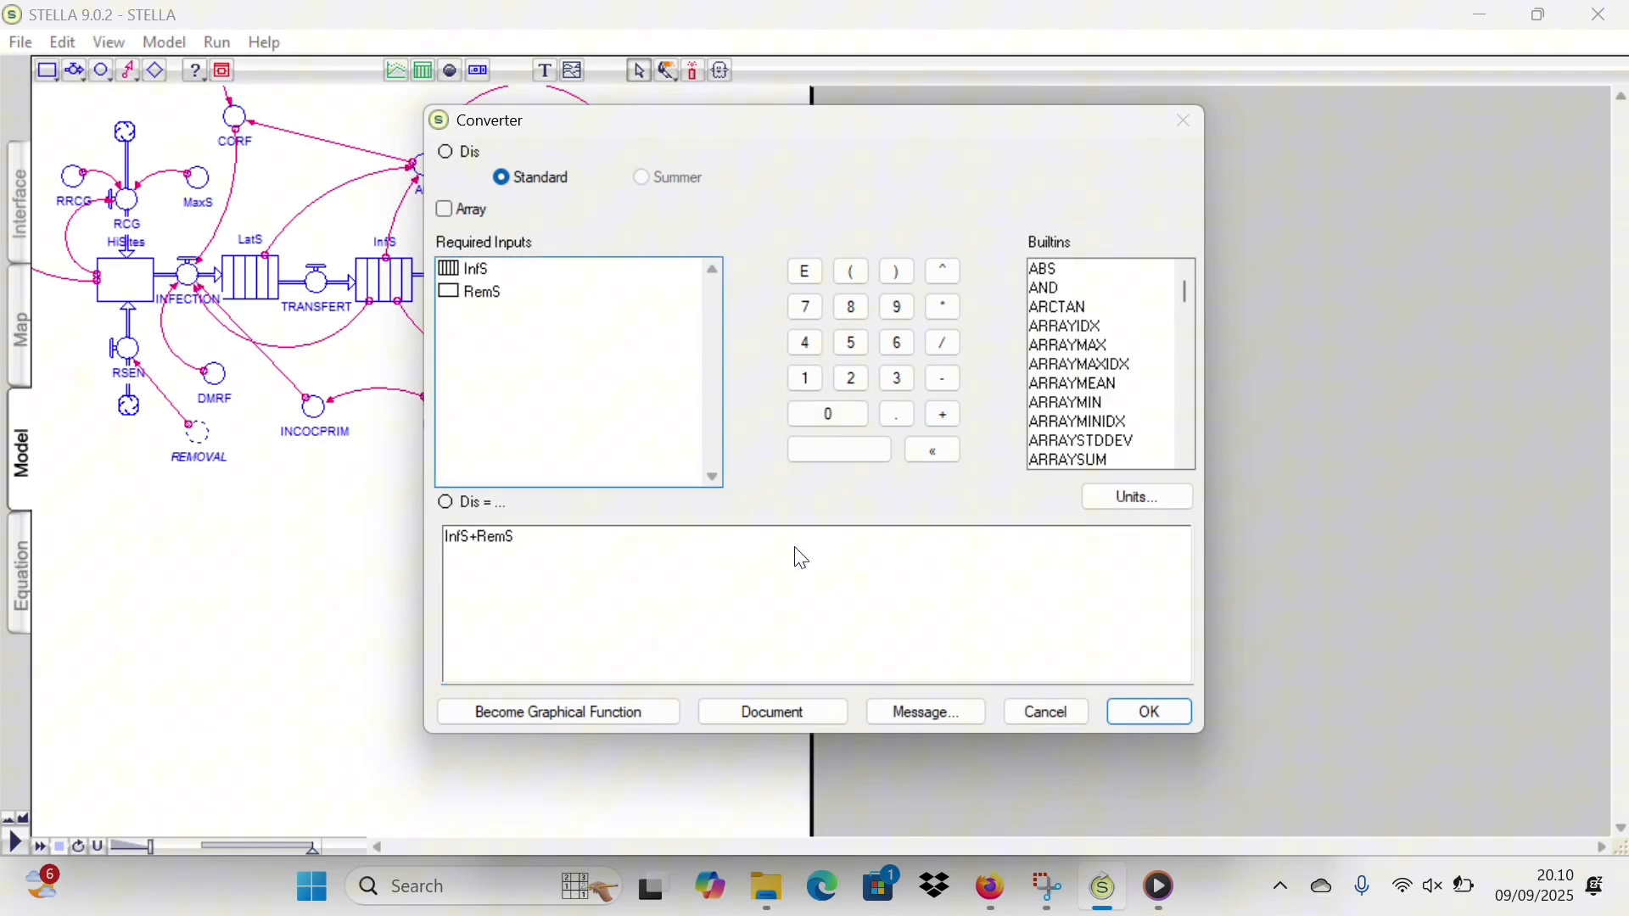
left_click(1120, 716)
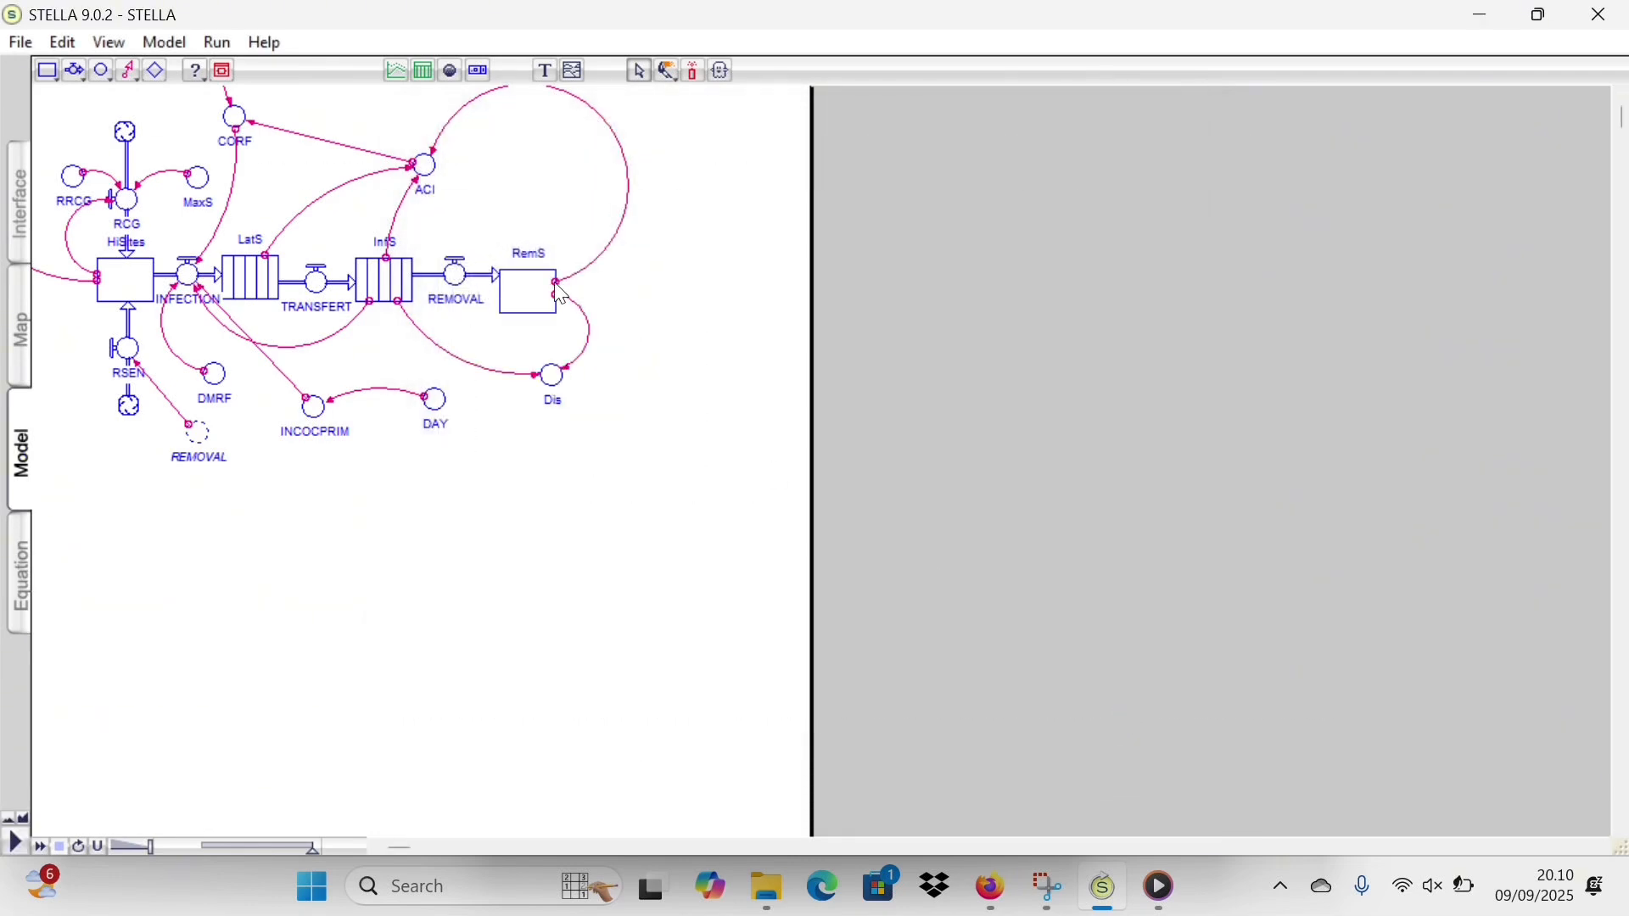
- Check that the ACI converter's equation sums LatS, InfS and RemS
double_click(429, 167)
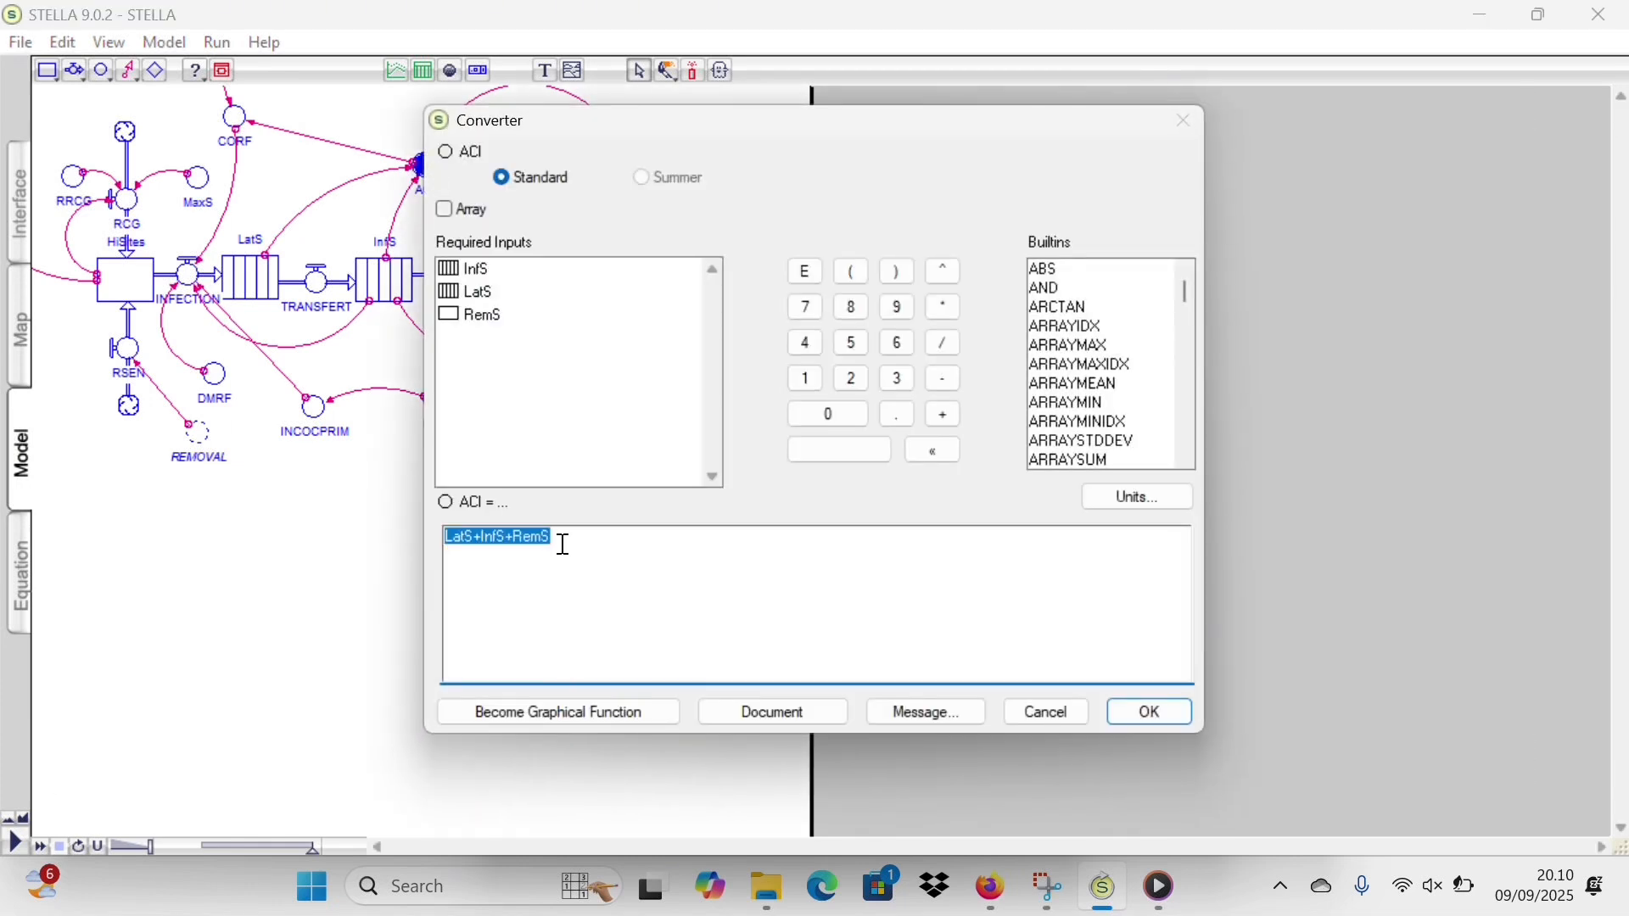
left_click(562, 542)
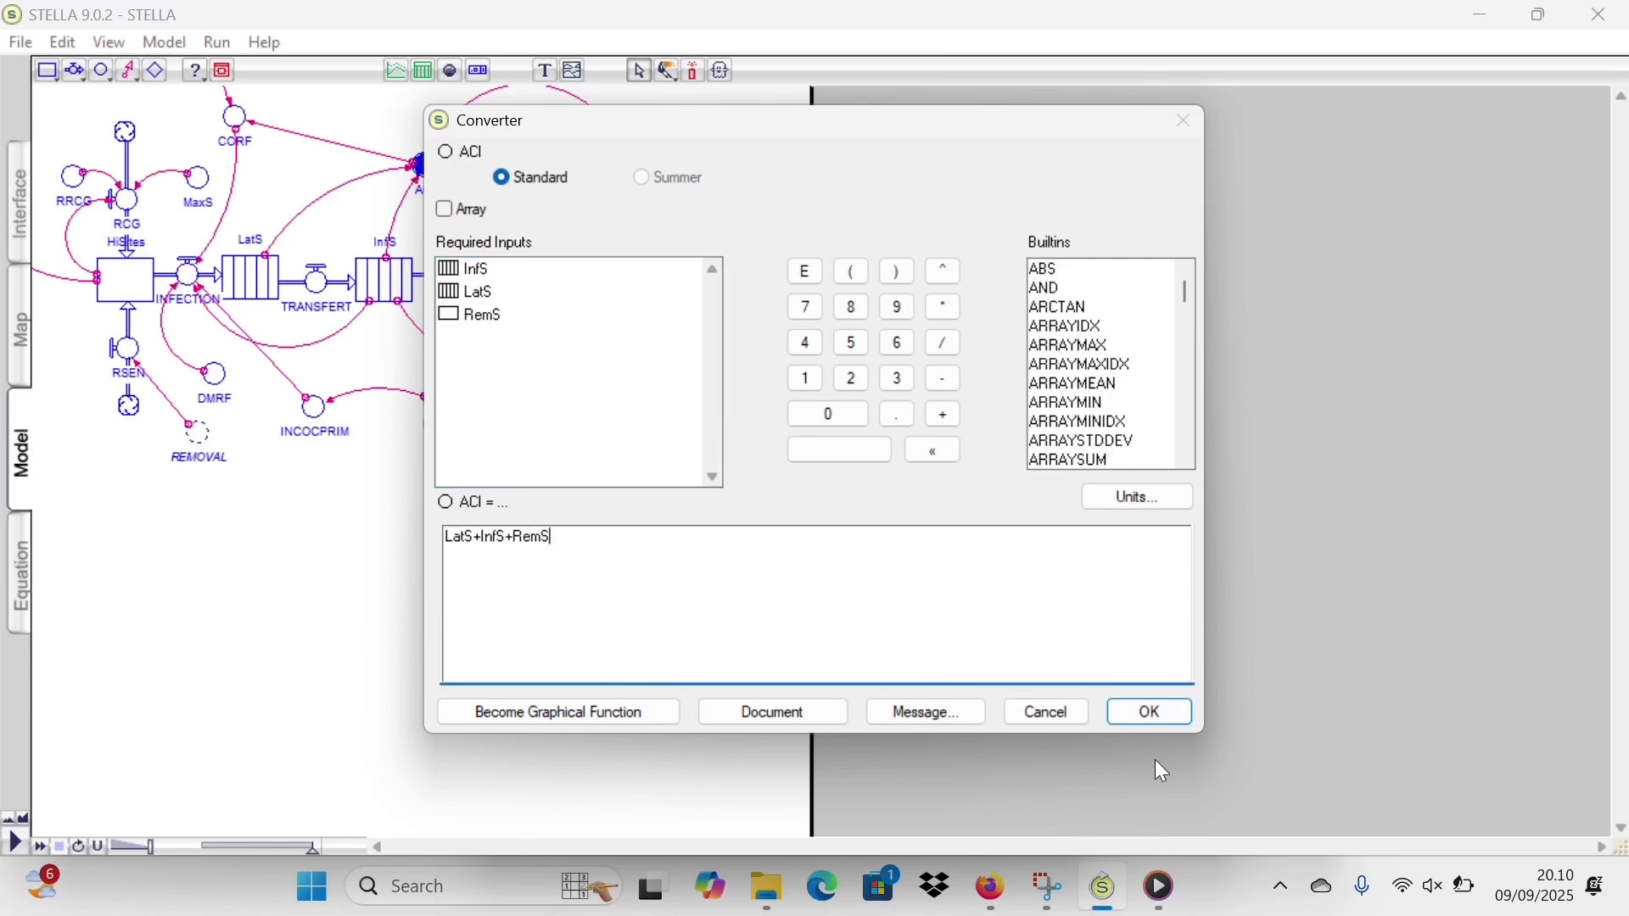
left_click(1123, 709)
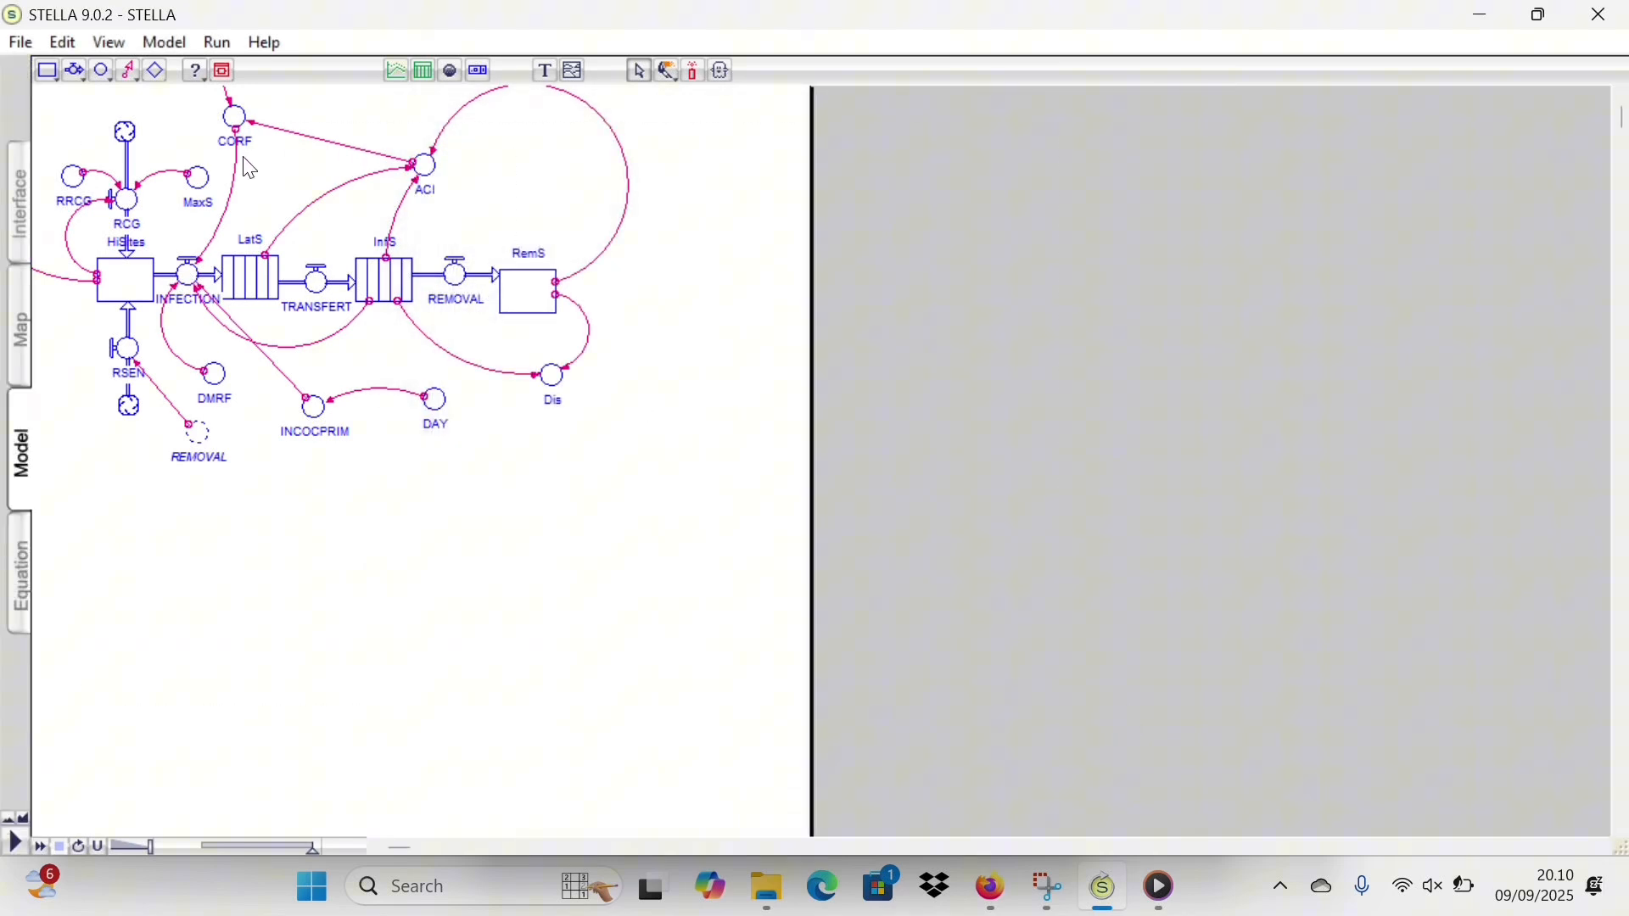
- Define the CORF converter with the equation 1-(ACI/(ACI+HiSites))
double_click(235, 127)
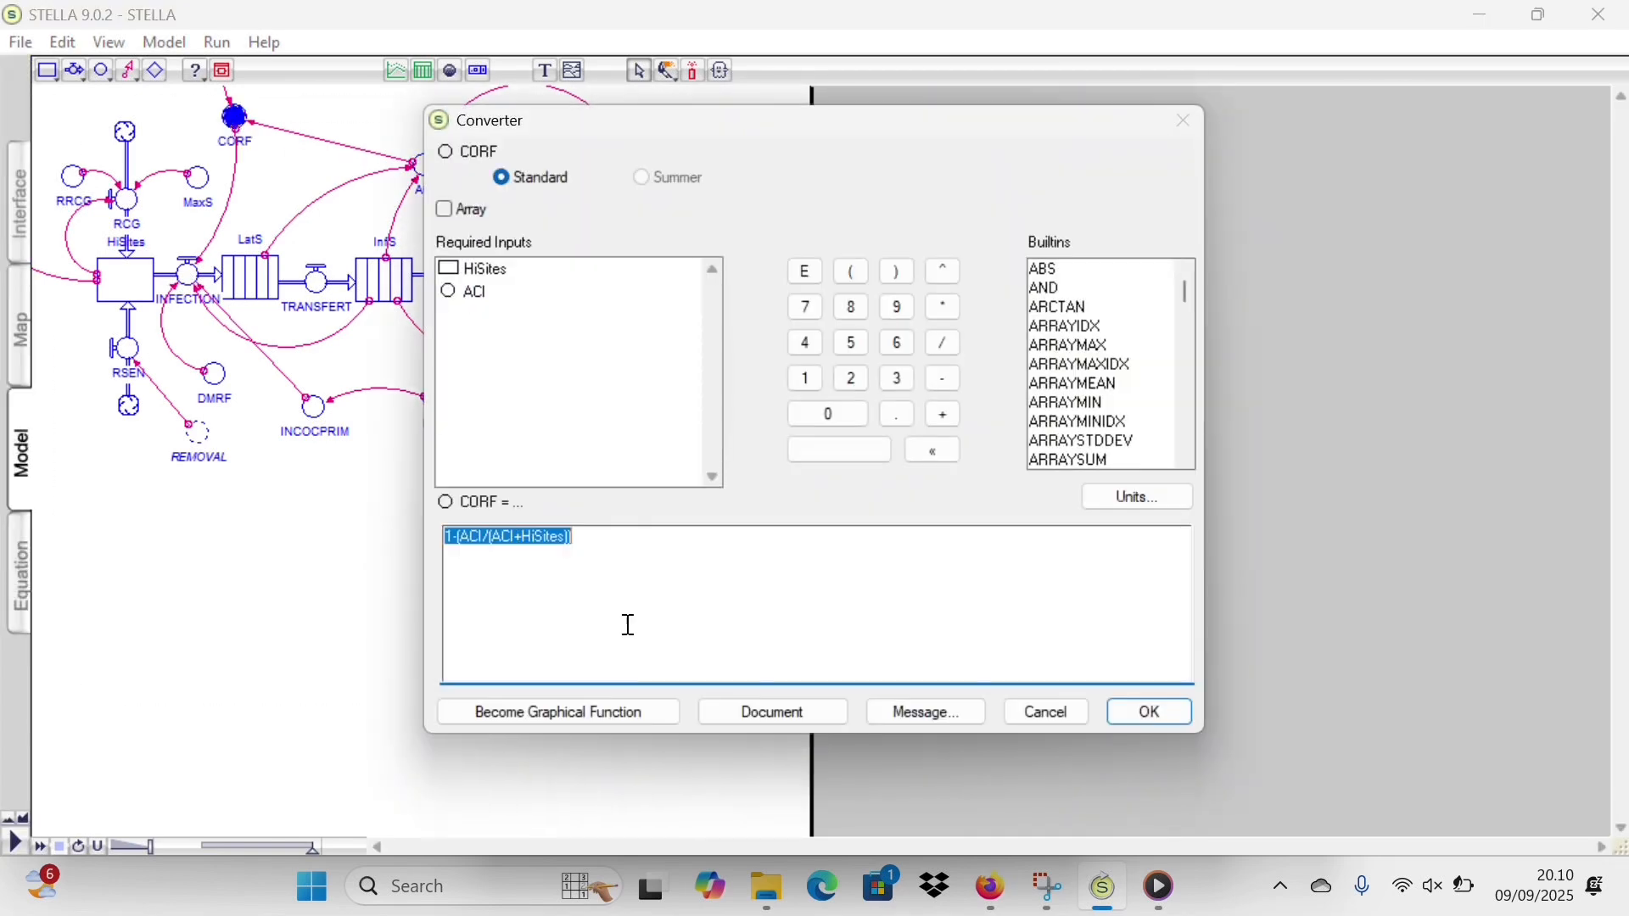
left_click(593, 535)
left_click_drag(618, 538, 360, 543)
type("1-")
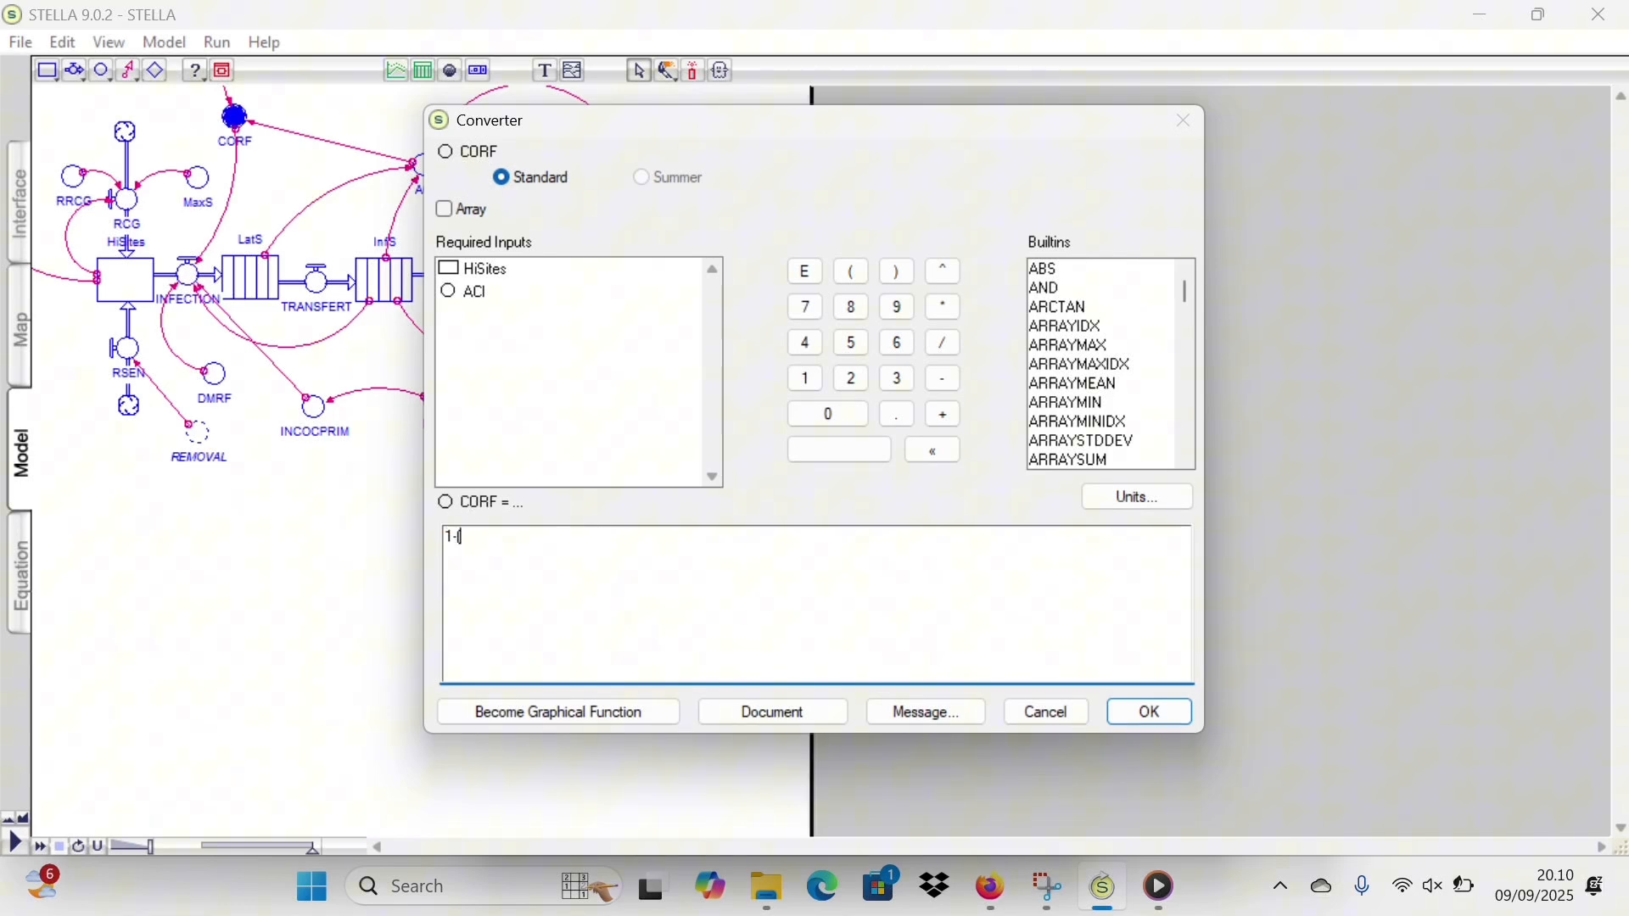
type("(")
left_click(480, 295)
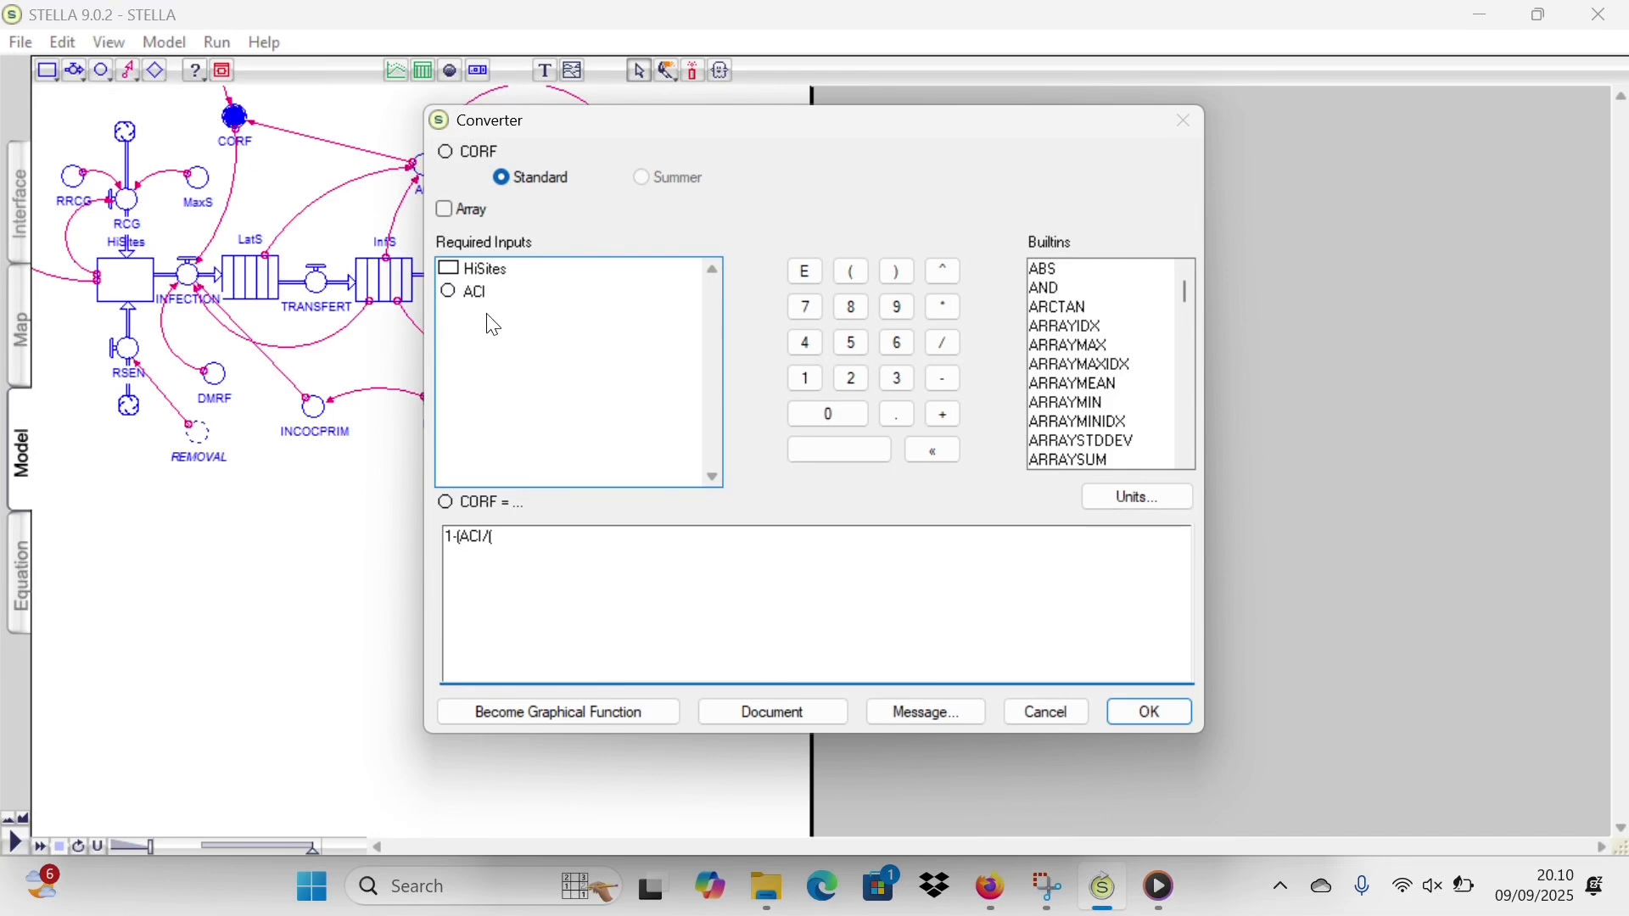
type("/(")
left_click(472, 295)
left_click(488, 268)
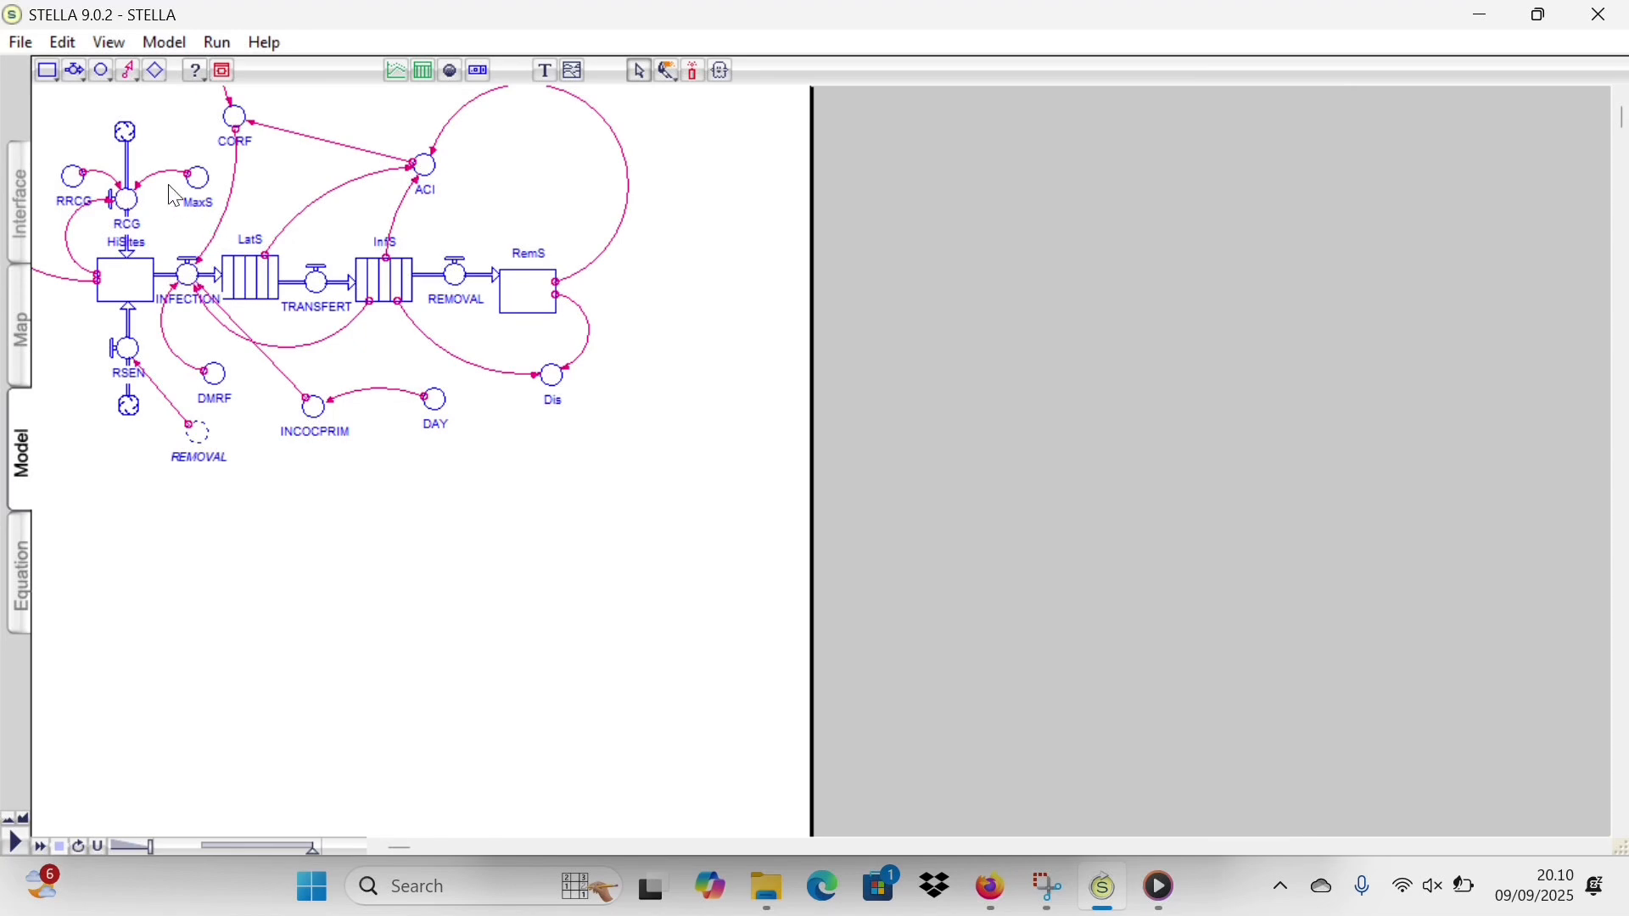
- Set the MaxS converter to 100000
left_click(201, 185)
double_click(202, 185)
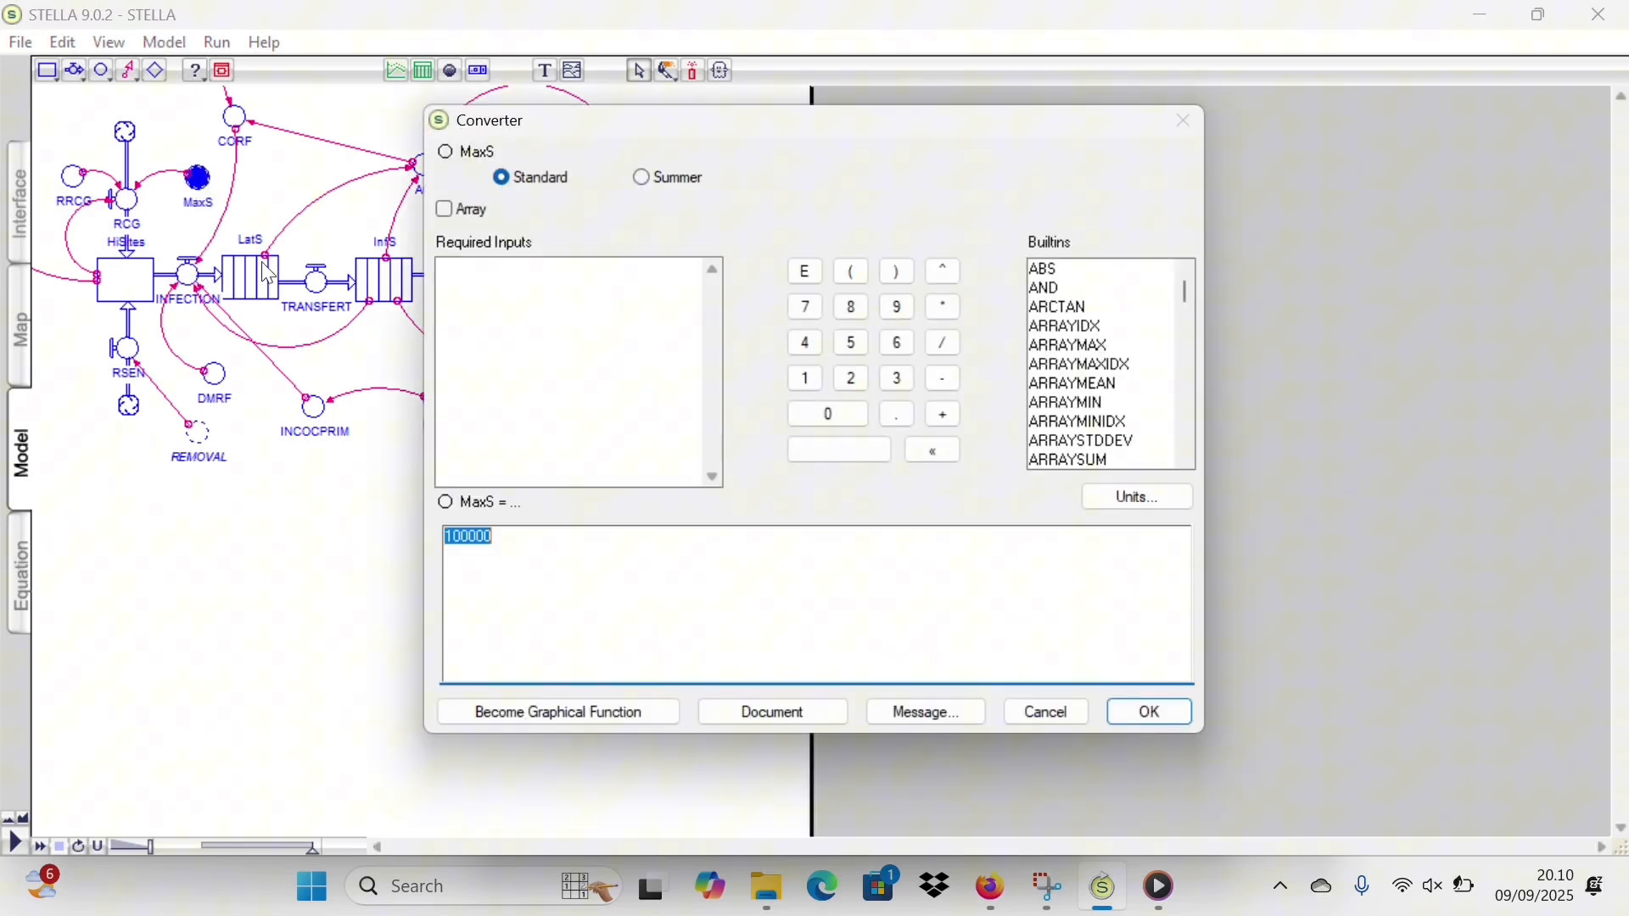
type("100000")
left_click(1151, 713)
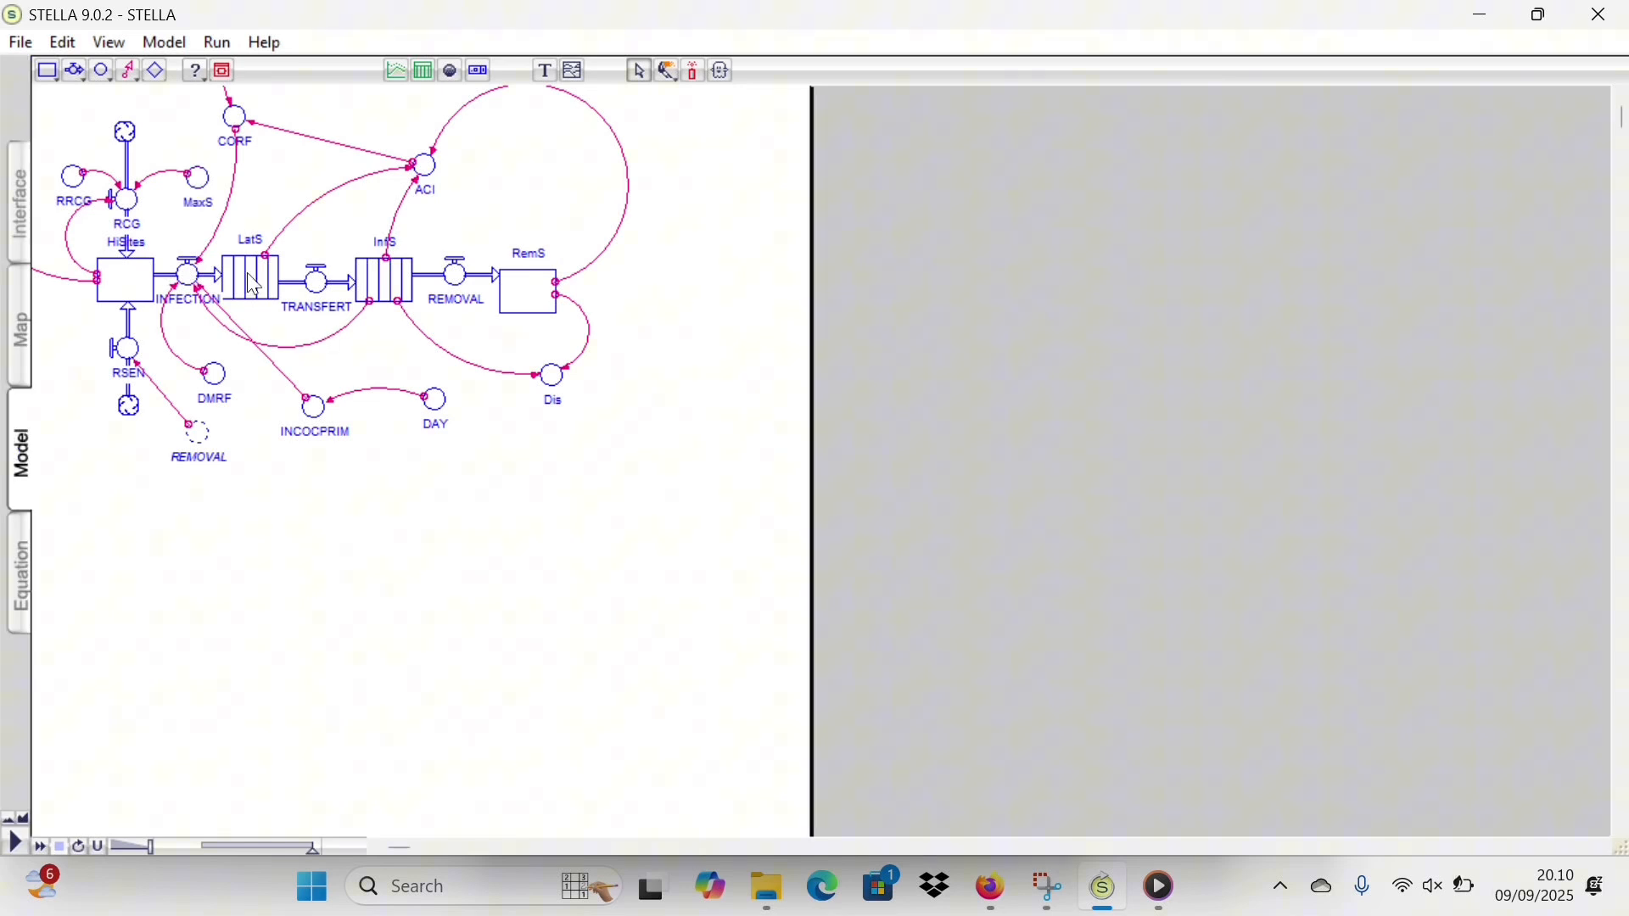
- Check that the RCG flow's equation is RRCG*HiSites*(1-HiSites/MaxS)
left_click(125, 204)
double_click(127, 210)
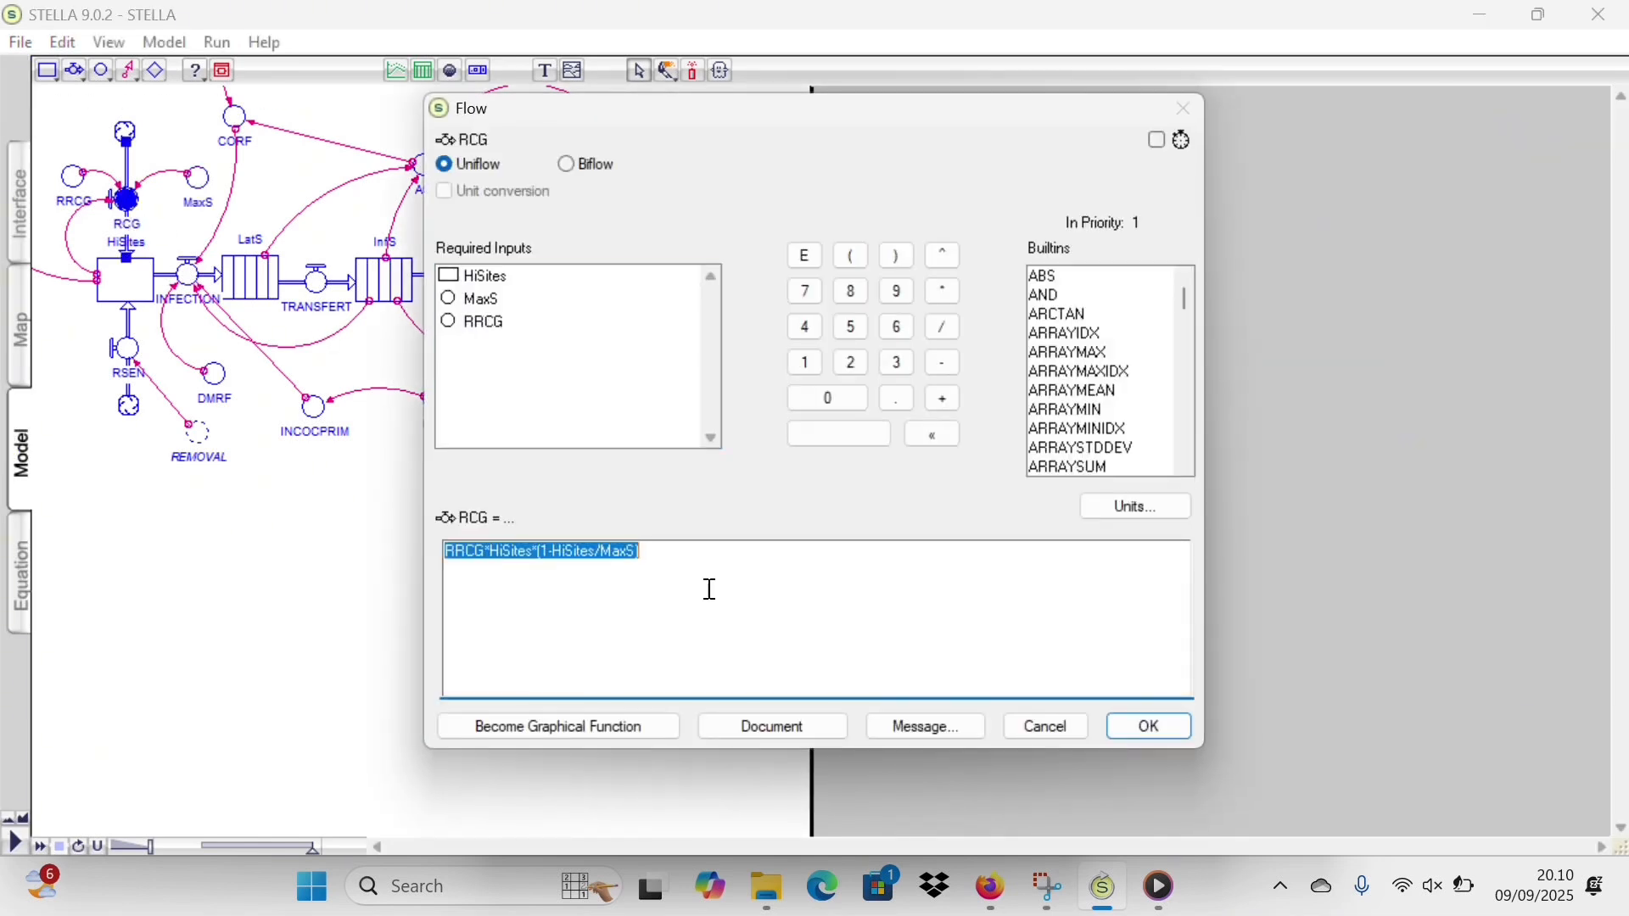
left_click(670, 561)
left_click_drag(693, 560, 266, 535)
left_click(473, 554)
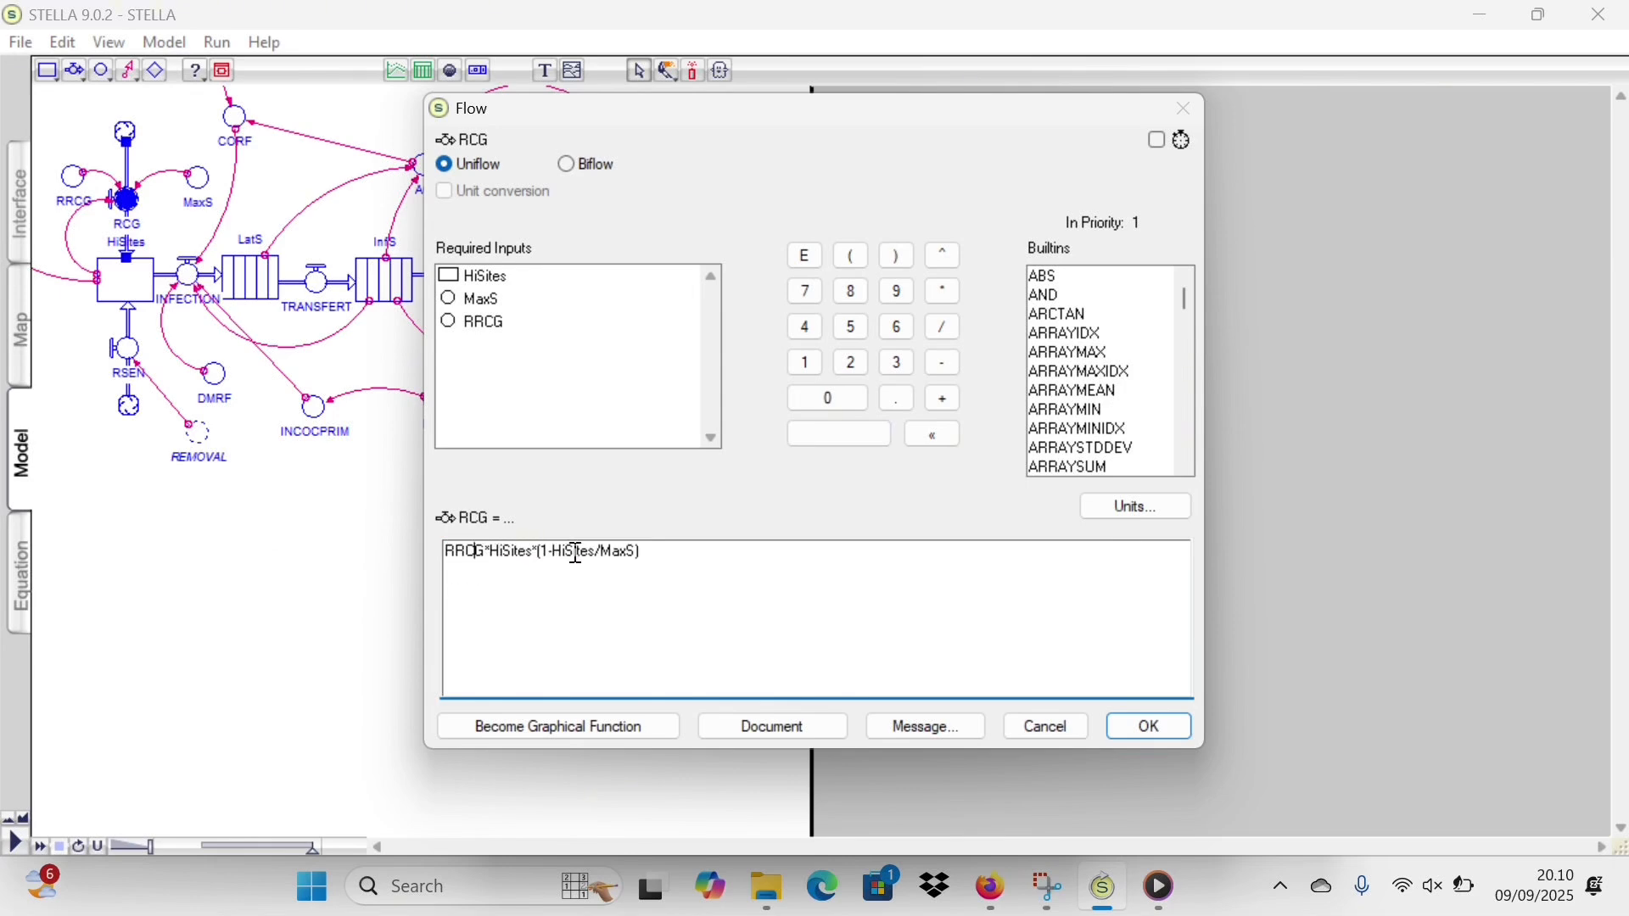
left_click(1154, 731)
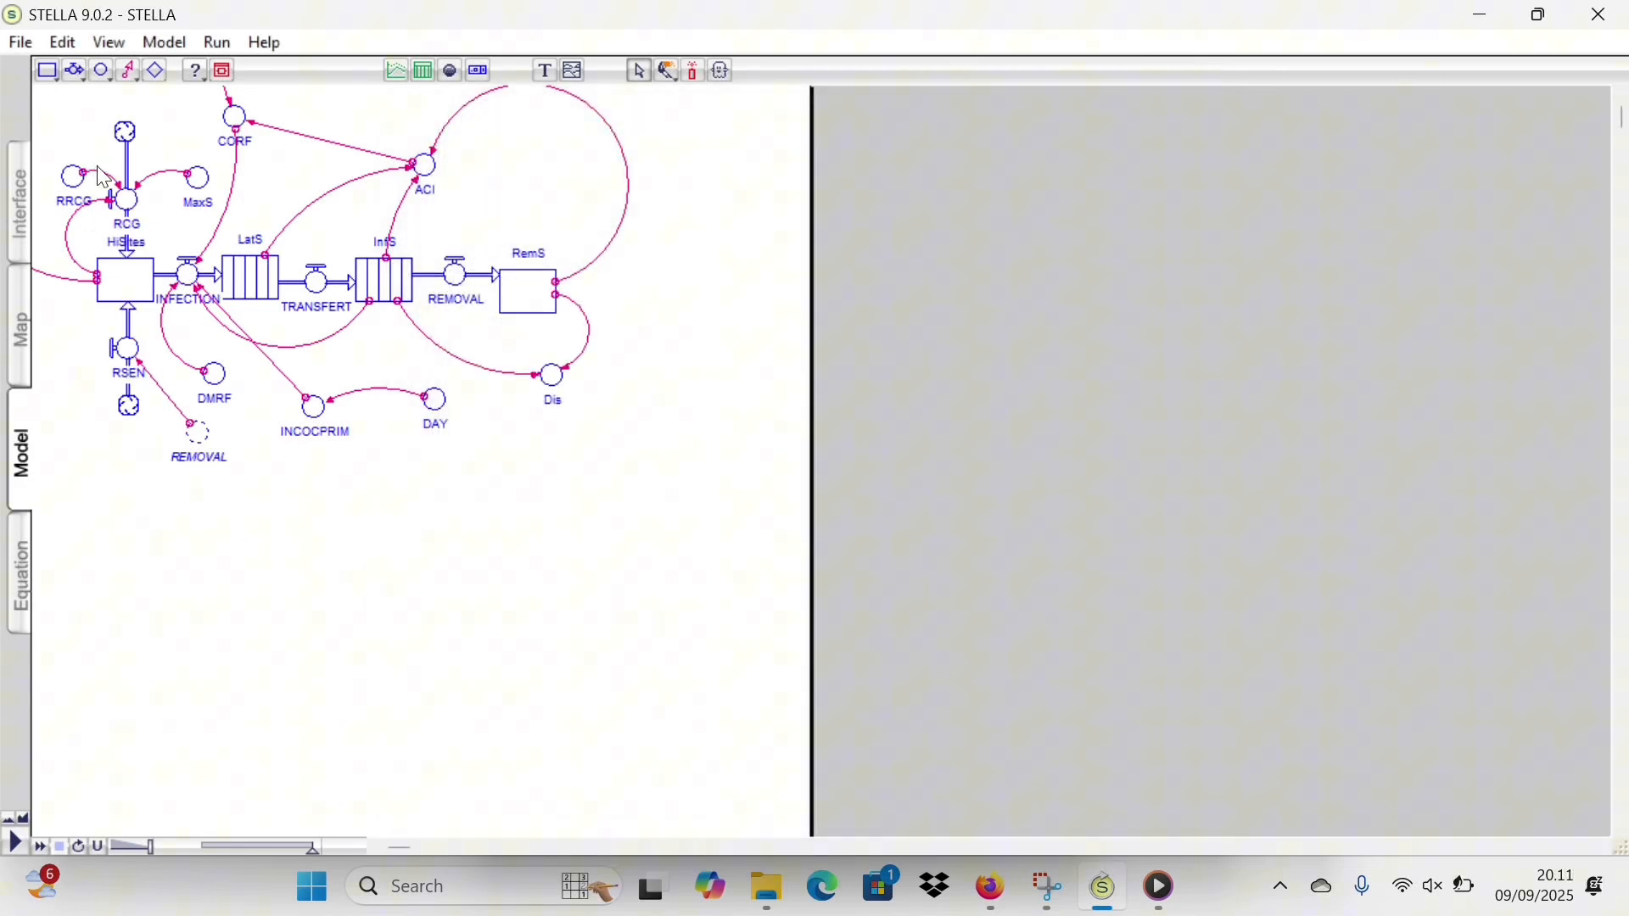
- Place a new graph on the interface layer and open its definition
left_click(24, 187)
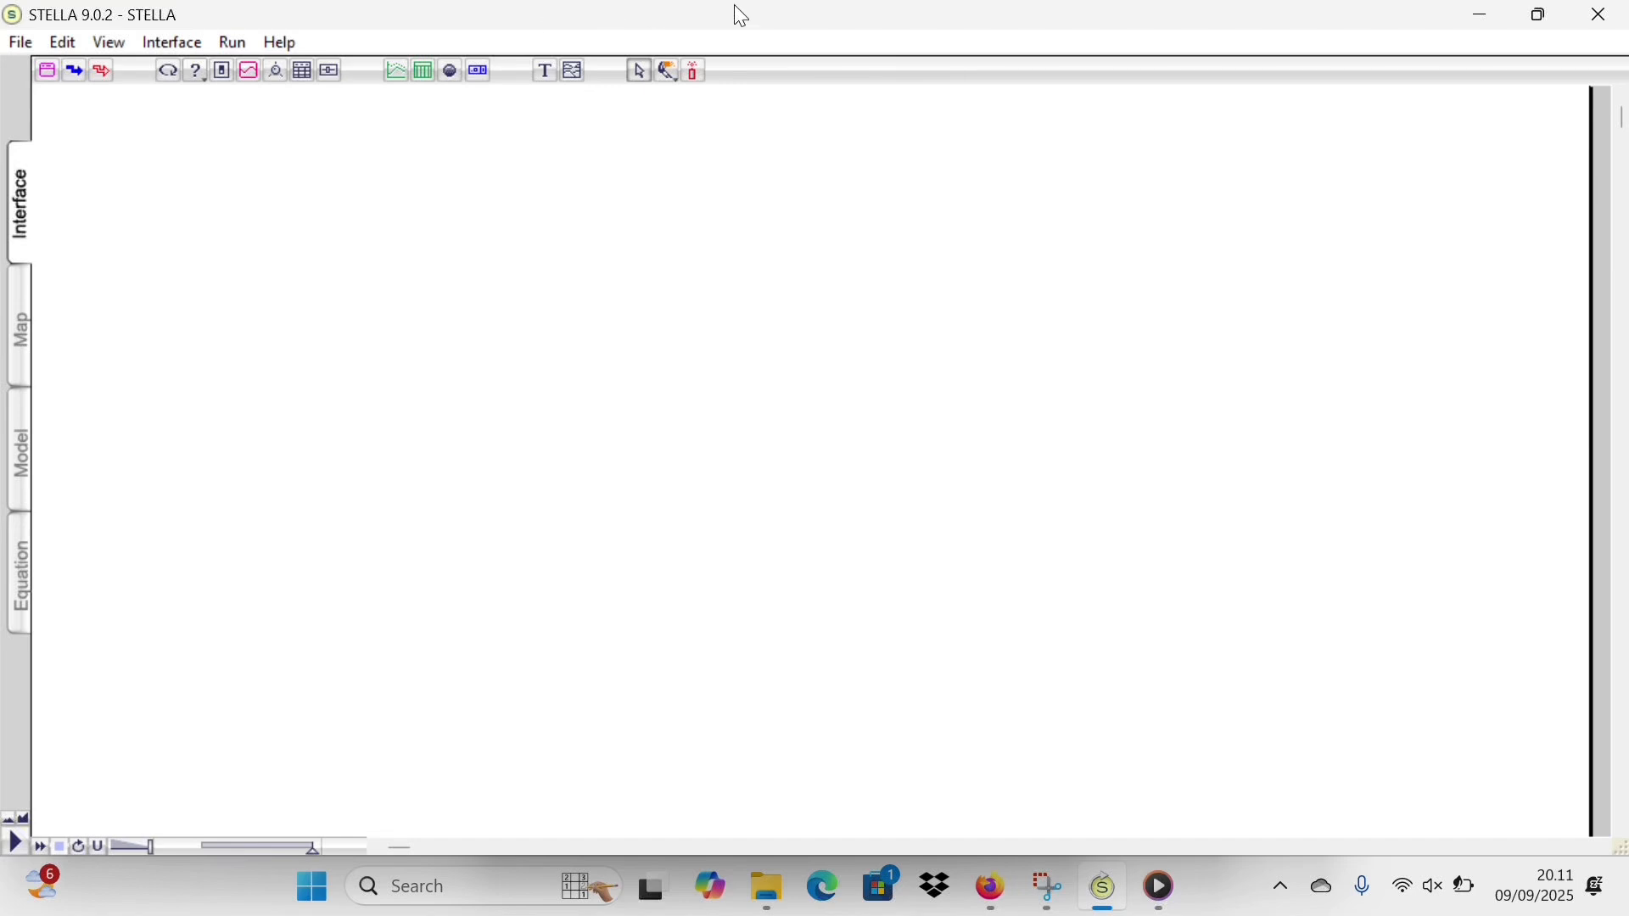
left_click(399, 70)
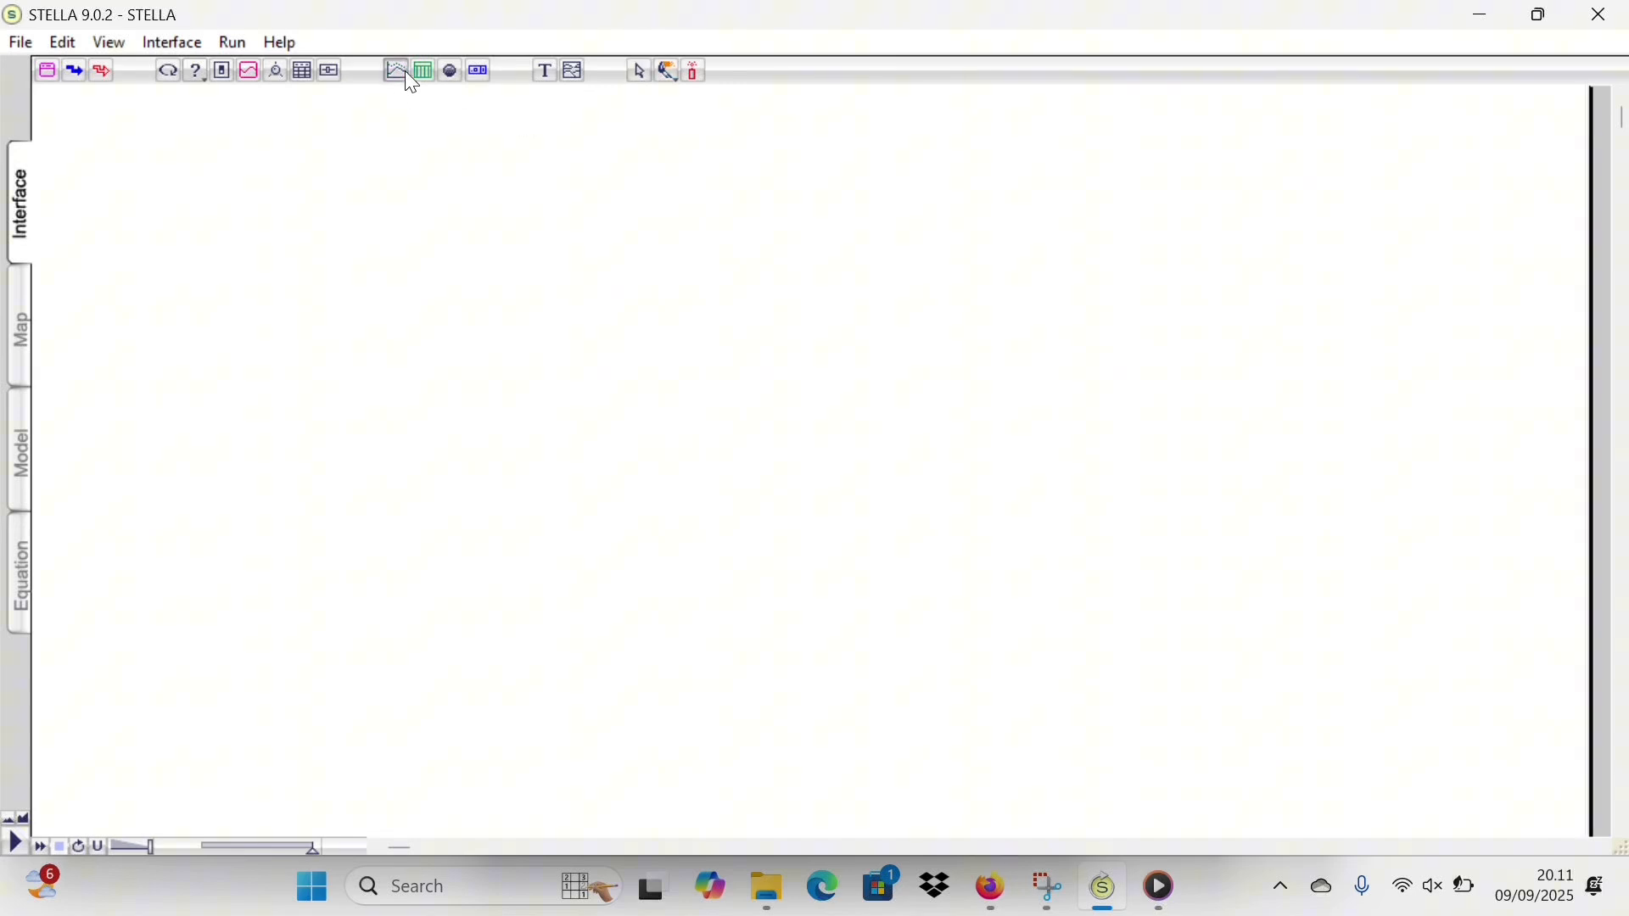
left_click(105, 223)
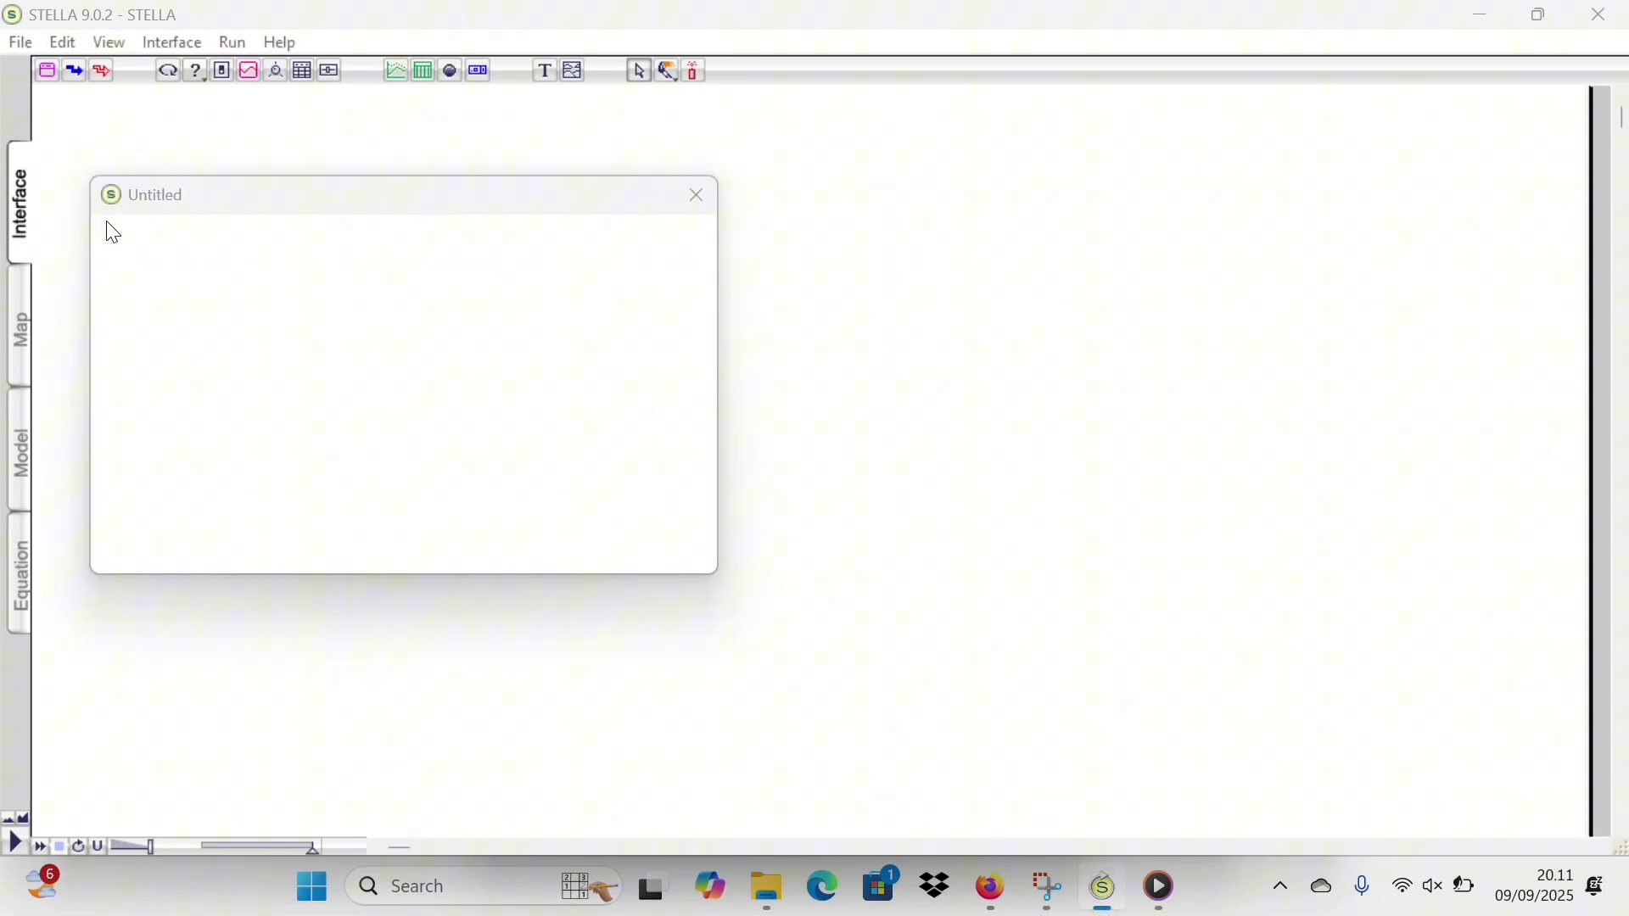
double_click(127, 353)
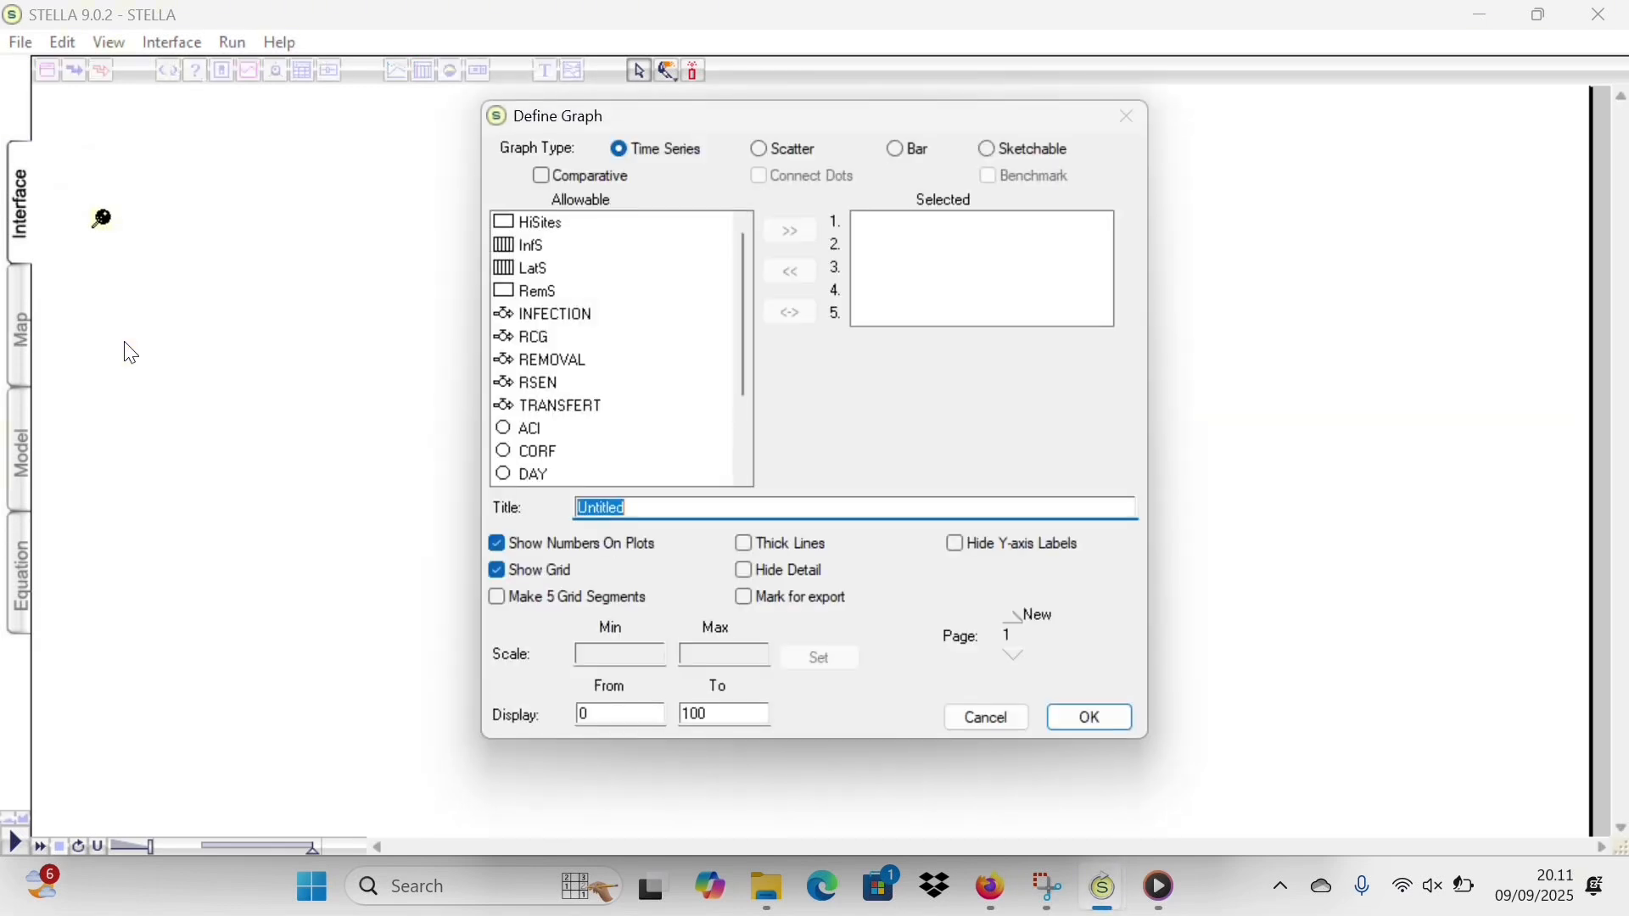
- Add the HiSites, InfS, LatS and RemS stocks to the graph's selected variables
double_click(532, 221)
double_click(538, 245)
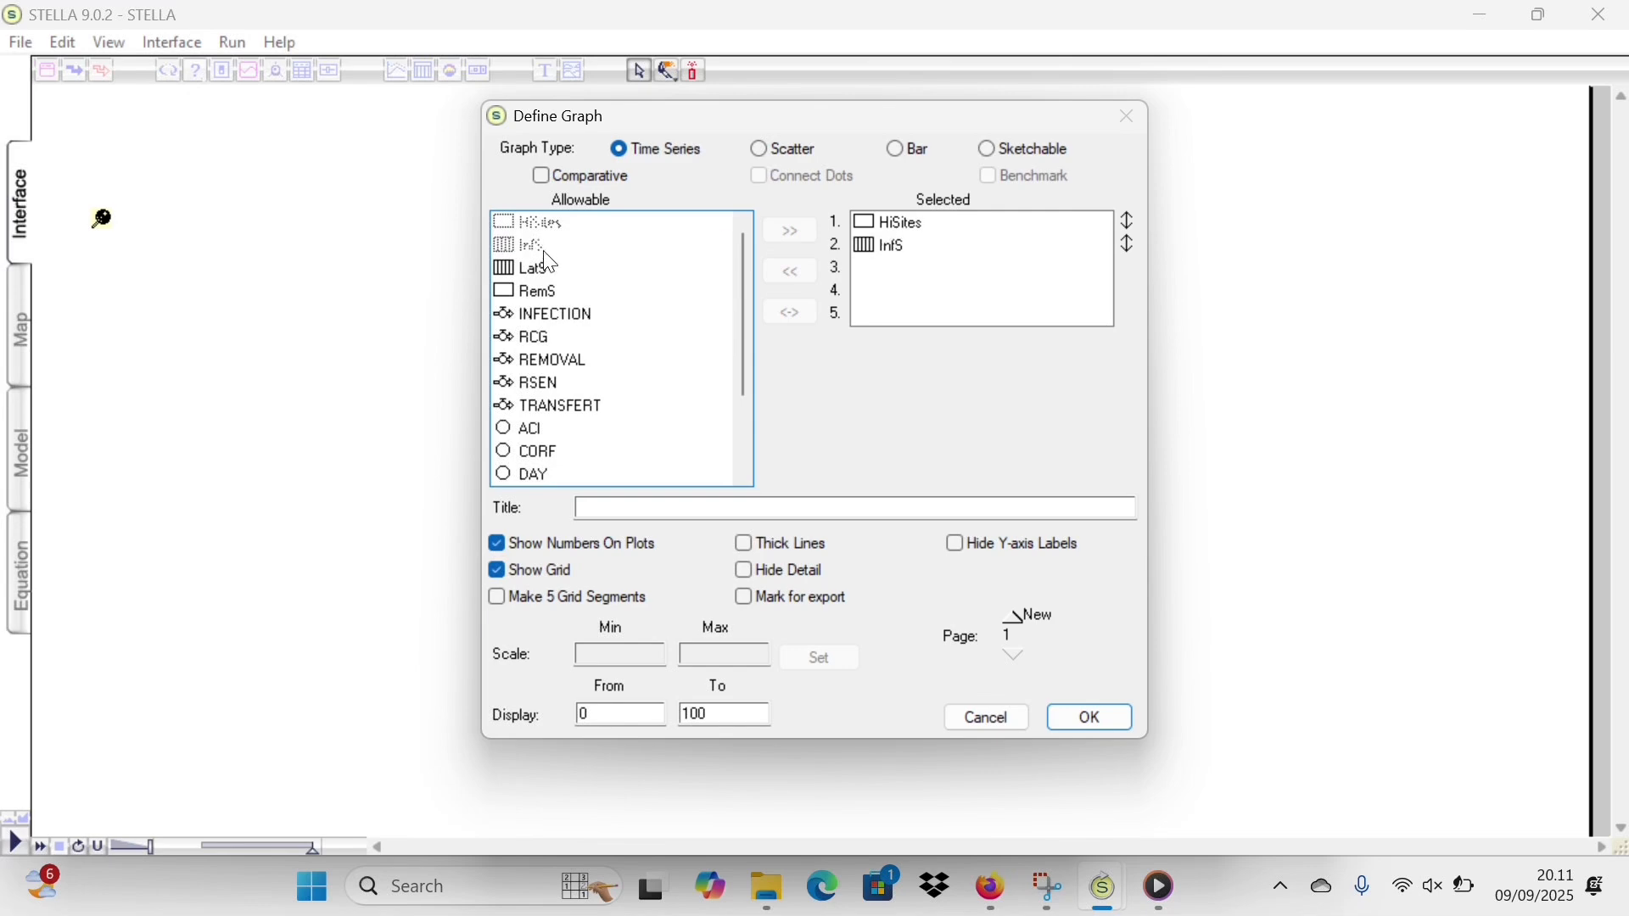
double_click(550, 270)
double_click(546, 290)
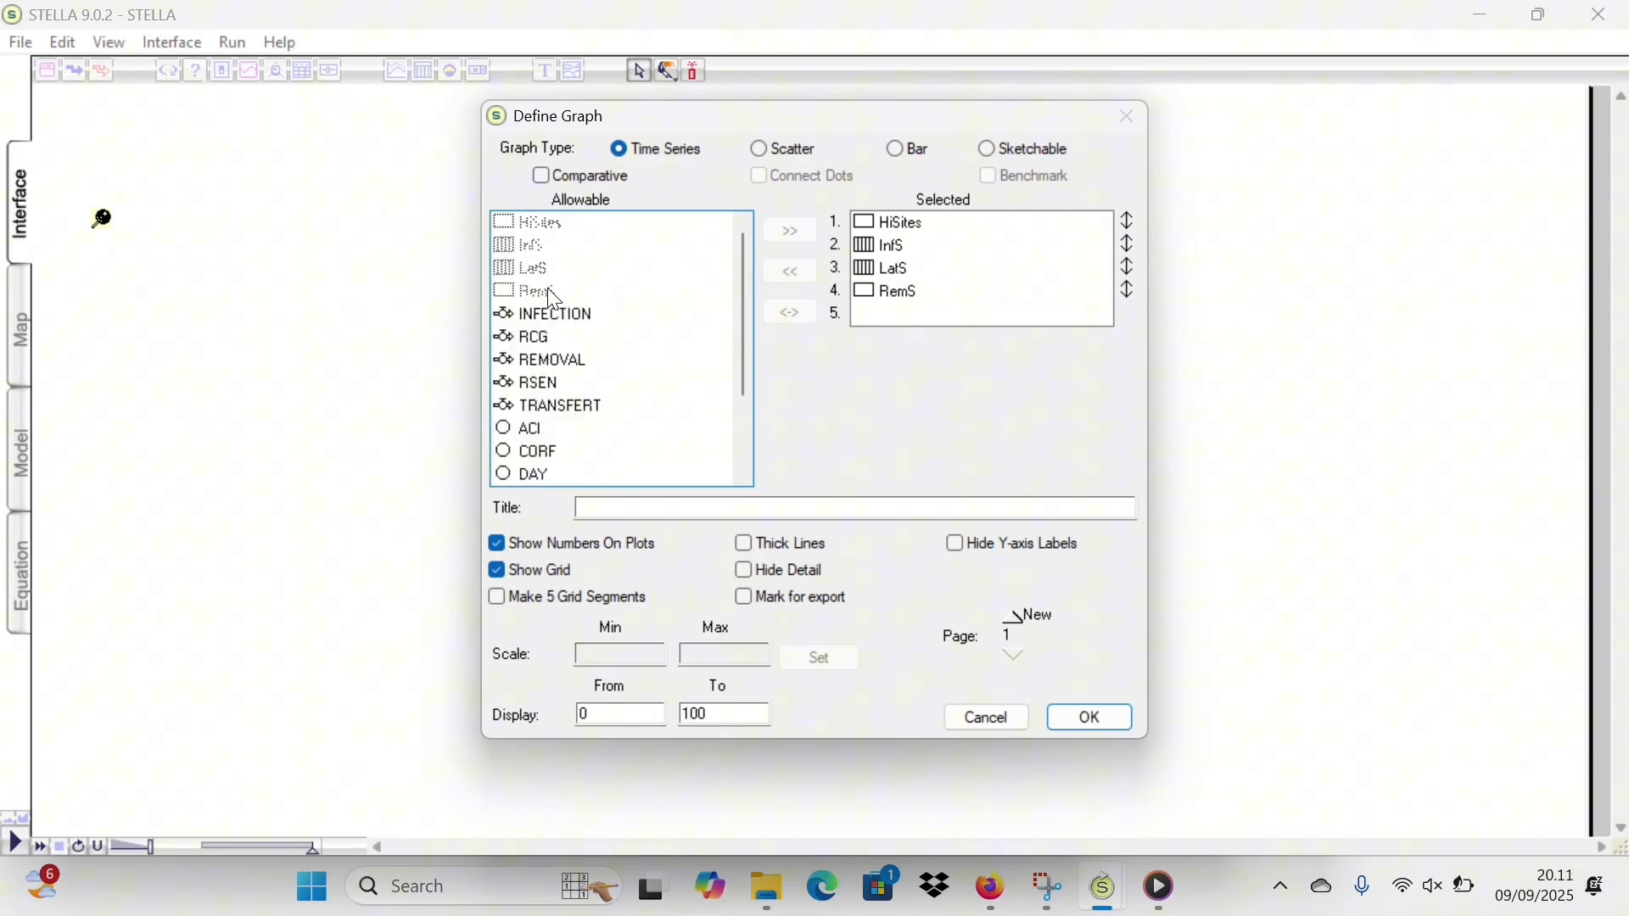
- Give HiSites its own graph scale with a maximum of 100000
left_click(1129, 221)
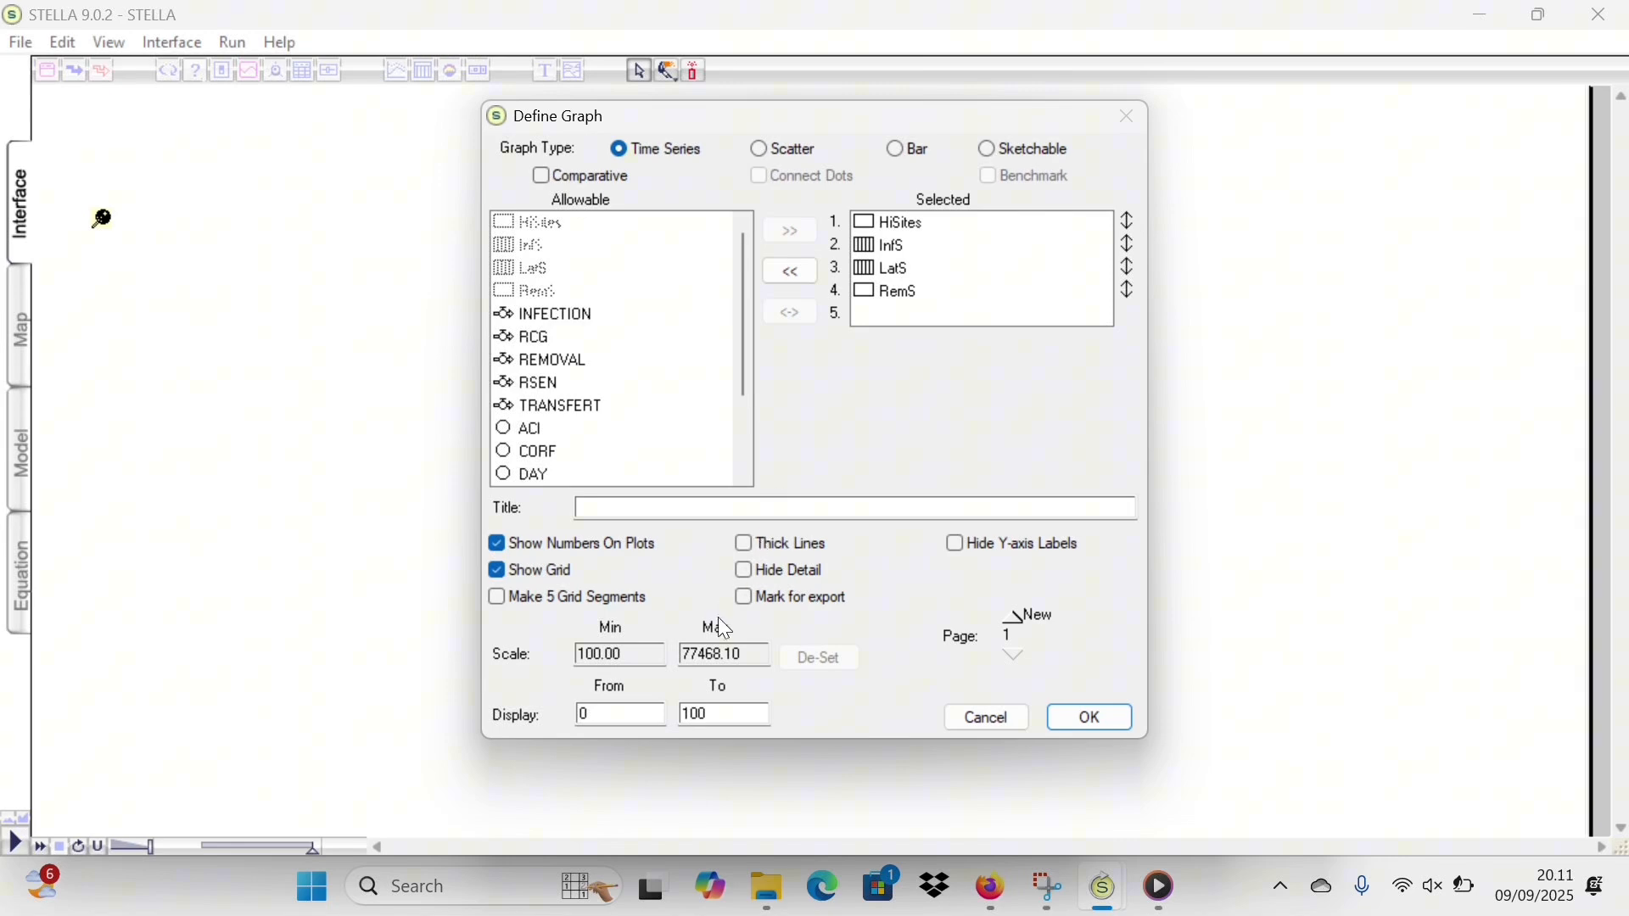
left_click(1129, 221)
left_click(744, 658)
double_click(745, 657)
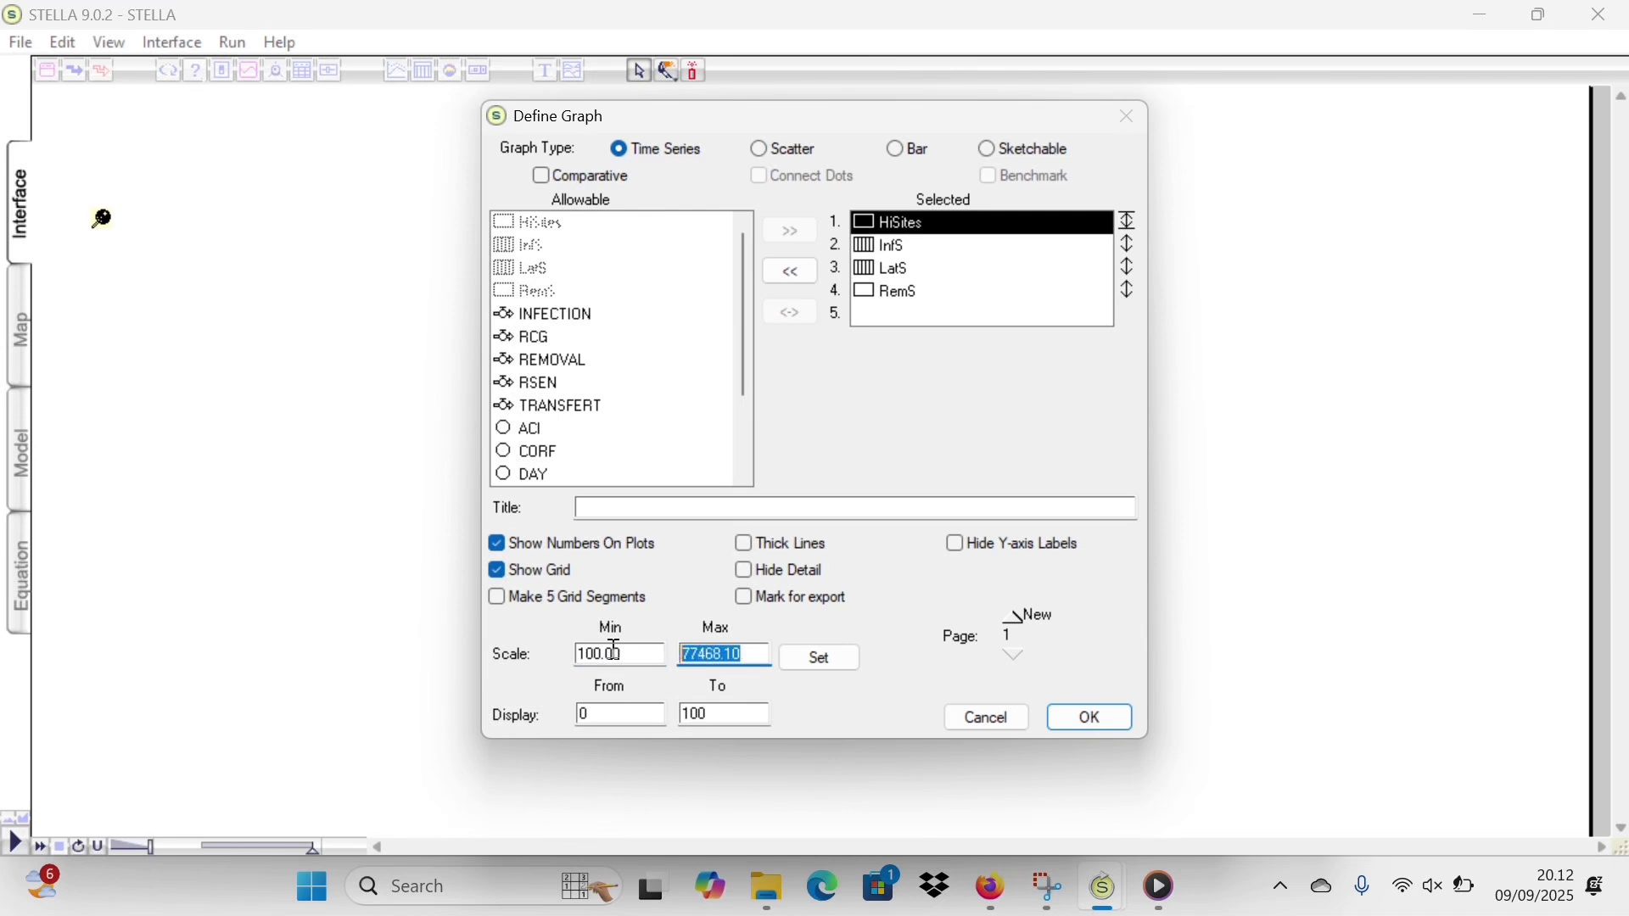
type("100")
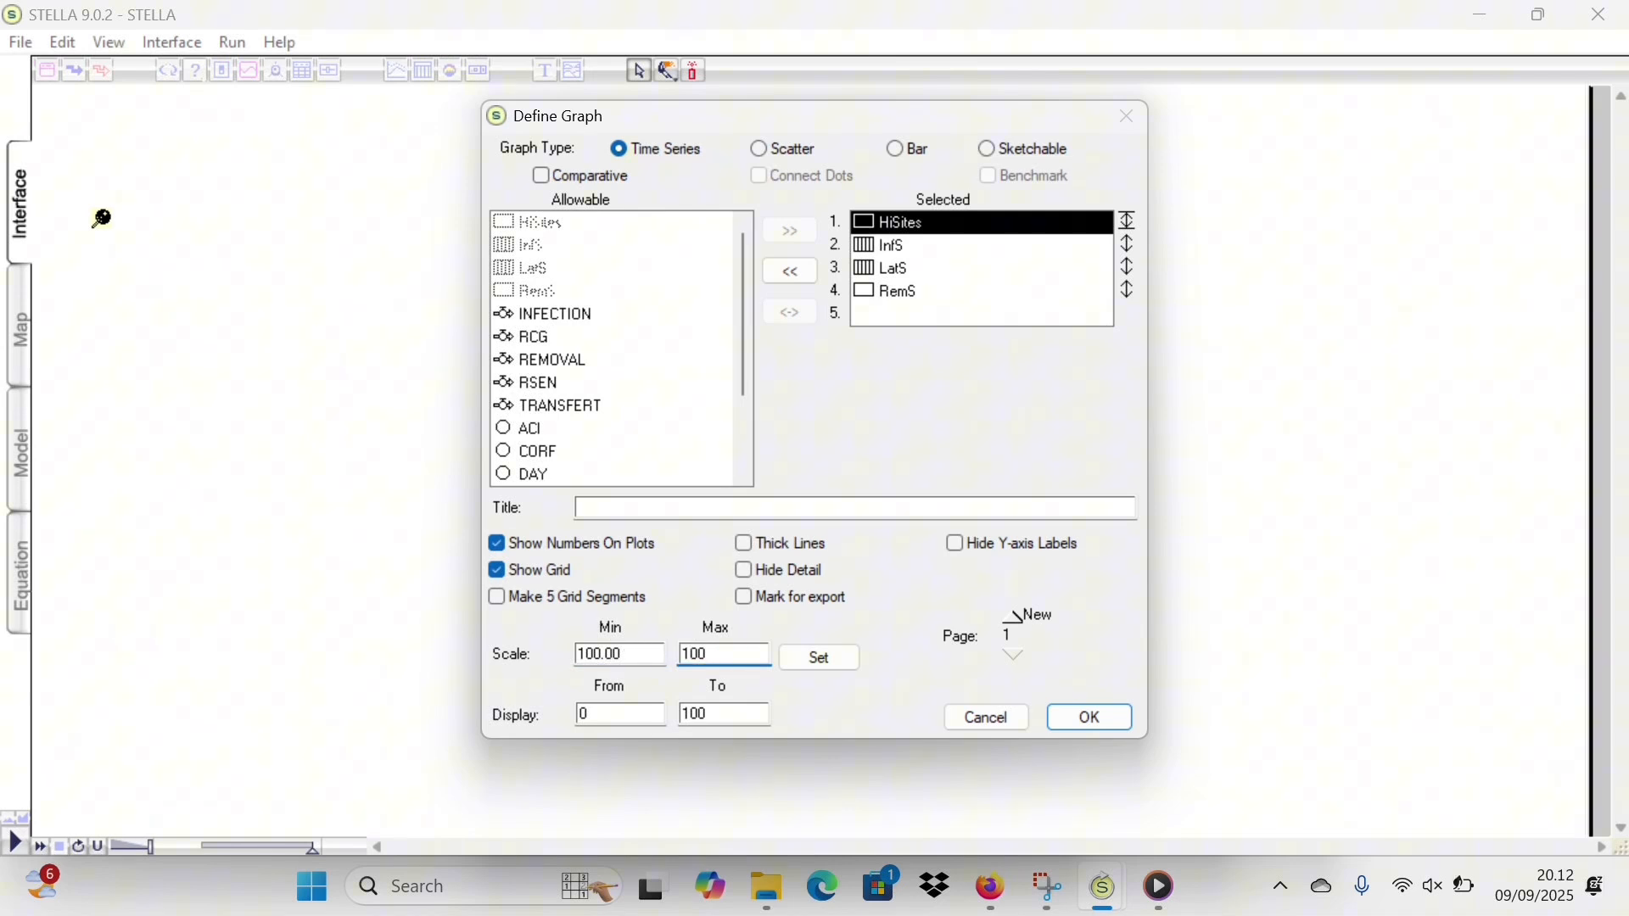
type("000")
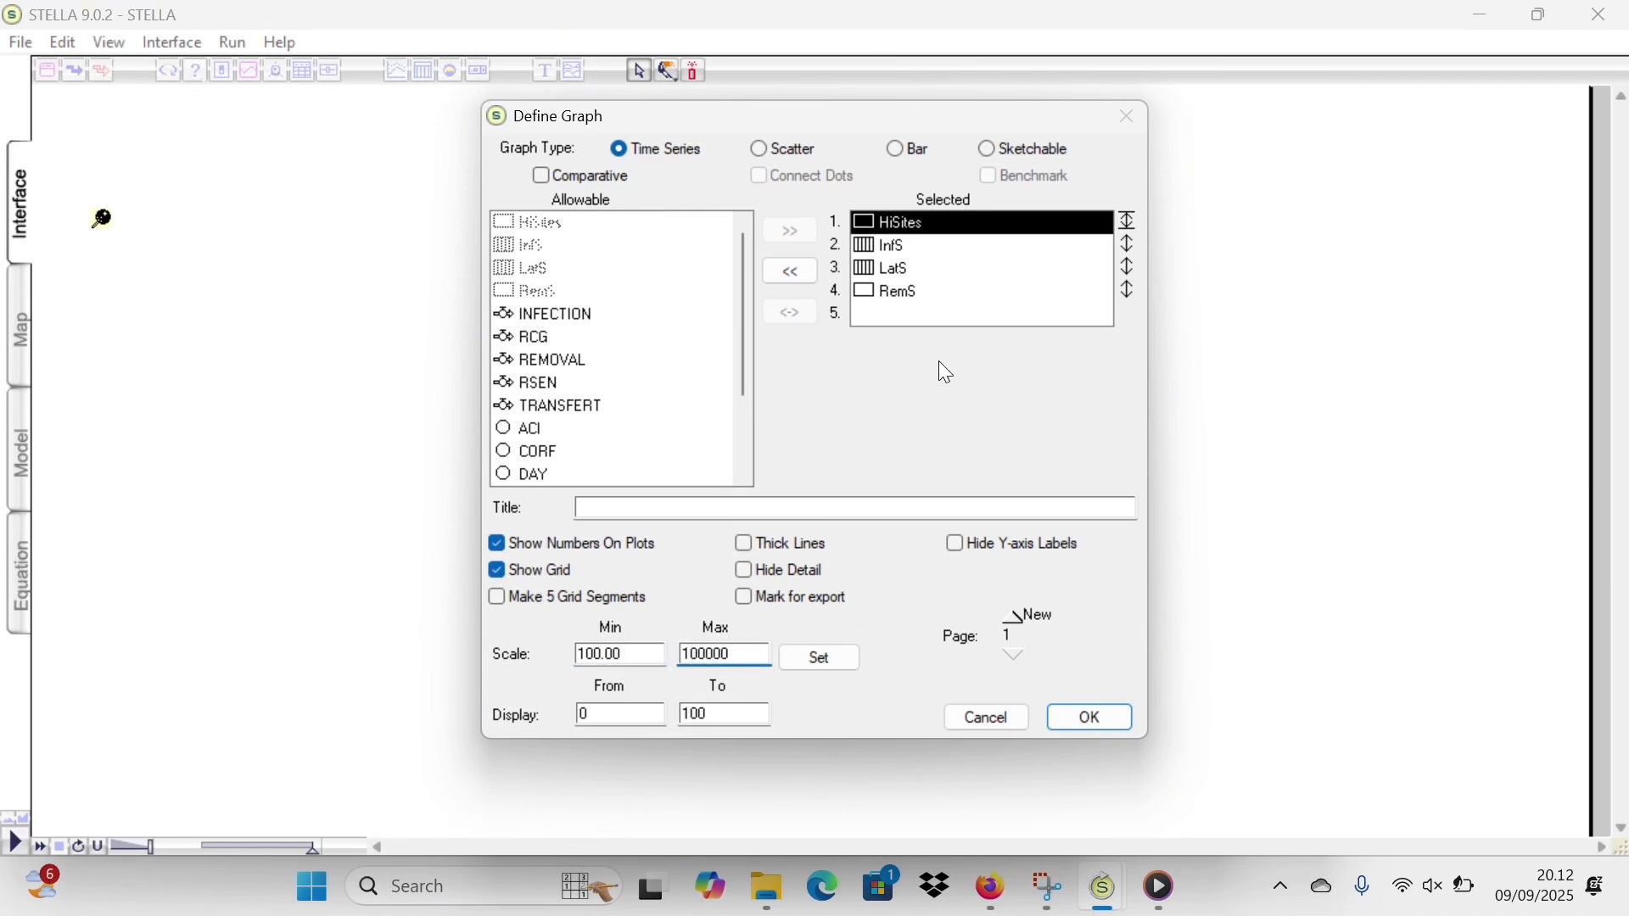
left_click(820, 659)
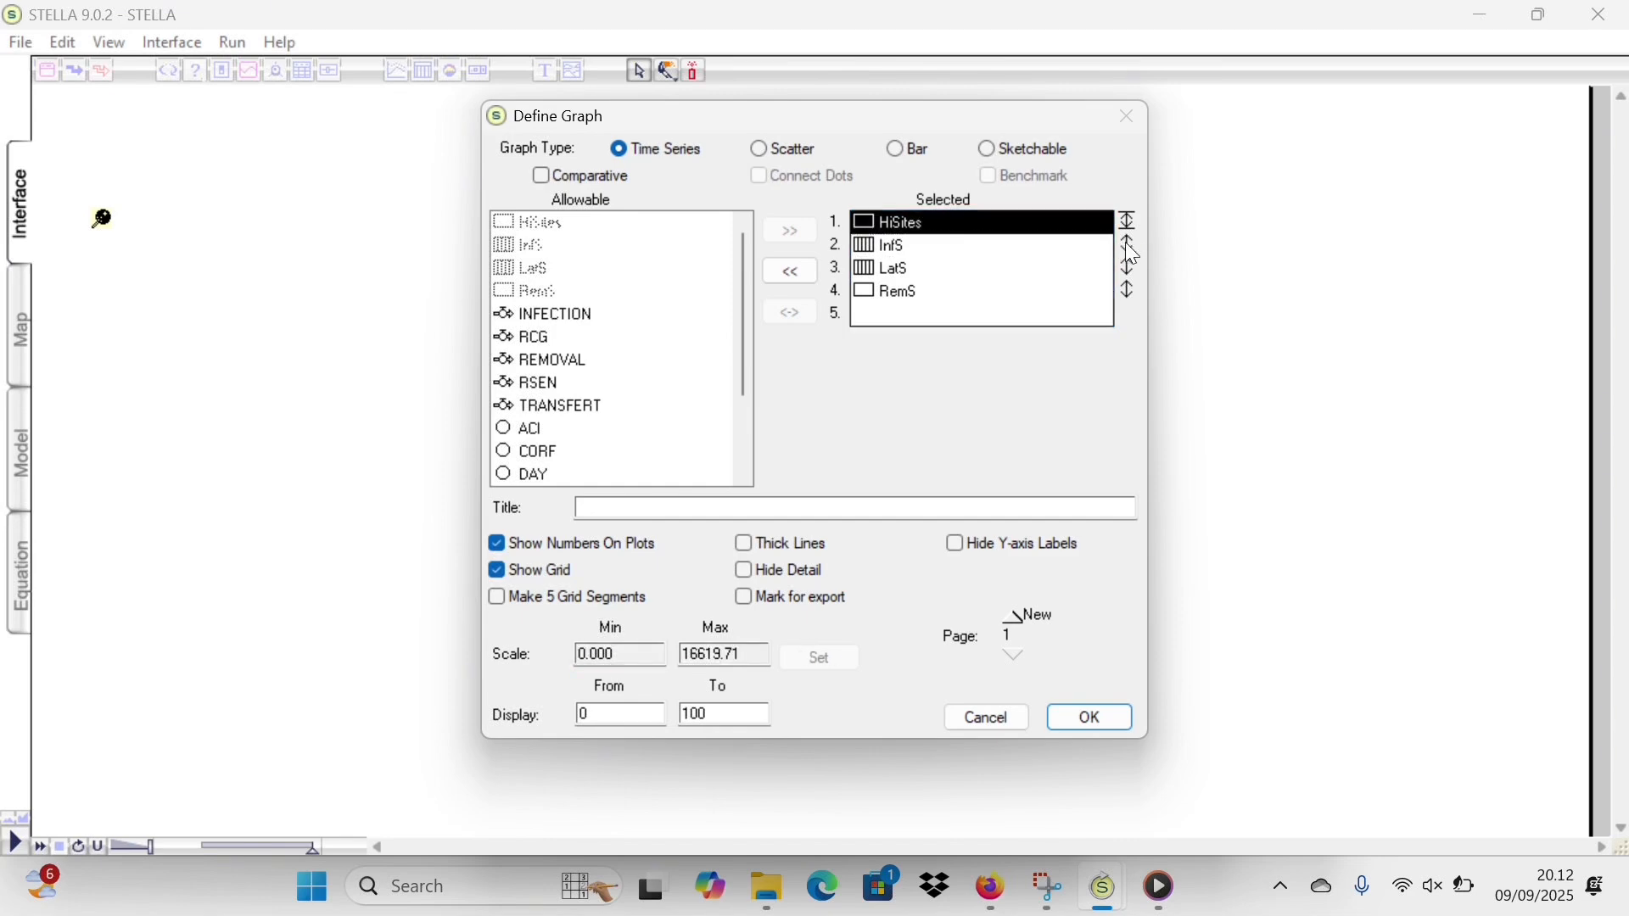
- Set the graph scale maximum for InfS to 100000
left_click(1061, 246)
left_click(755, 654)
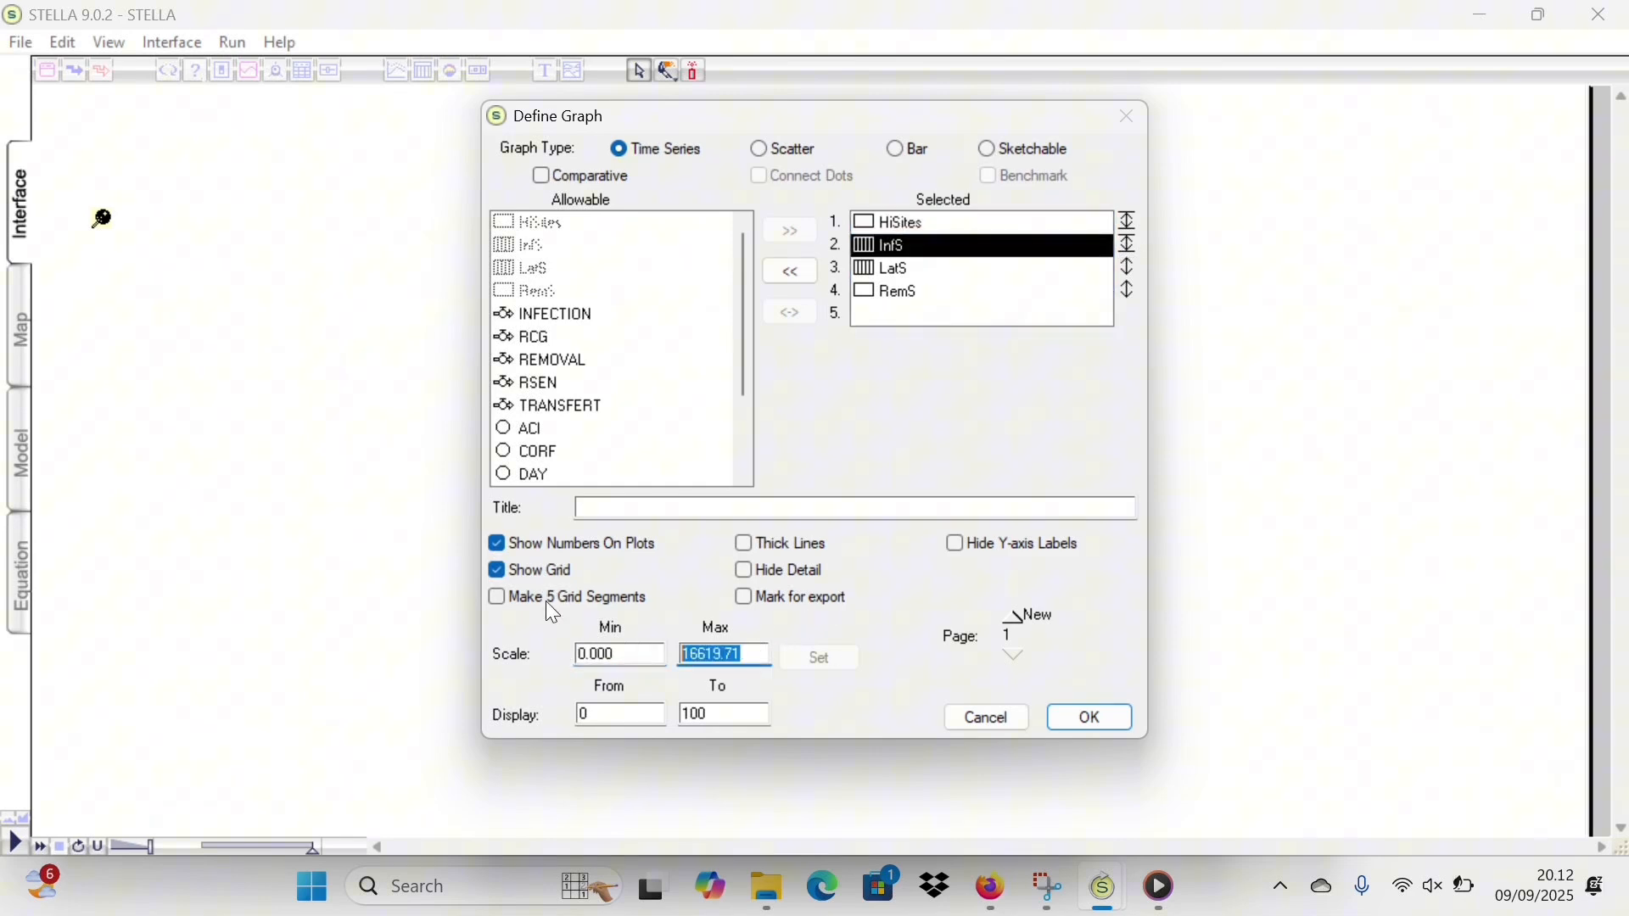
type("100000")
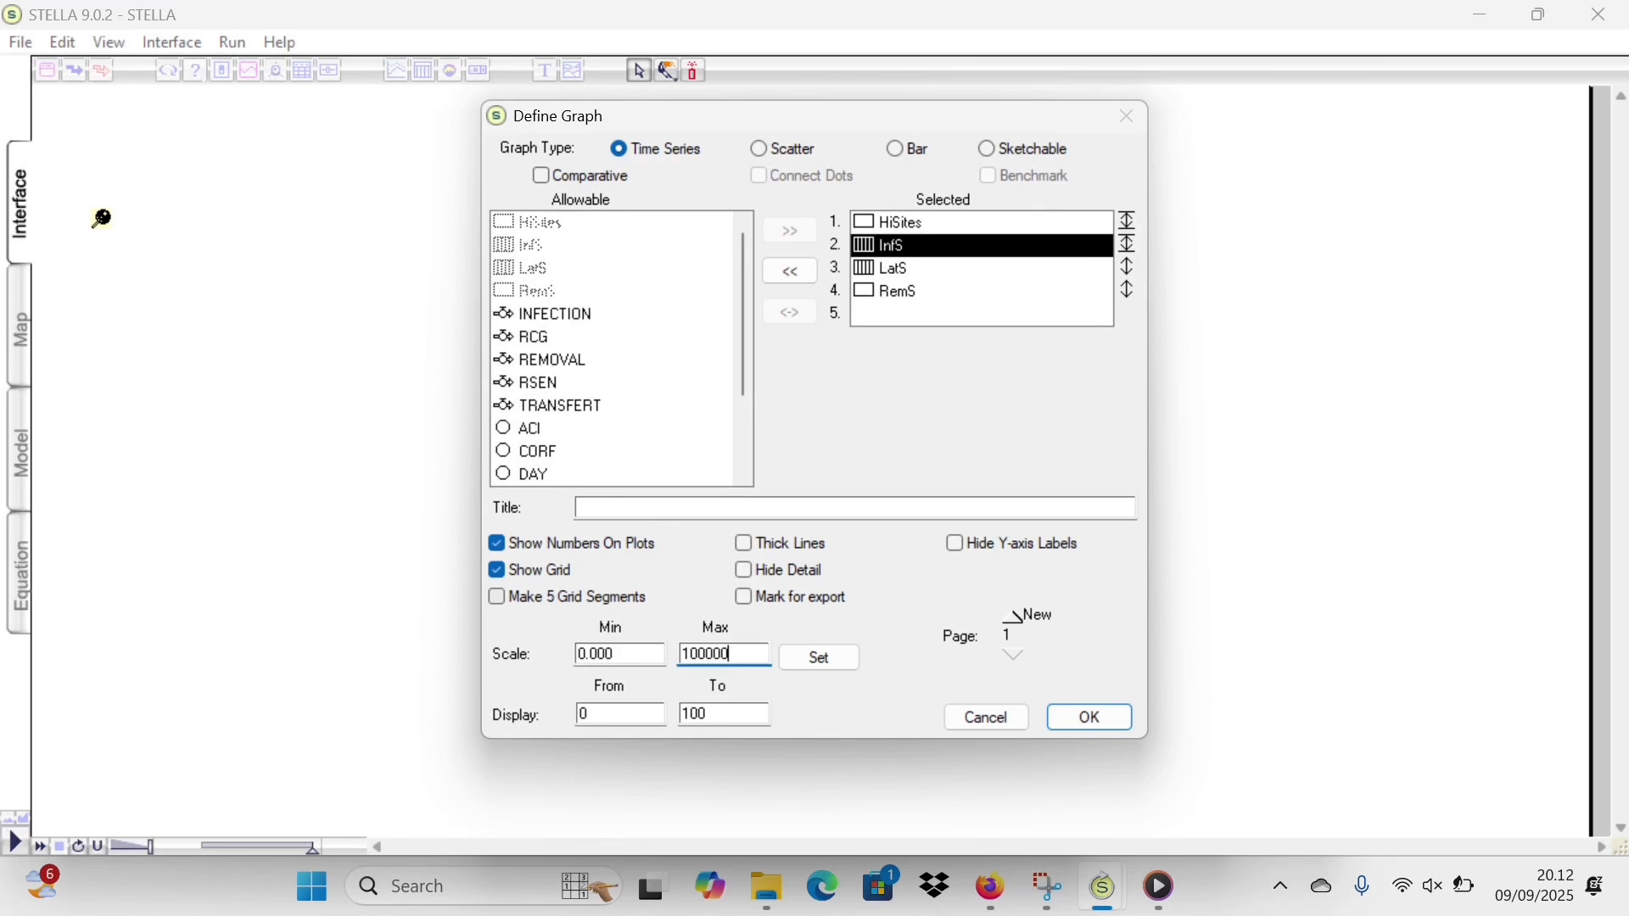
left_click(827, 650)
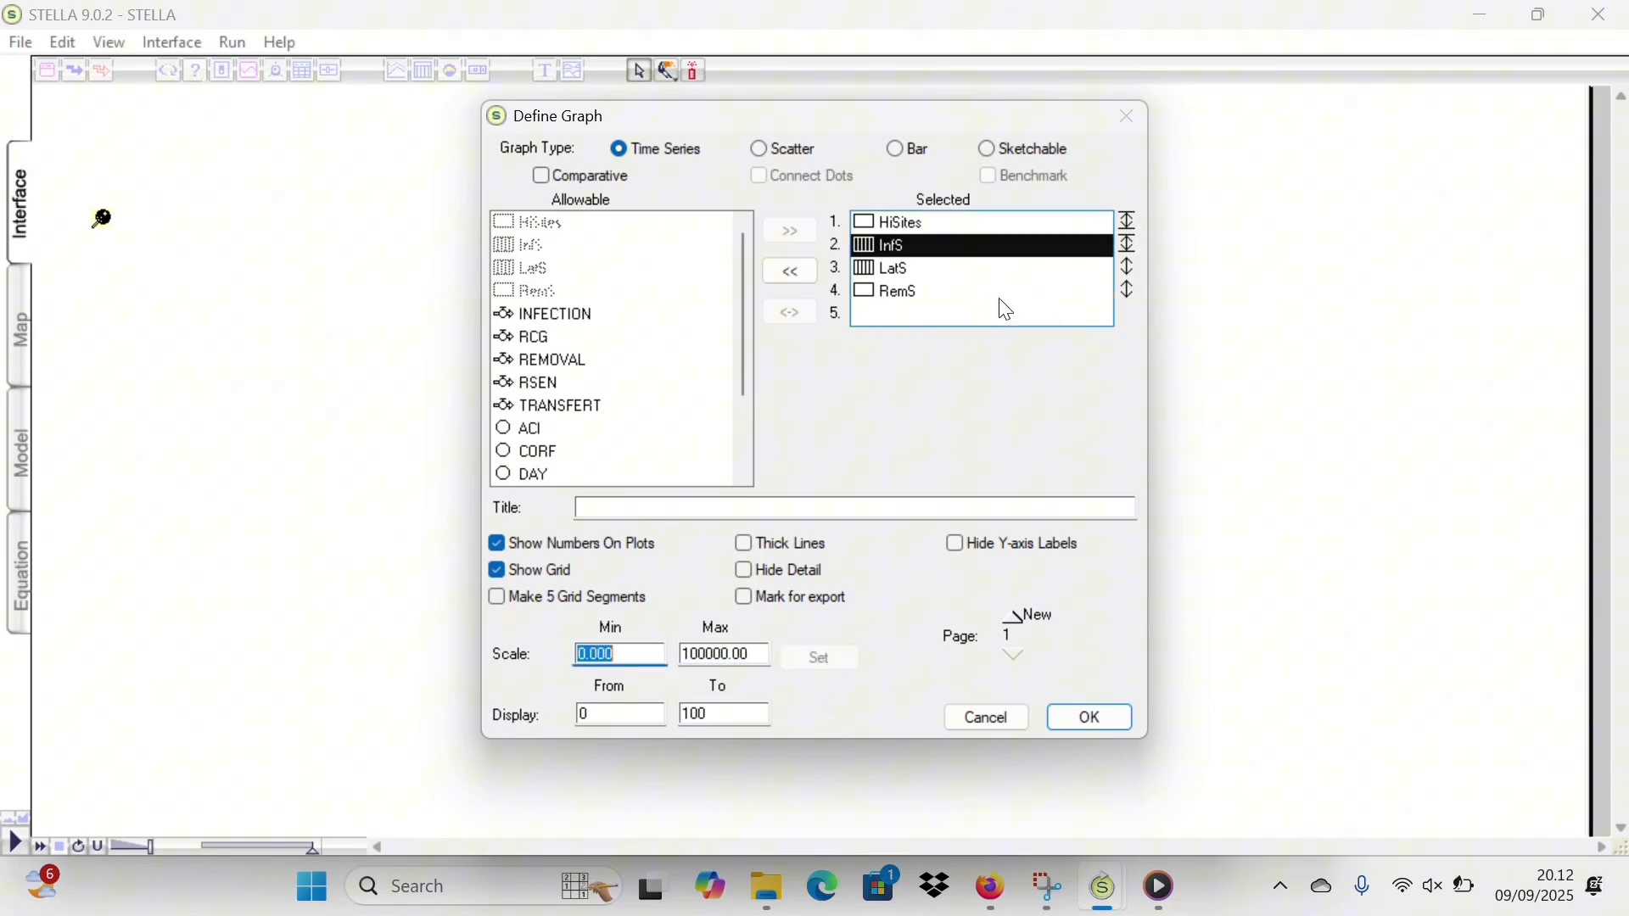
- Set the graph scale maximum for LatS to 100000
left_click(1018, 250)
left_click(1103, 268)
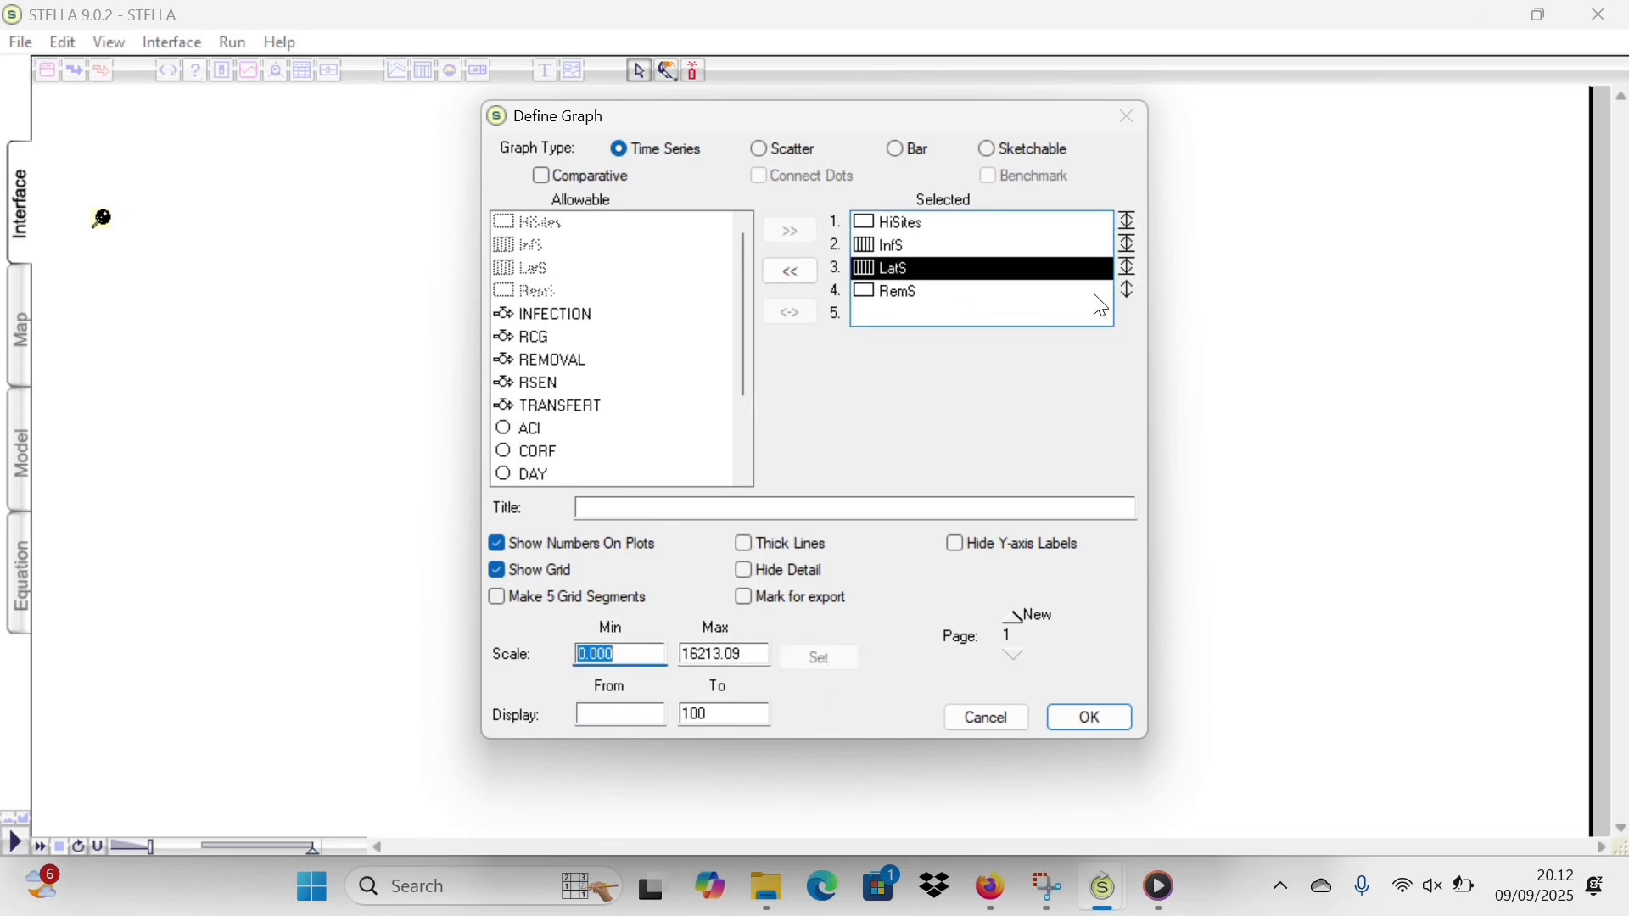
left_click(755, 652)
double_click(756, 651)
key("BackSpace")
type("100000")
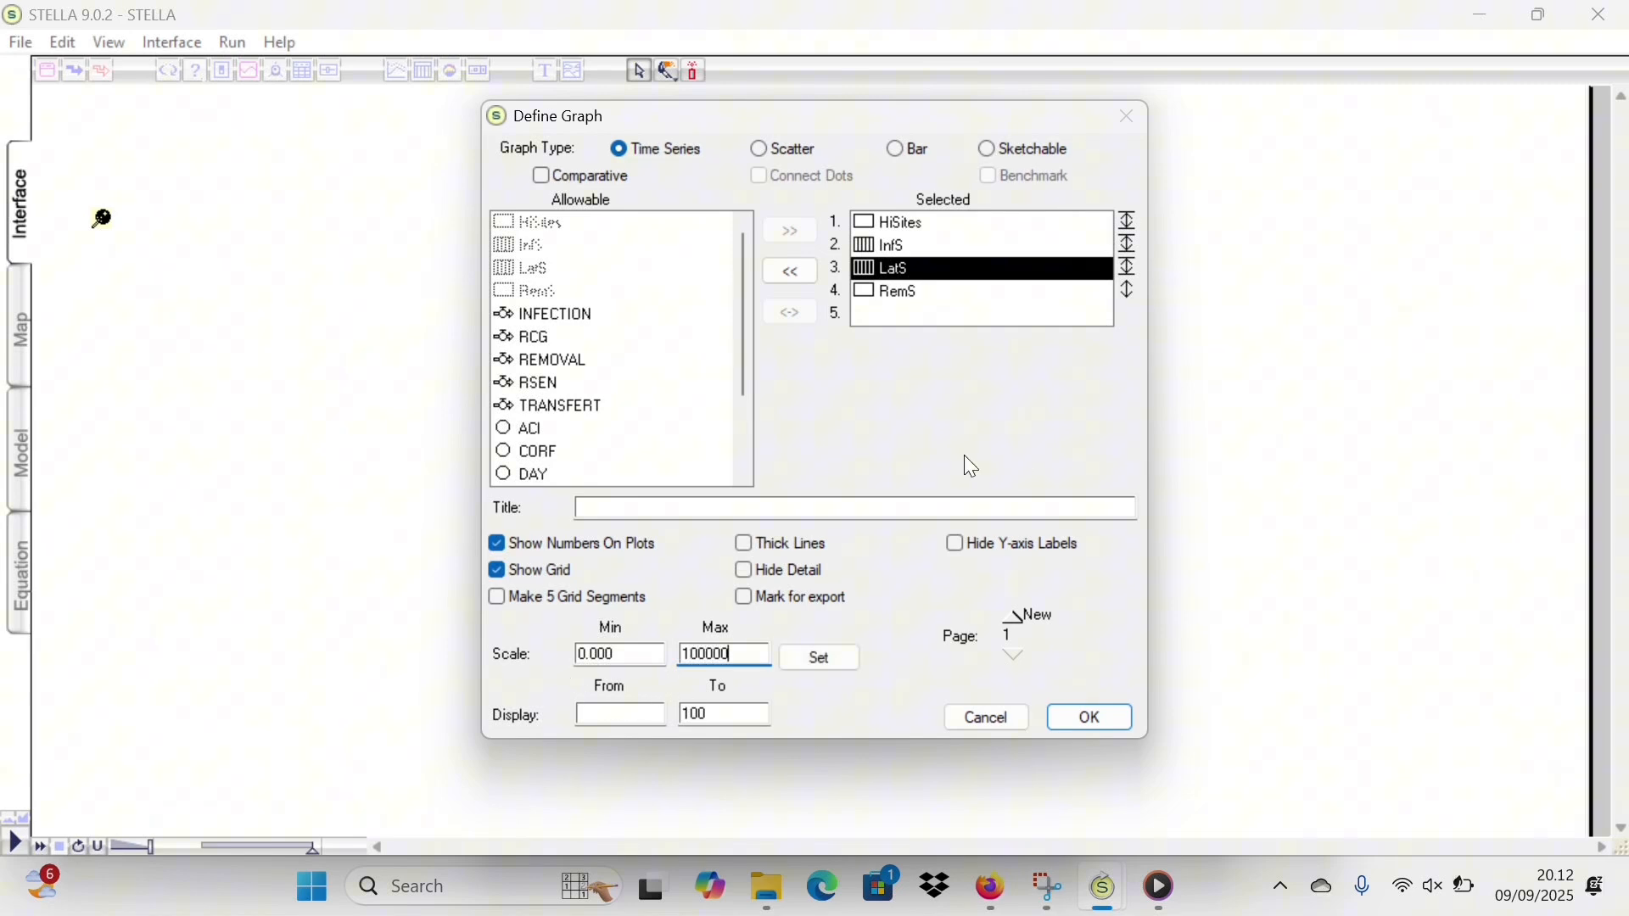
left_click(821, 658)
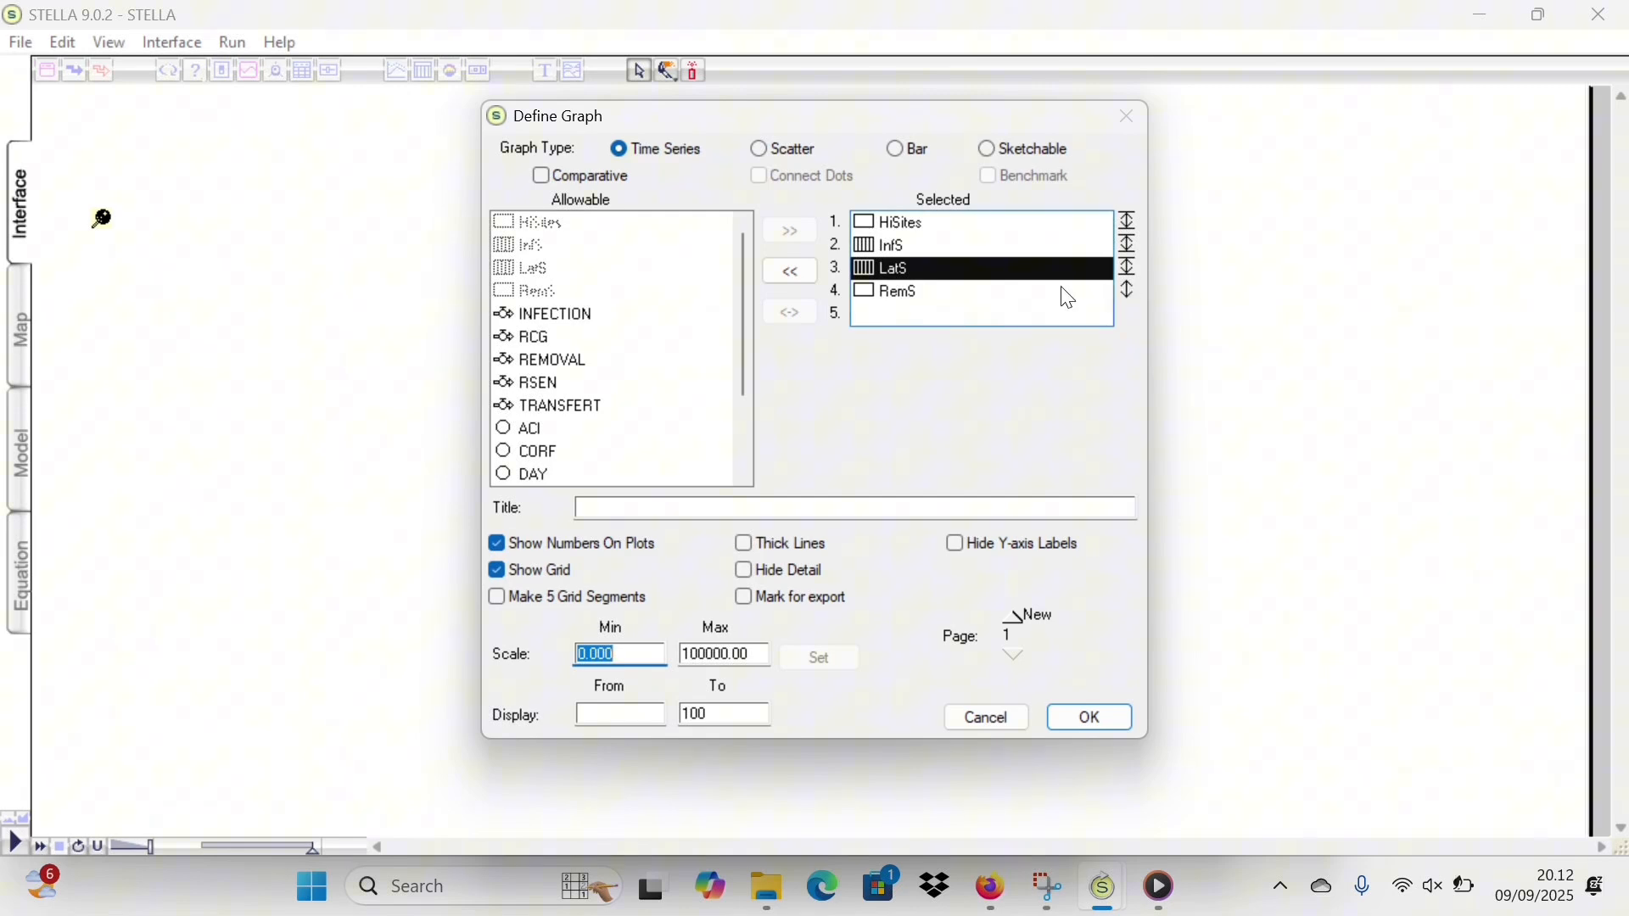
- Set the graph scale maximum for RemS to 100000
left_click(1131, 294)
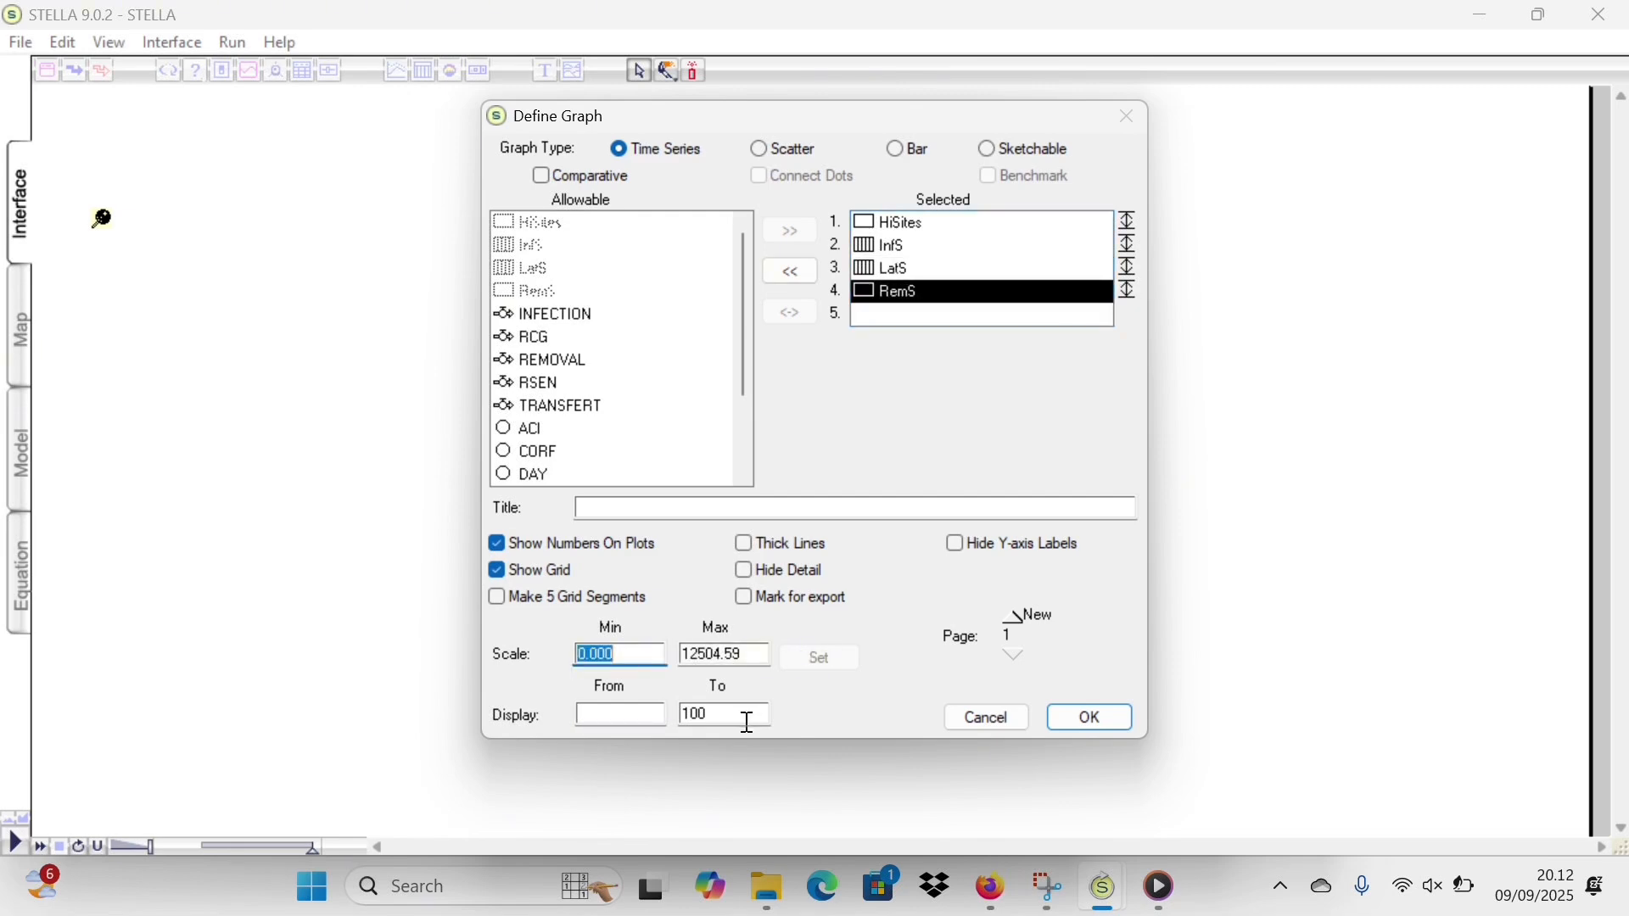
key("Tab")
type("100")
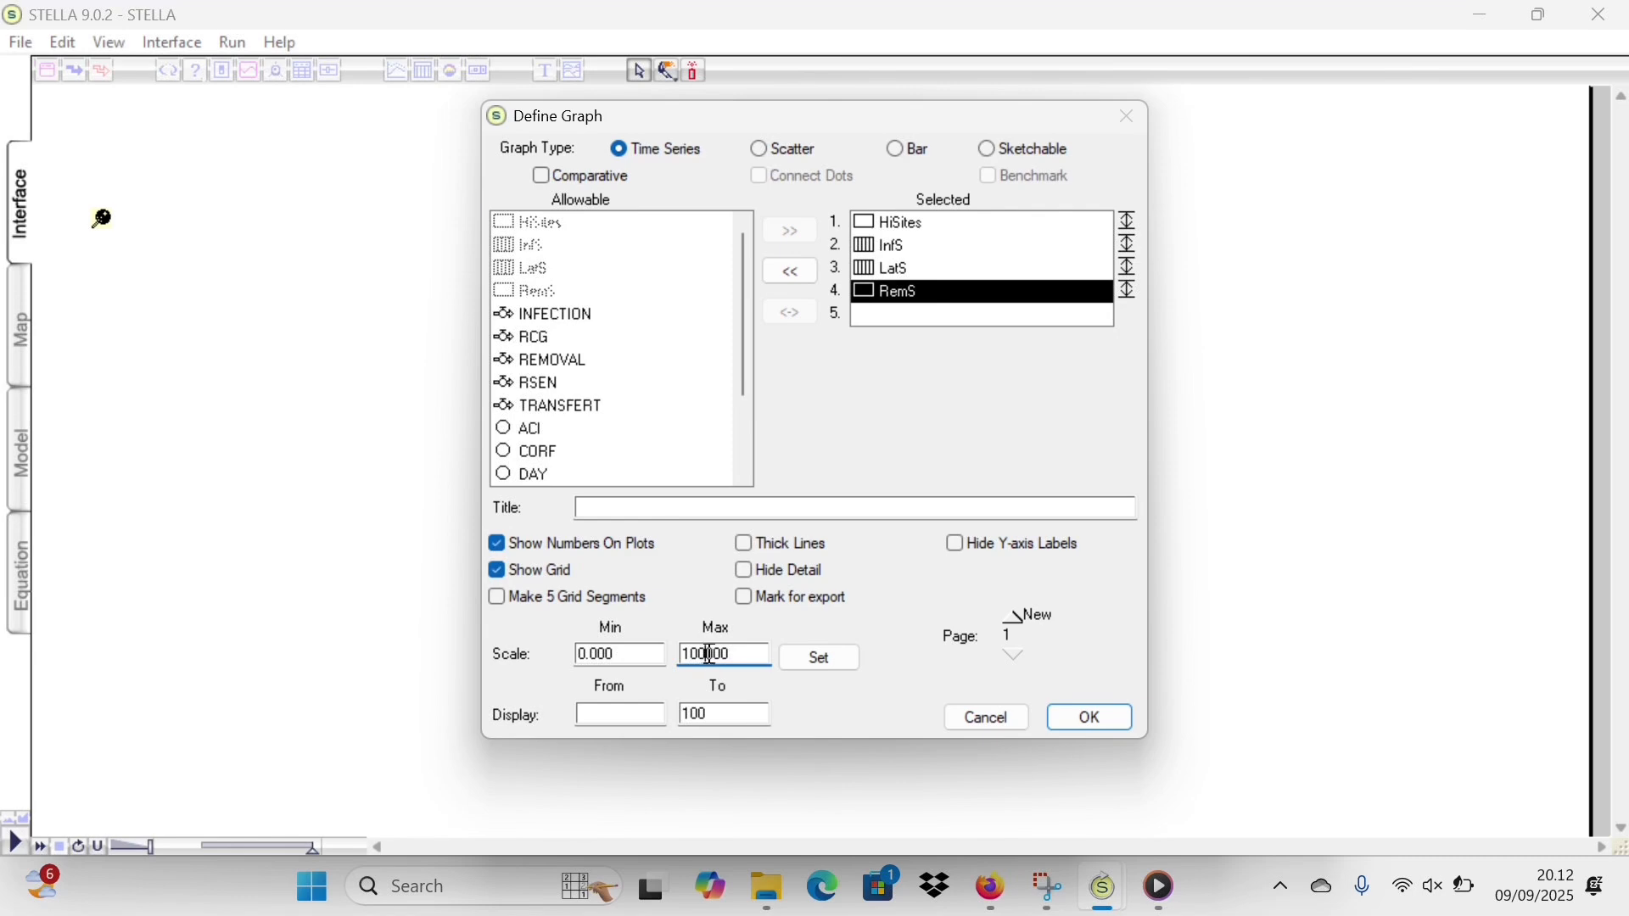
left_click_drag(709, 656, 771, 660)
left_click(820, 658)
- Start the graph's display range at 0 and pin the defined graph to the interface layer
left_click(620, 704)
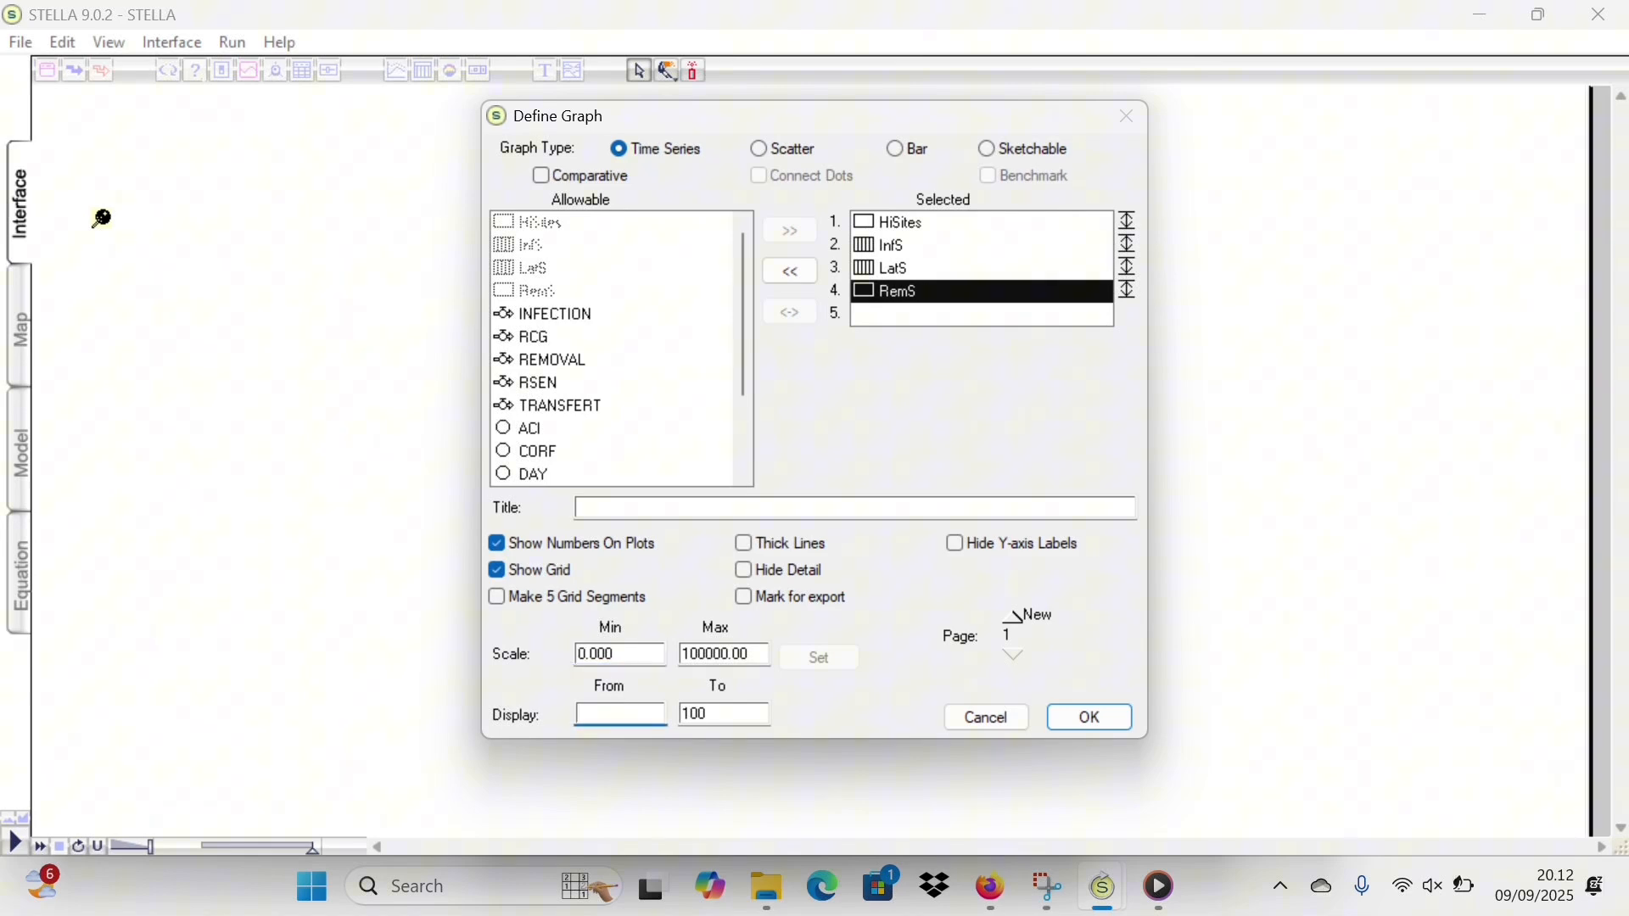
type("0")
key("Return")
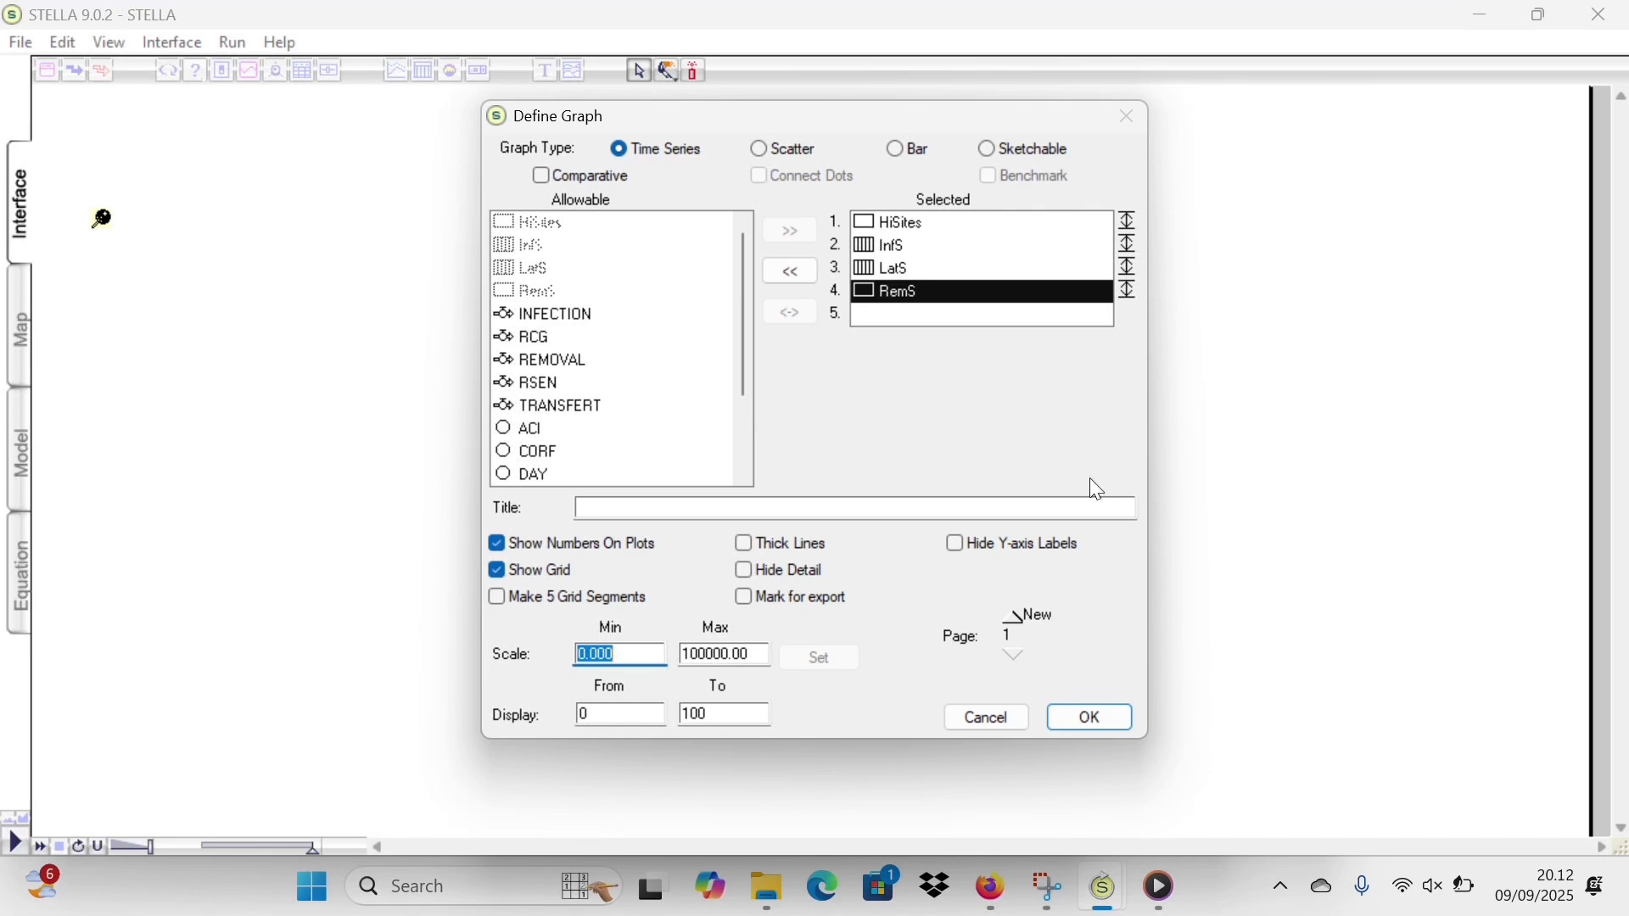
left_click(1104, 722)
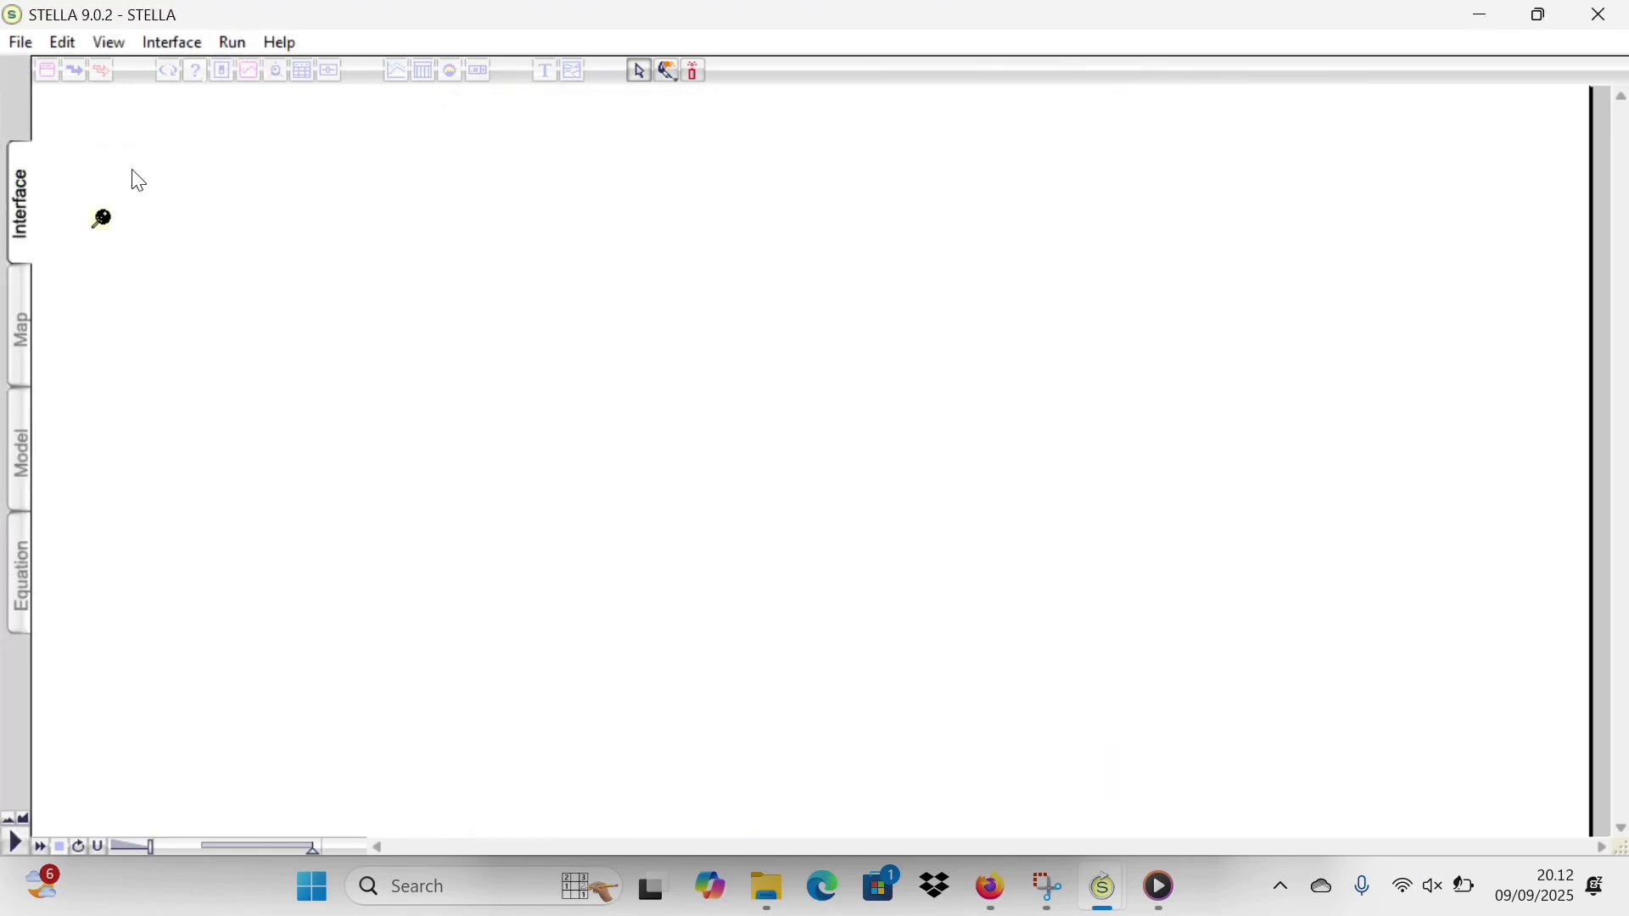
left_click(99, 220)
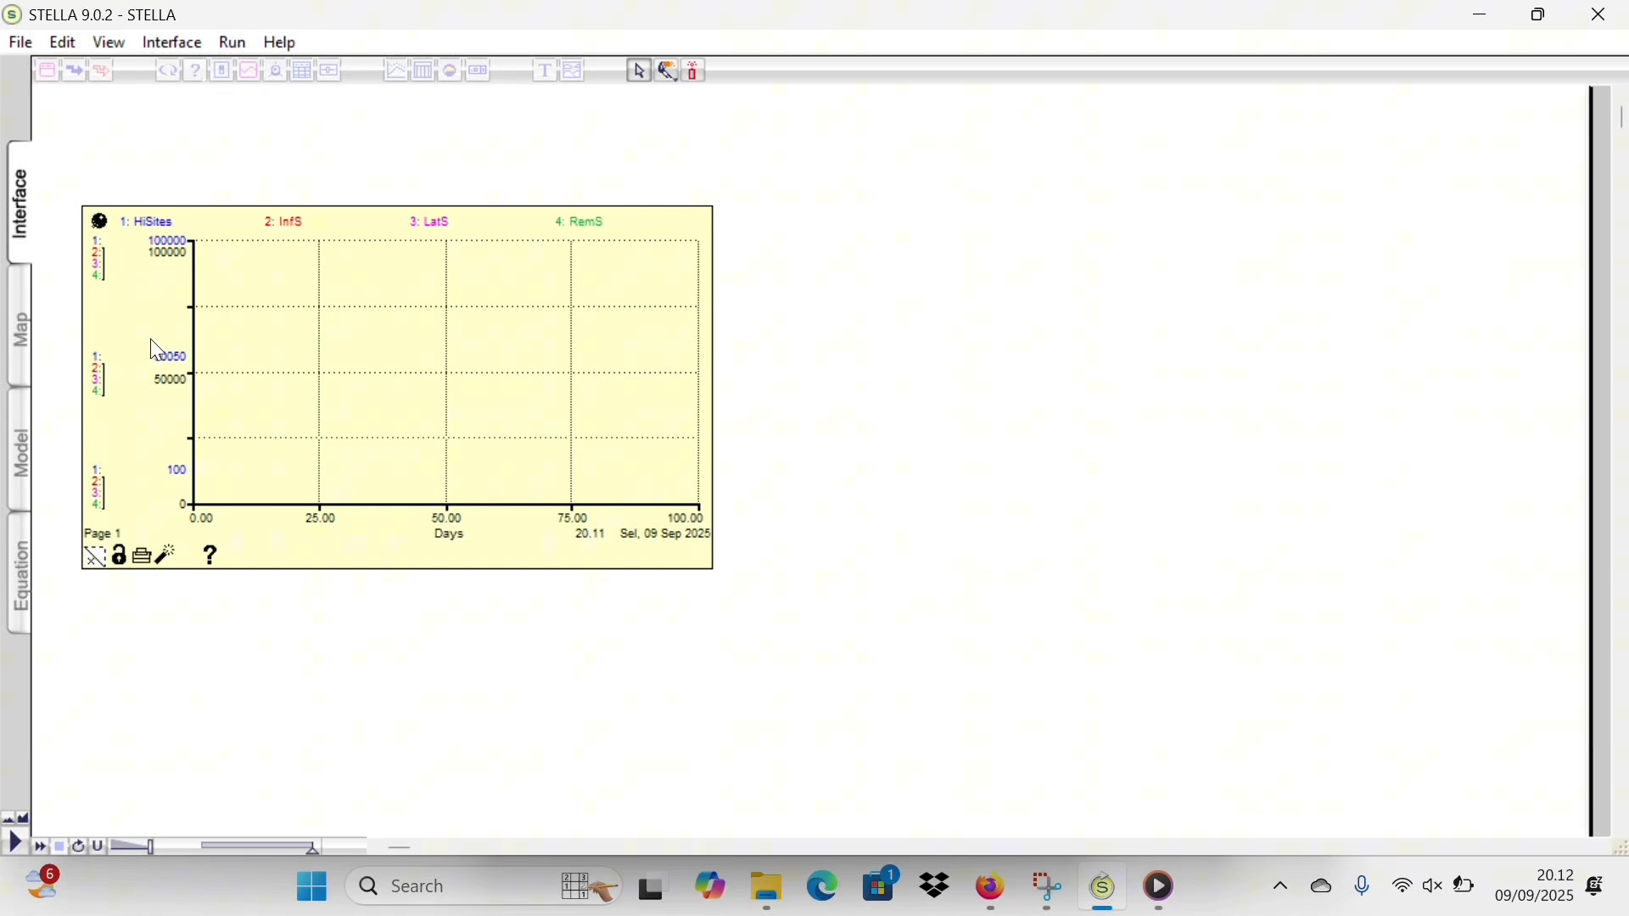
- Review the scale settings of the four stocks in the pinned graph's definition
double_click(134, 319)
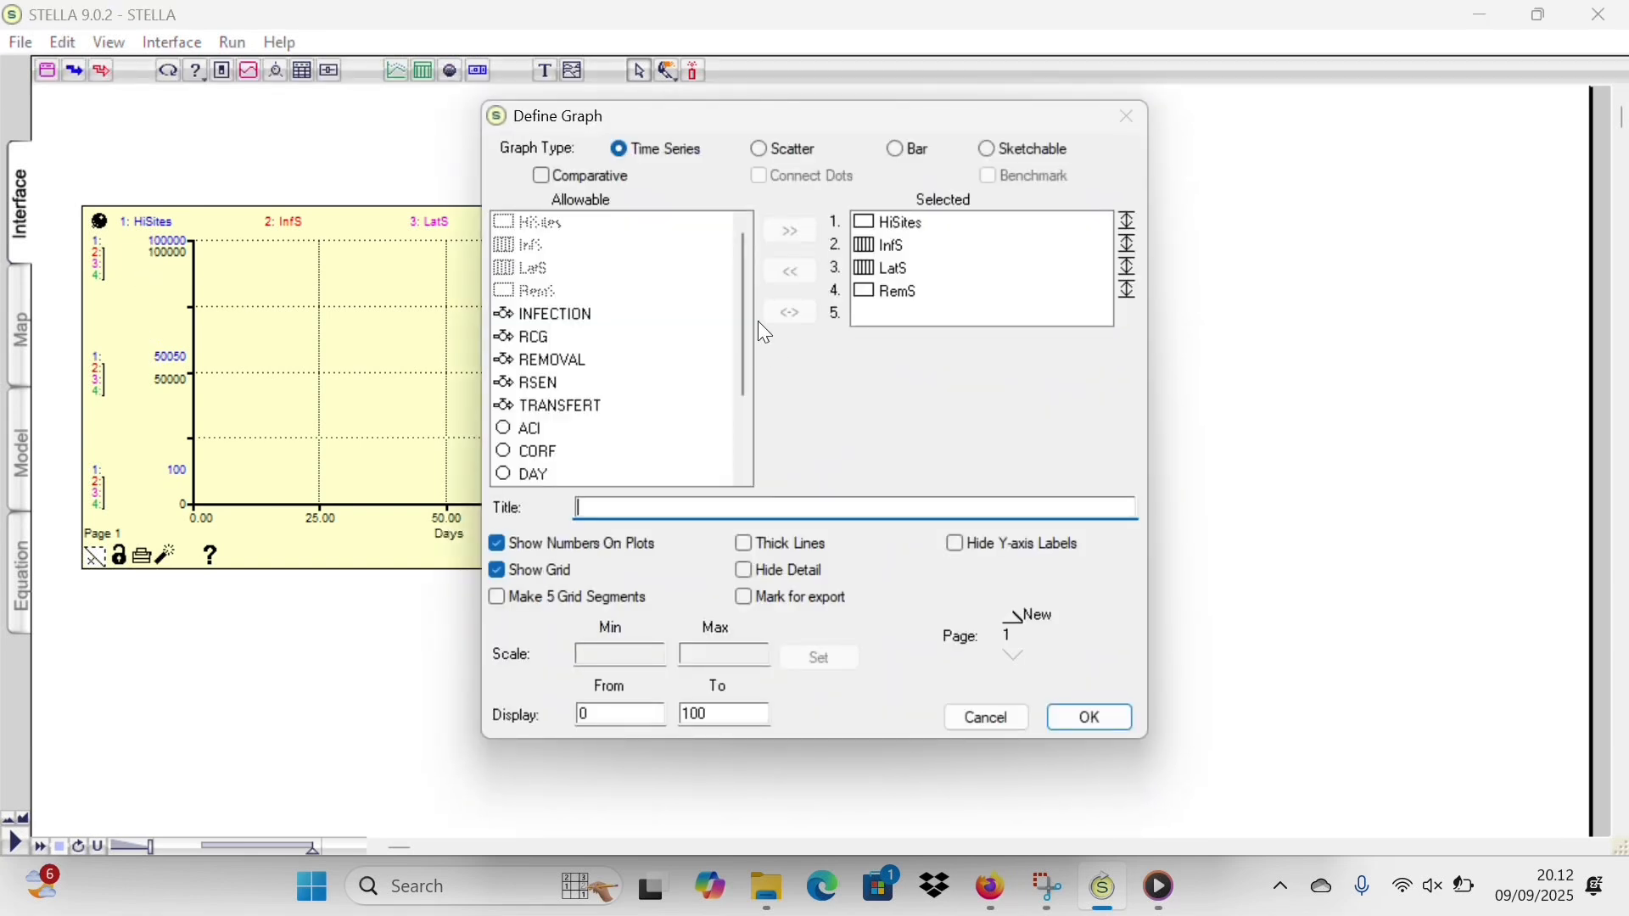
left_click(1084, 224)
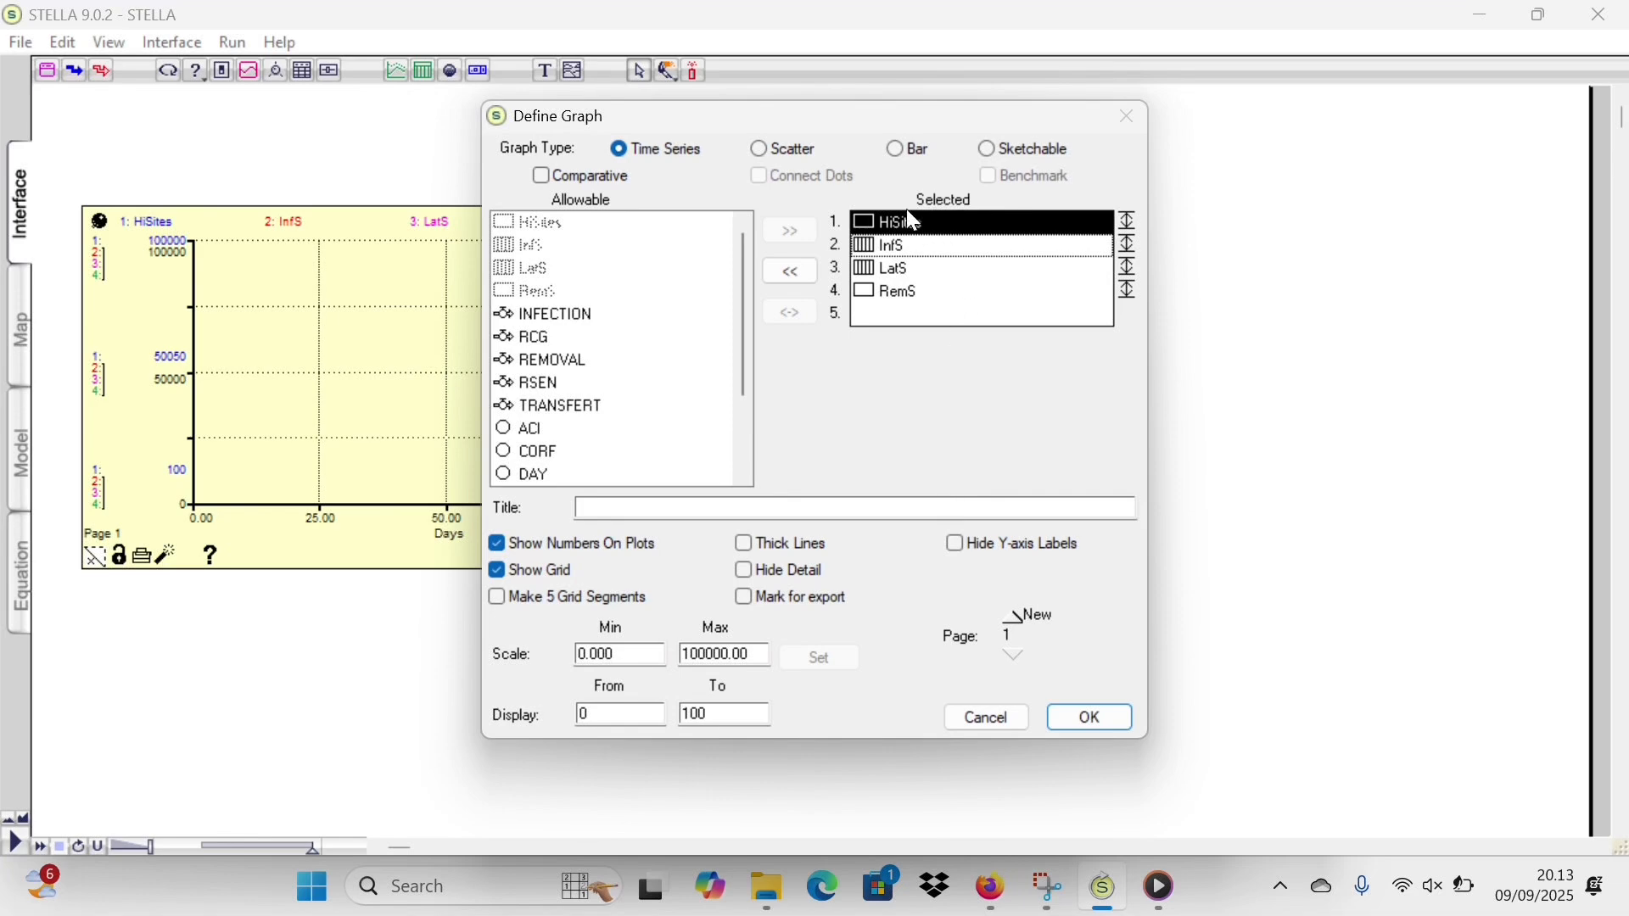
left_click(904, 246)
left_click(905, 292, "shift")
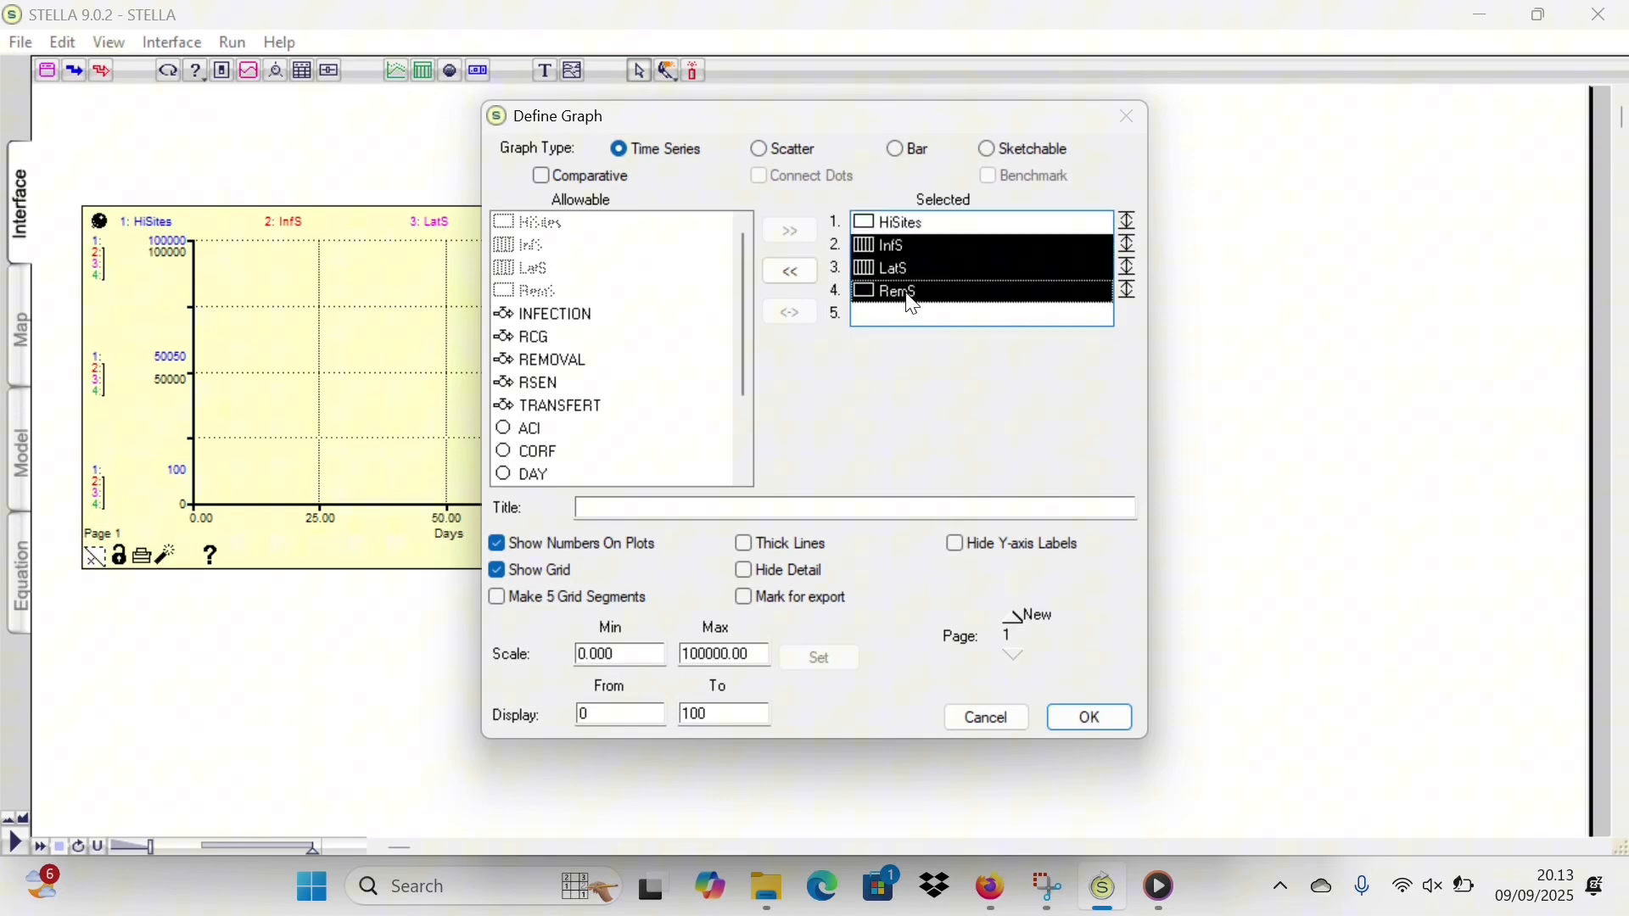
left_click(1101, 717)
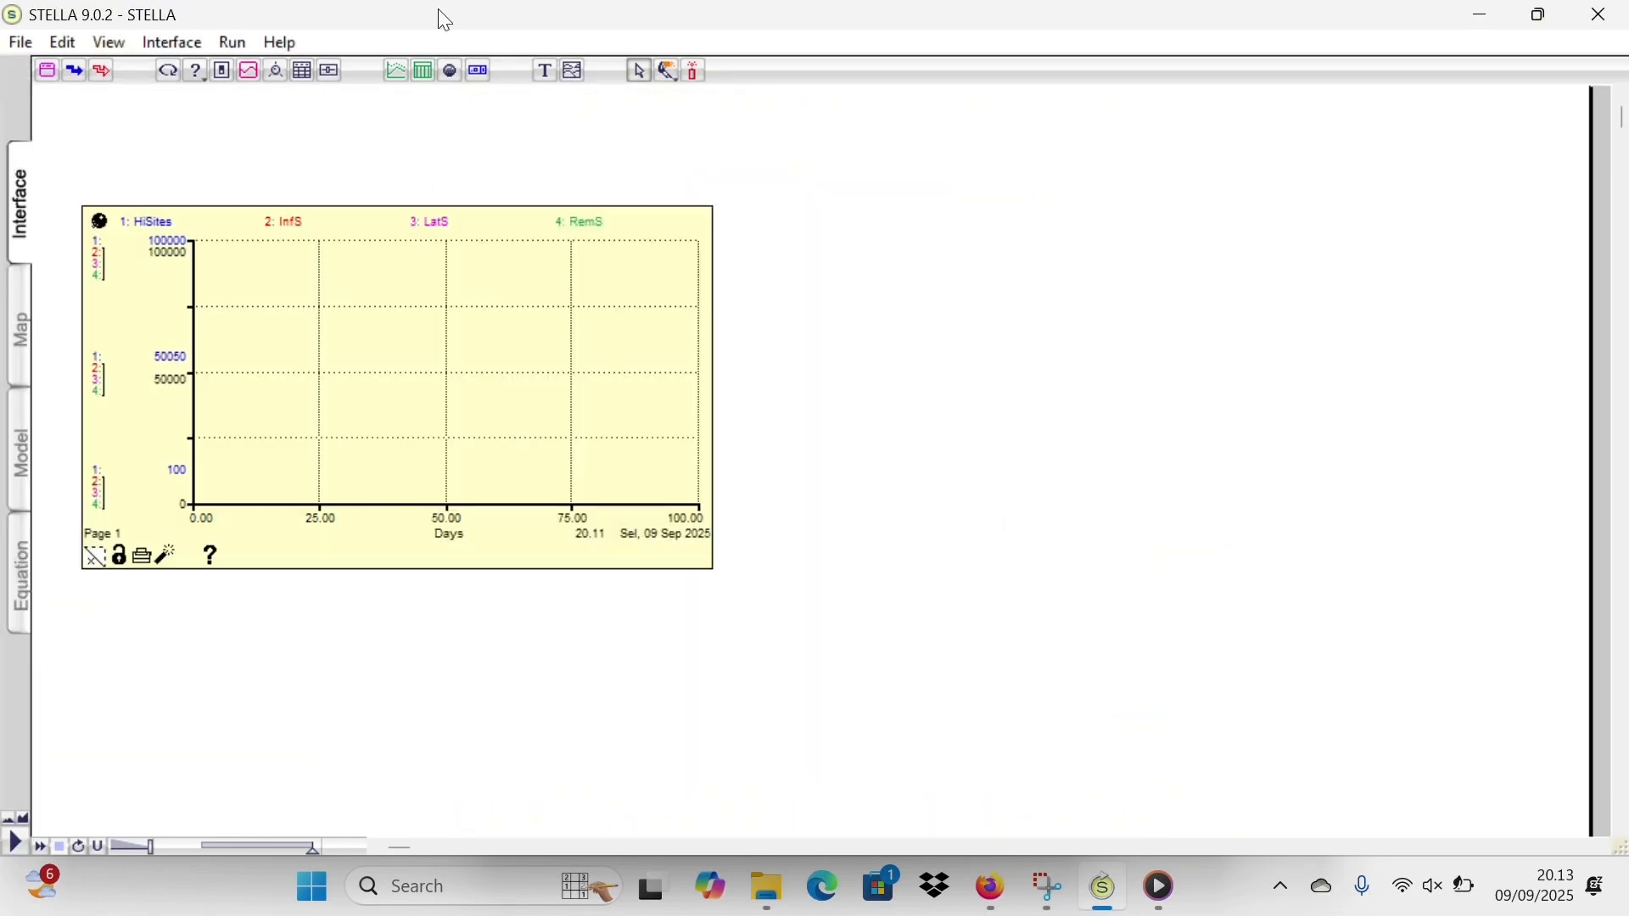
- Check the simulation's run specifications and run the model to plot the four stocks
left_click(236, 43)
left_click(304, 231)
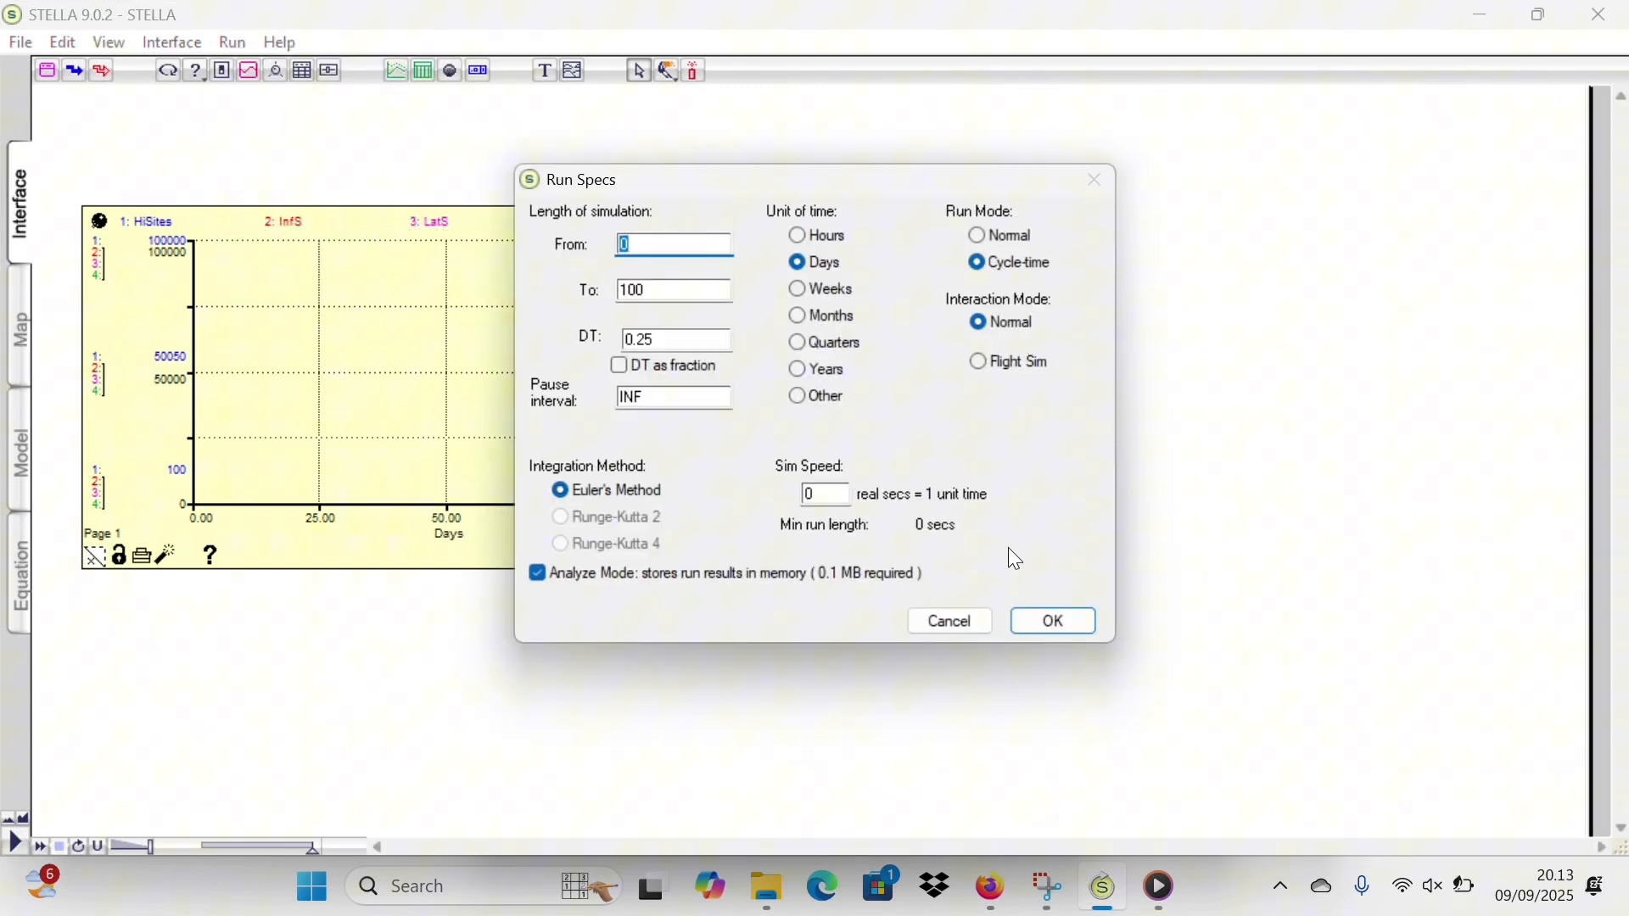
left_click(1035, 619)
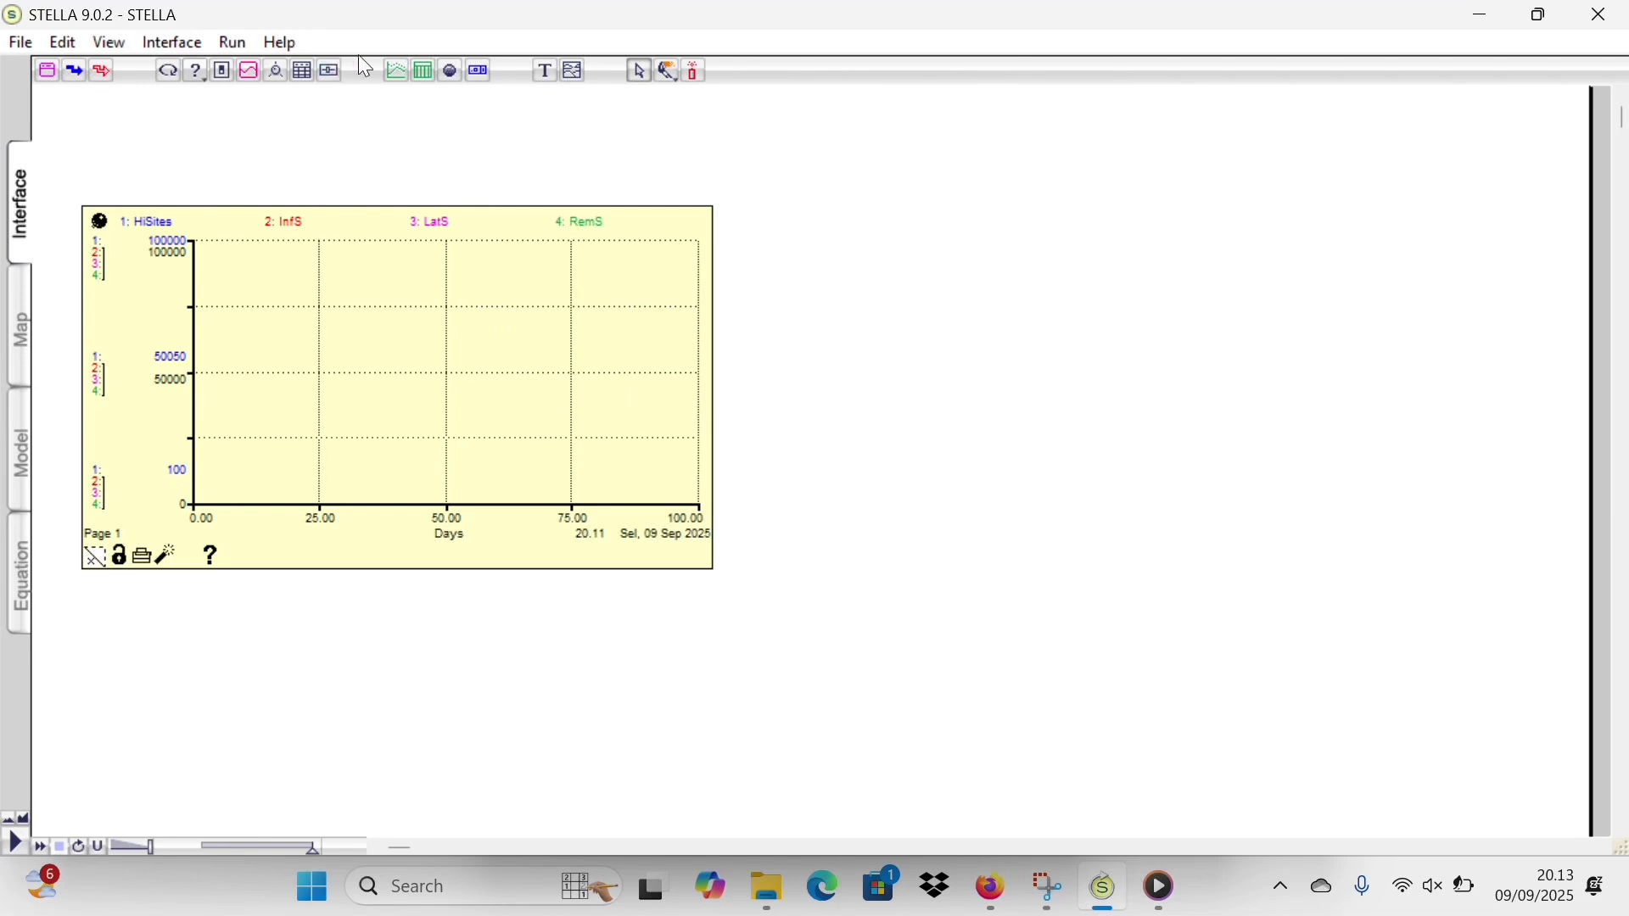
left_click(234, 42)
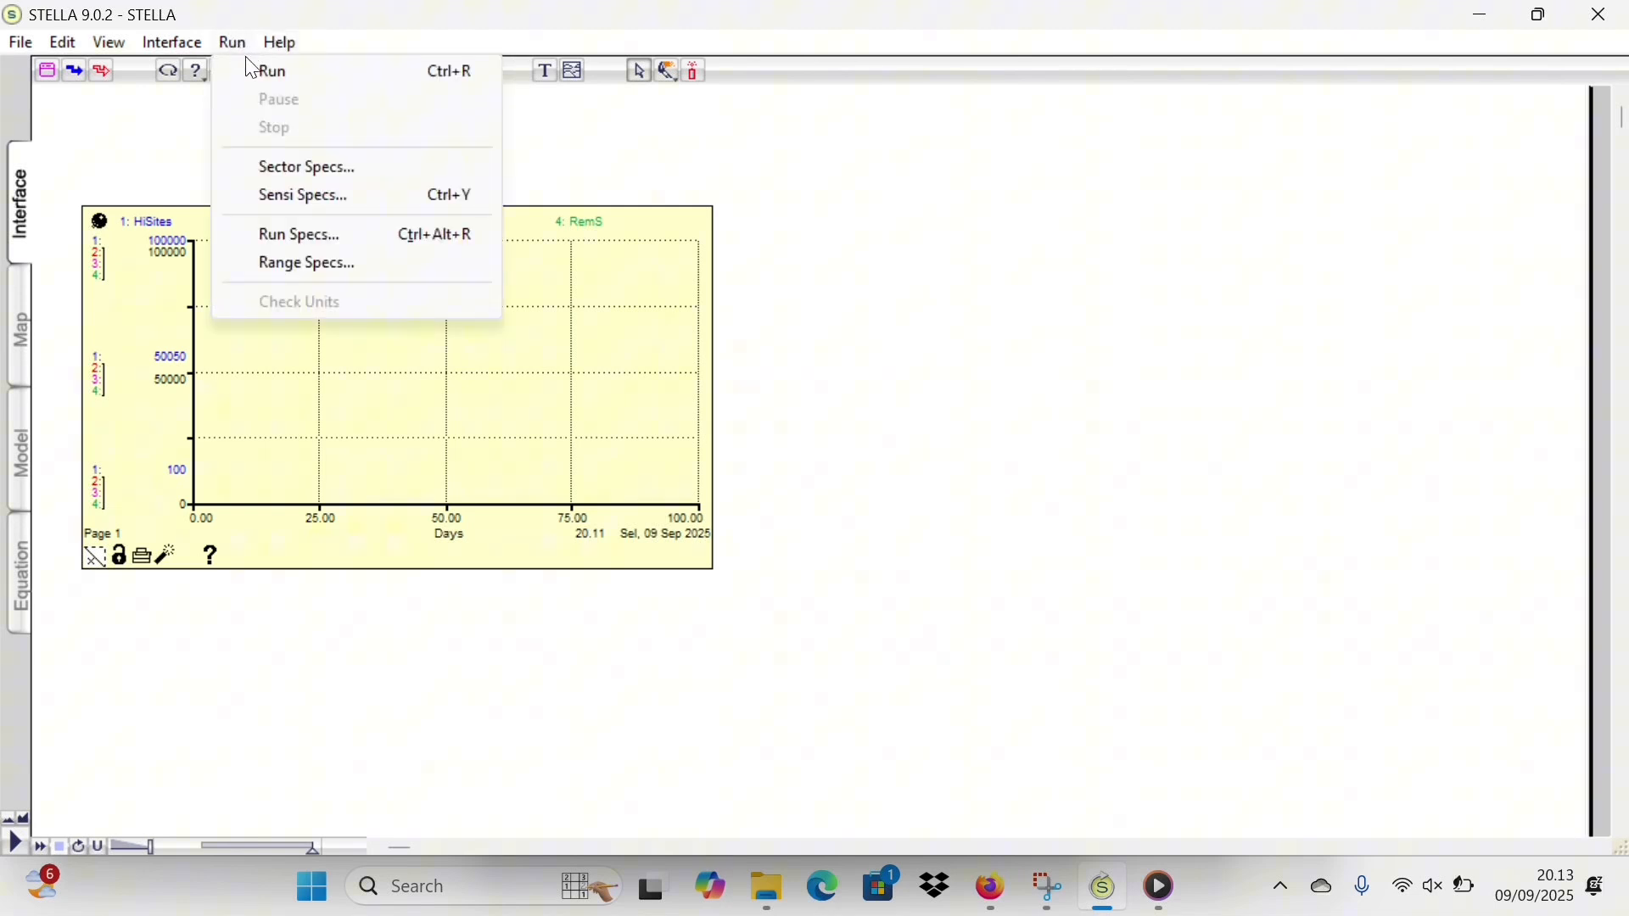
left_click(254, 72)
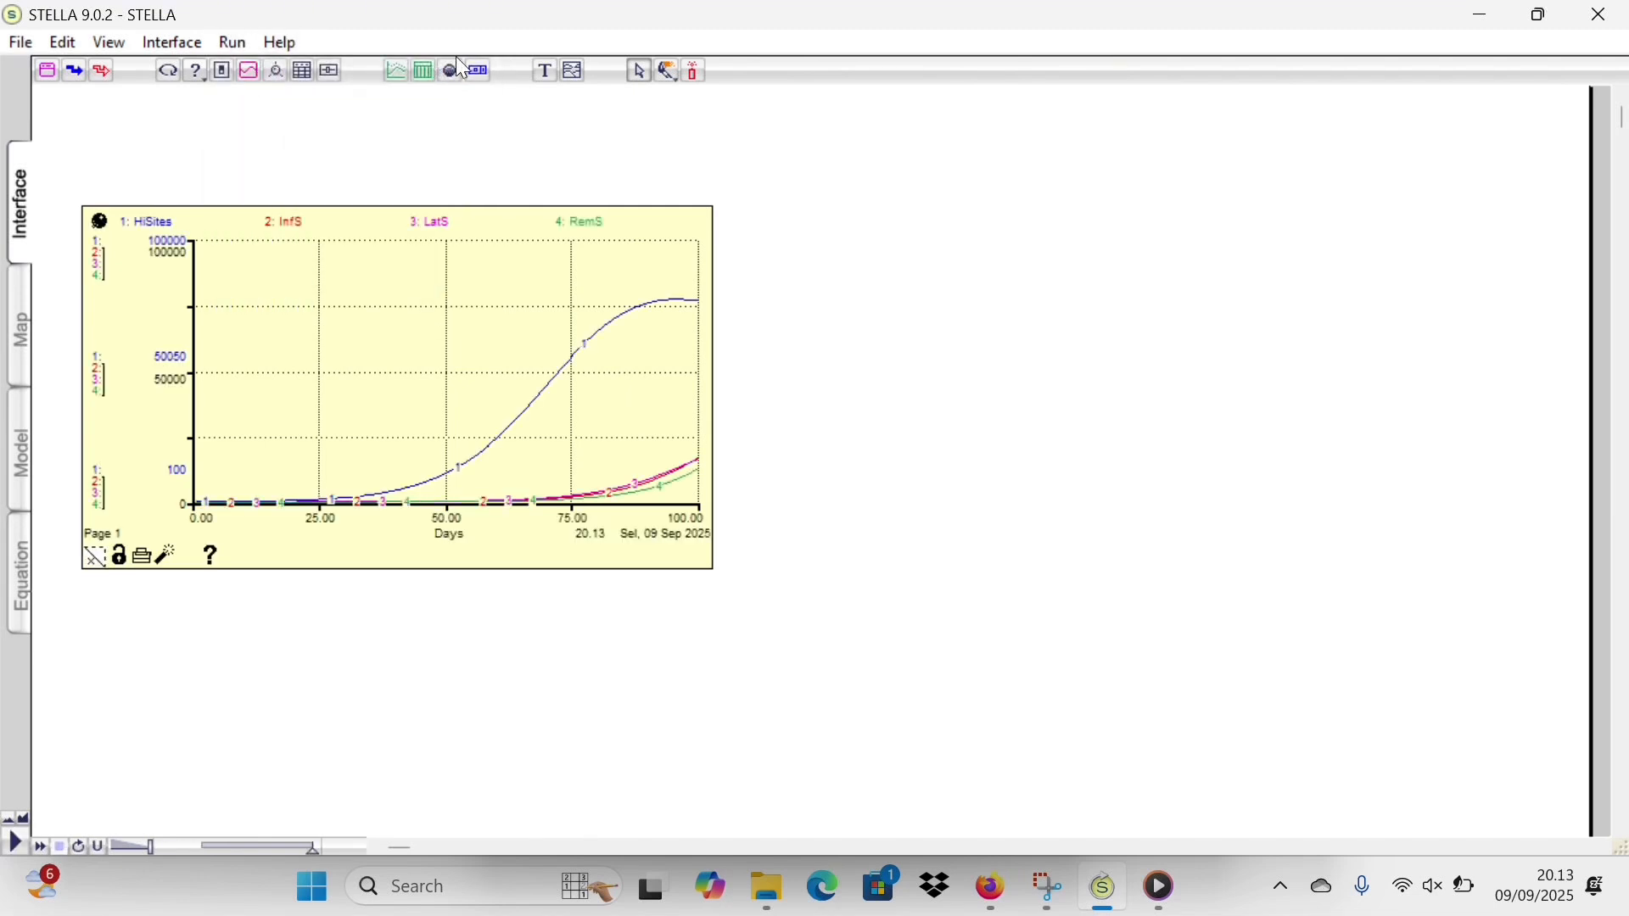
- Pin a second graph beside the first one and add the Dis converter to its selected variables
left_click(396, 70)
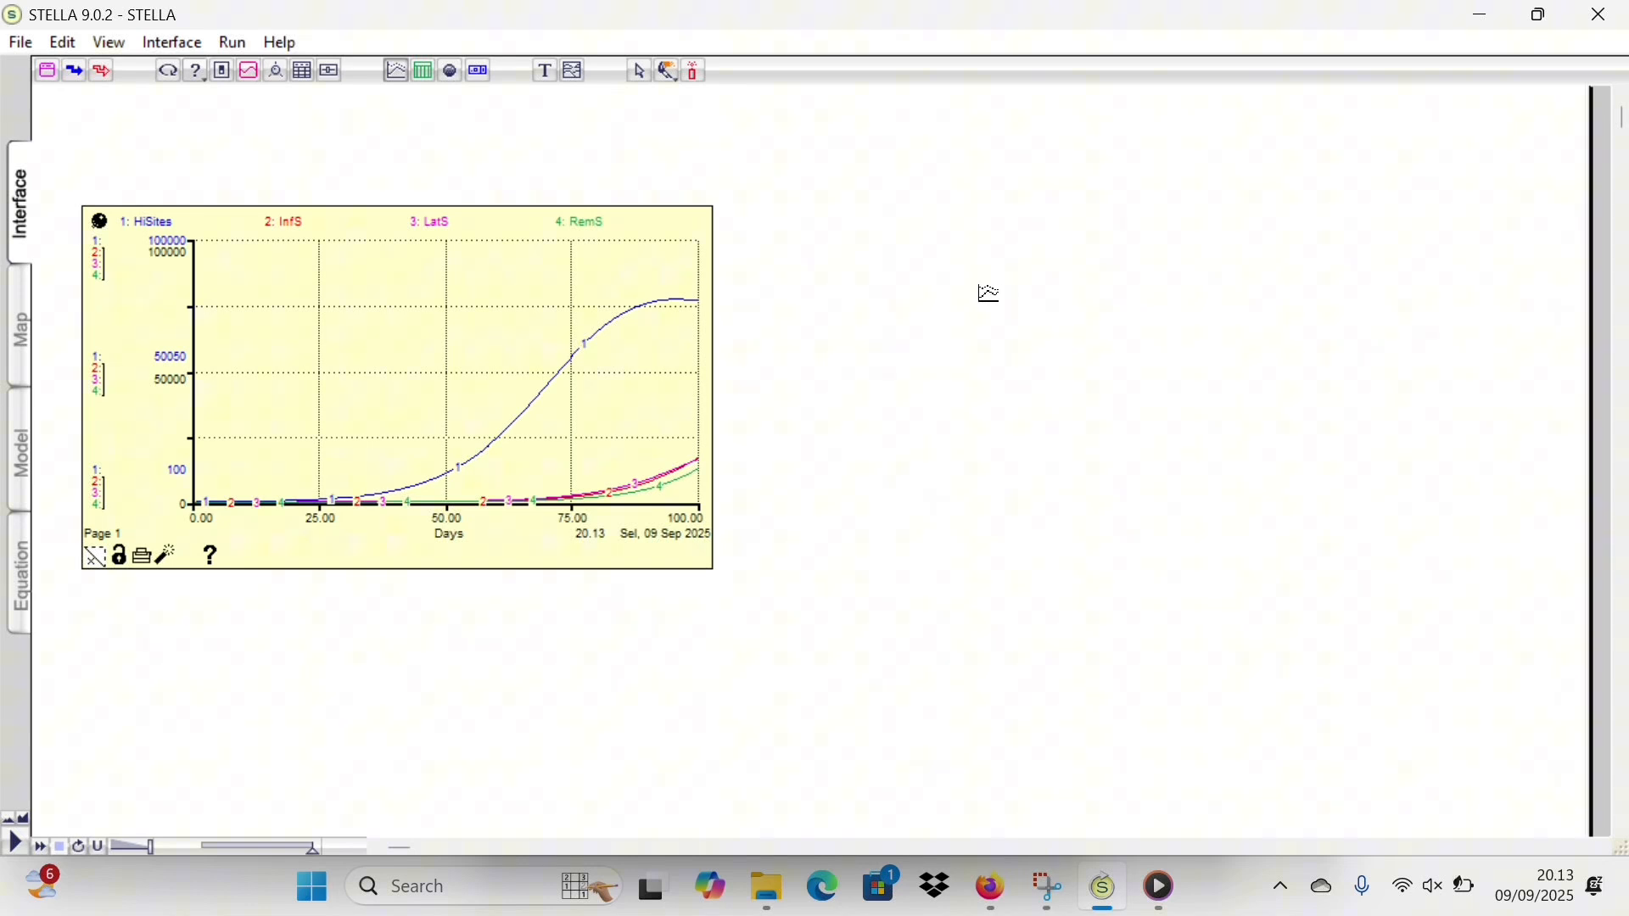
left_click(853, 238)
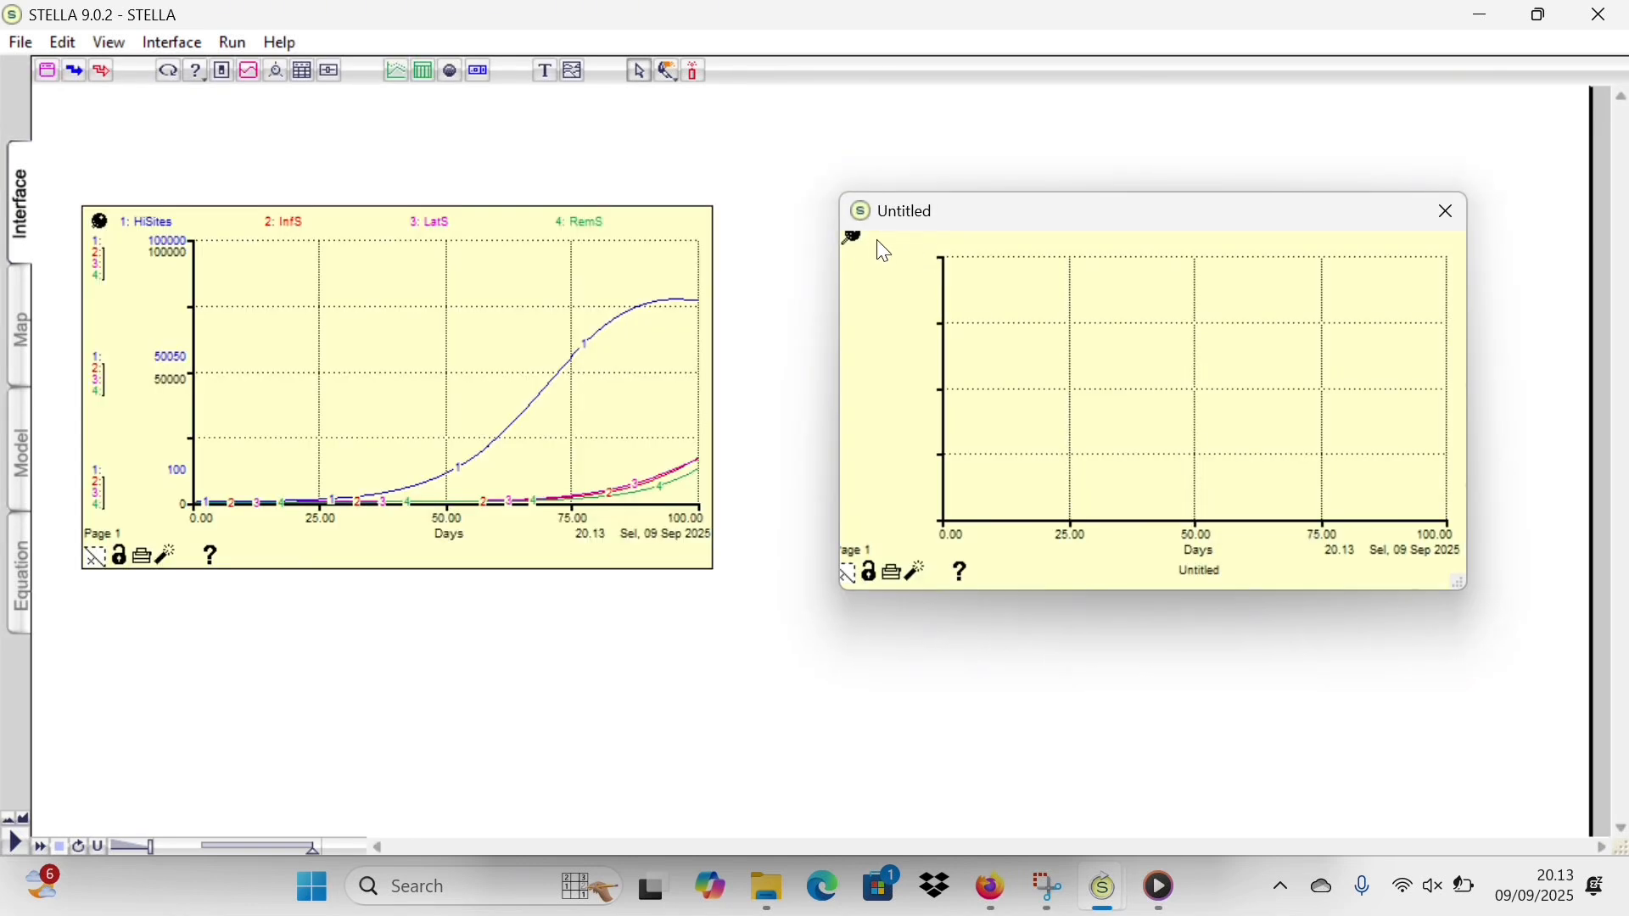
left_click(856, 243)
double_click(881, 259)
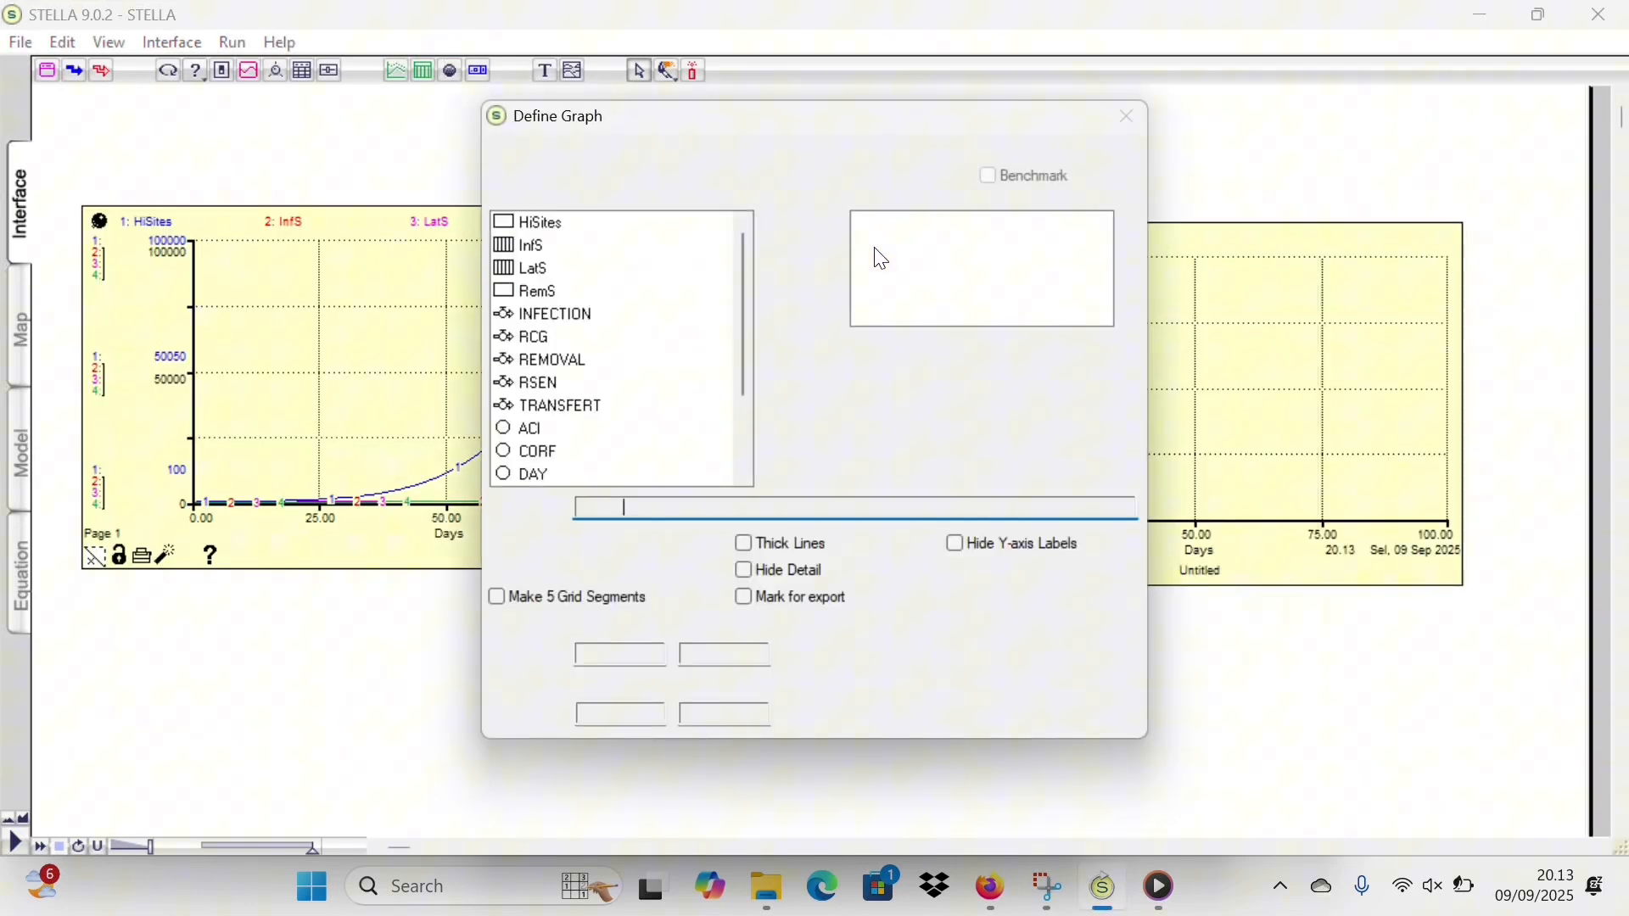
scroll(562, 405, "down", 2)
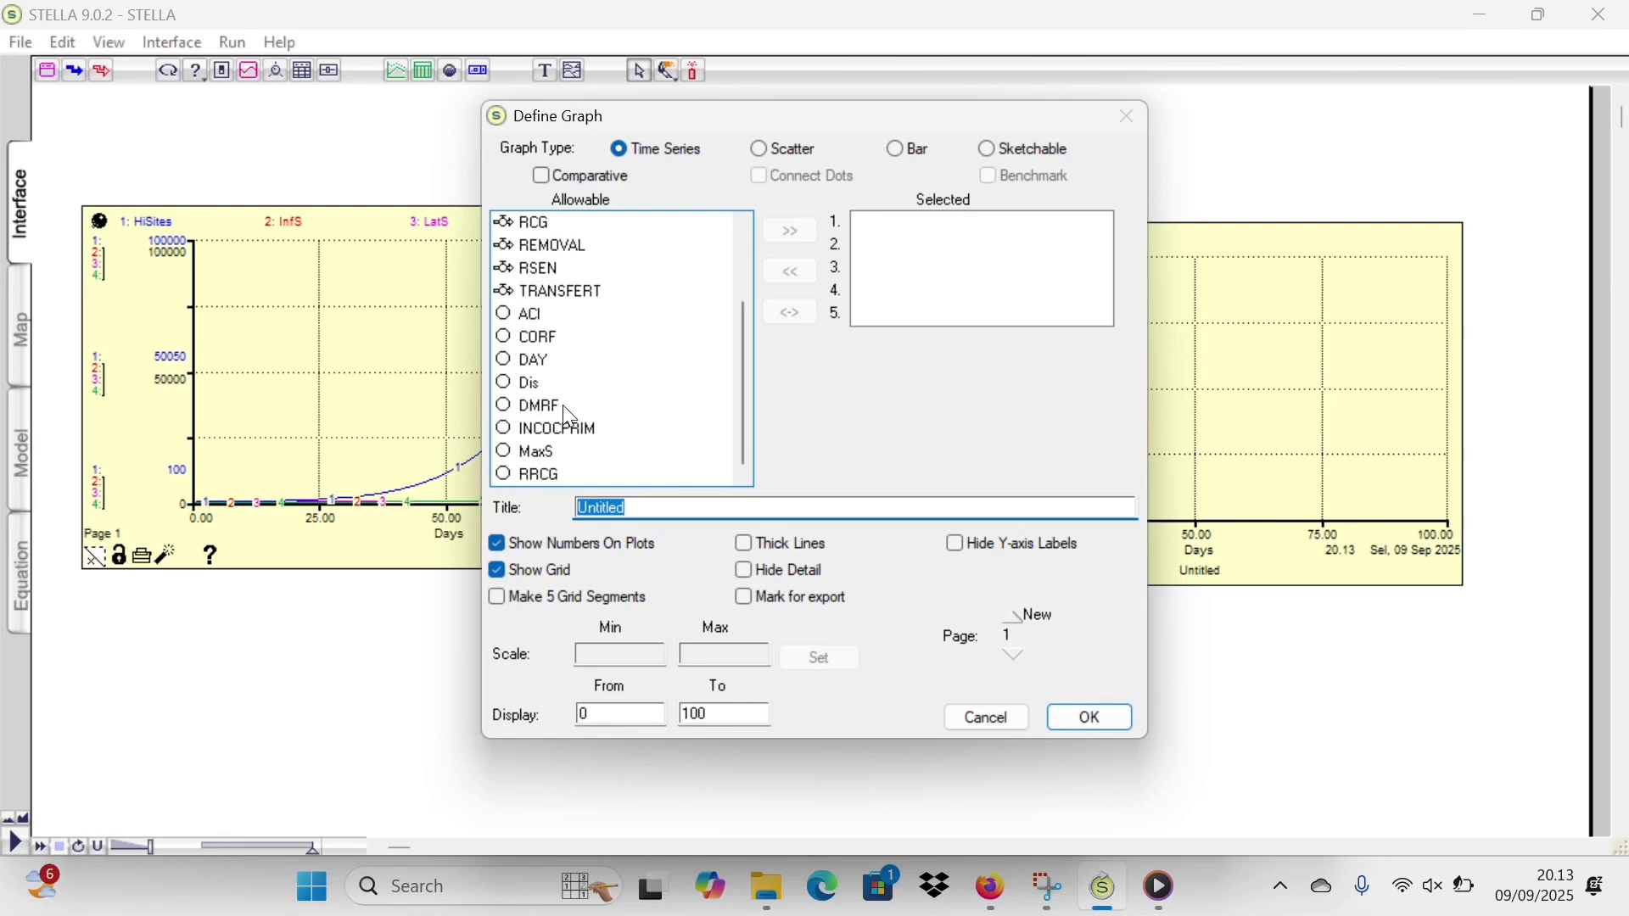
left_click(526, 383)
left_click(790, 231)
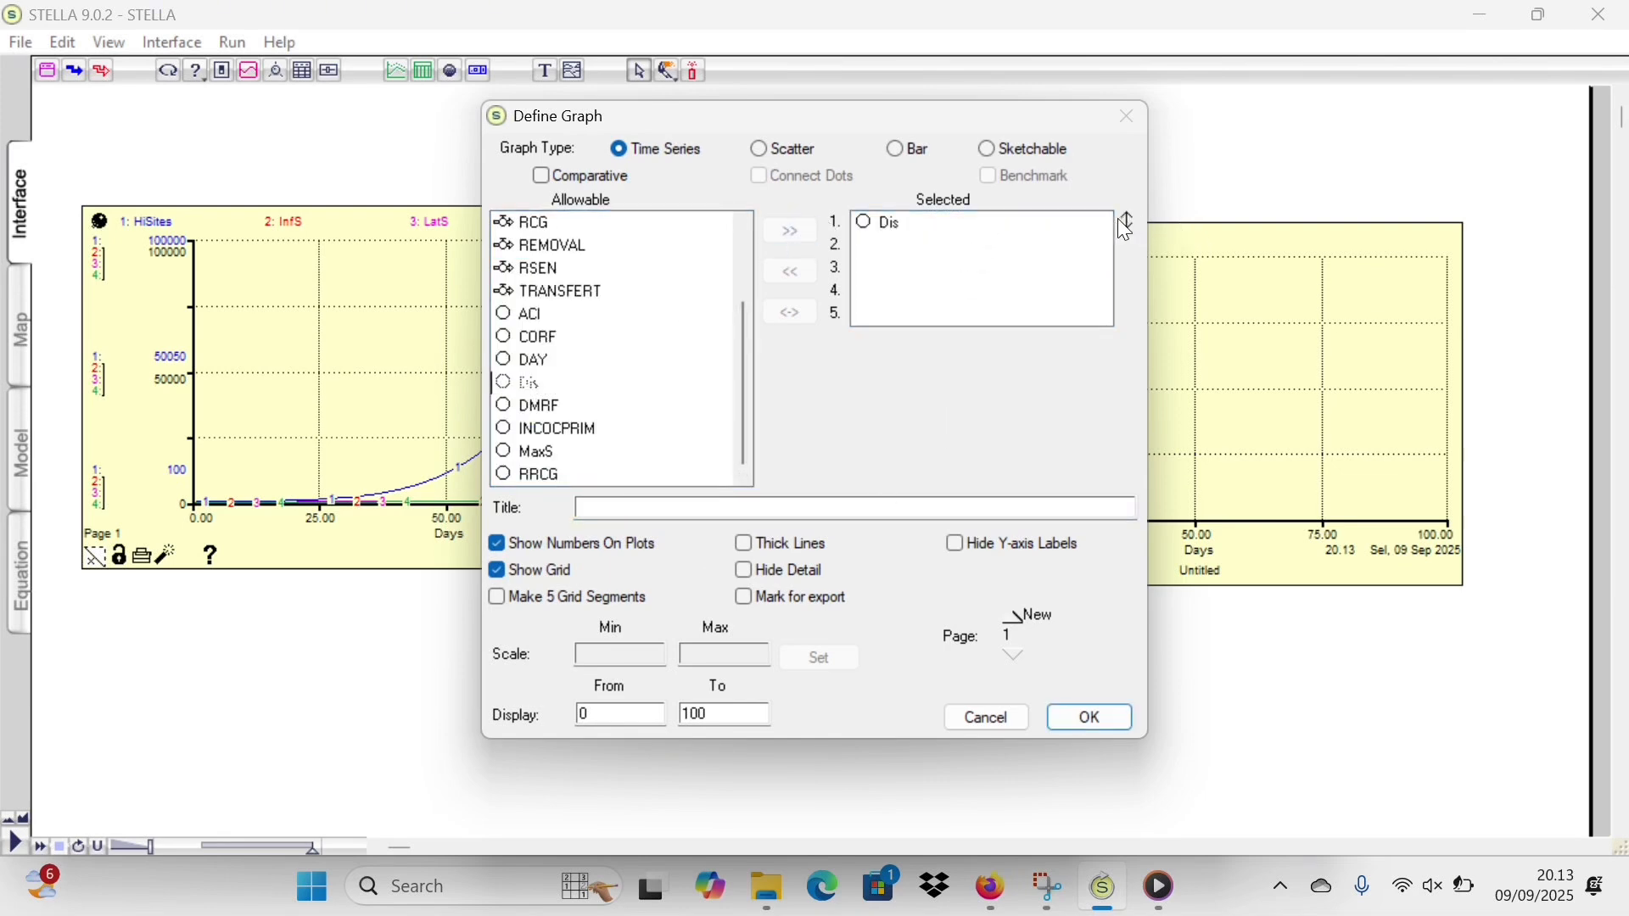
- Set the graph scale maximum for Dis to 100000 and run the simulation to plot it
left_click(1048, 226)
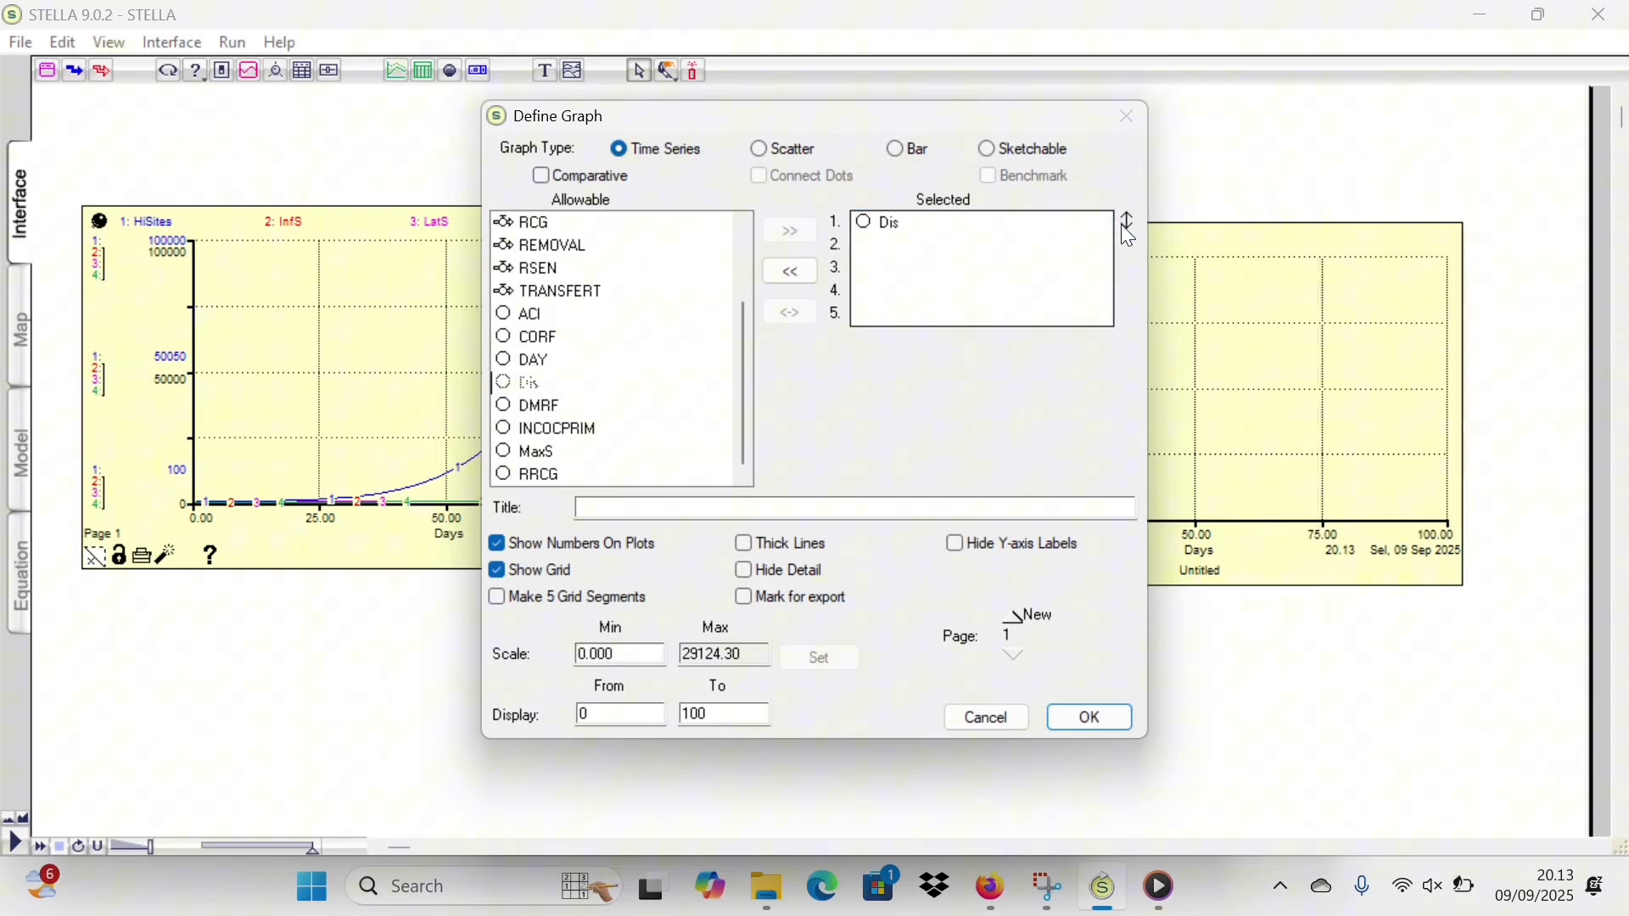
key("Tab")
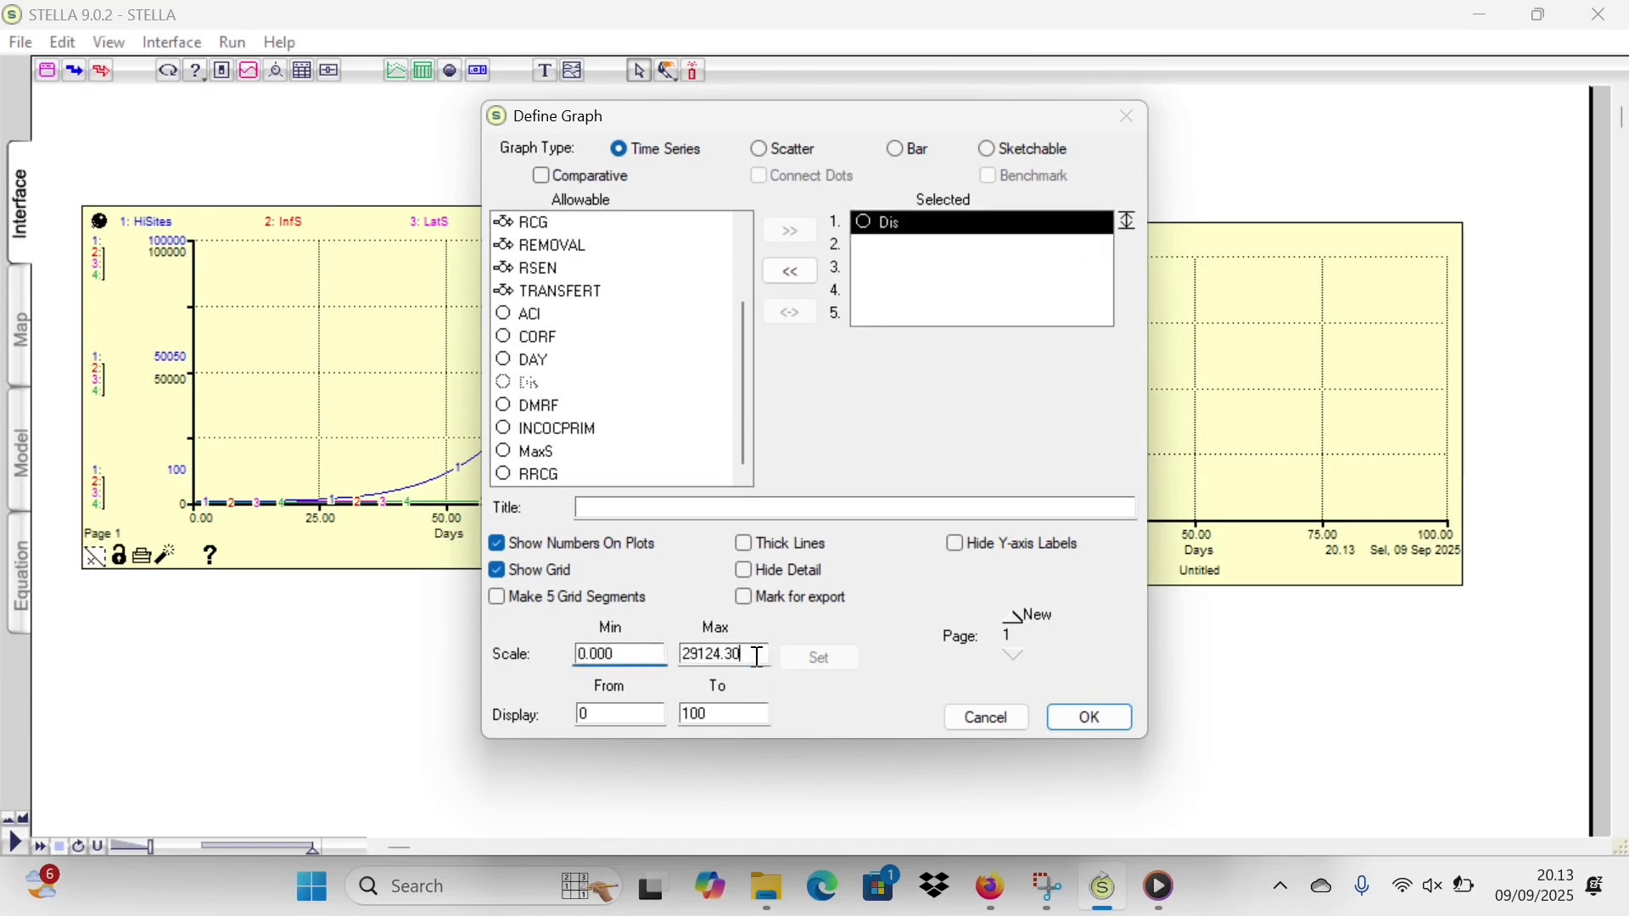
type("10000")
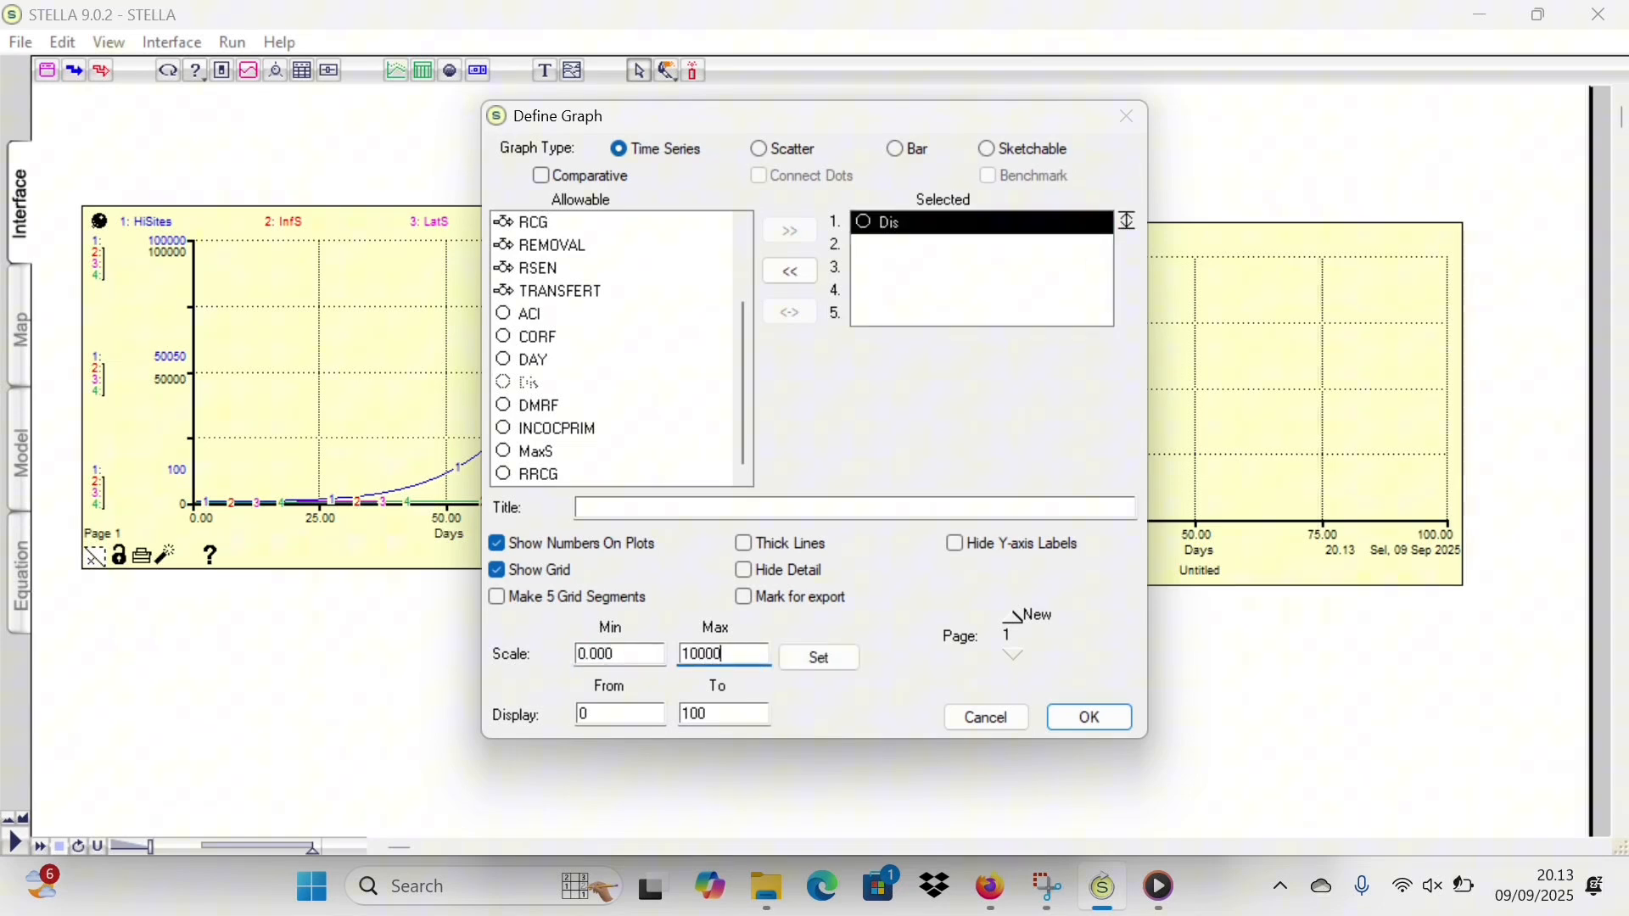
type("0")
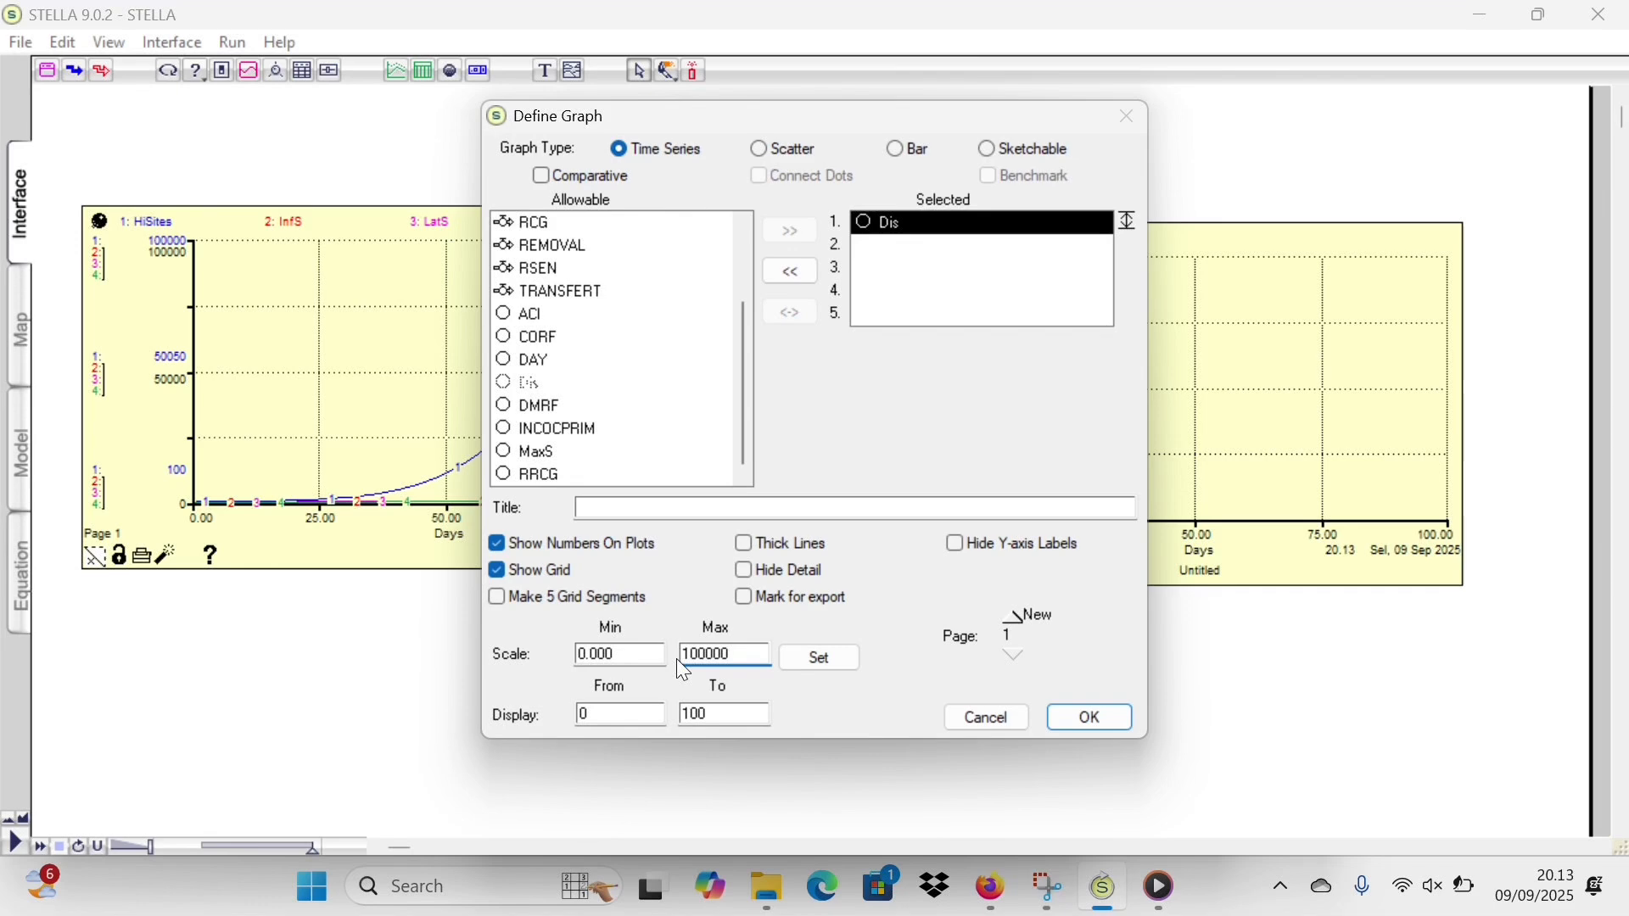
left_click(811, 660)
left_click(1078, 715)
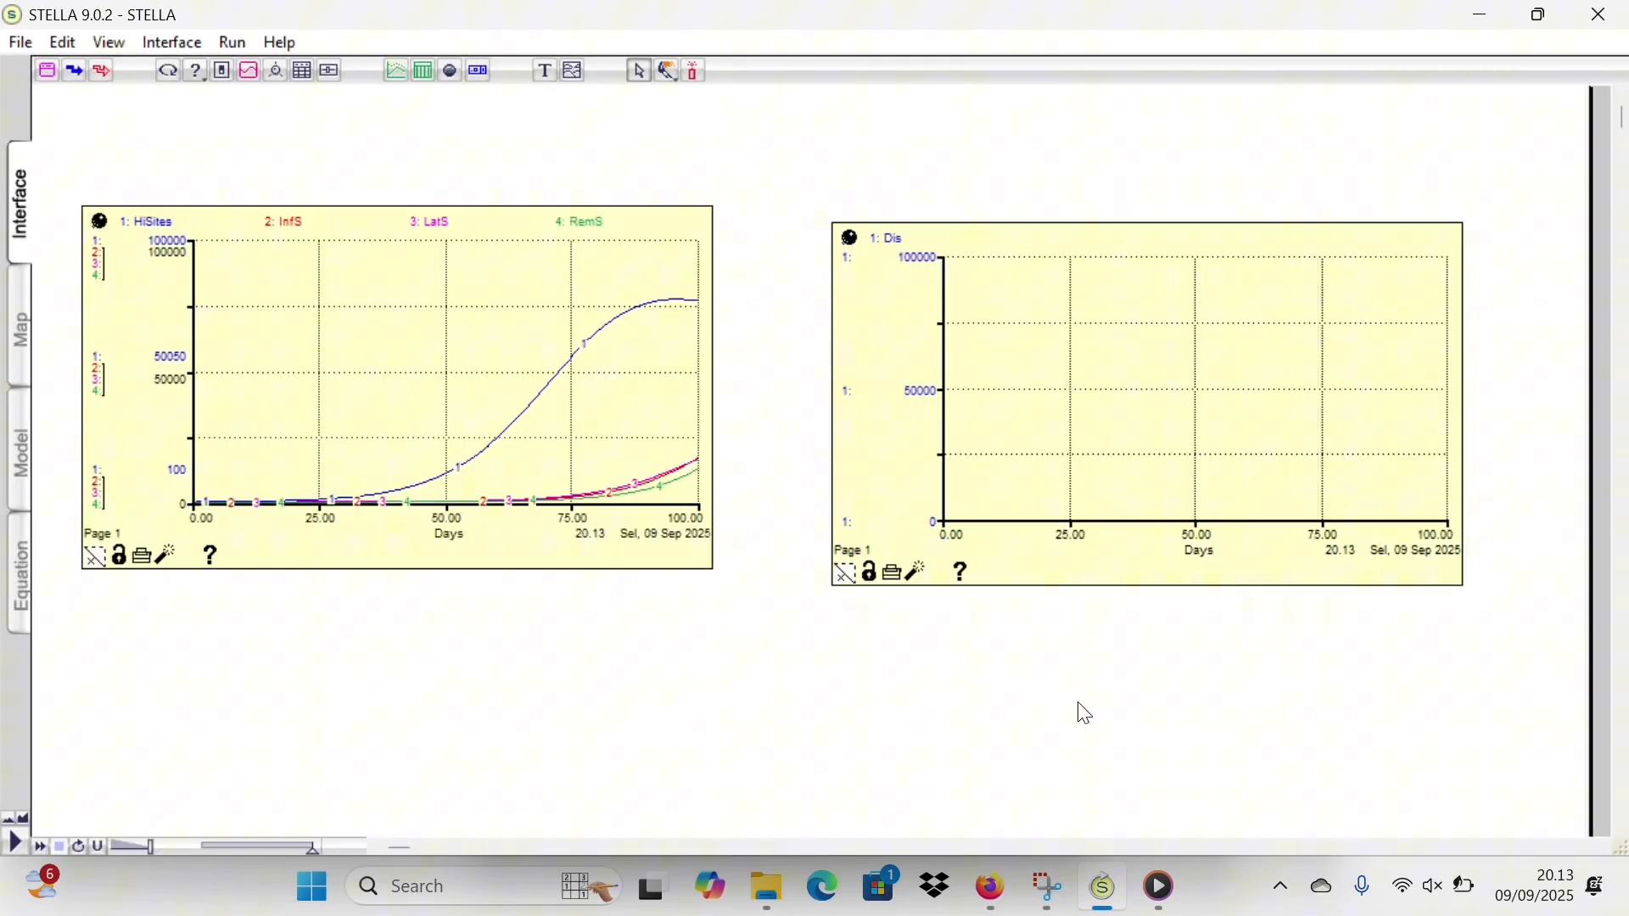
left_click(233, 42)
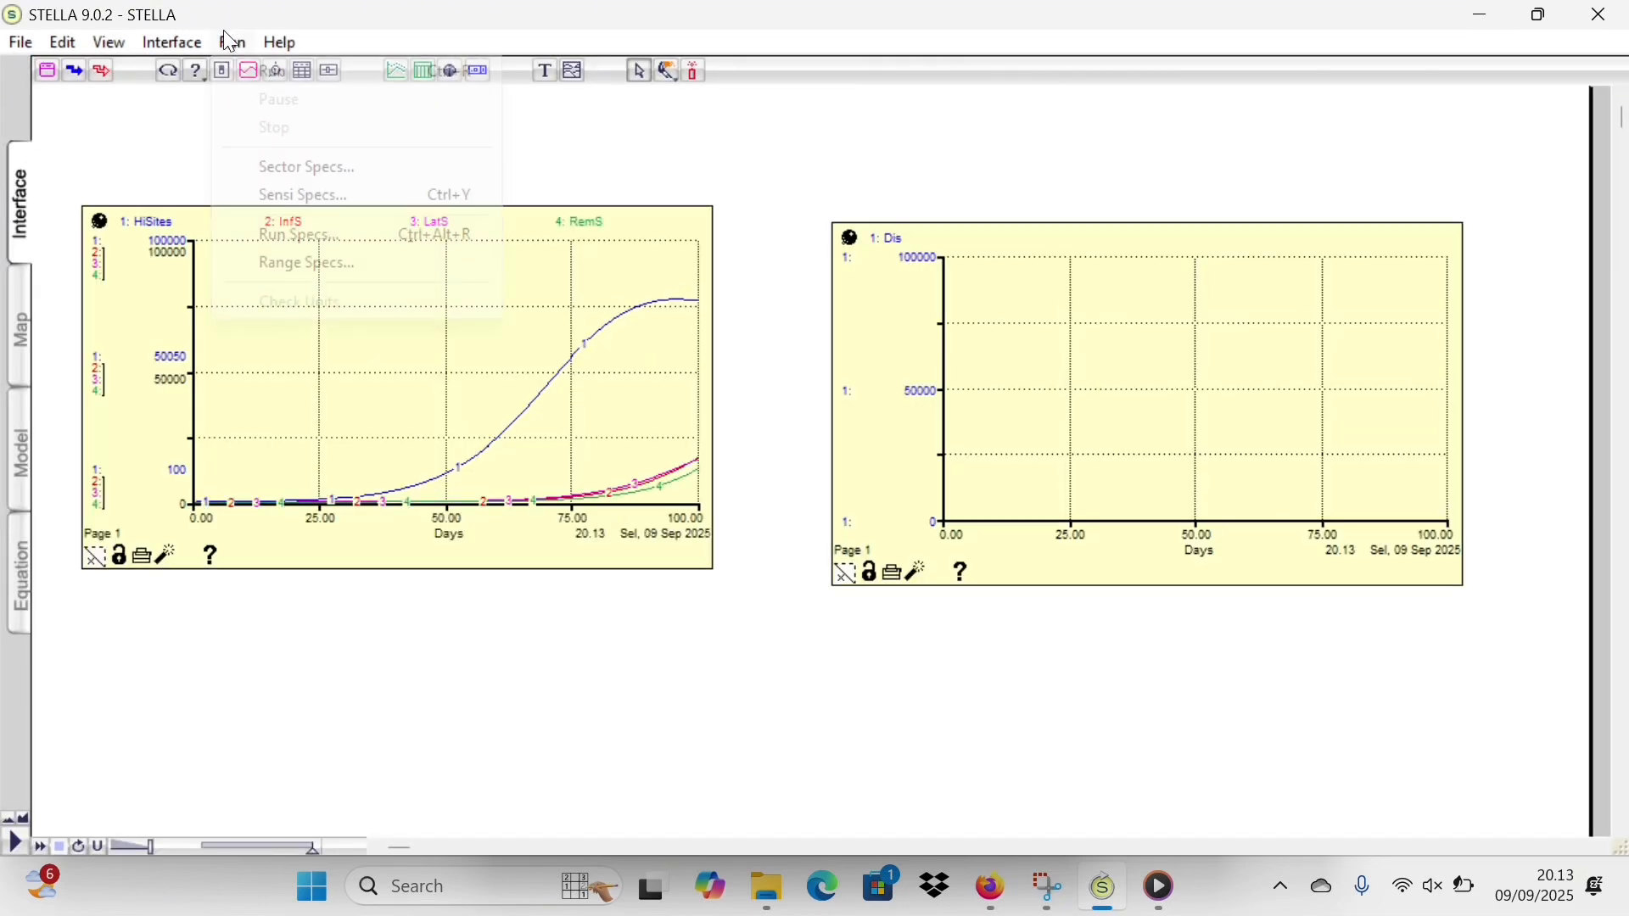
left_click(259, 81)
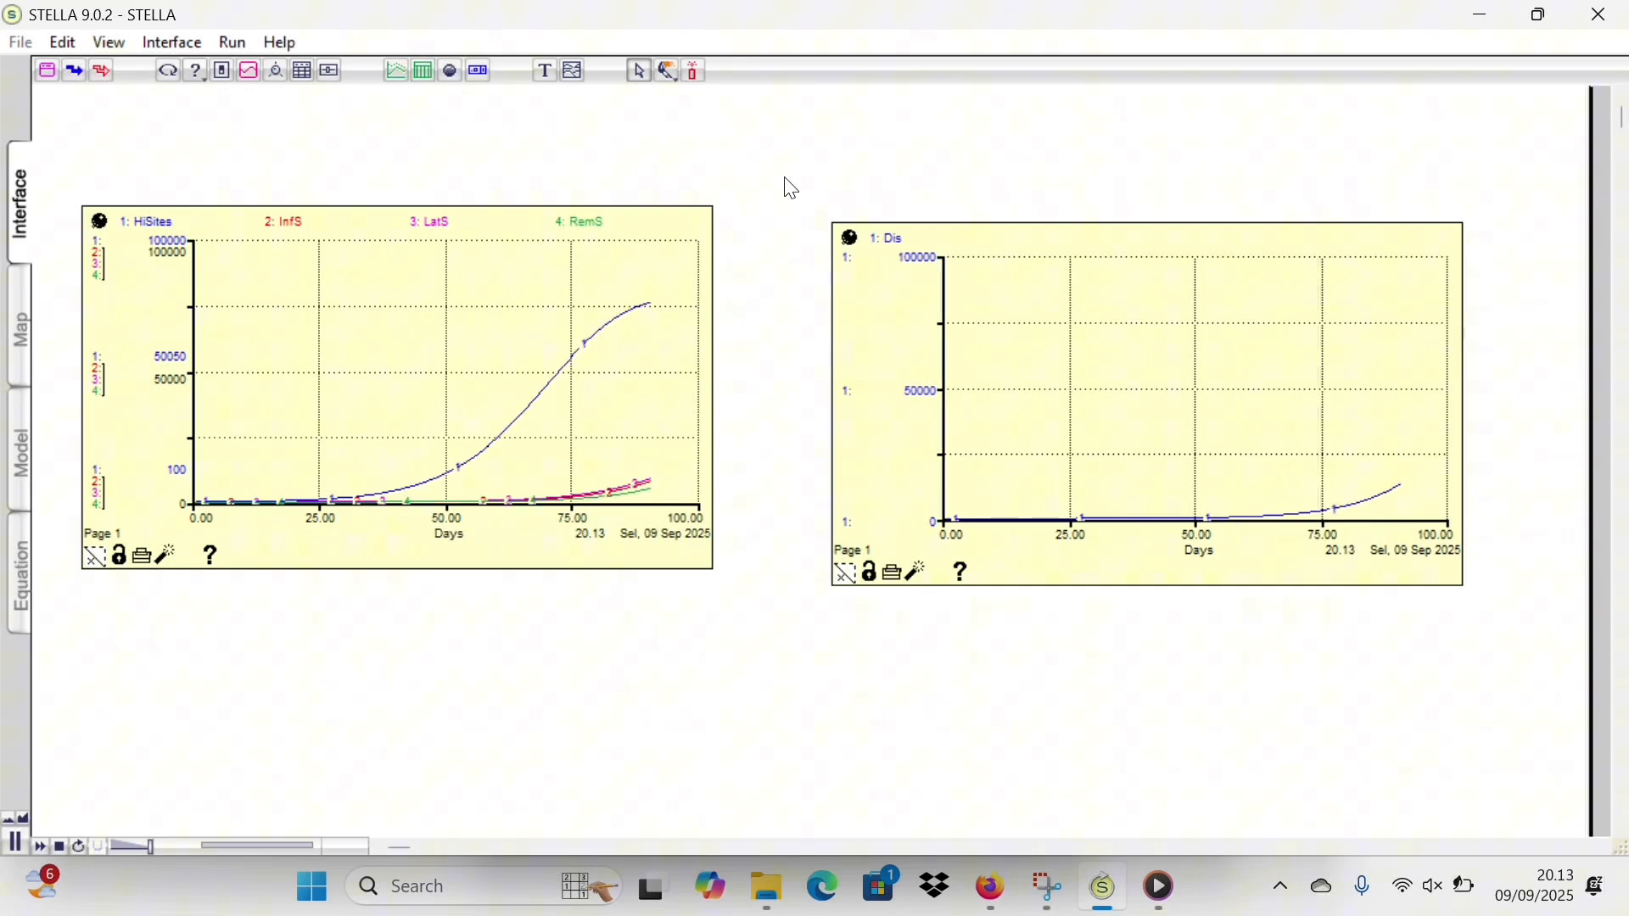